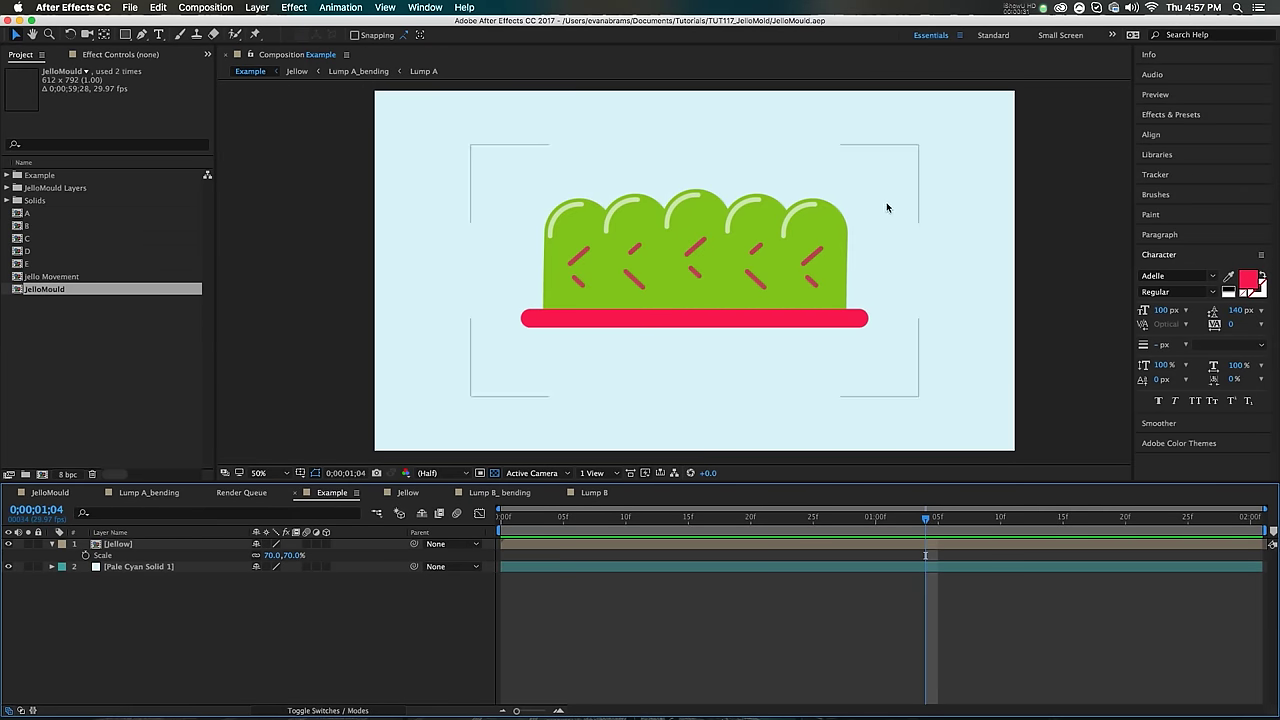
Step: Replay the existing JelloMould jello animation from its first frame
drag(575, 518, 510, 530)
key(space)
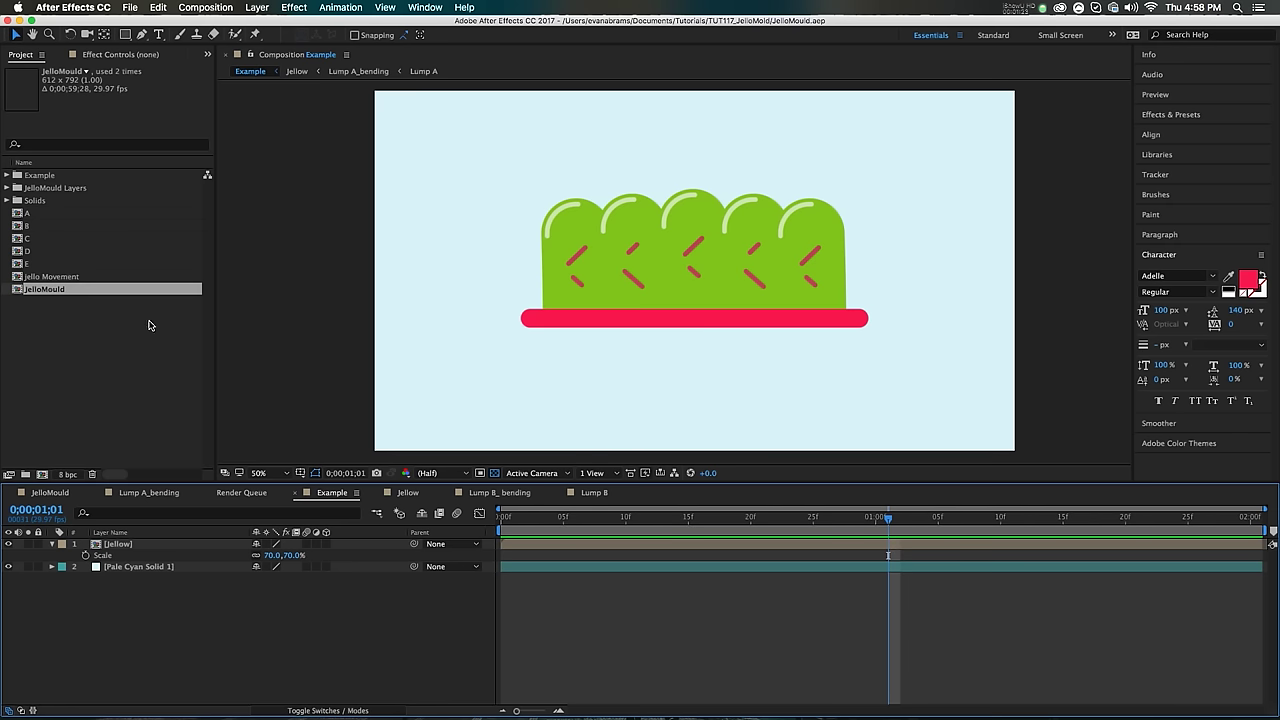
click(74, 343)
Step: Start a new, empty After Effects project
click(131, 8)
mouse_move(140, 23)
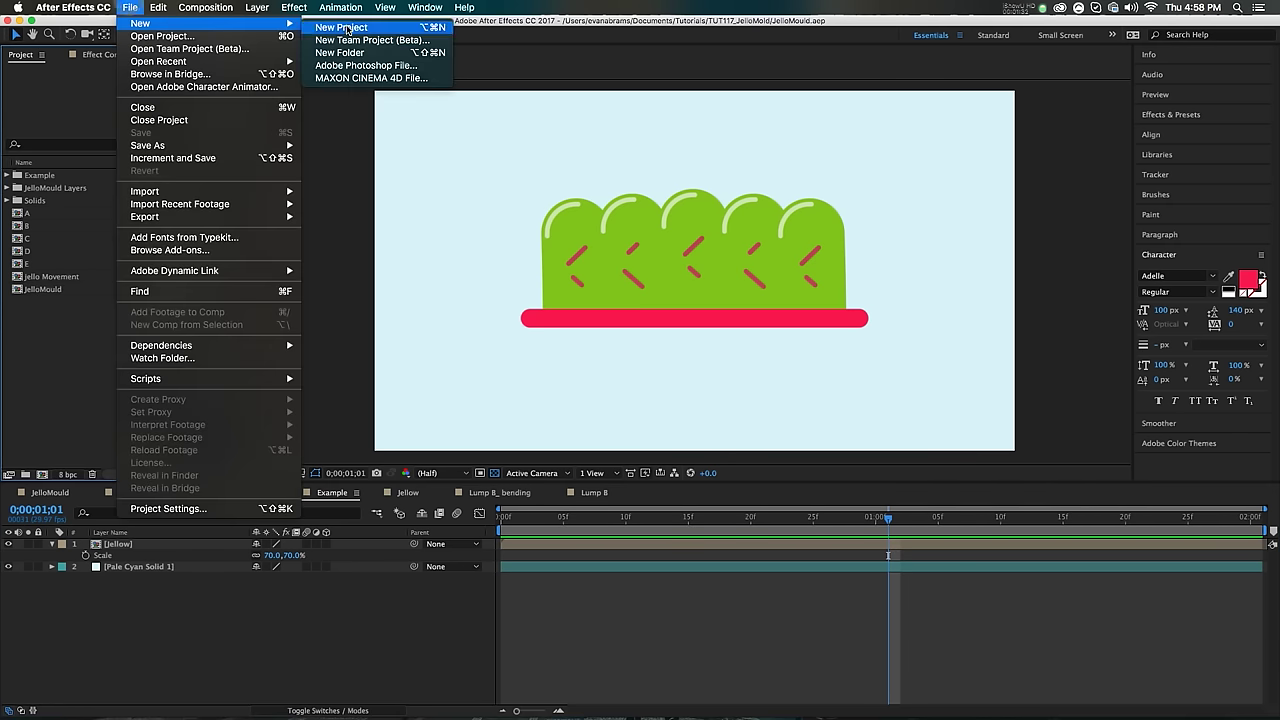
click(340, 22)
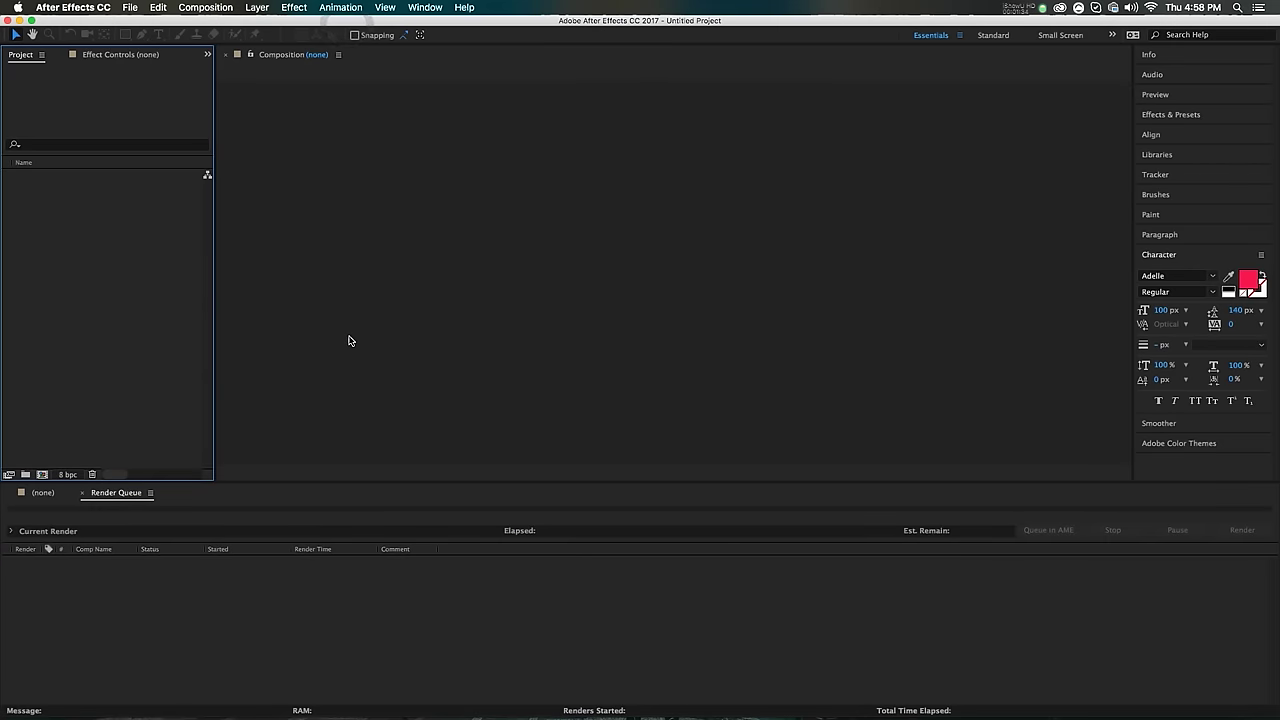
Step: Create a 1920x1080, 29.97 fps composition named Lump
click(42, 474)
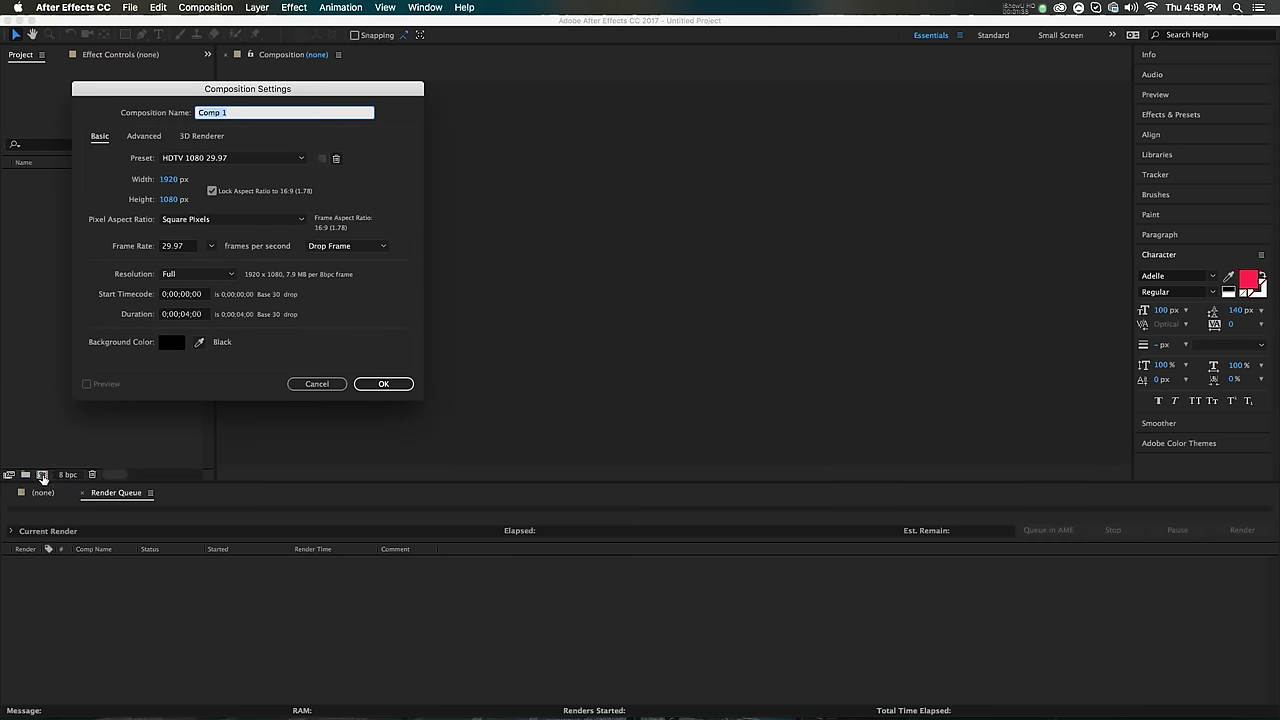
click(173, 247)
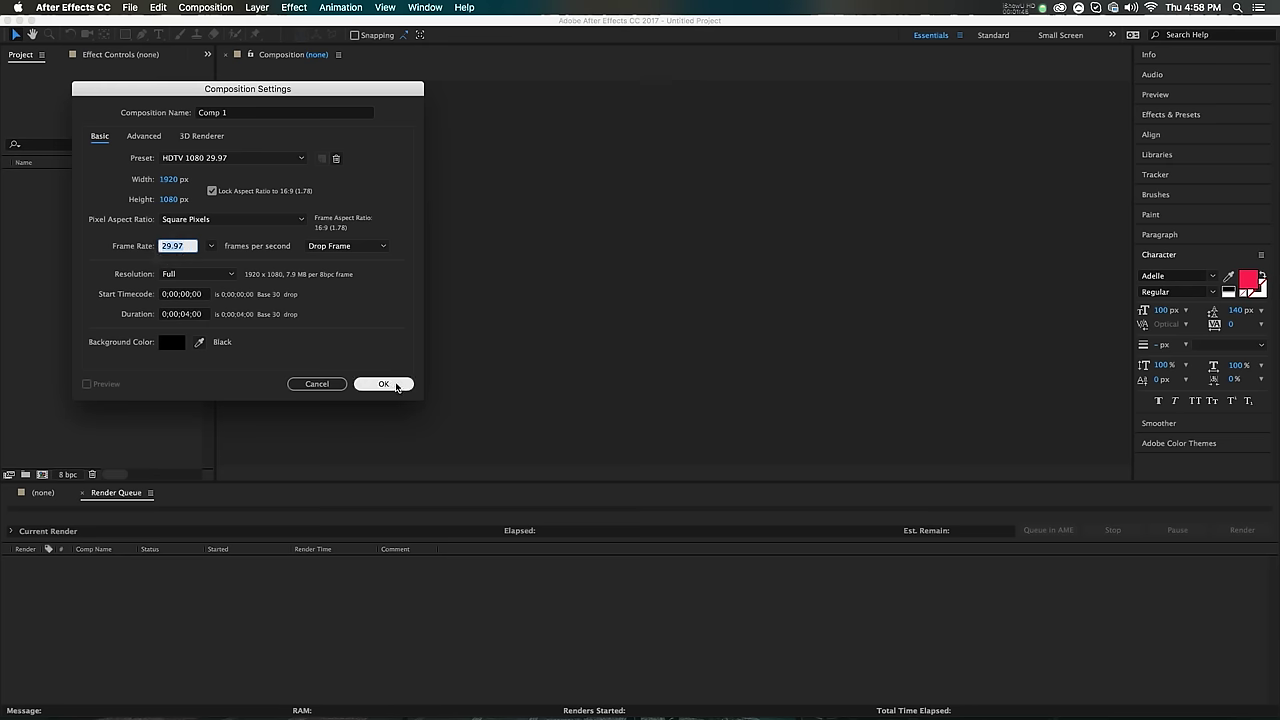
click(293, 113)
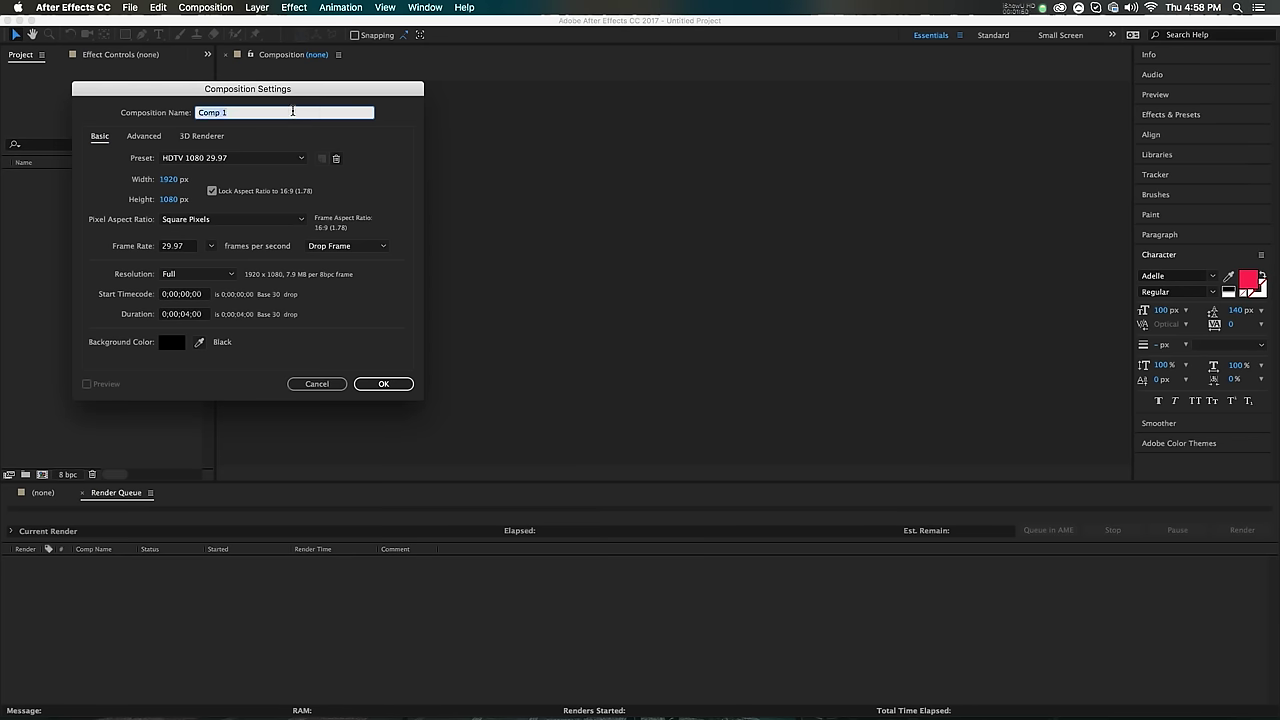
text(Lump)
key(Return)
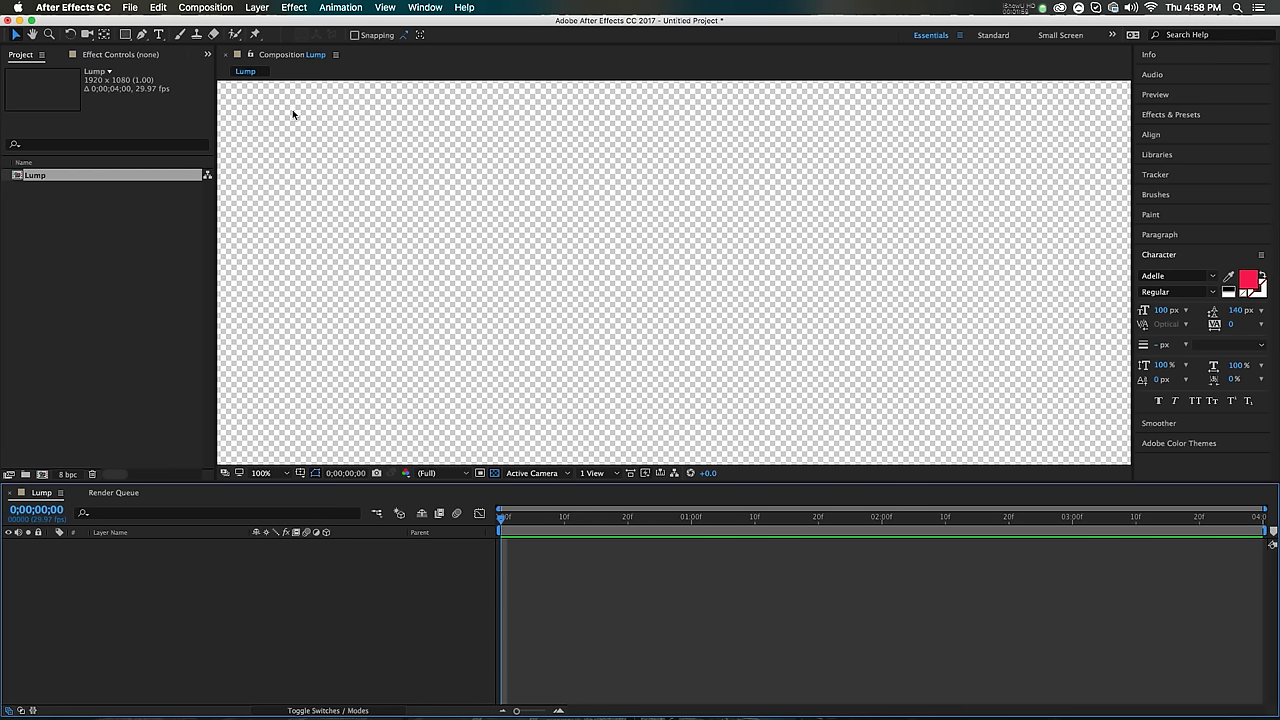
Step: Fit the canvas in view and add a composition-sized rectangle shape layer
key(comma)
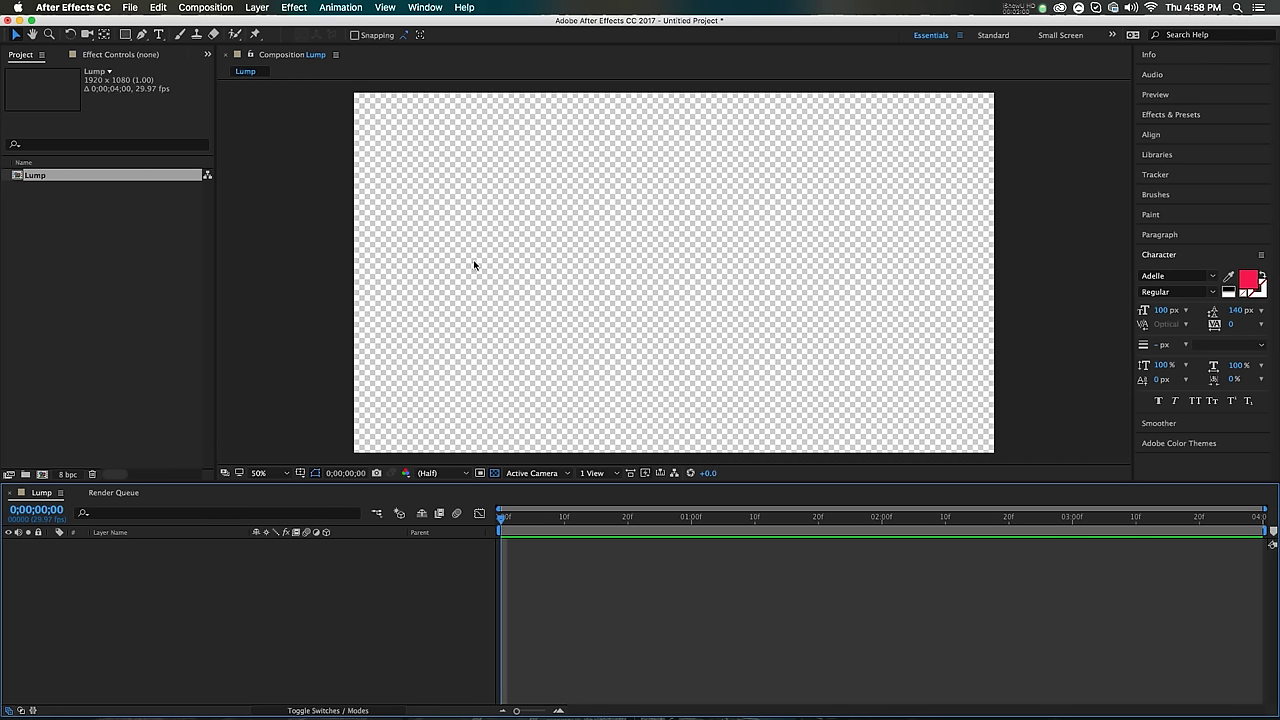
click(271, 577)
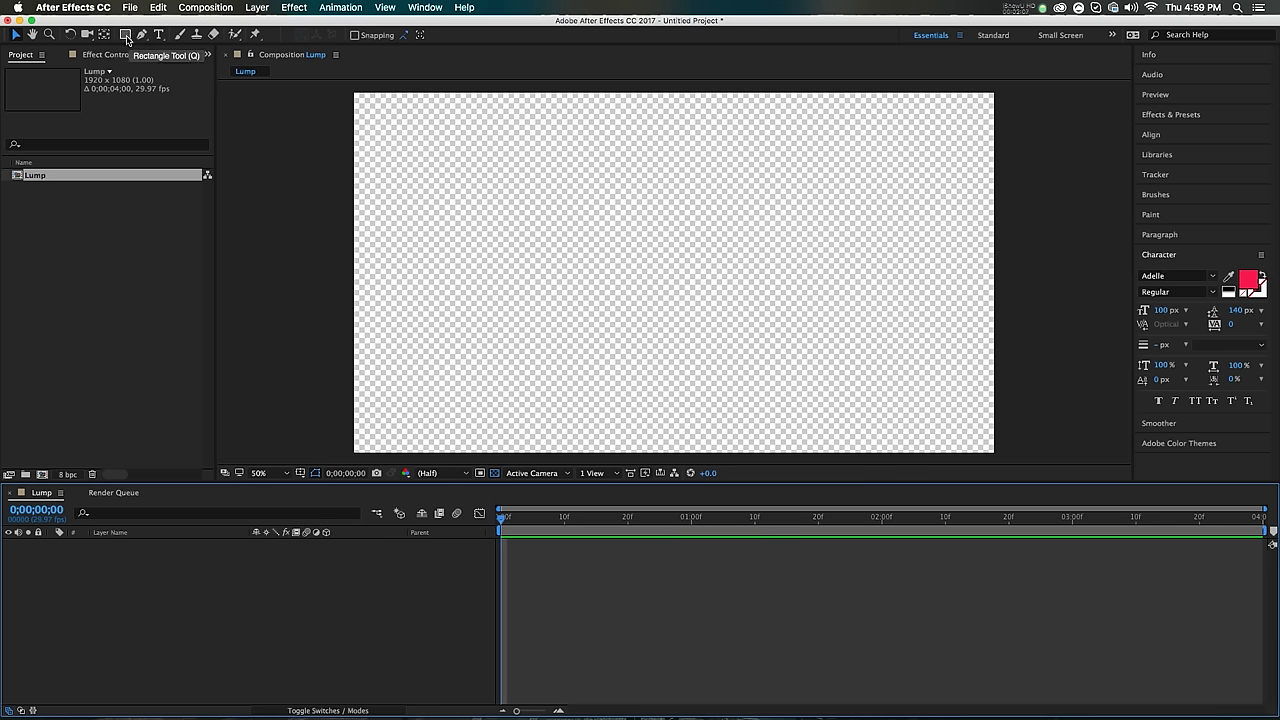
click(126, 38)
double_click(126, 38)
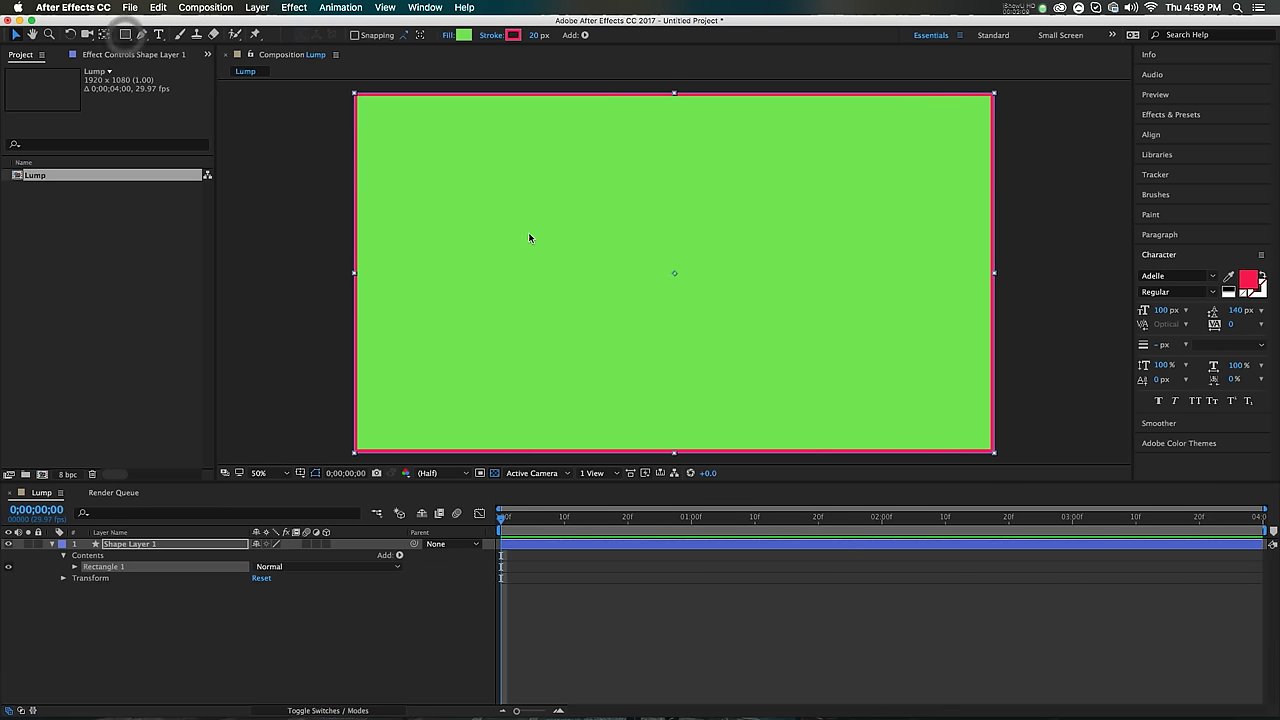
click(72, 567)
Step: Set the rectangle size to 300 x 400 and constrain its proportions
click(266, 588)
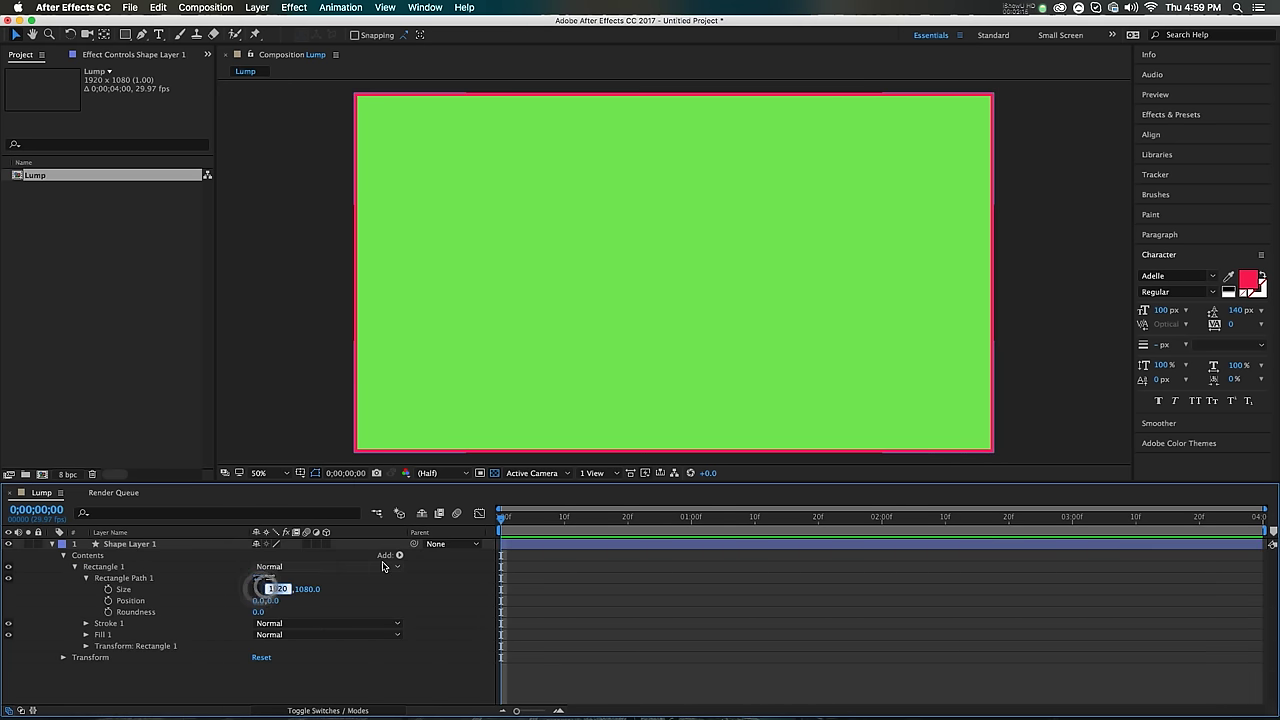
text(30)
key(Tab)
text(300)
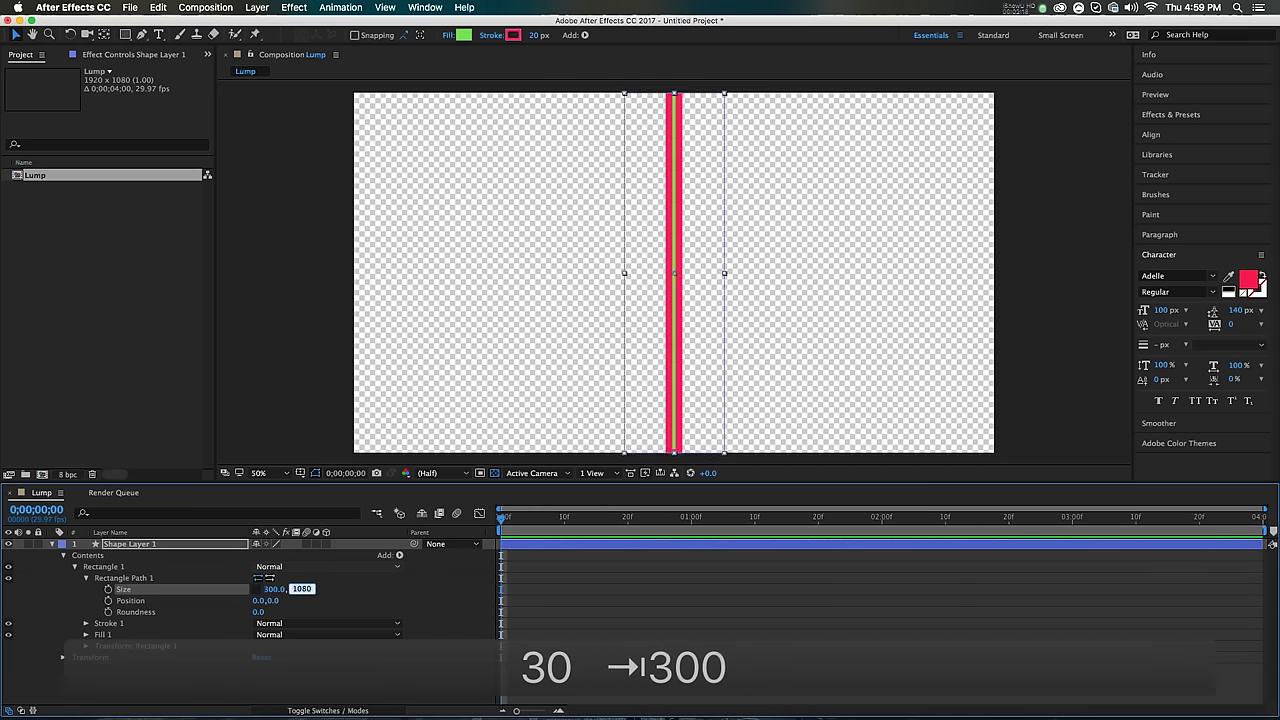
key(Tab)
text(400)
key(Return)
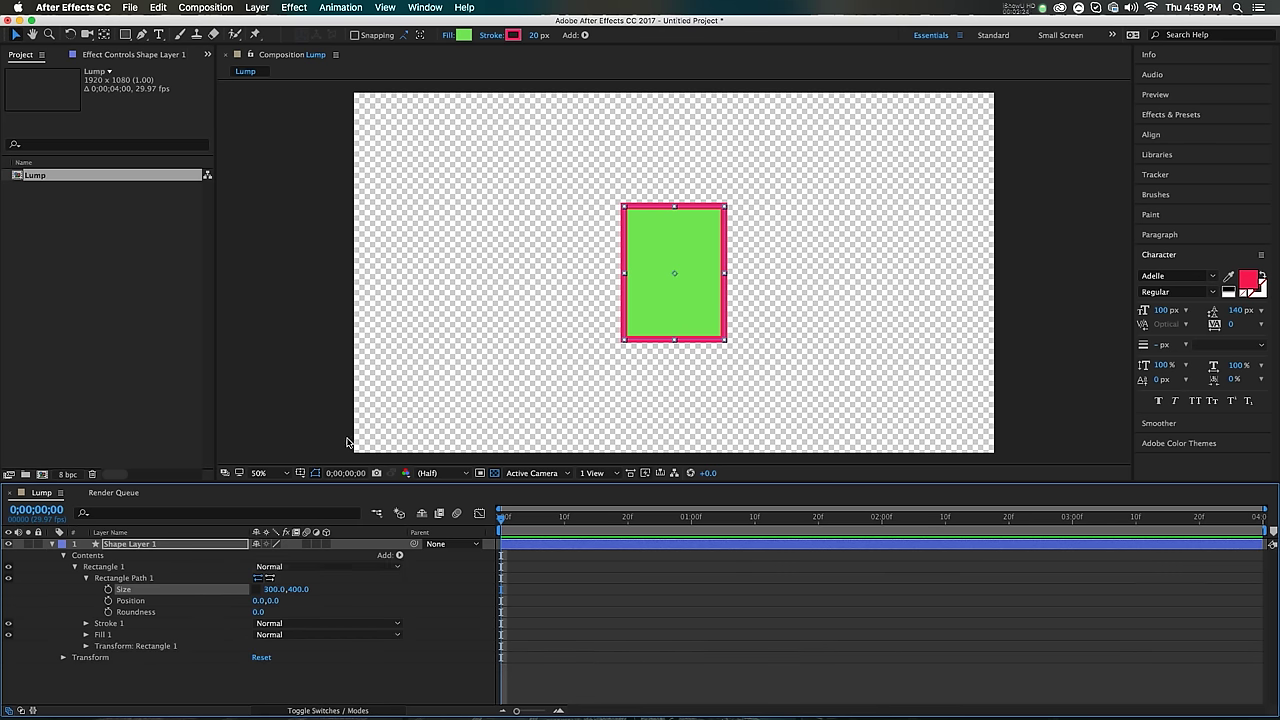
click(193, 589)
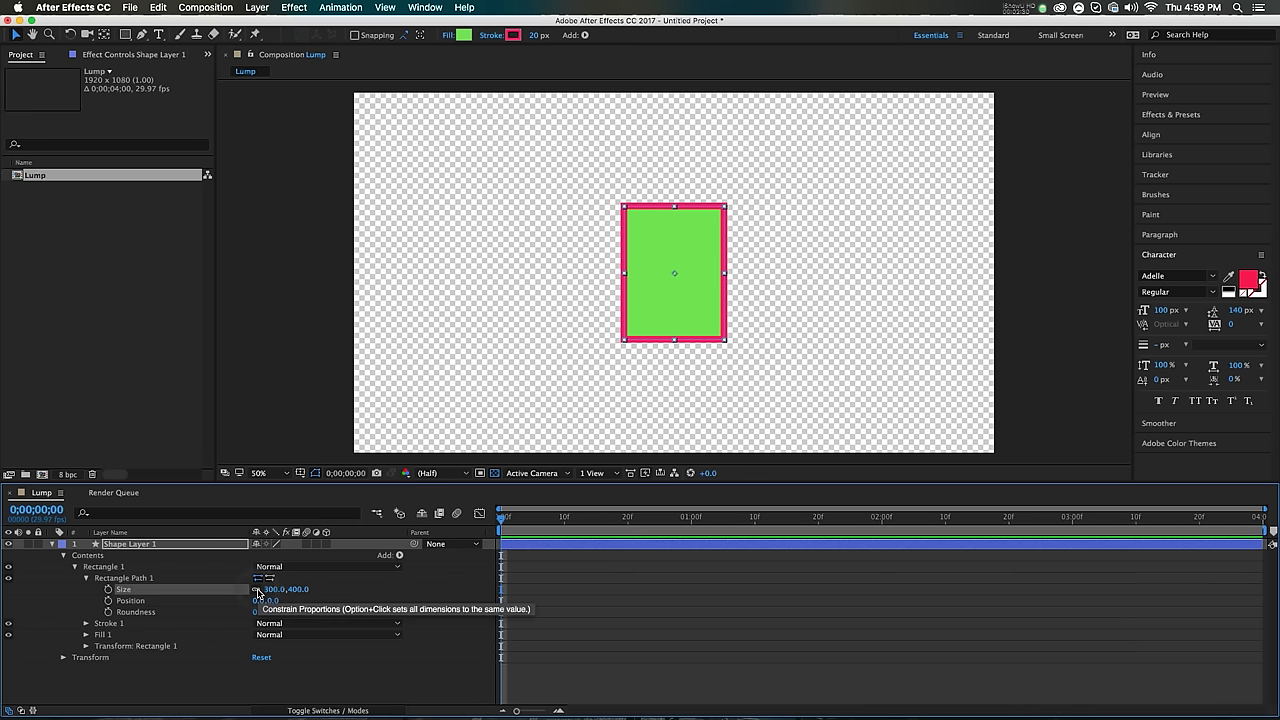
click(256, 590)
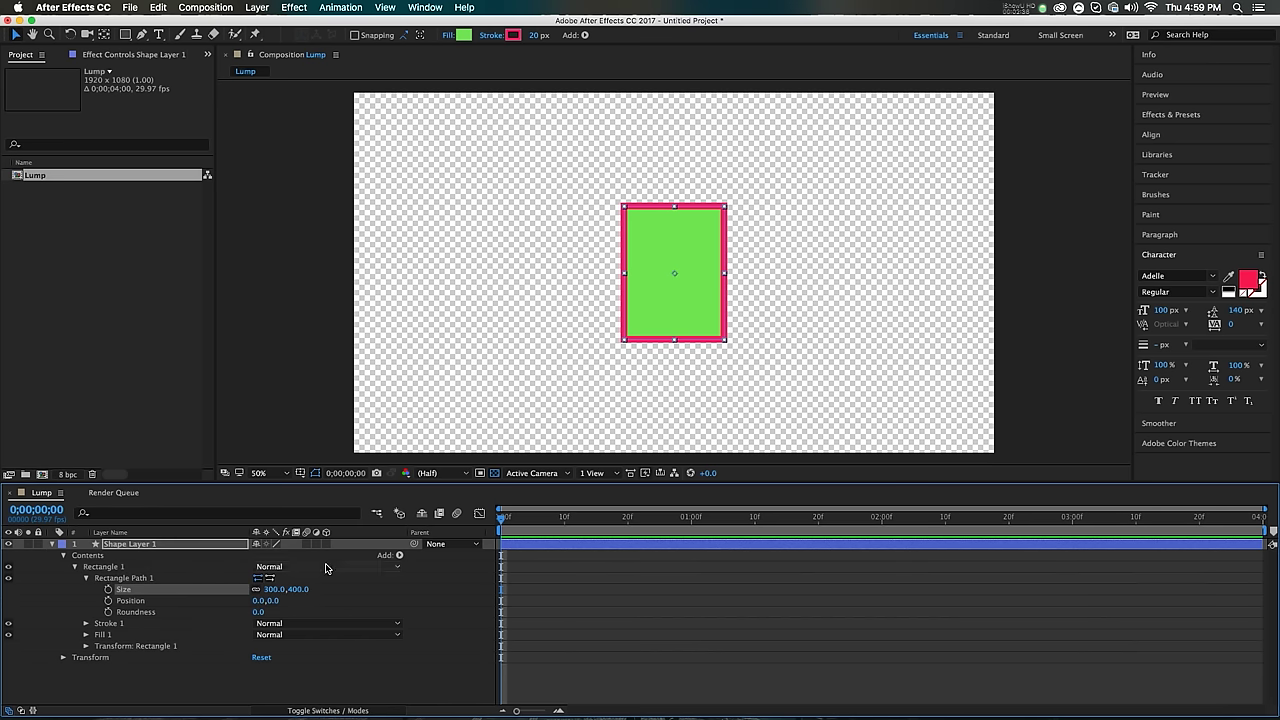
Step: Add an ellipse path of size 300 at position 0,-200 to the shape
click(399, 555)
click(422, 485)
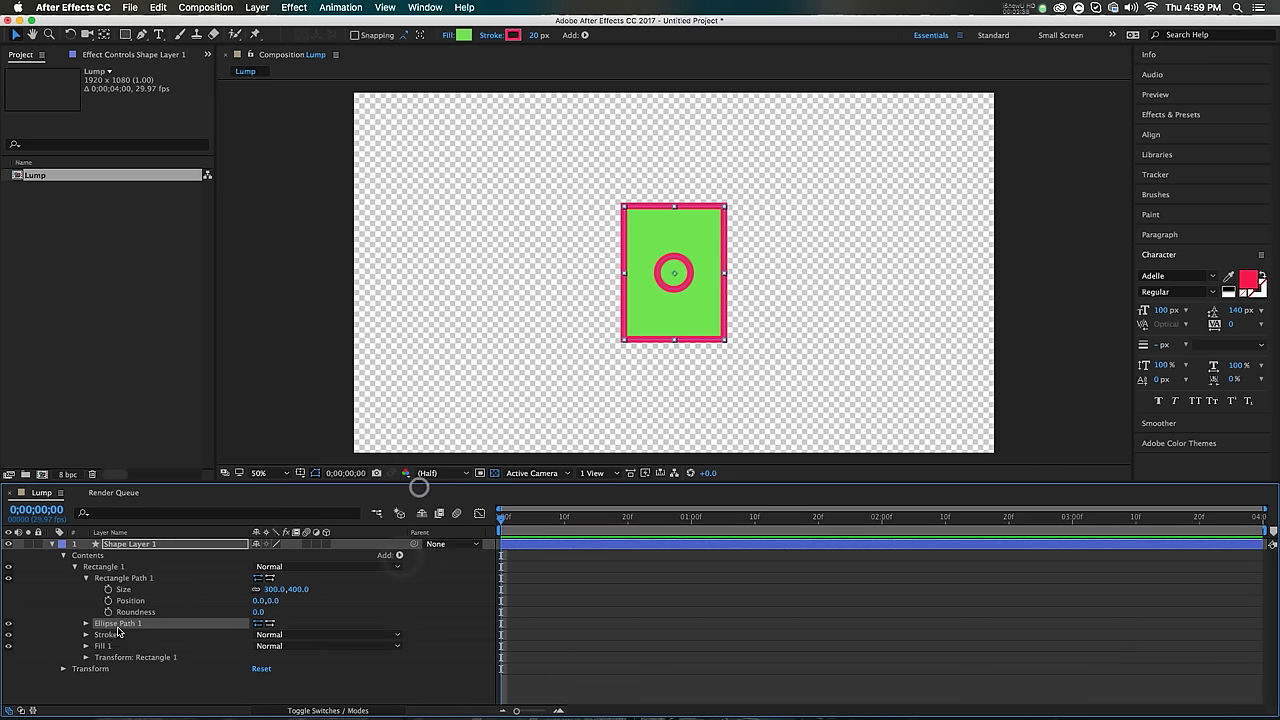
click(86, 623)
click(272, 635)
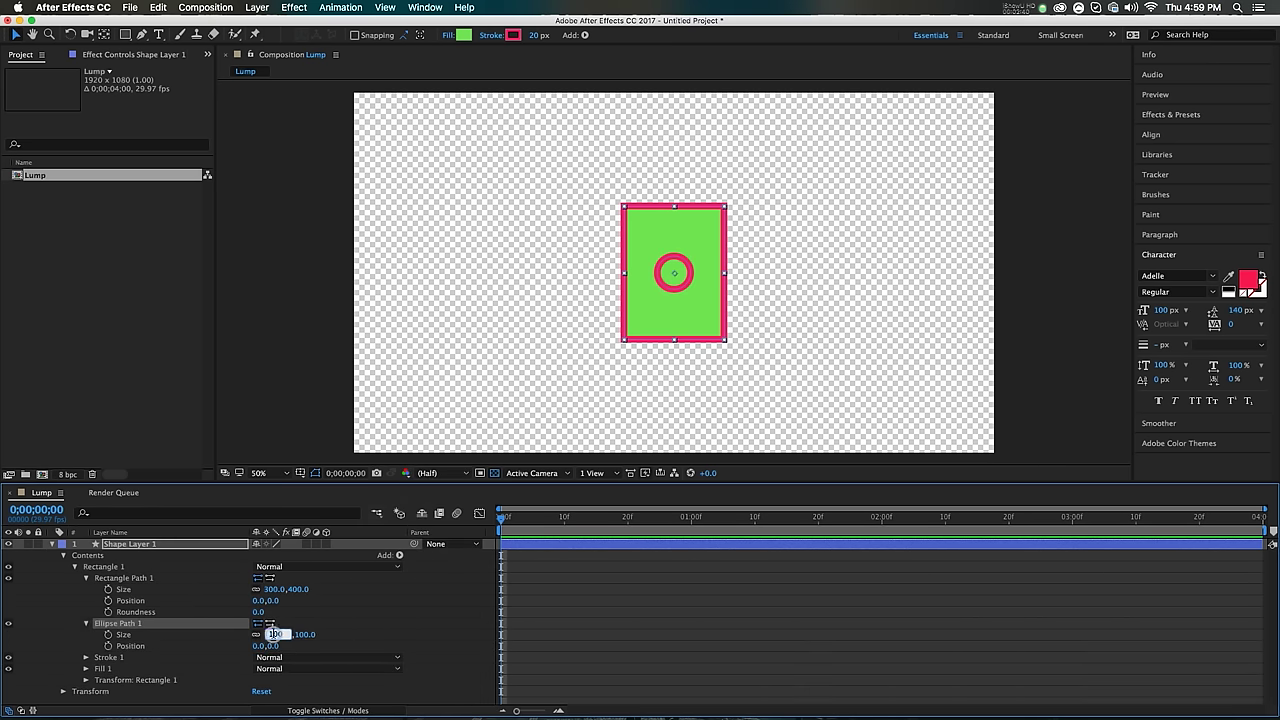
text(300)
key(Return)
key(Tab)
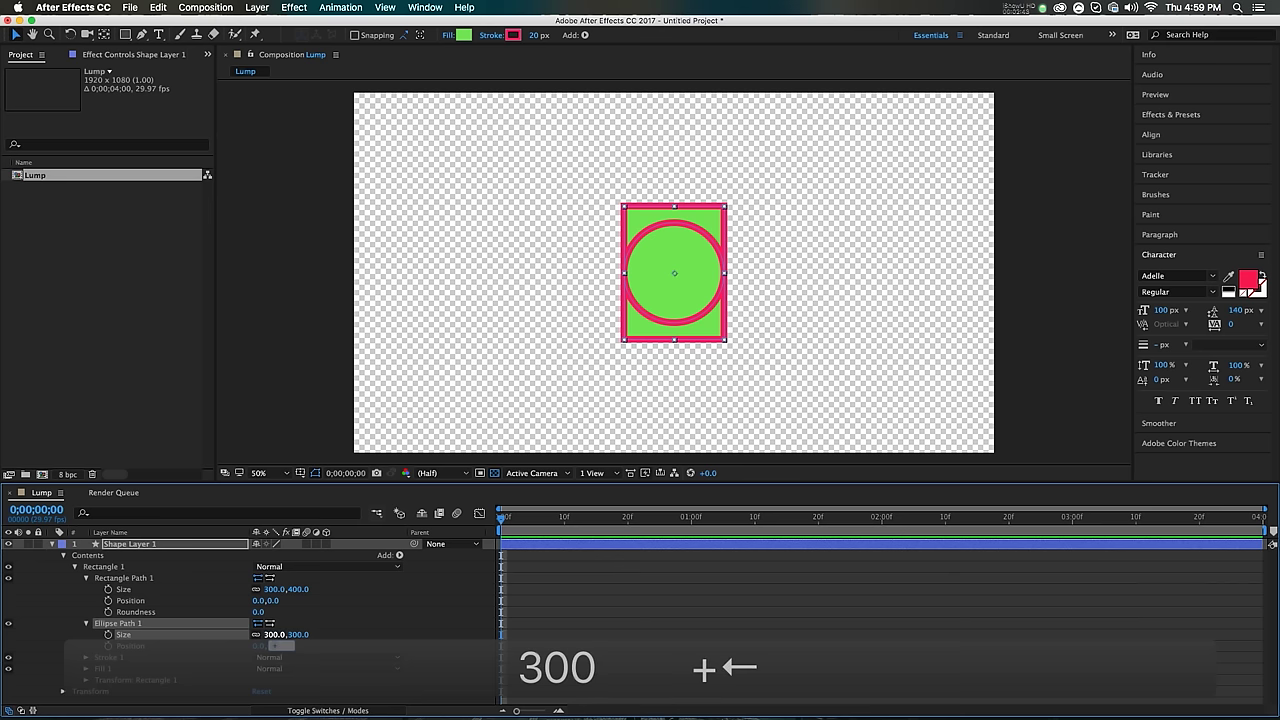
text(-200)
key(Return)
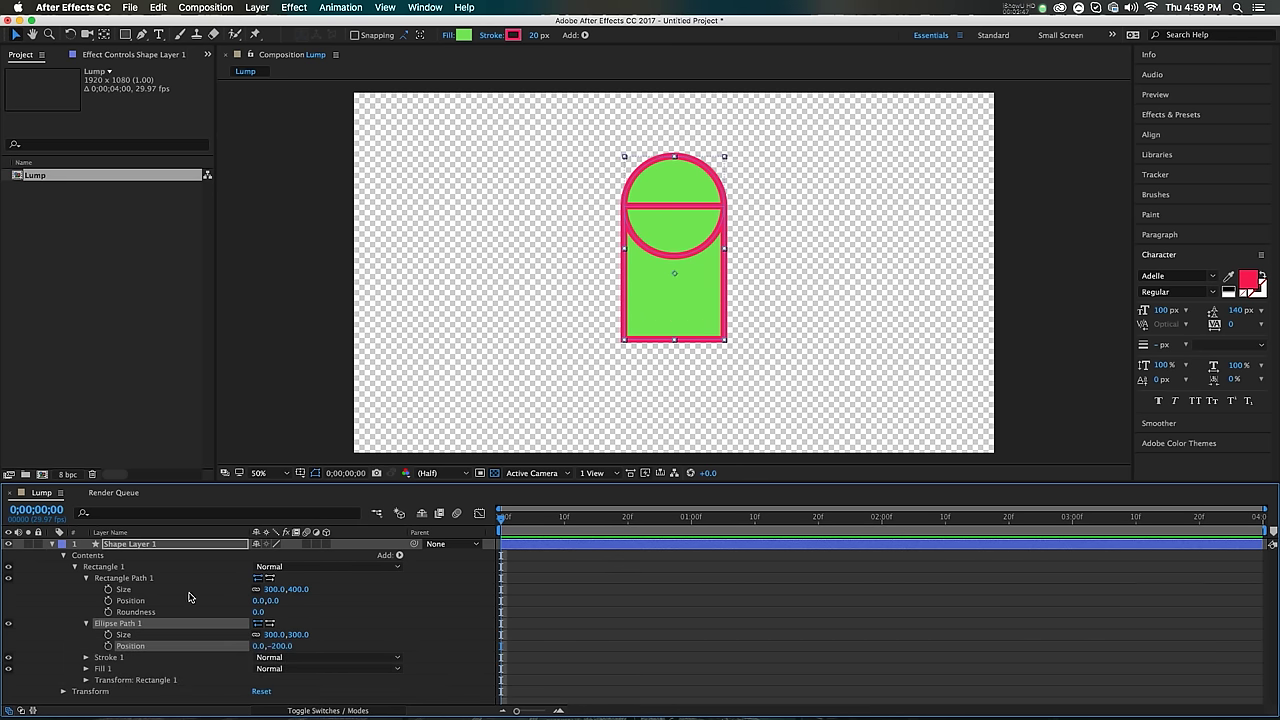
Step: Switch off the pink stroke so the shape becomes a green arch
click(8, 657)
click(120, 668)
click(344, 629)
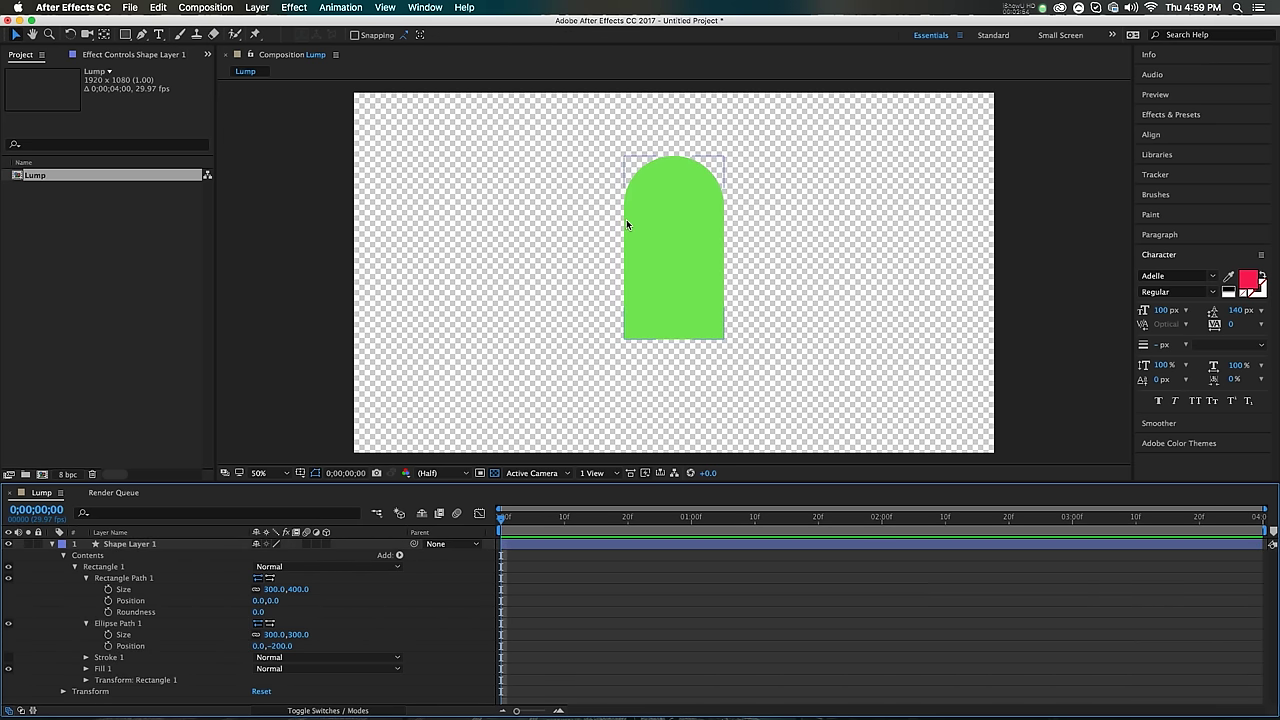
click(108, 544)
Step: Rename the shape layer to 'mass' and duplicate it as 'shine'
key(Return)
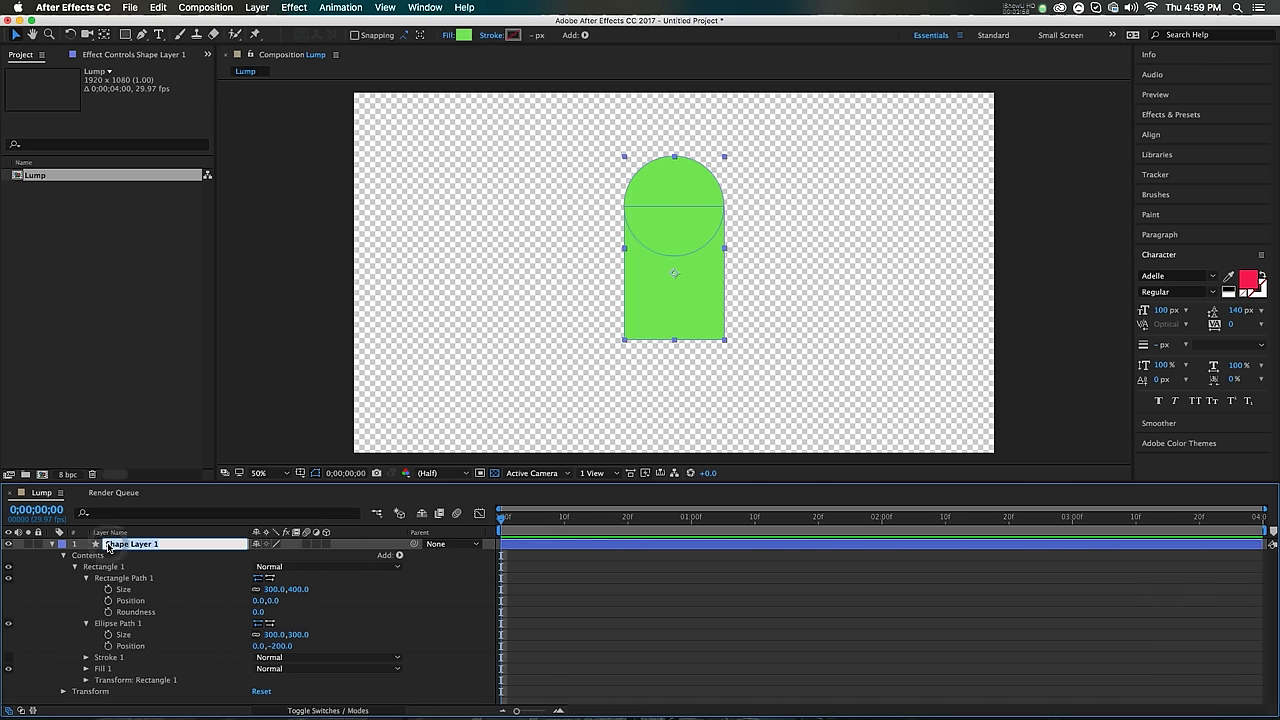
text(mass)
key(Return)
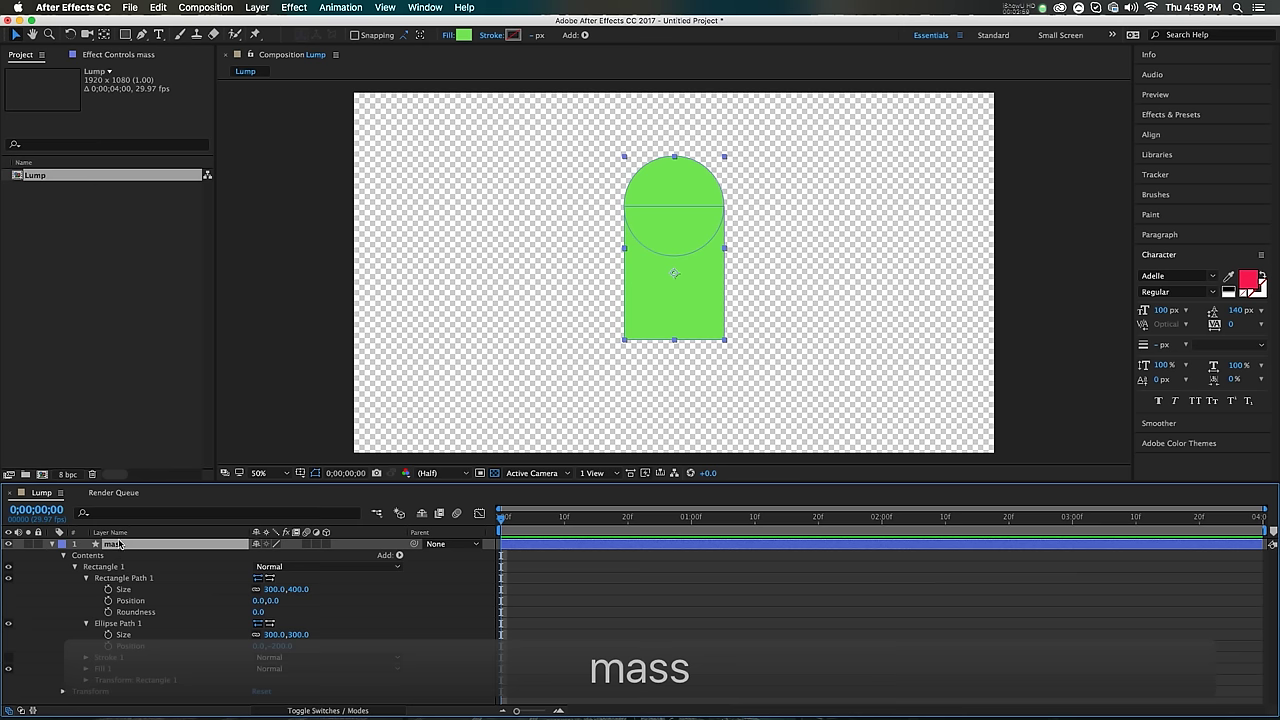
key(super+d)
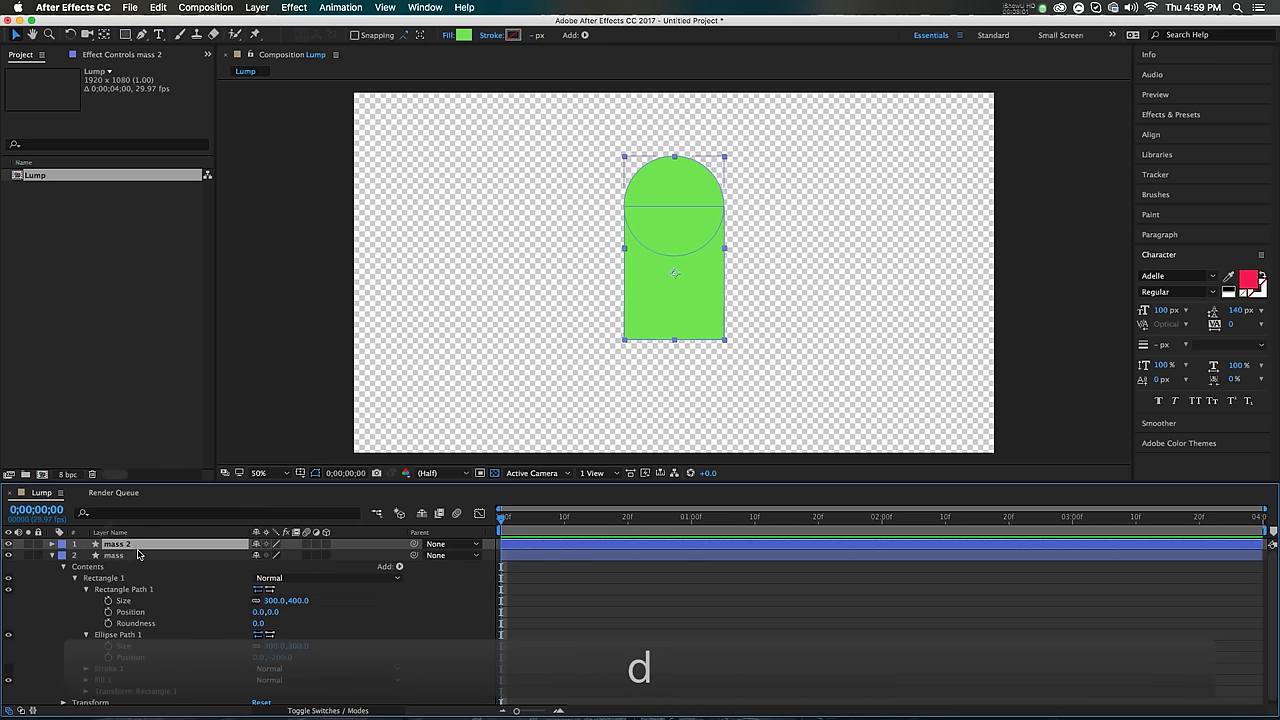
key(Return)
text(shine)
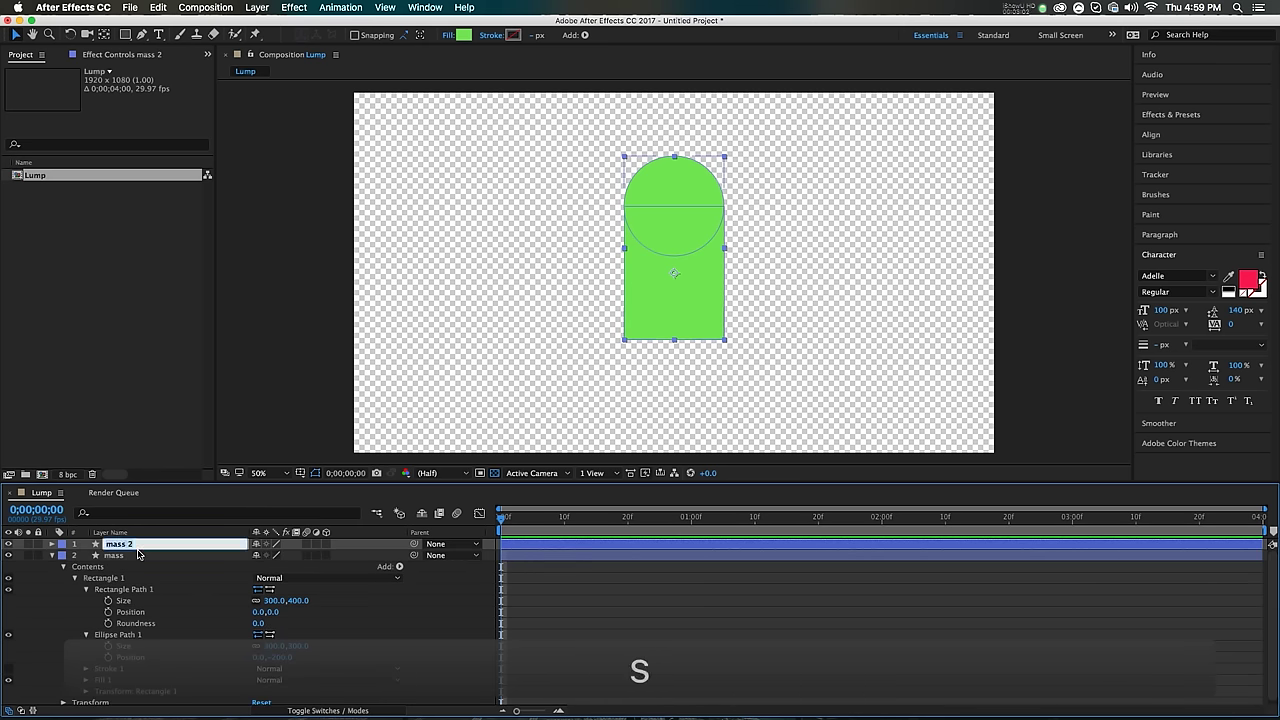
key(Return)
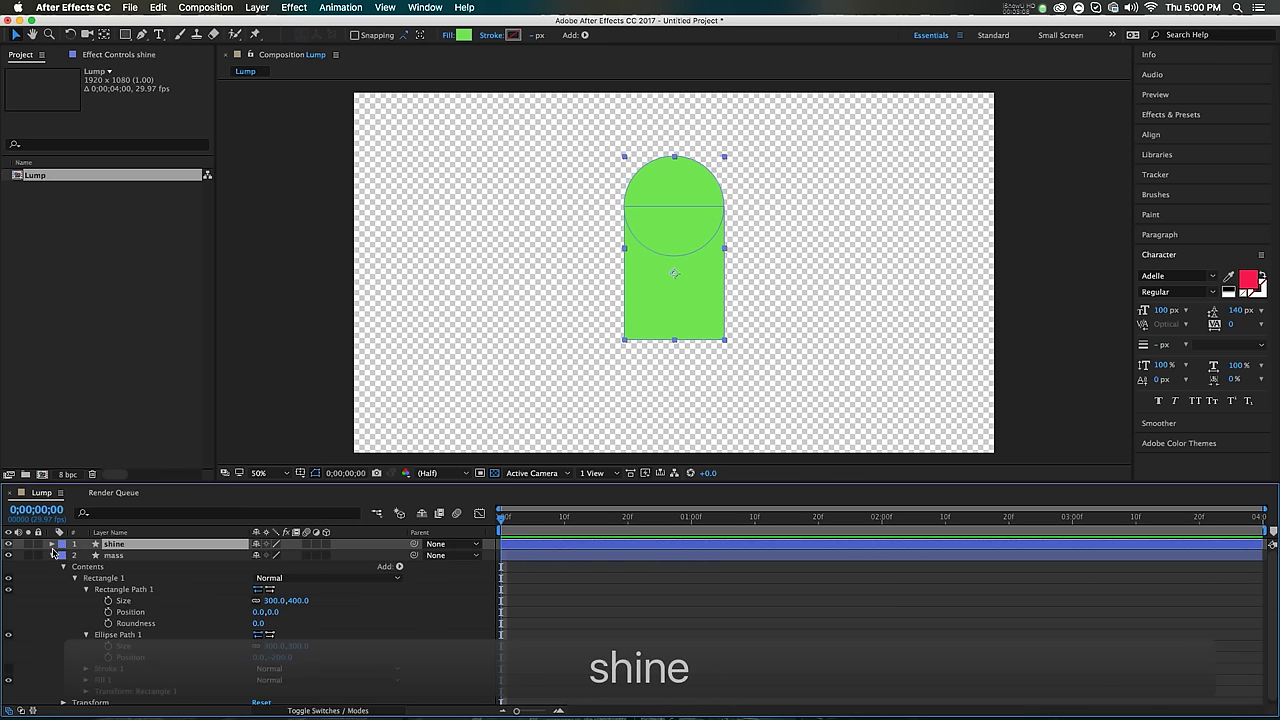
Step: Expand the shine layer's contents and turn its stroke back on
click(51, 555)
click(51, 543)
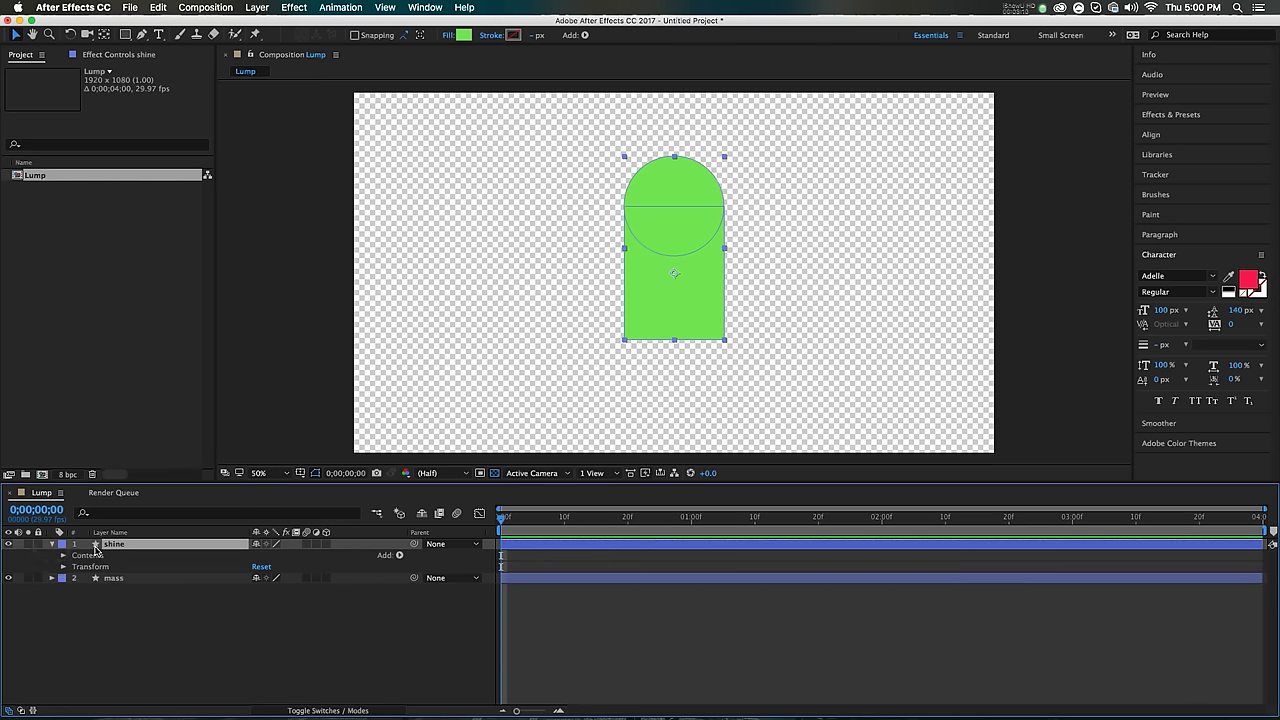
click(63, 556)
click(74, 567)
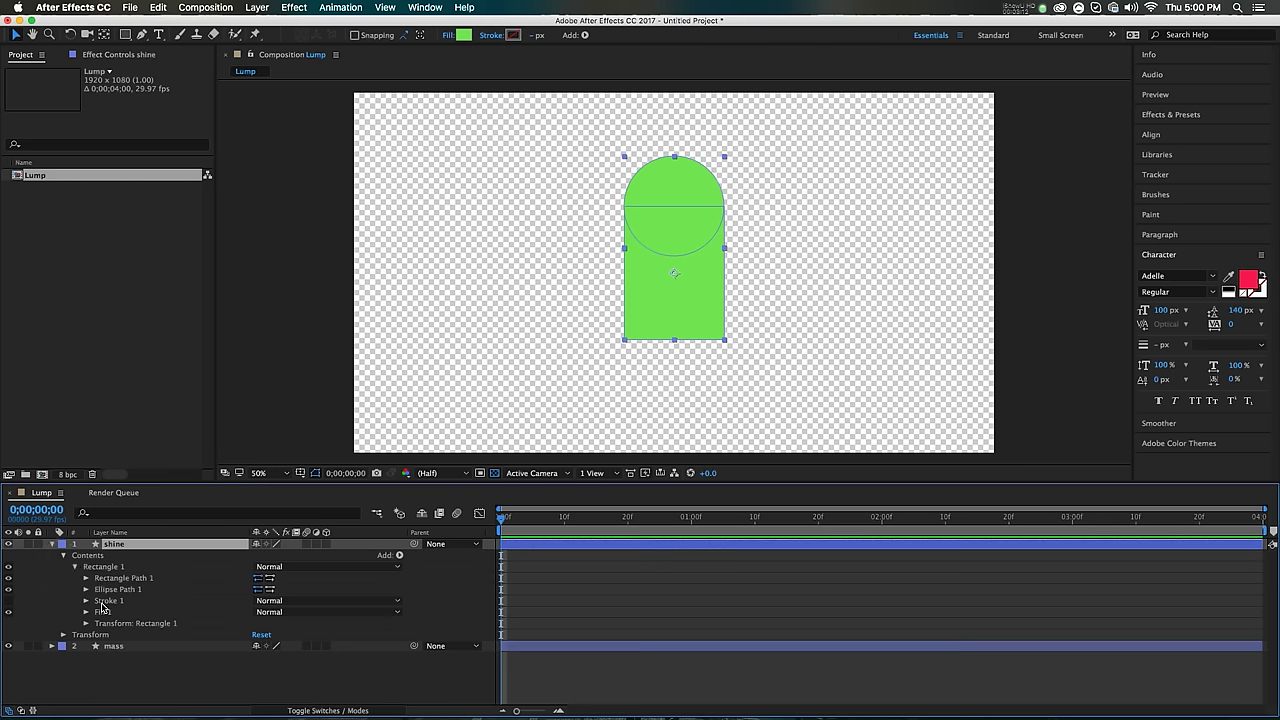
click(8, 600)
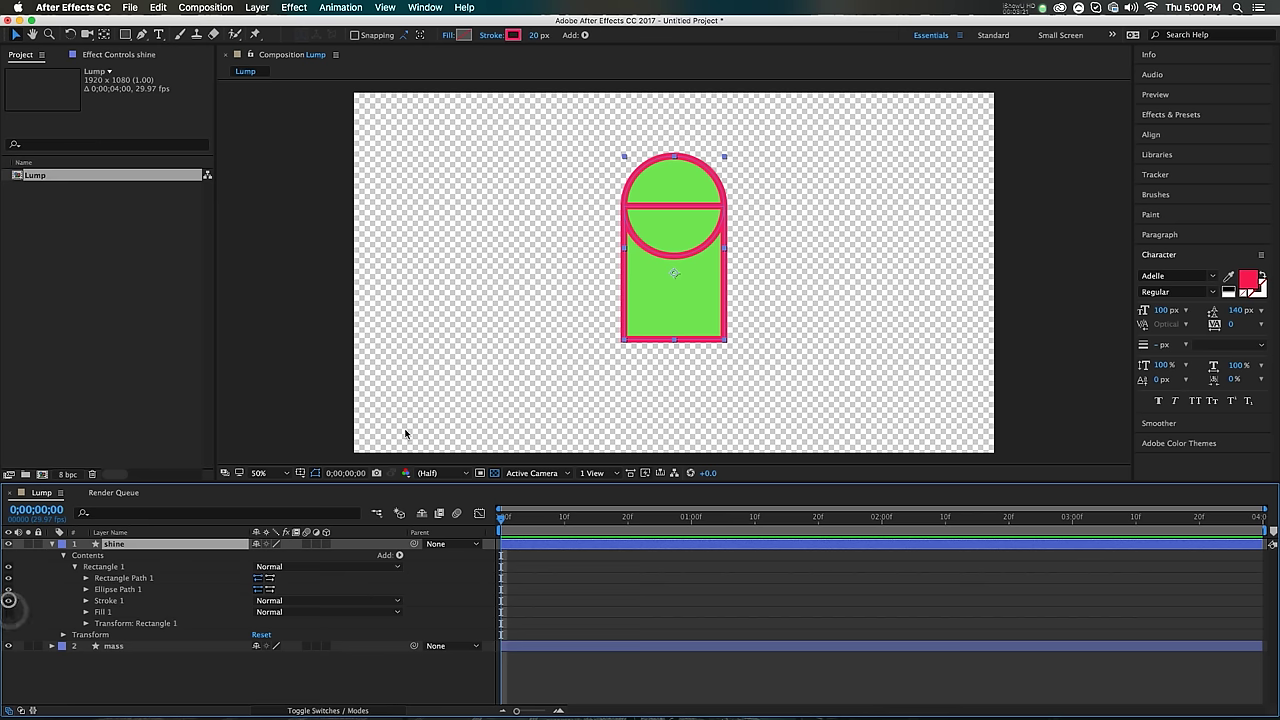
Step: Color the shine stroke pale green (C4F8B6), sampled from the lump with S 27%, B 97%
click(513, 35)
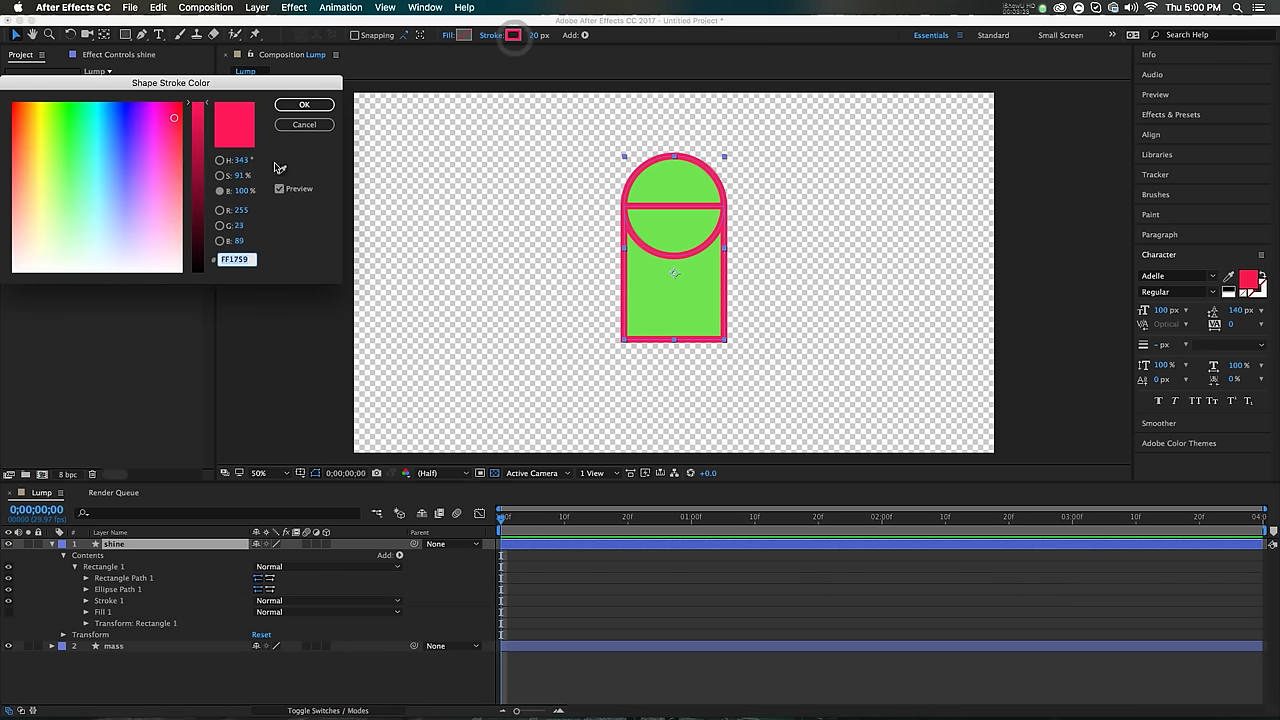
click(653, 272)
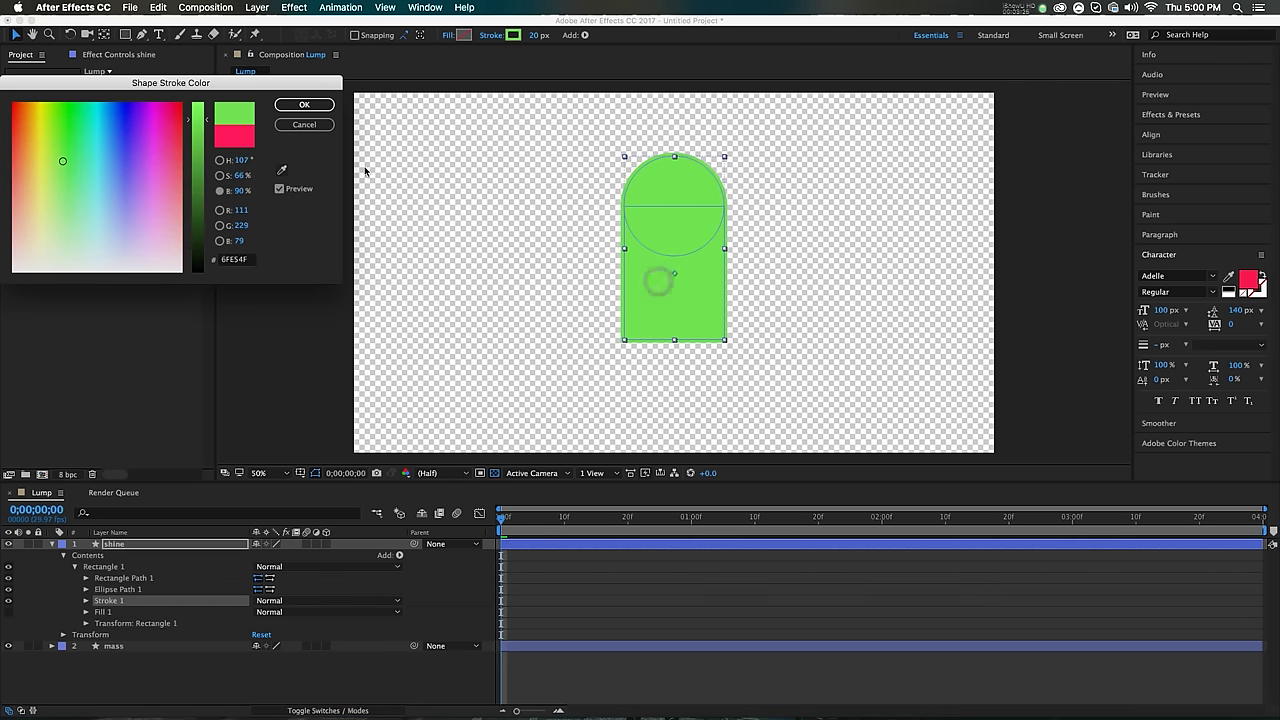
click(236, 171)
drag(200, 162, 212, 226)
click(219, 191)
click(197, 108)
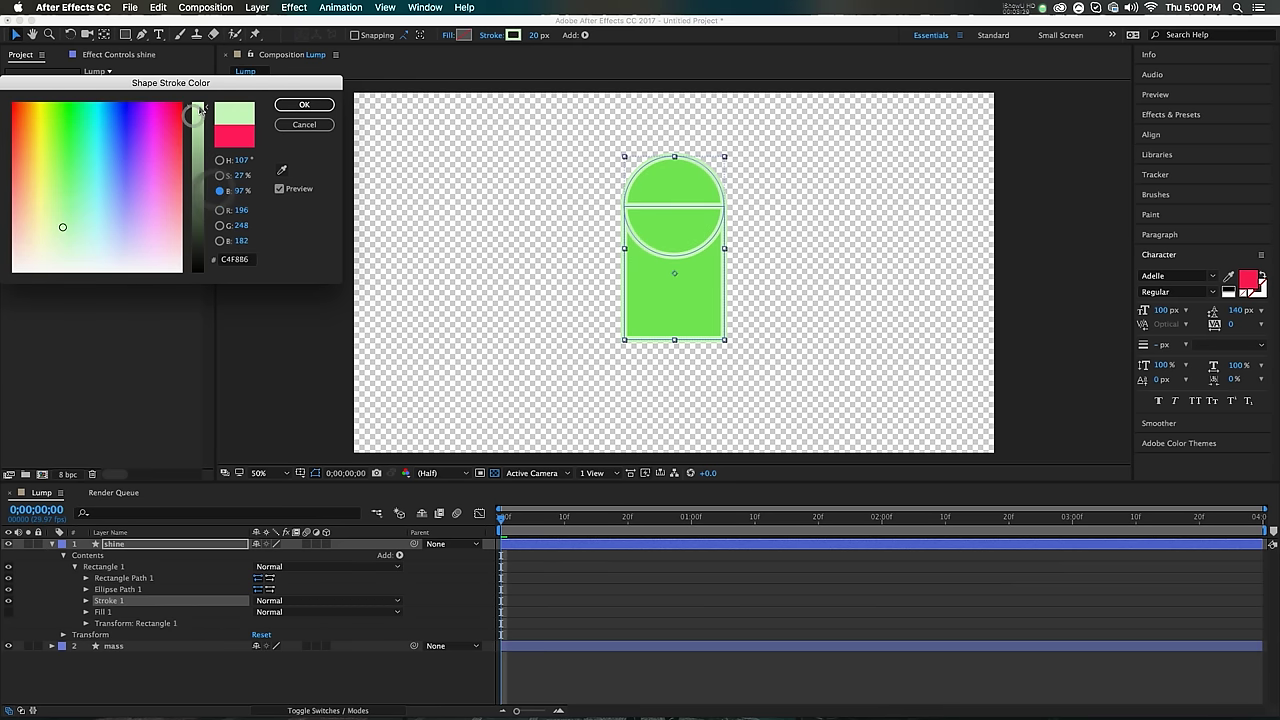
click(304, 104)
click(148, 589)
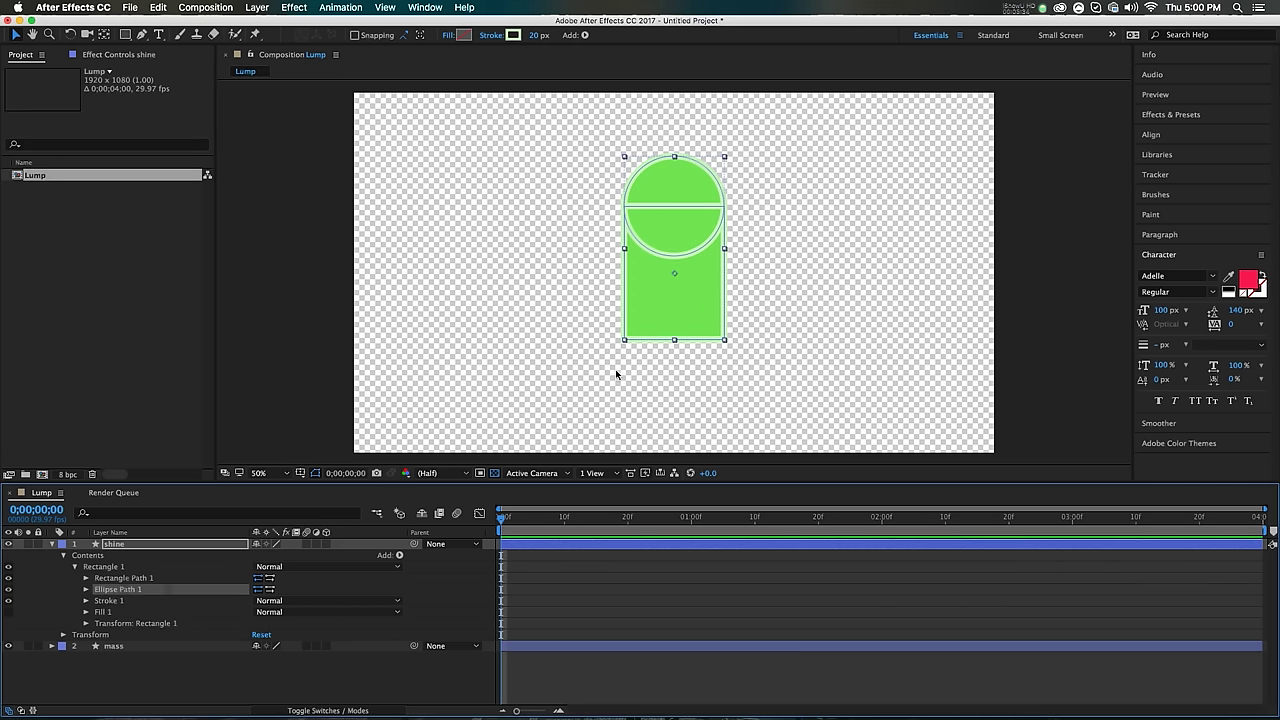
Step: Add Merge Paths and Trim Paths operations to the shine shape
scroll(717, 200, up, 2)
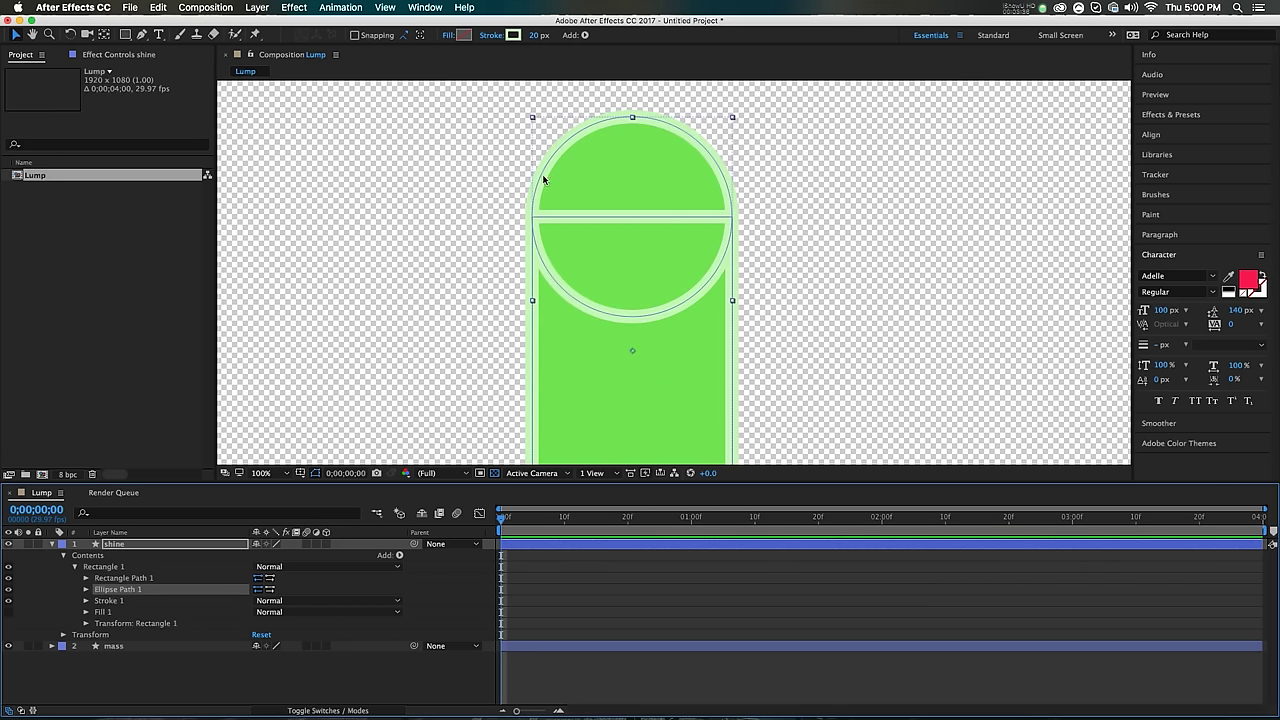
click(399, 556)
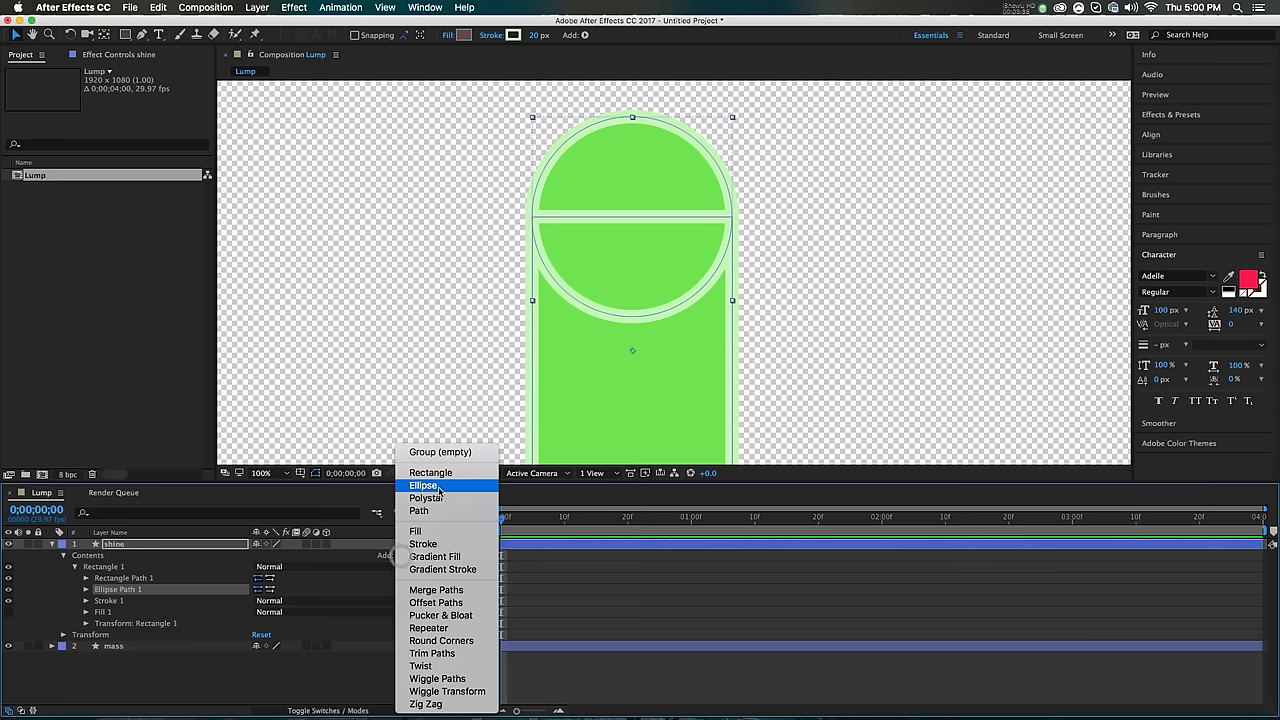
click(436, 590)
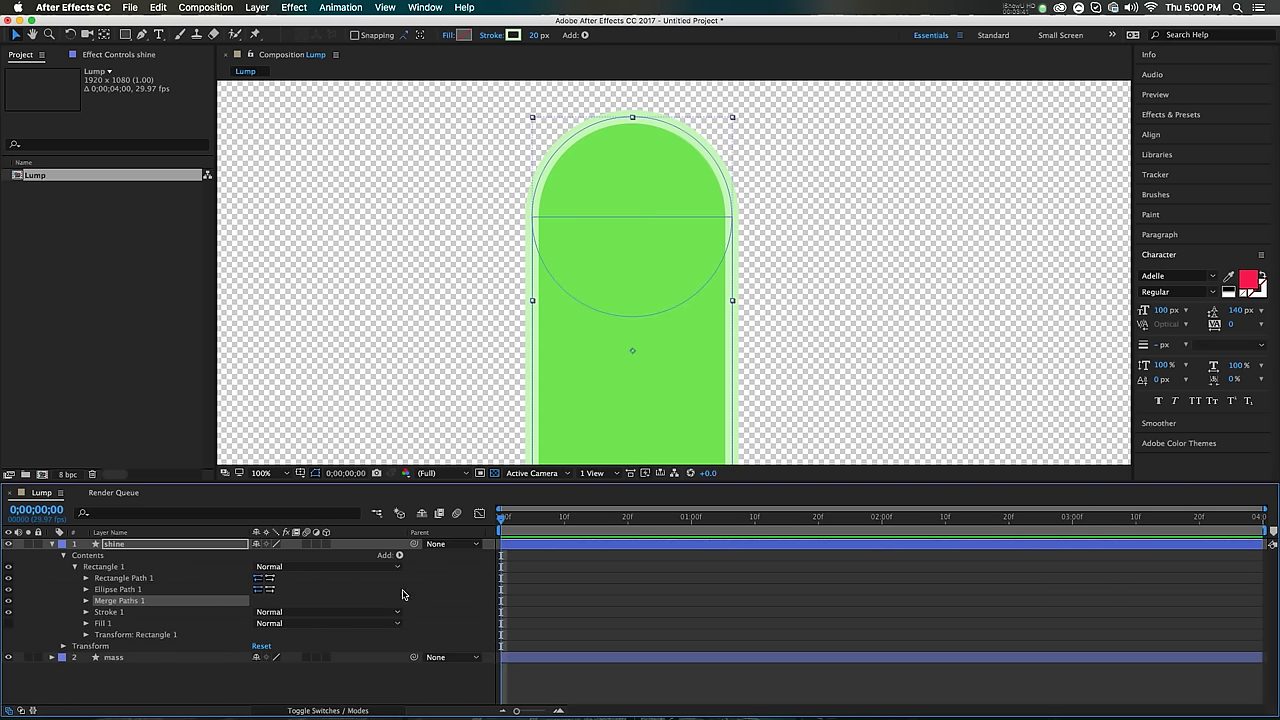
click(399, 556)
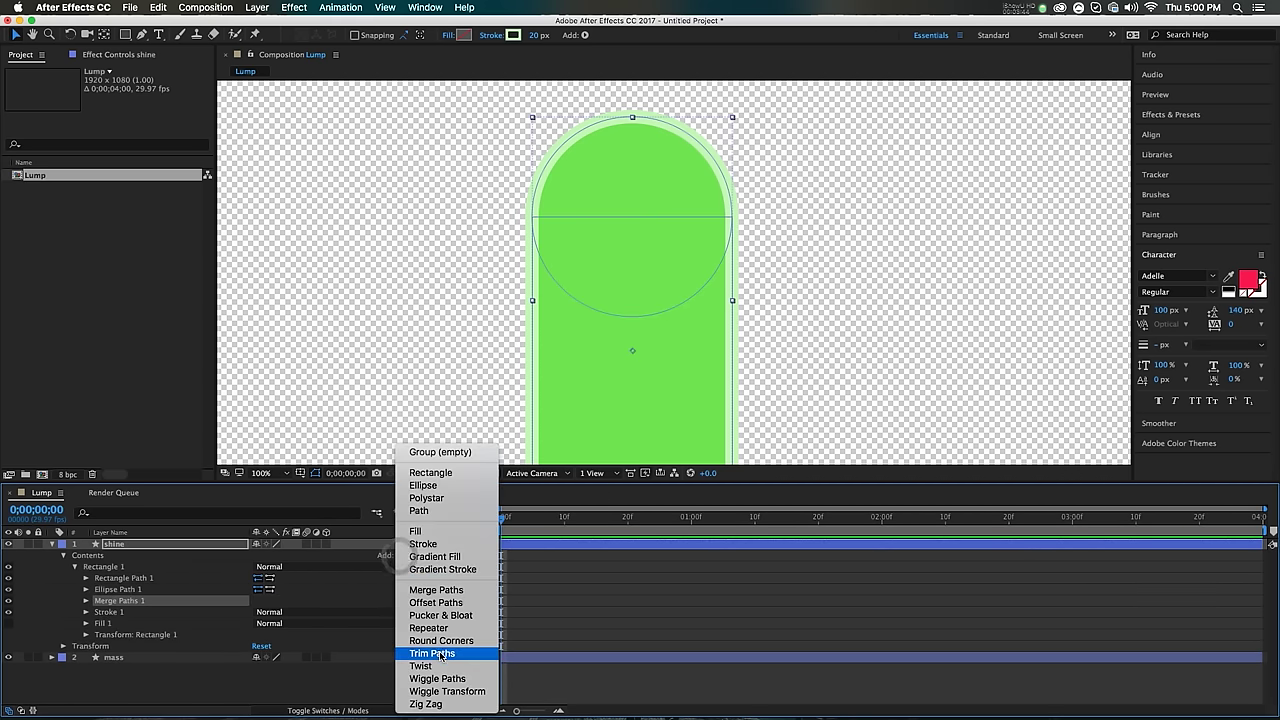
click(440, 653)
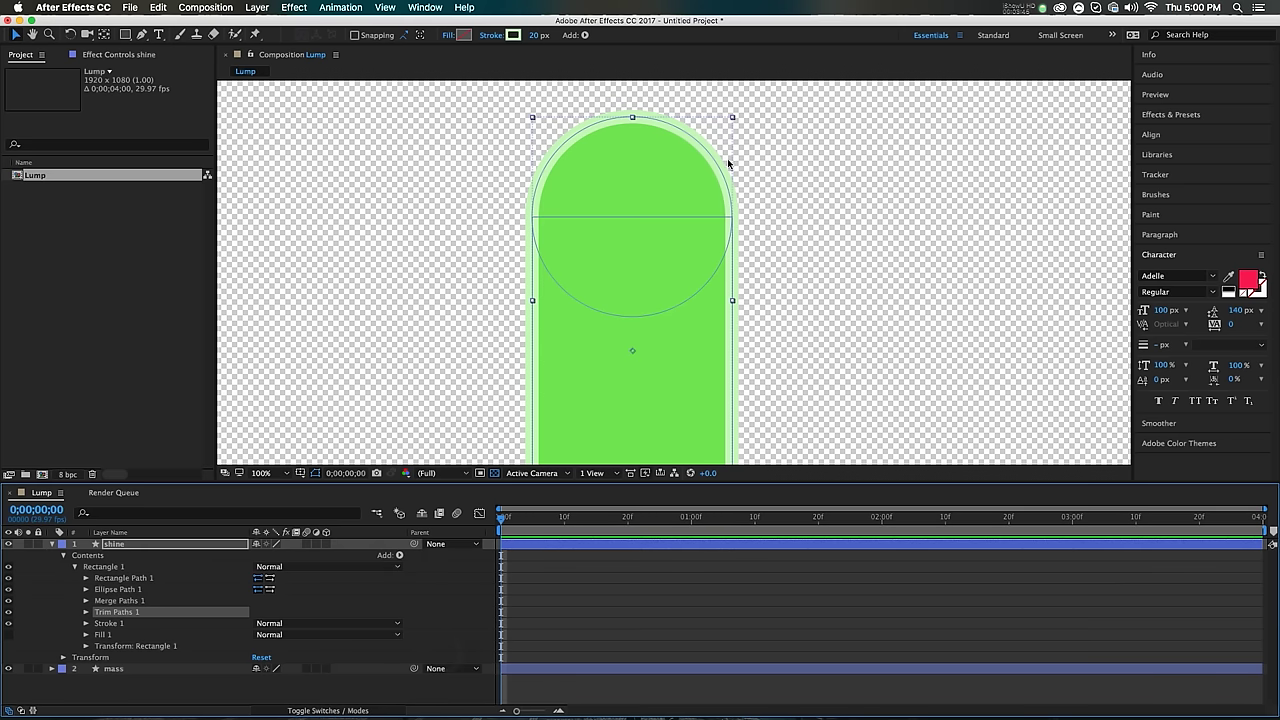
Step: Trim the outline to End 15% and Offset 92° onto the dome's upper left
mouse_move(655, 331)
mouse_down()
mouse_move(640, 223)
mouse_move(642, 319)
mouse_up()
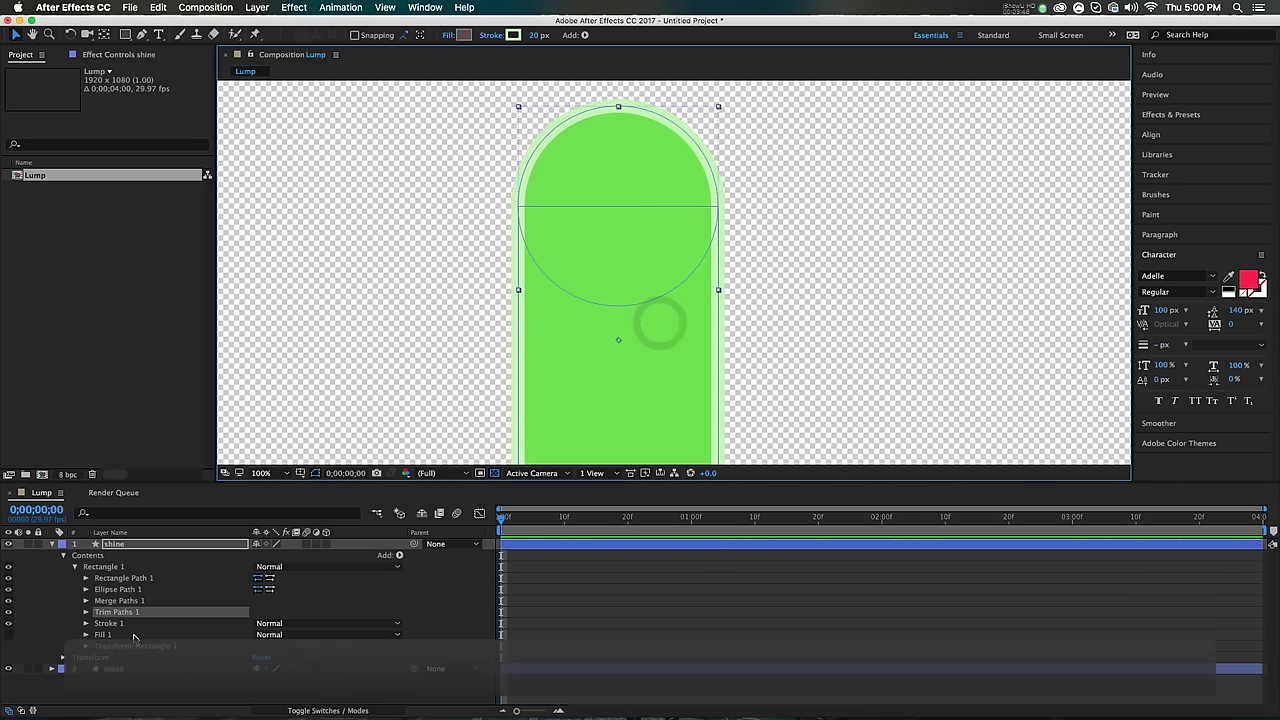
click(86, 612)
drag(263, 634, 205, 638)
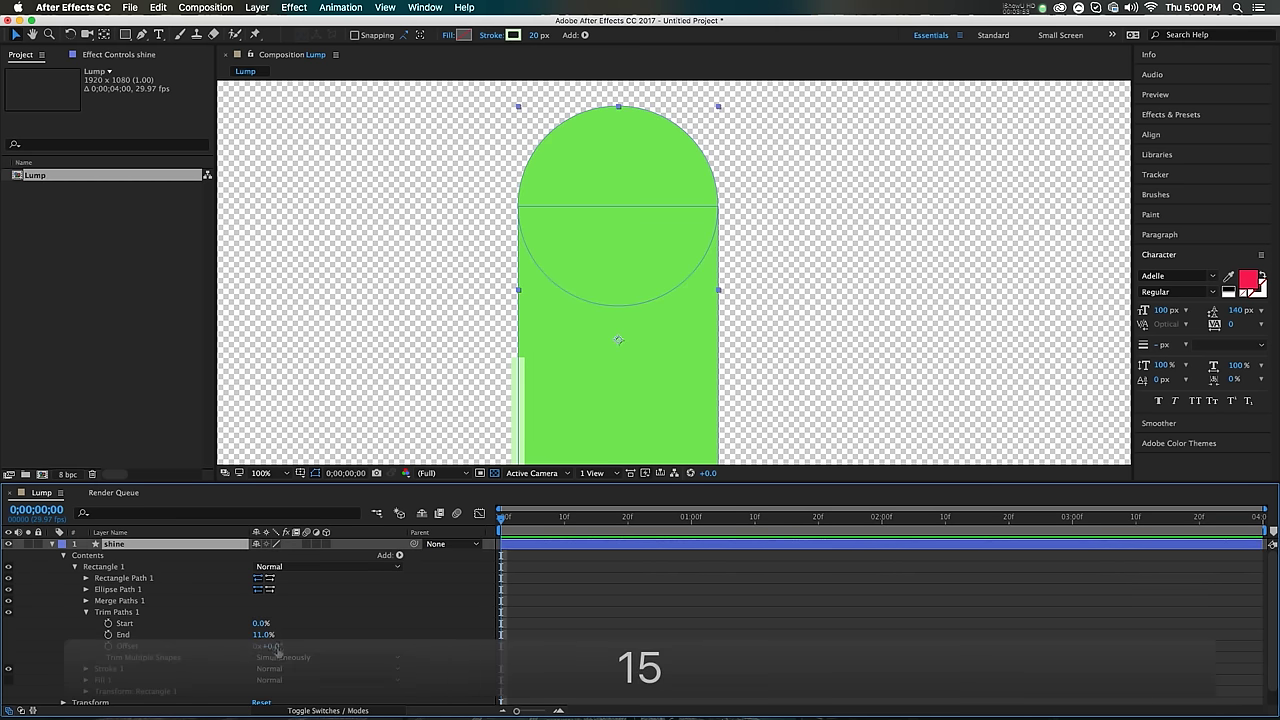
mouse_move(277, 648)
mouse_down()
mouse_move(292, 630)
mouse_move(268, 634)
mouse_move(283, 650)
mouse_up()
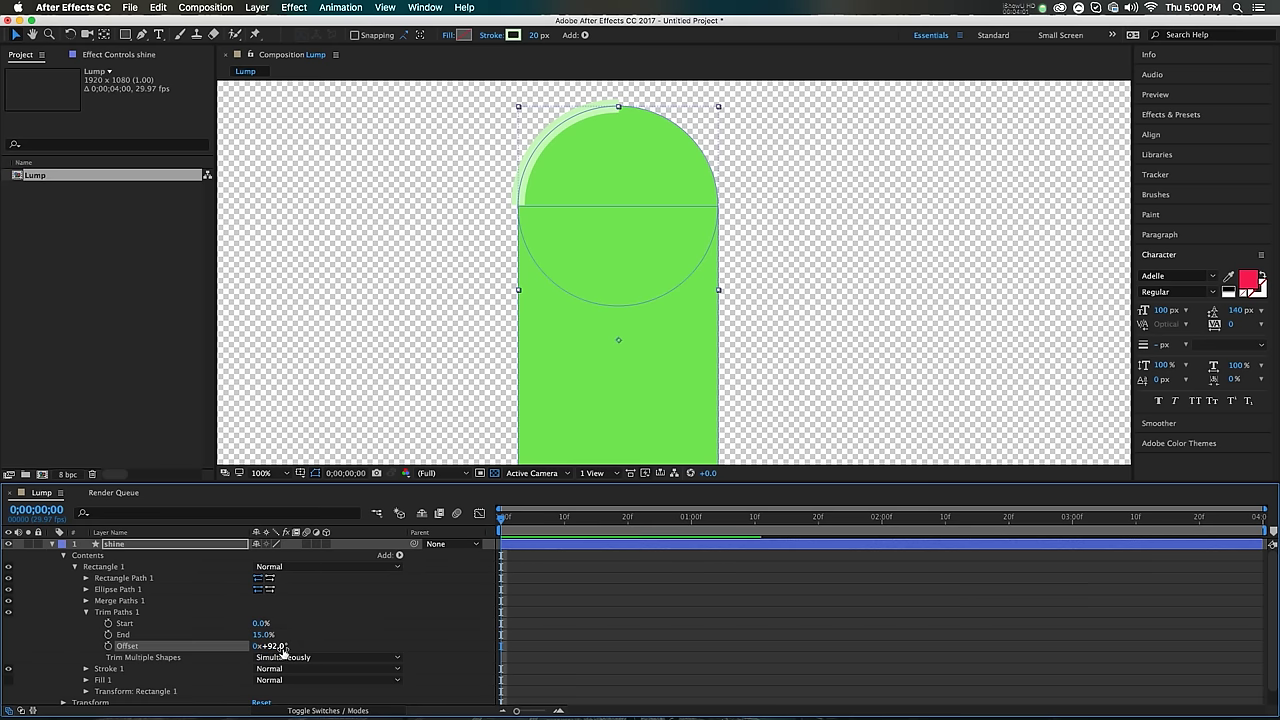
Step: Set the shine's Rectangle Size to 250x400 and Ellipse Size to 250x250
click(86, 589)
click(86, 578)
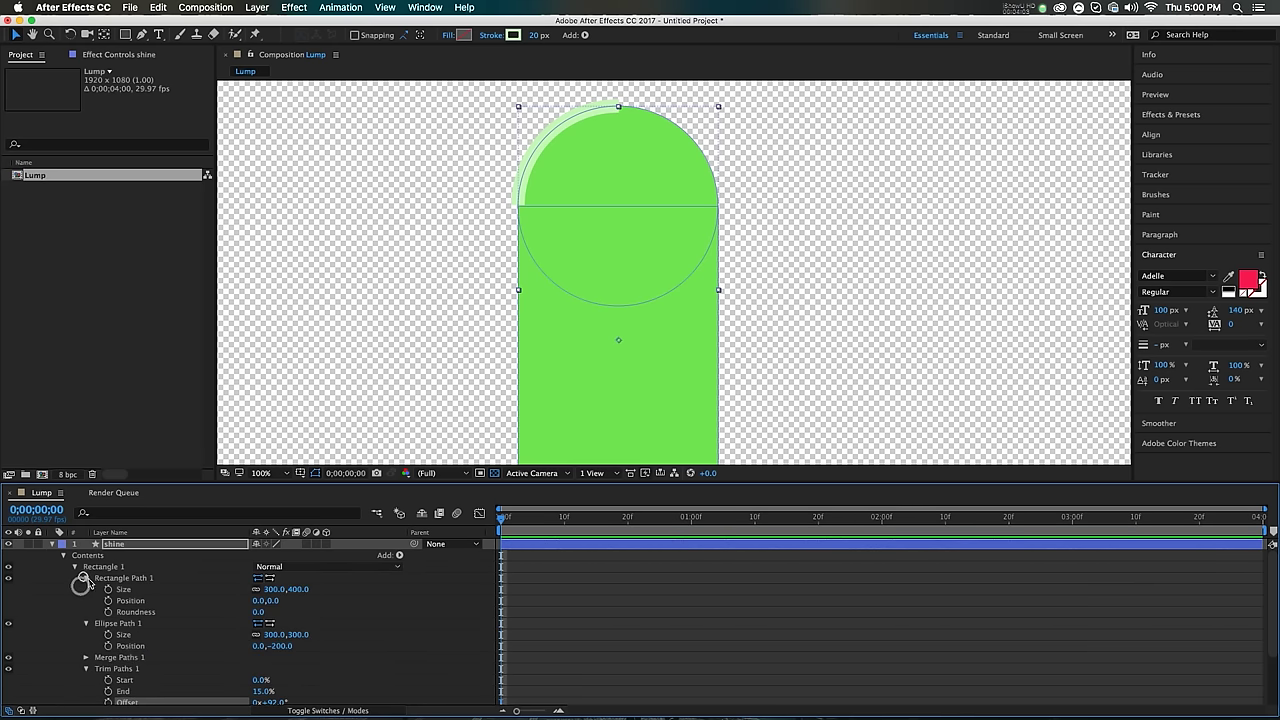
click(272, 589)
text(250)
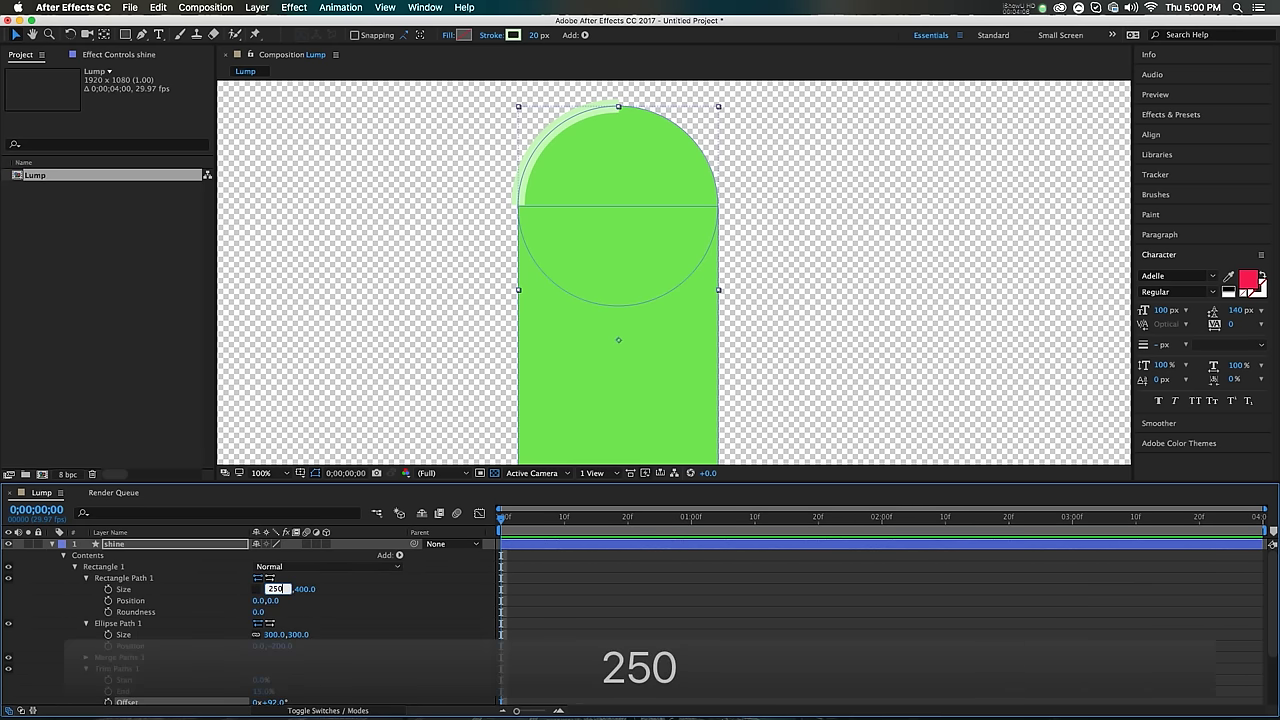
key(Return)
click(272, 634)
key(Tab)
text(250)
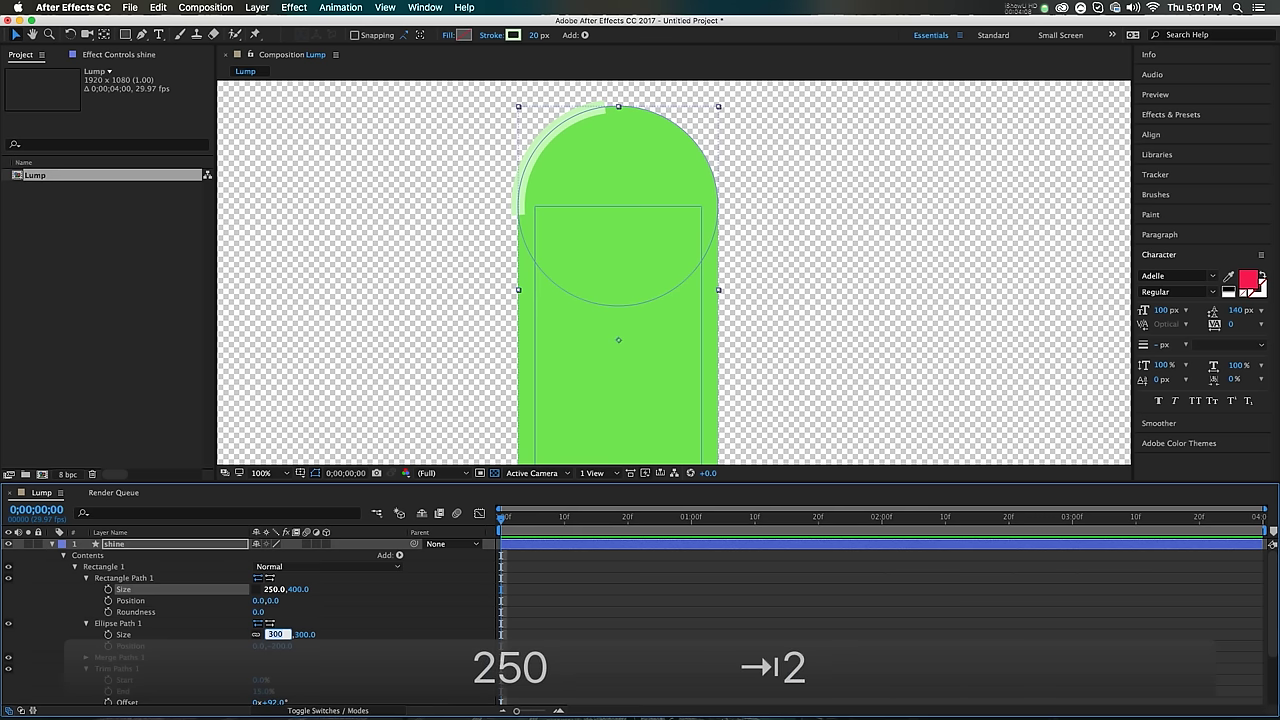
key(Return)
click(400, 598)
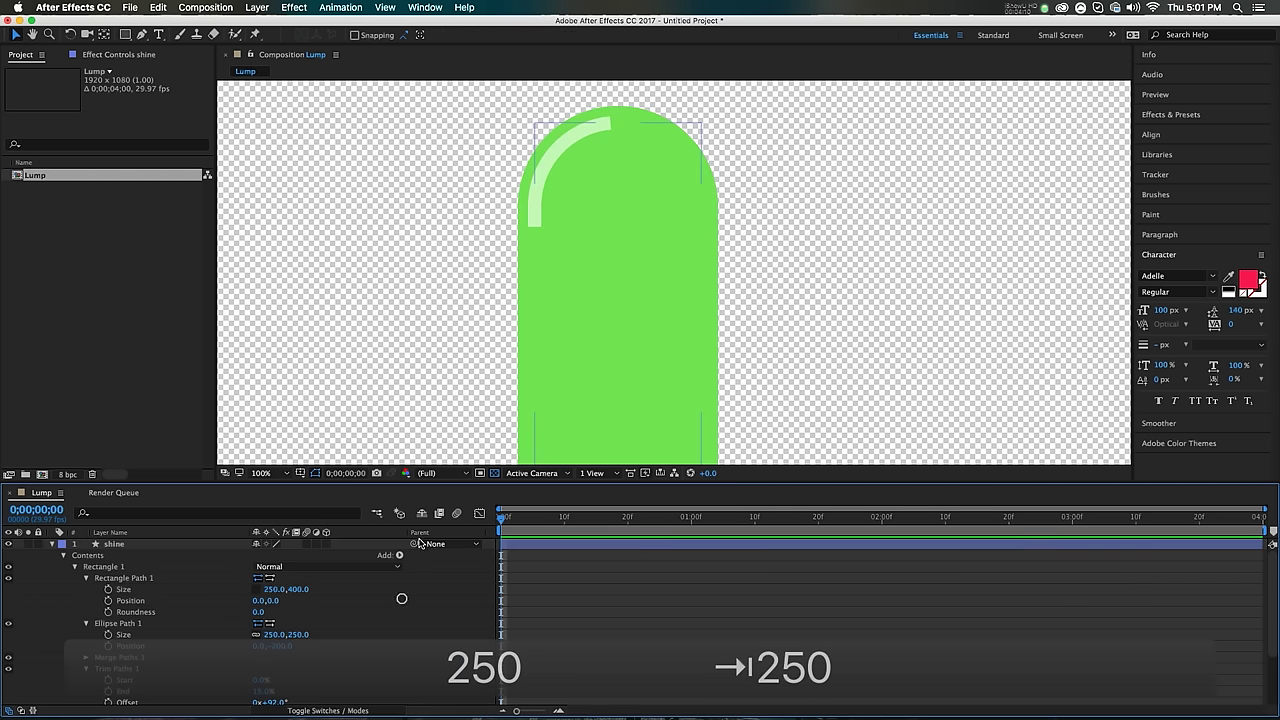
Step: Give the highlight stroke a Round Cap line cap and zoom back out
click(87, 579)
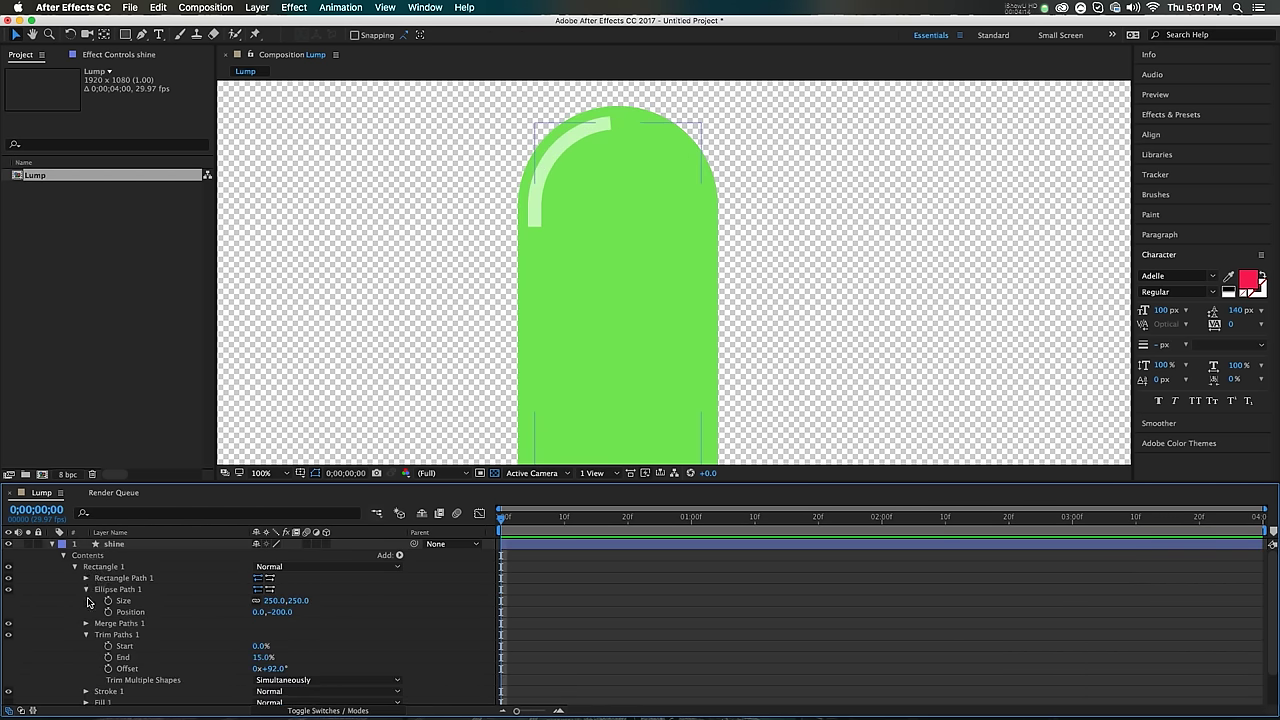
click(86, 589)
click(85, 611)
click(108, 624)
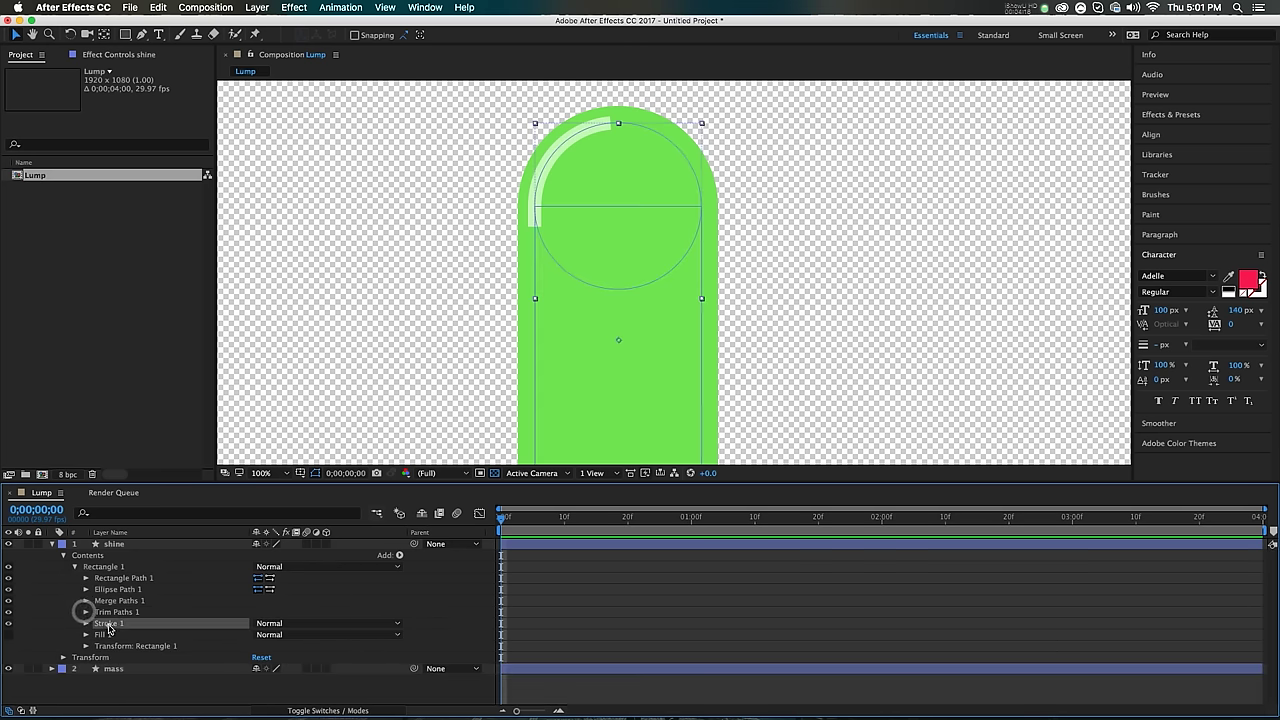
click(86, 623)
click(290, 665)
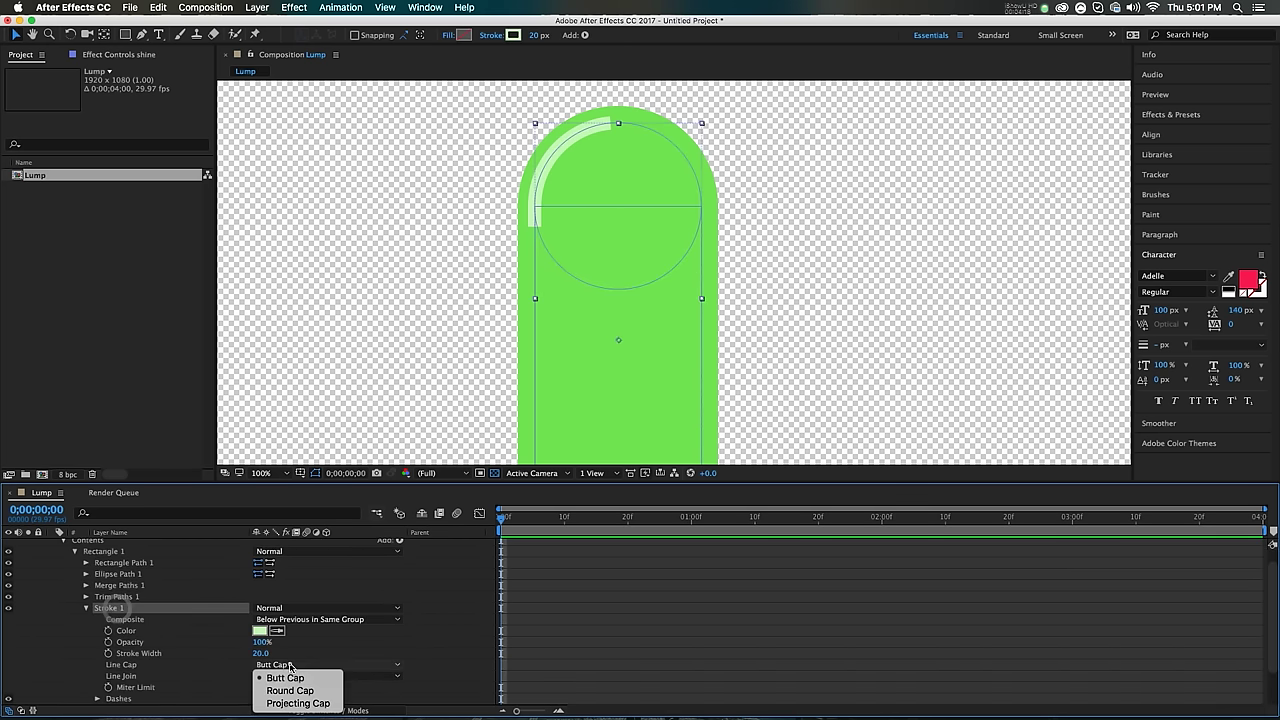
click(290, 690)
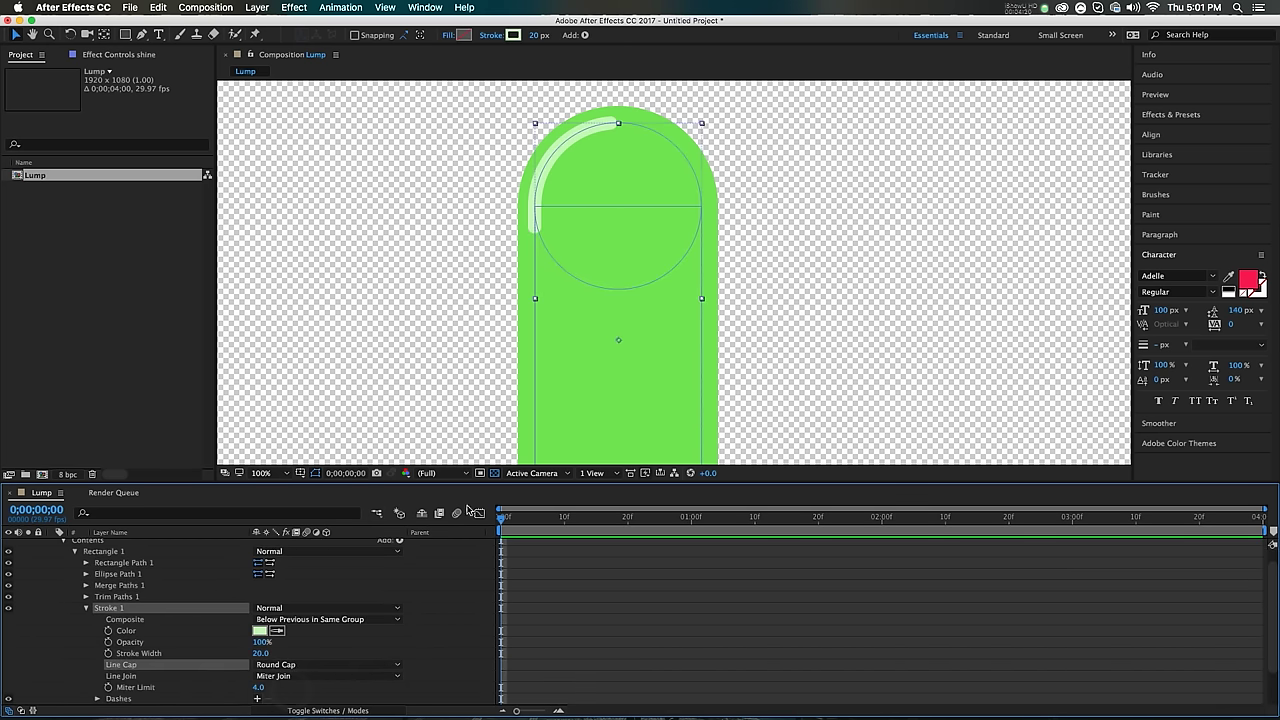
key(comma)
click(62, 543)
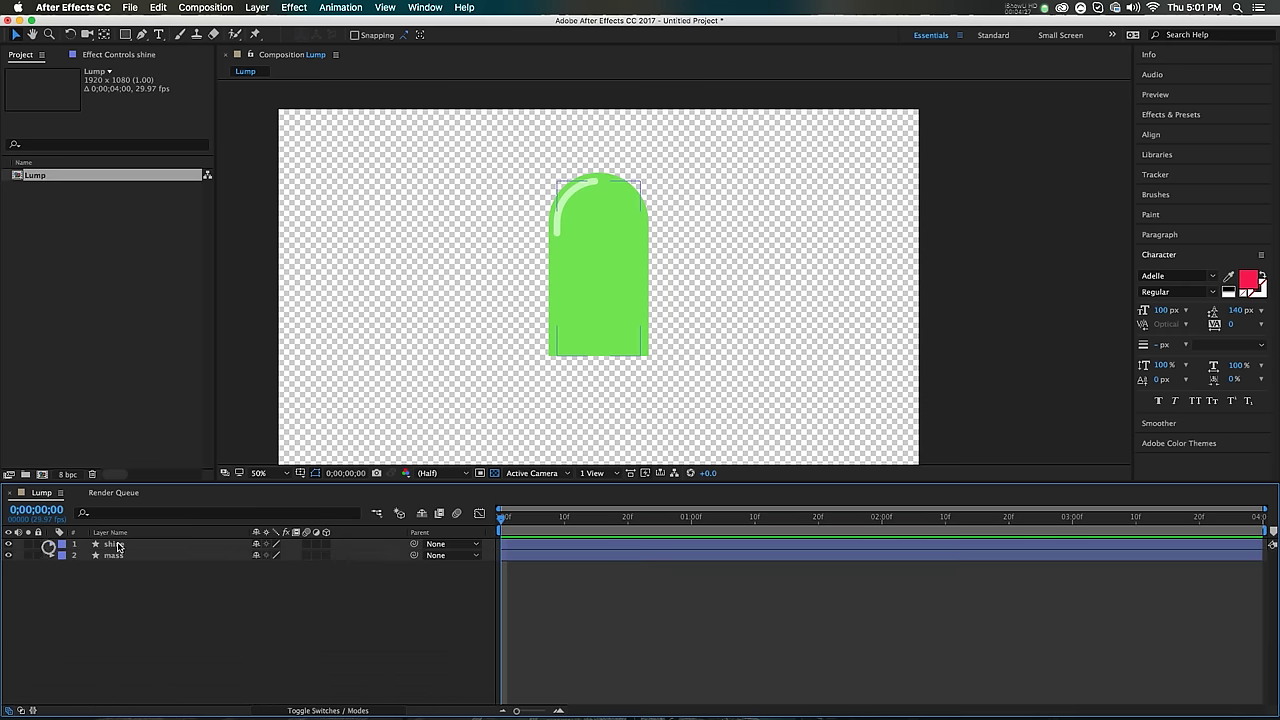
Step: Create a new frame-sized rectangle shape layer and reveal its path settings
click(117, 555)
click(226, 591)
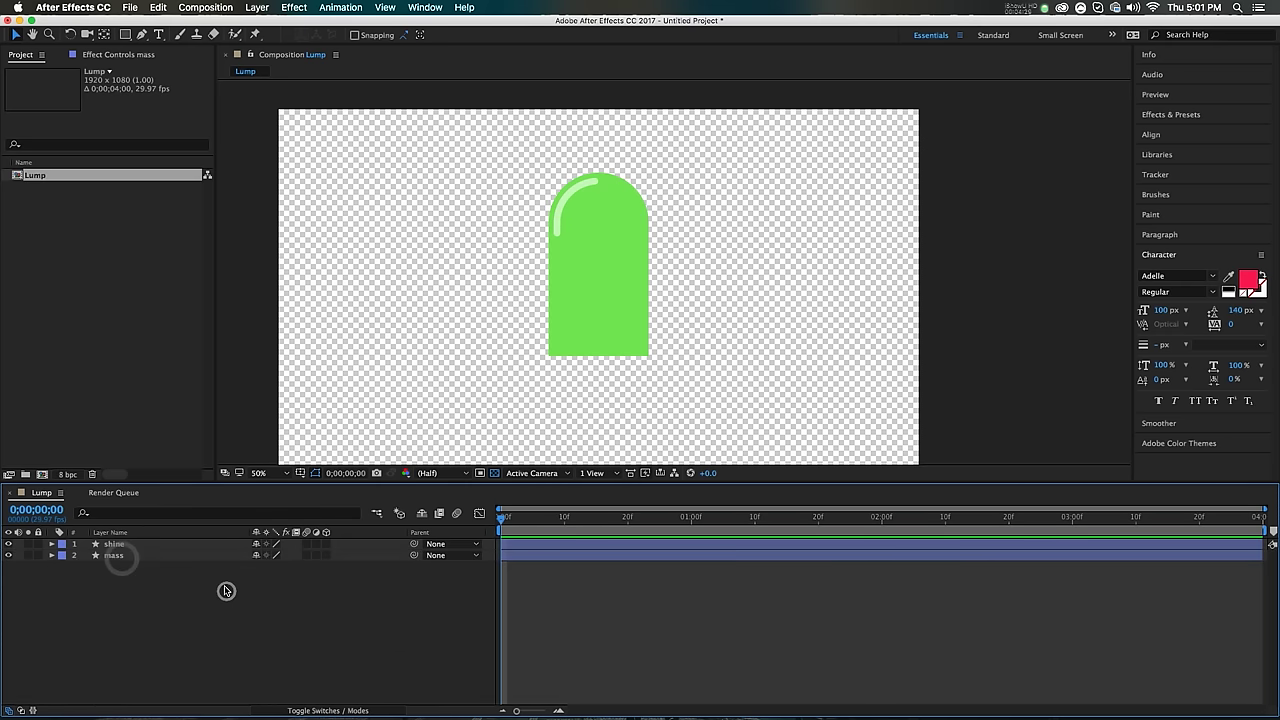
click(197, 598)
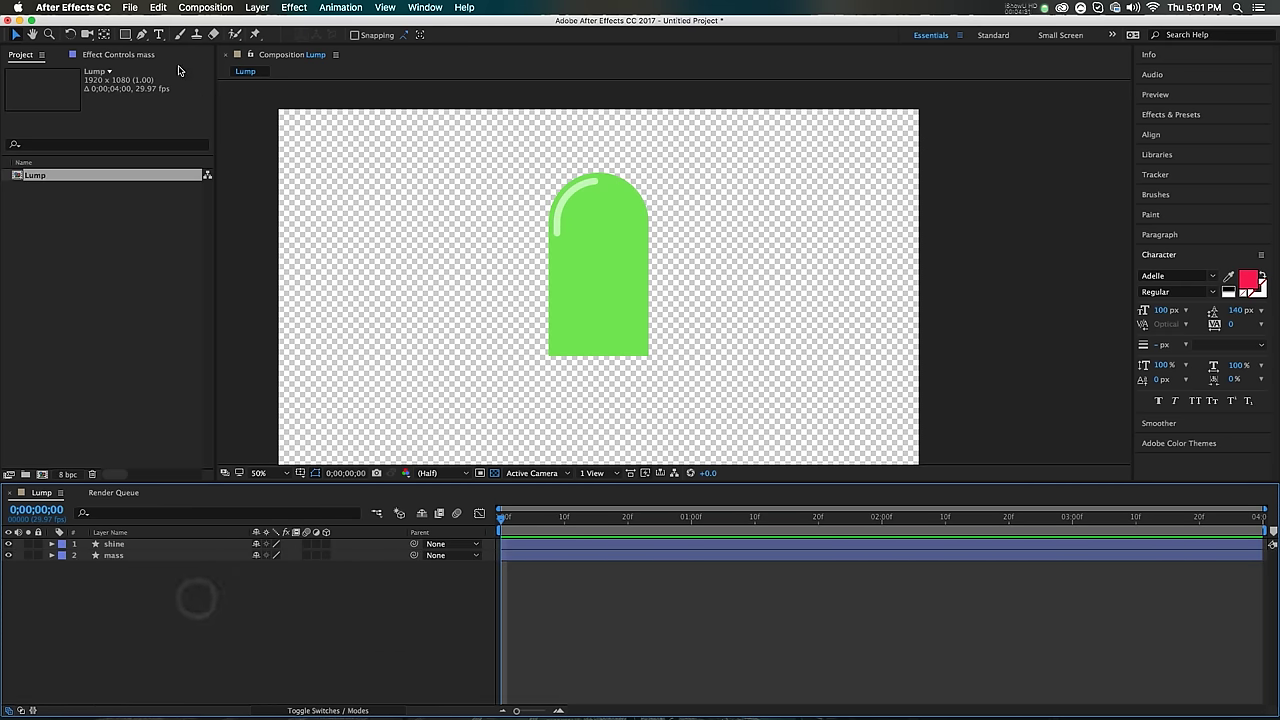
double_click(126, 38)
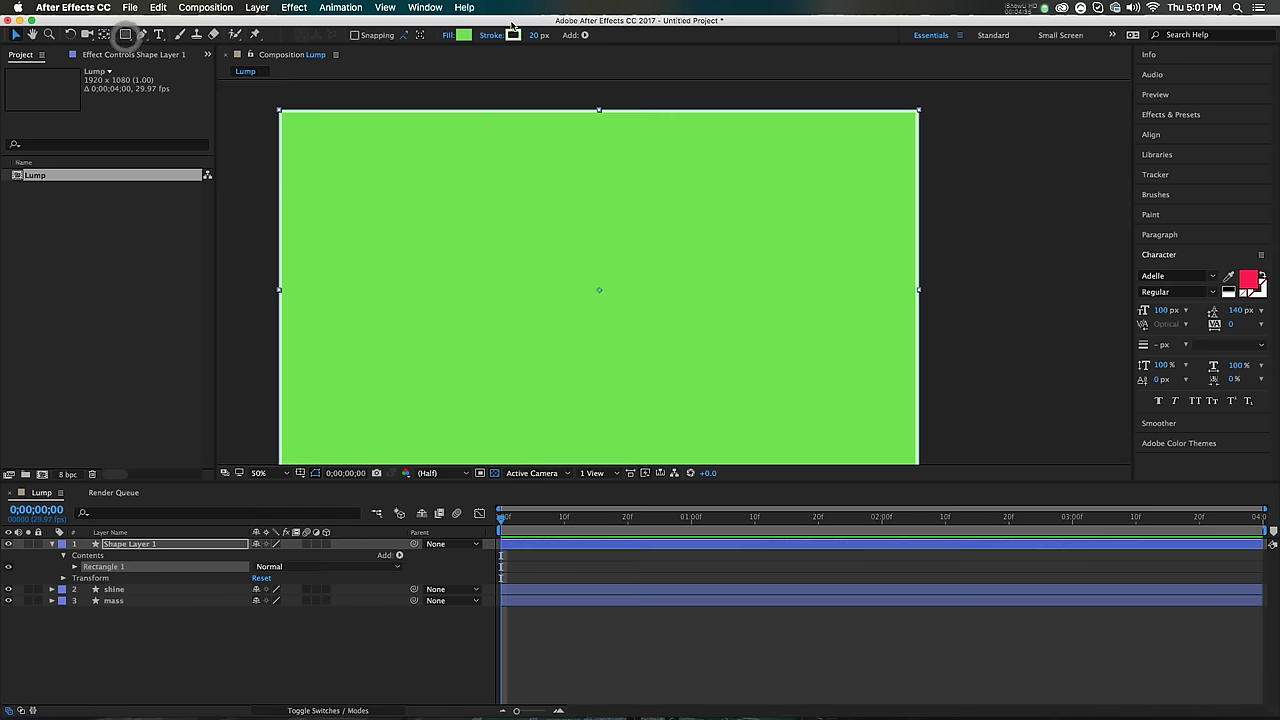
click(74, 567)
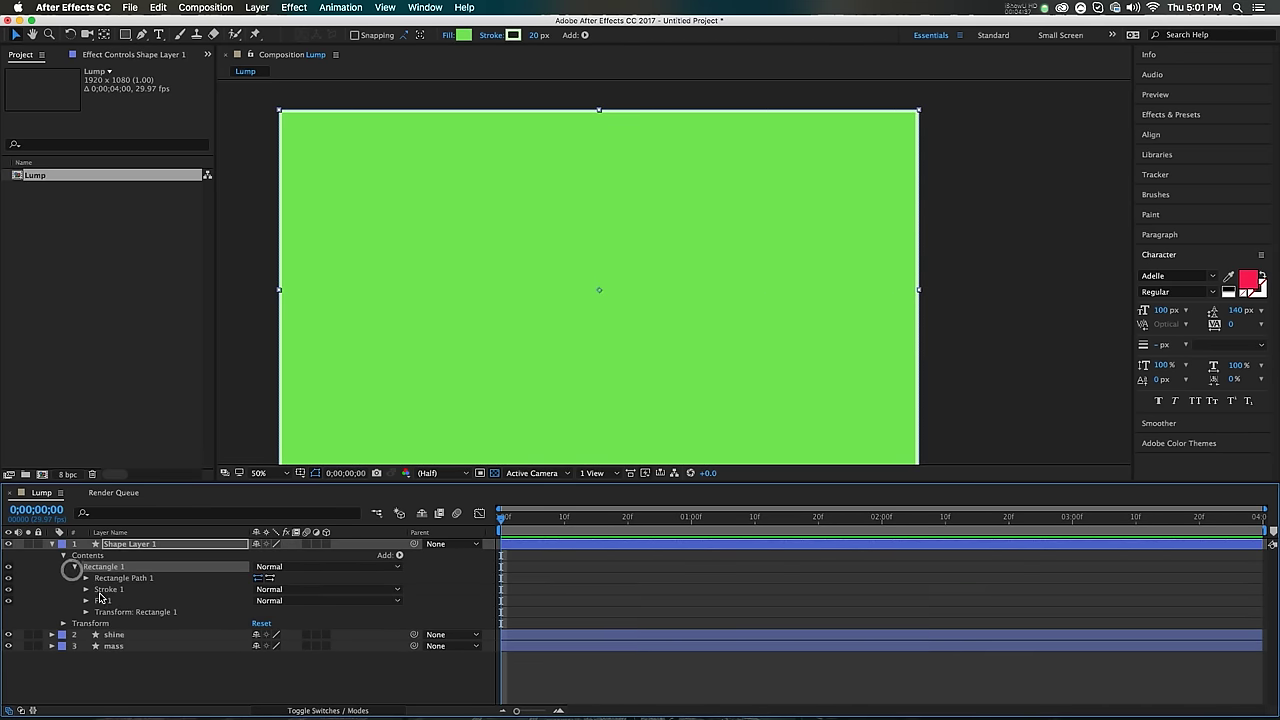
click(87, 578)
click(86, 579)
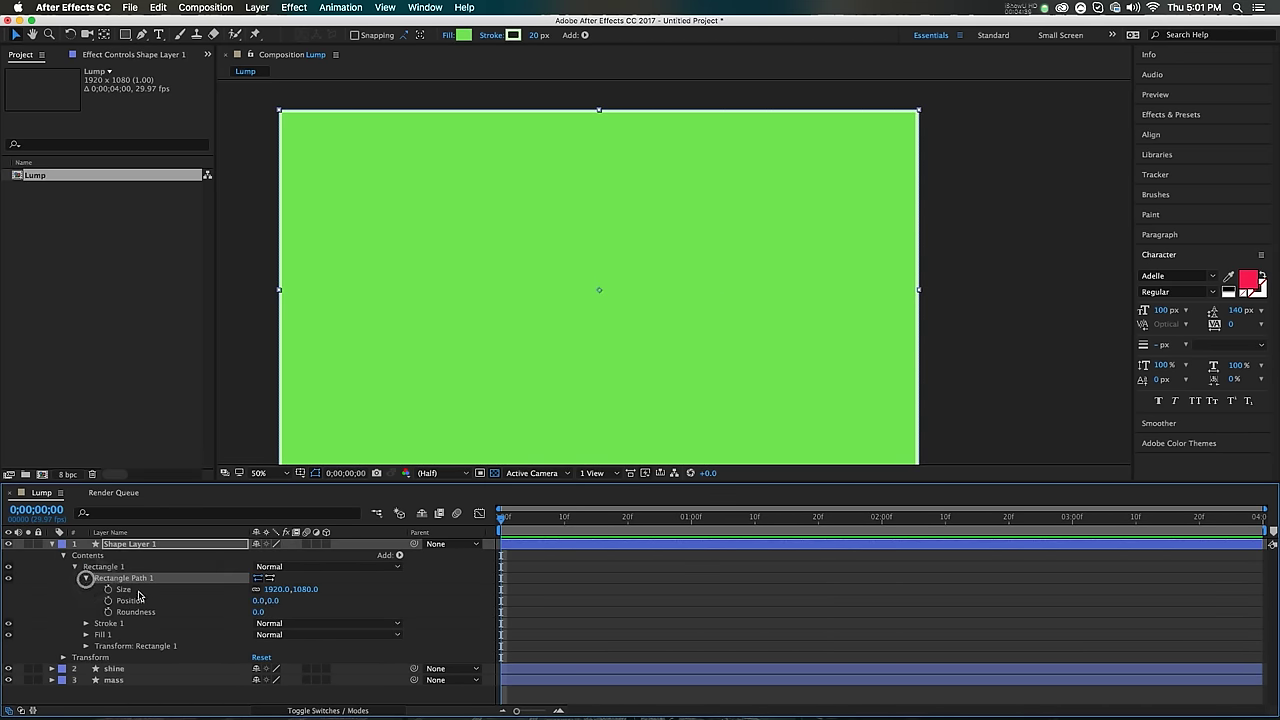
Step: Narrow the new rectangle to 20 px wide
drag(285, 590, 265, 590)
click(277, 589)
text(20)
key(Tab)
text(20)
key(Return)
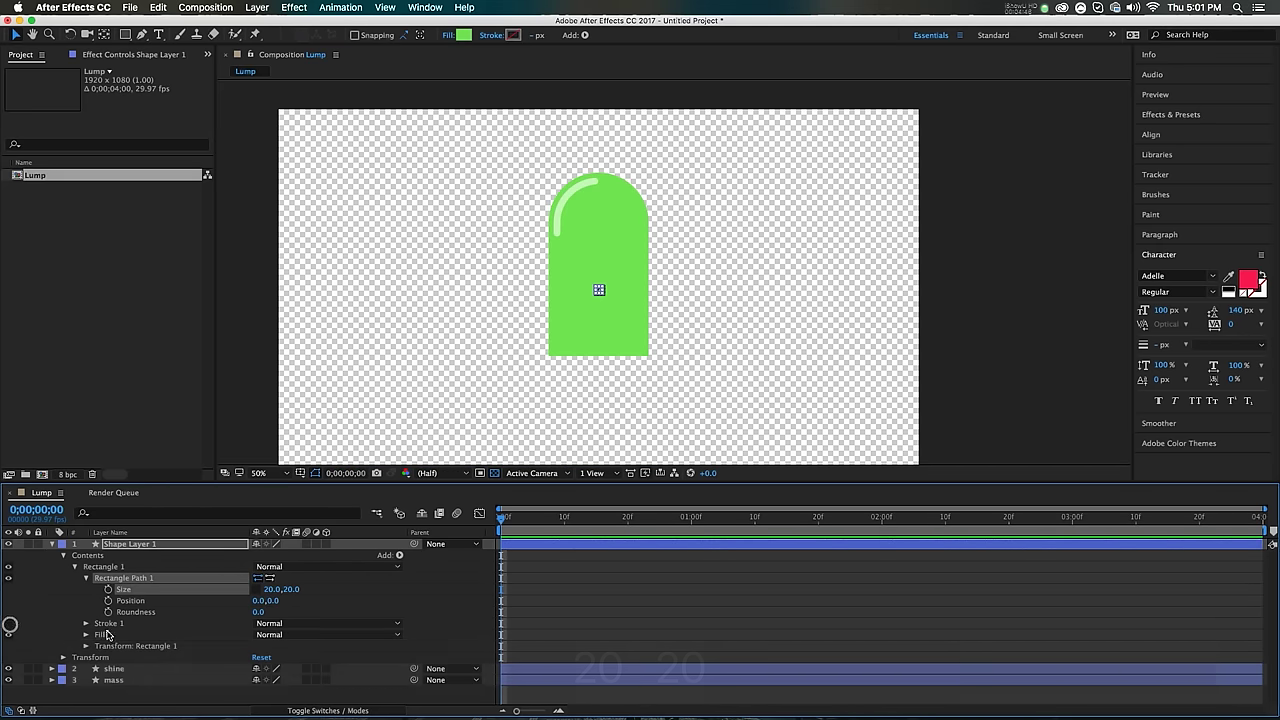
Step: Fill the small rectangle with red
click(102, 634)
key(period)
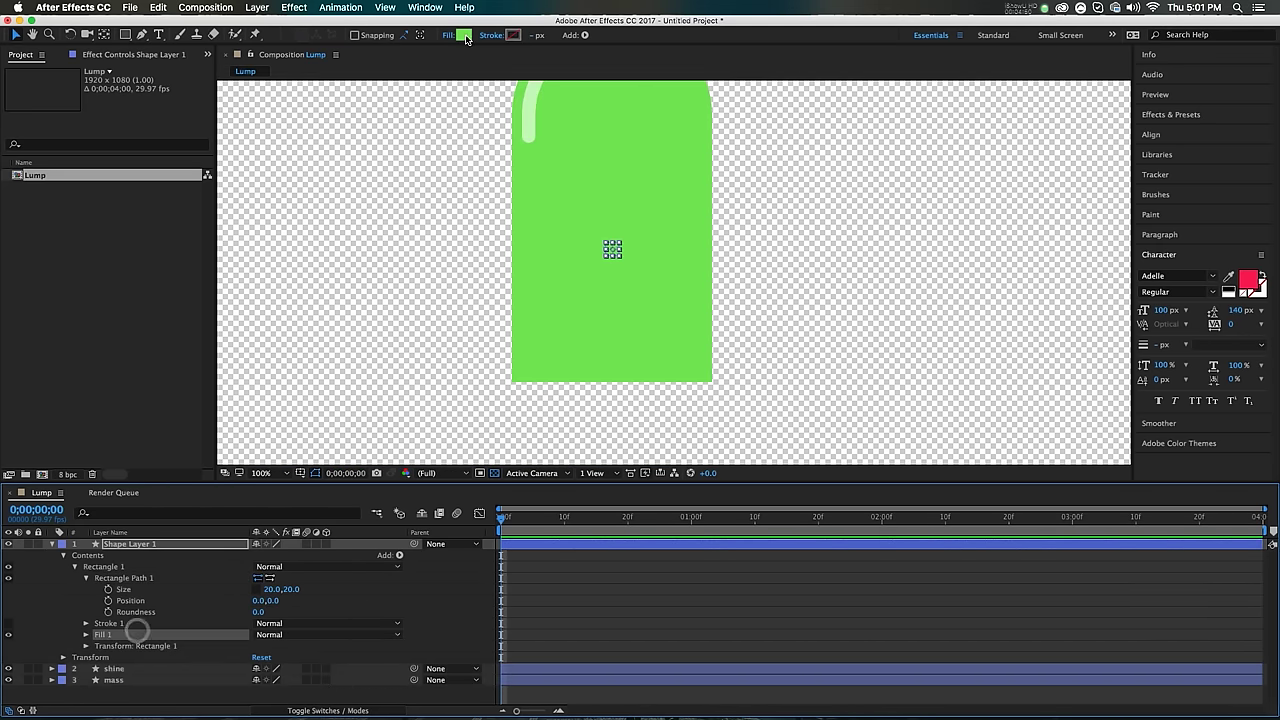
click(463, 35)
click(172, 111)
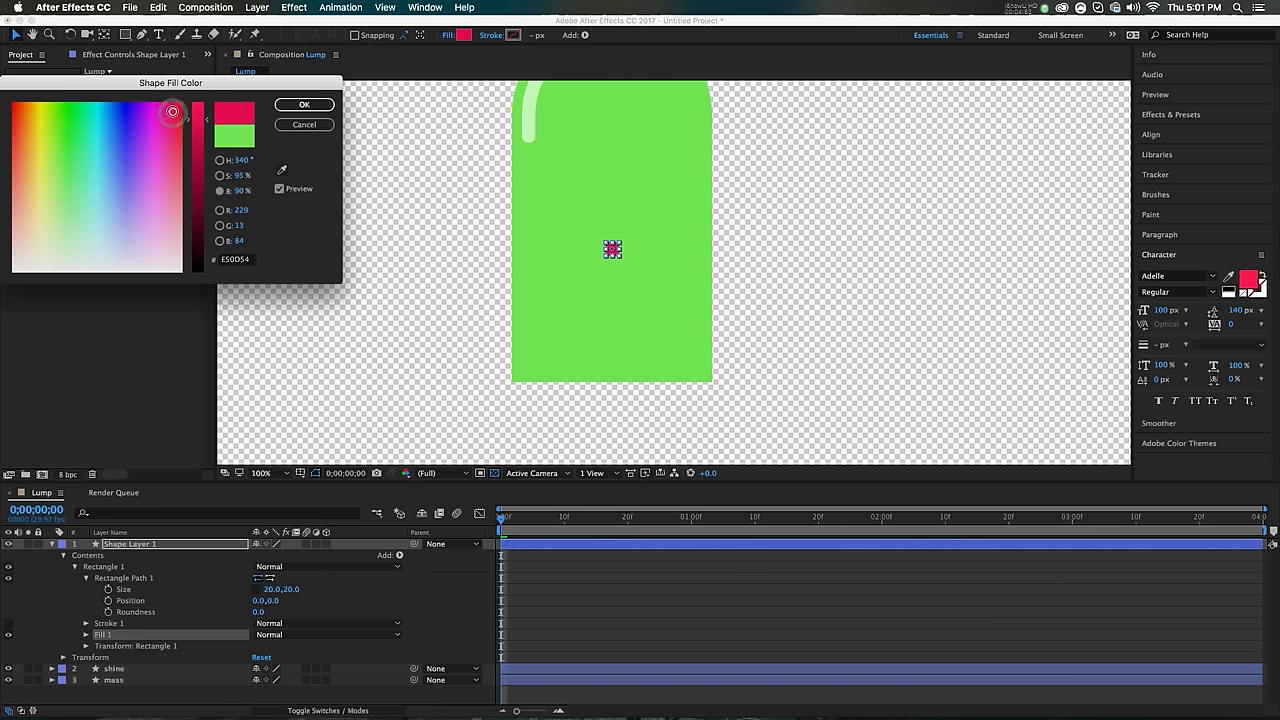
click(282, 104)
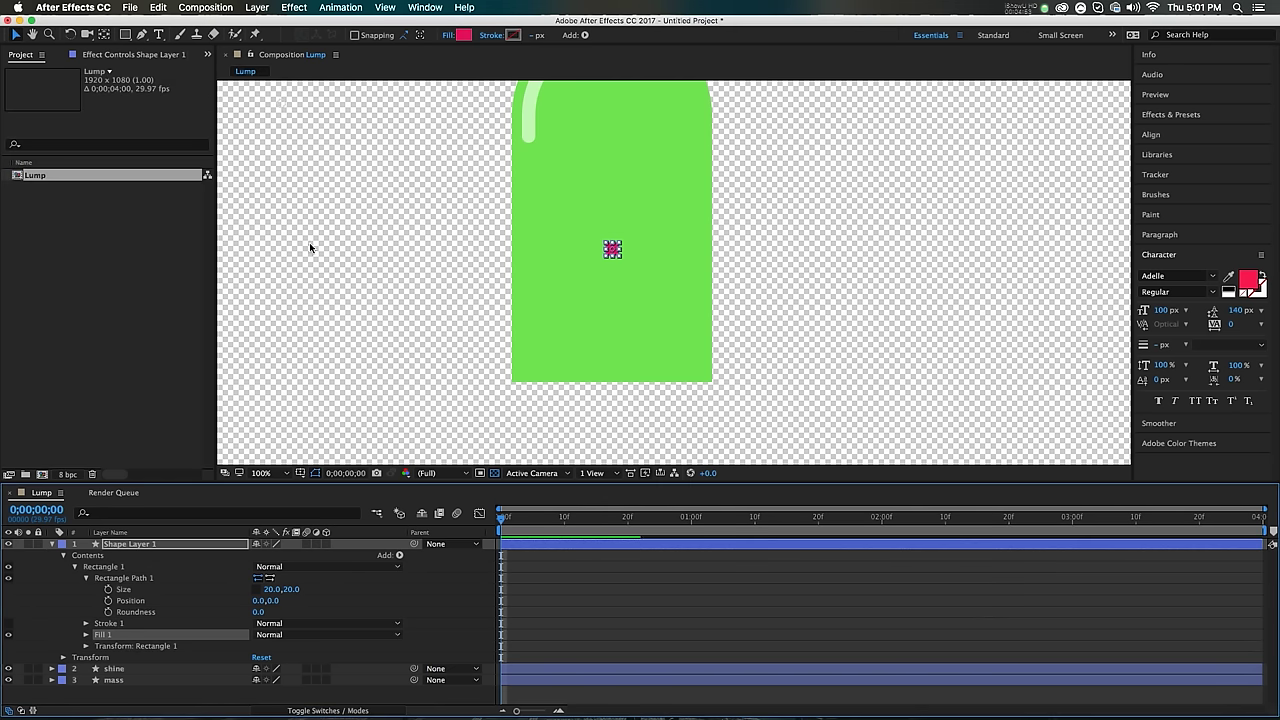
Step: Set the bar's roundness to 172 and its height to 100
click(258, 612)
text(172)
key(Return)
mouse_move(308, 588)
mouse_down()
mouse_move(350, 588)
mouse_move(316, 591)
mouse_up()
click(316, 591)
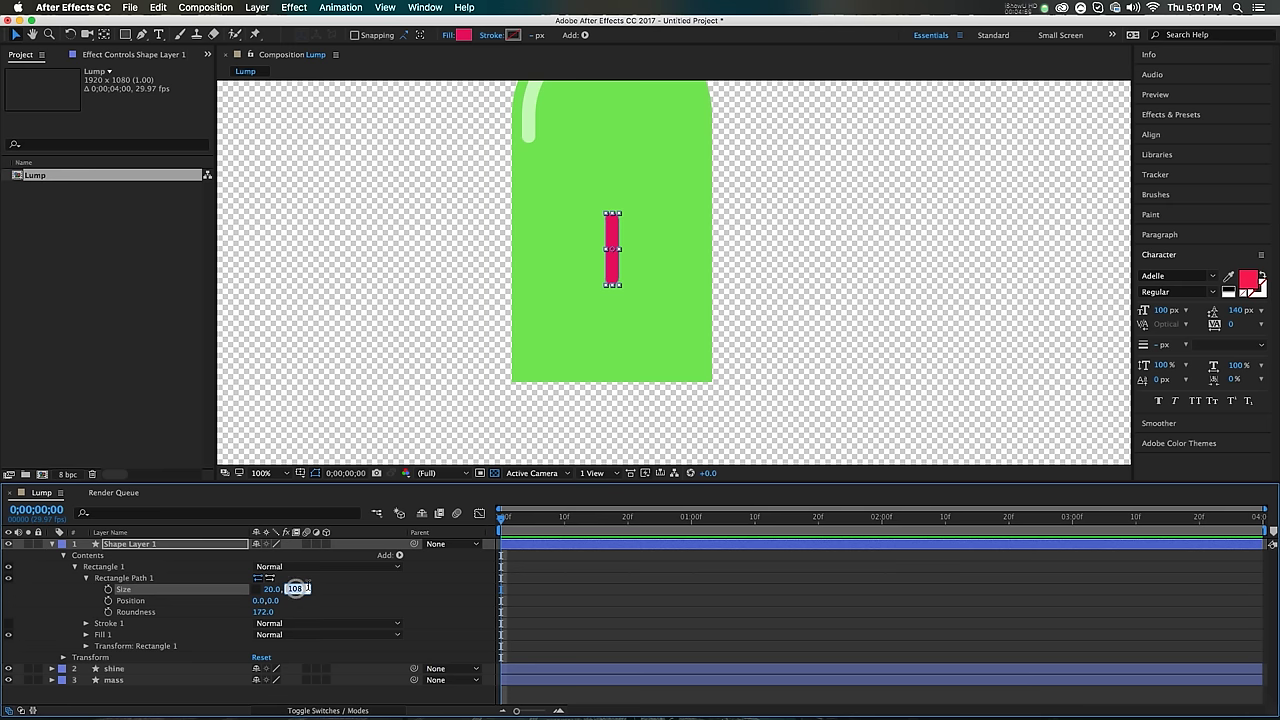
text(100)
key(Return)
click(378, 592)
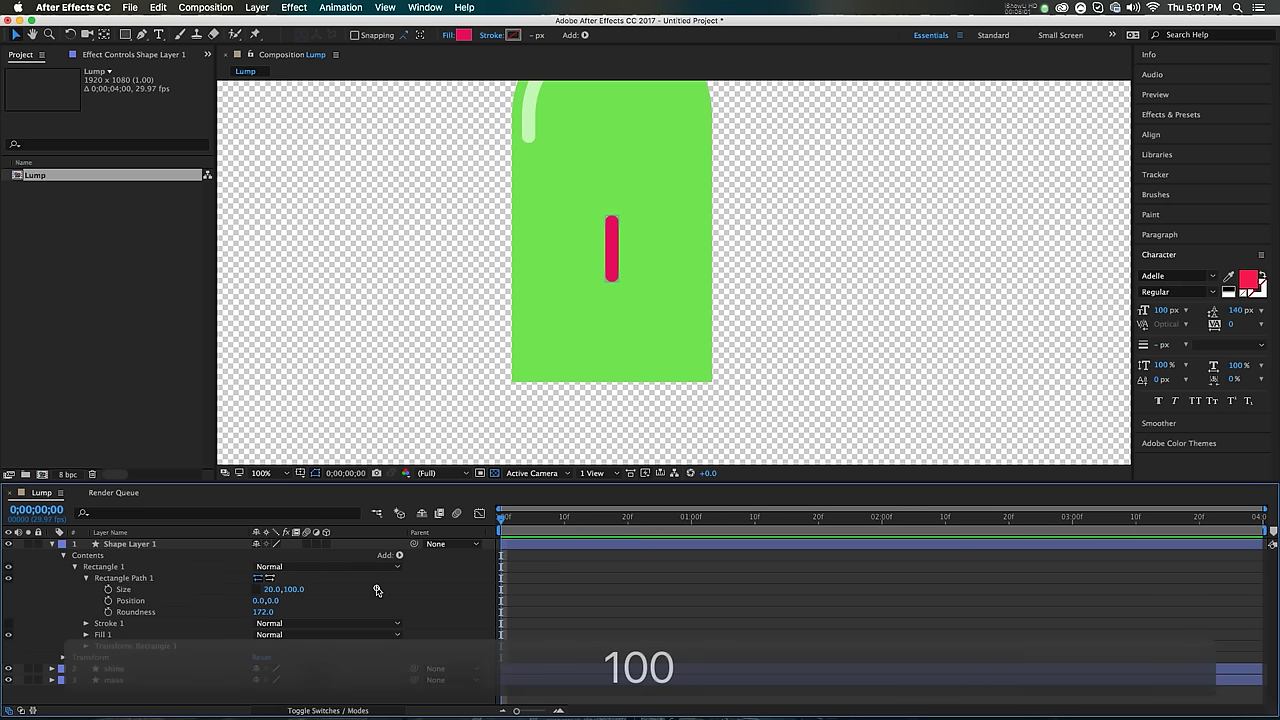
Step: Duplicate the red bar, shorten the copy to 20x50, and nudge the original above it
click(180, 546)
key(super+d)
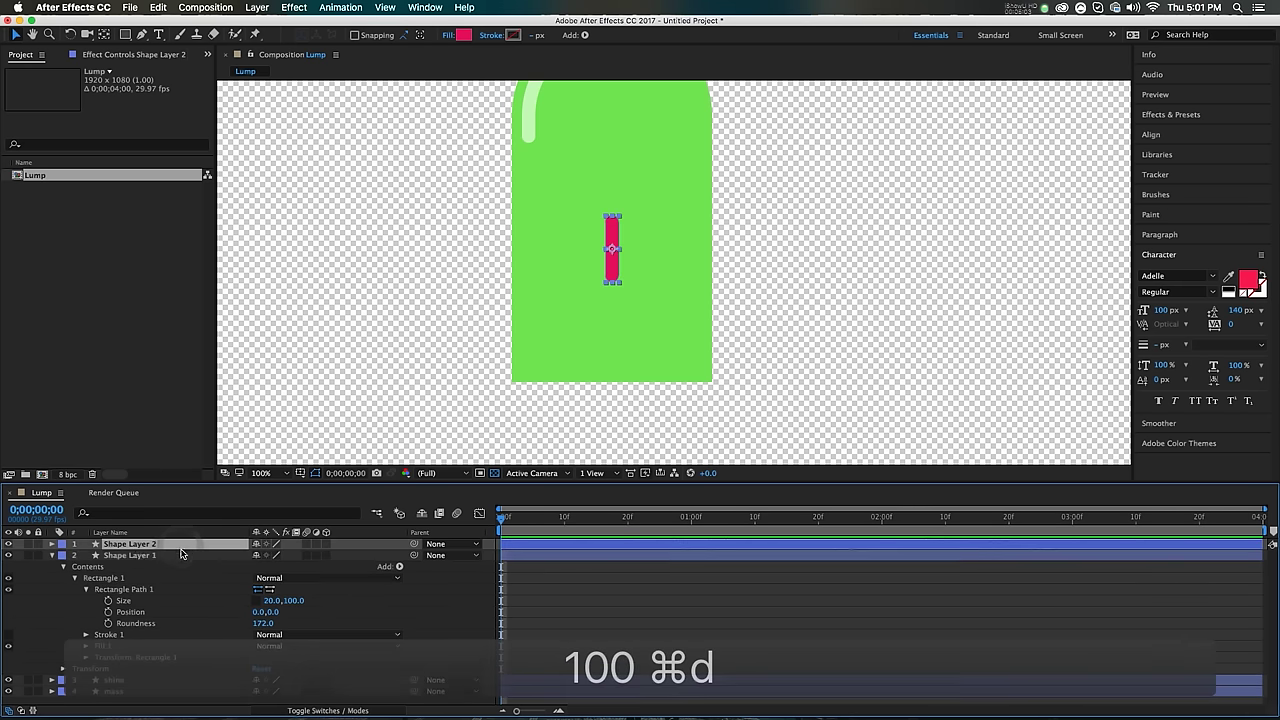
key(u)
key(u)
click(295, 588)
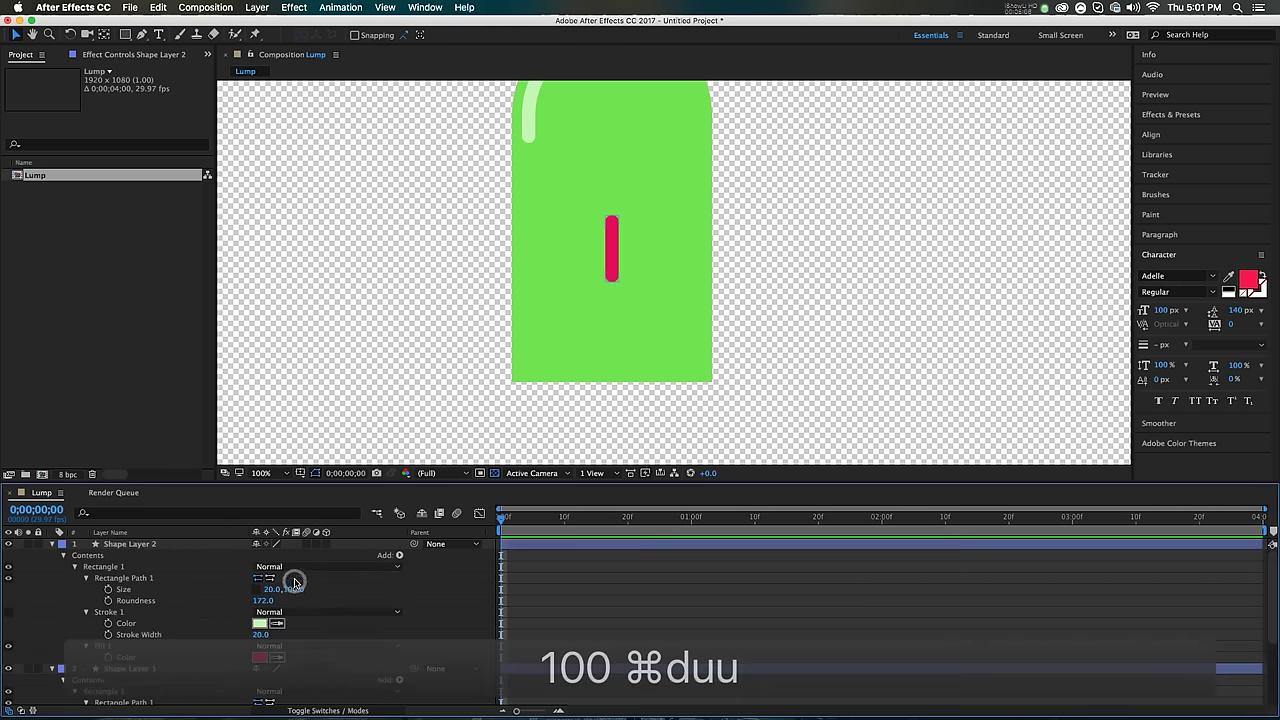
text(50)
key(Return)
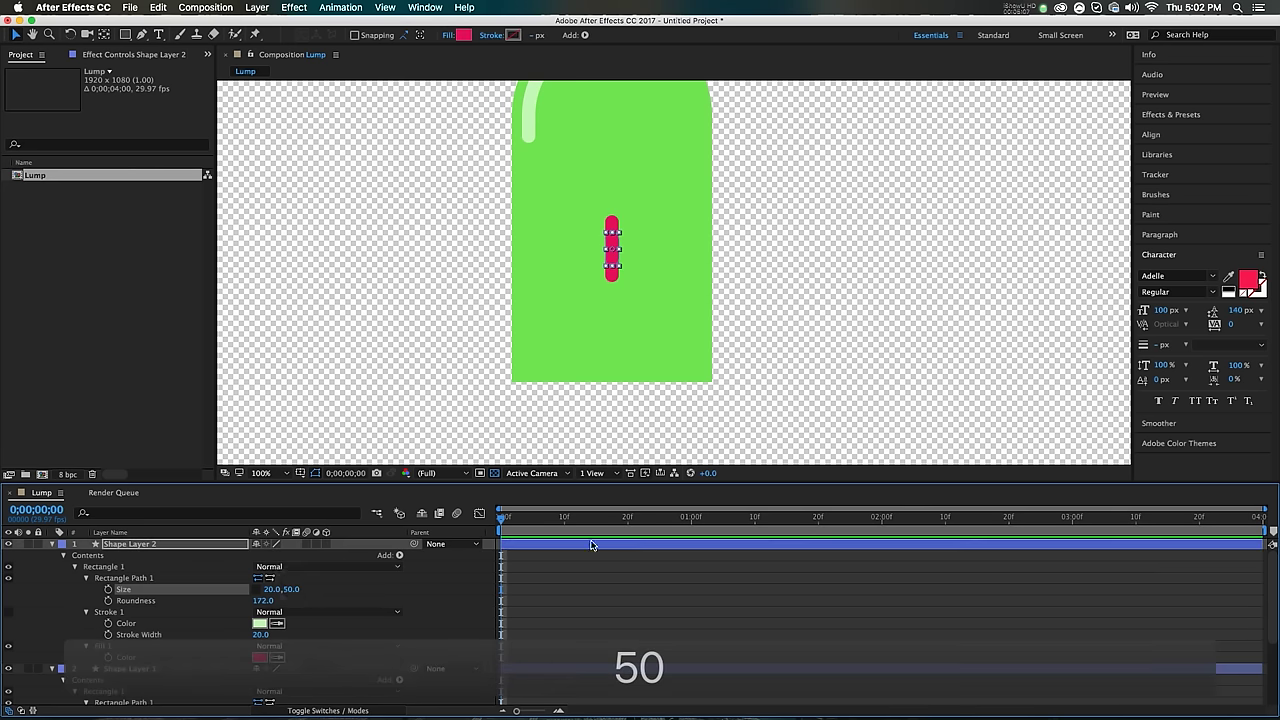
click(577, 591)
key(Down)
key(Down)
key(Down)
key(Down)
key(Down)
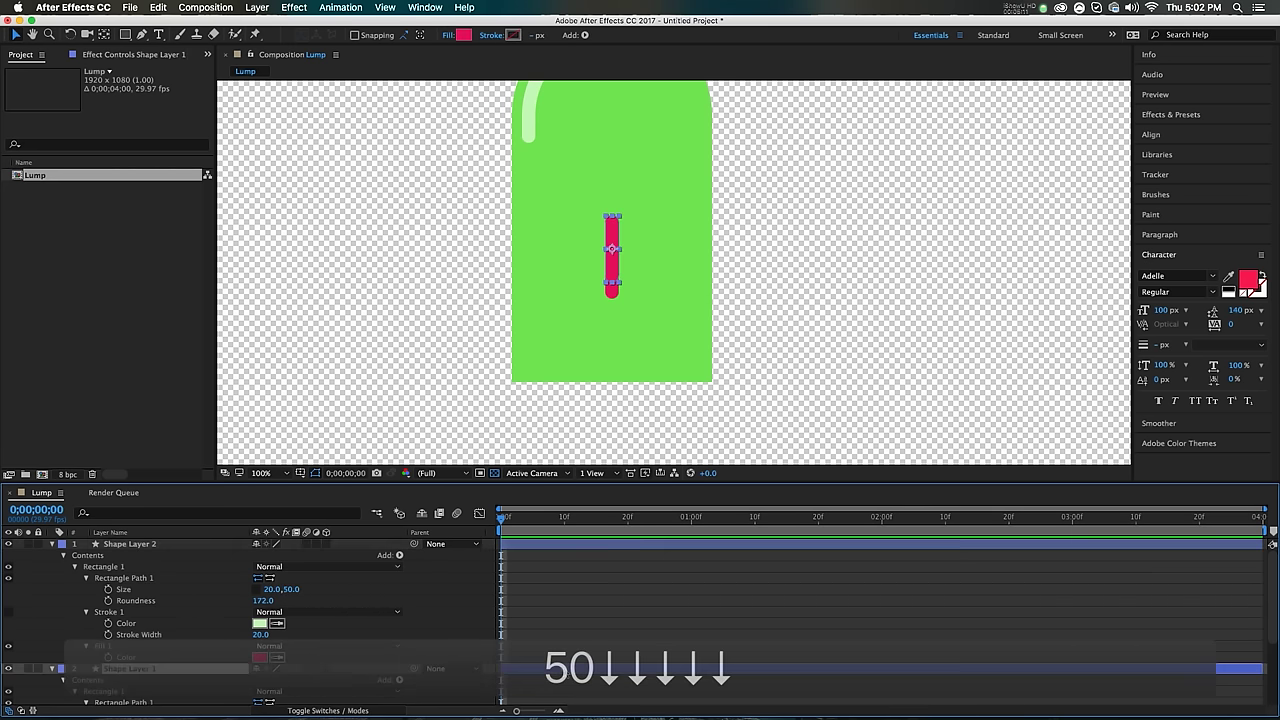
key(Up)
key(Up)
key(Up)
key(Up)
key(Up)
key(Up)
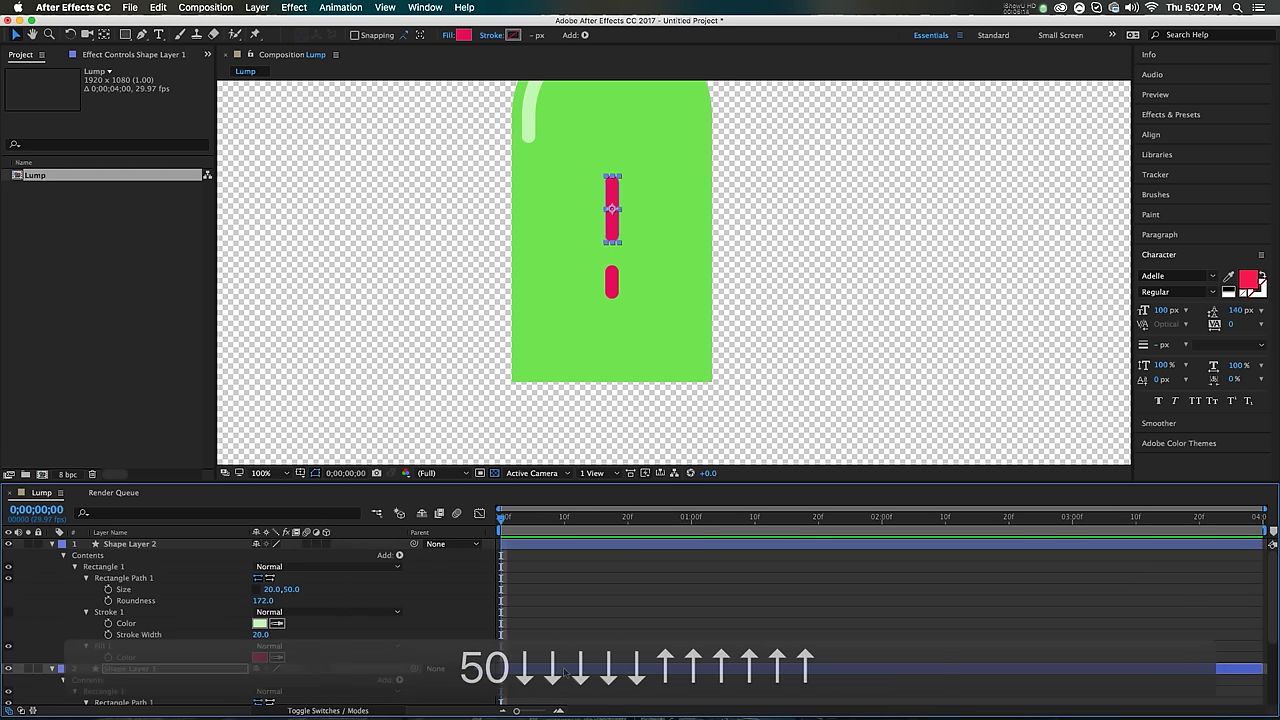
Step: Rotate the short copy to 45° and the original bar to -45°
click(530, 544)
key(e)
key(e)
key(e)
key(r)
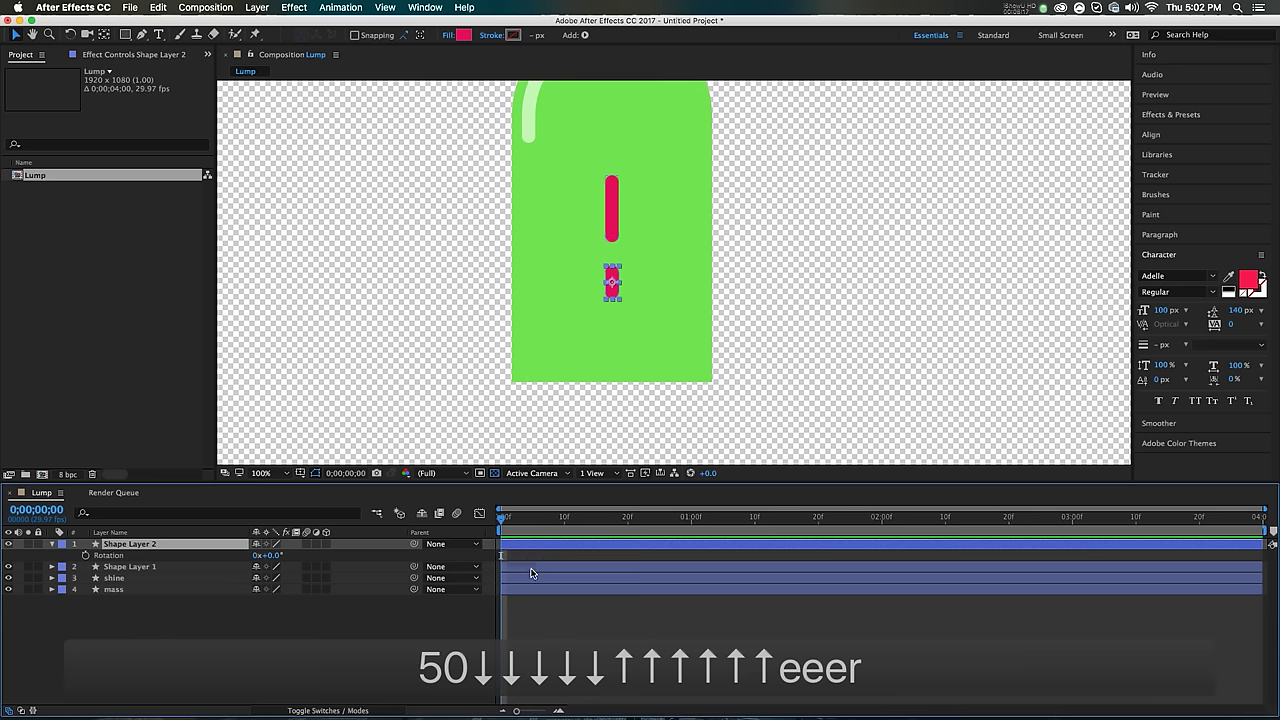
click(531, 568)
key(r)
click(268, 555)
text(45)
click(540, 568)
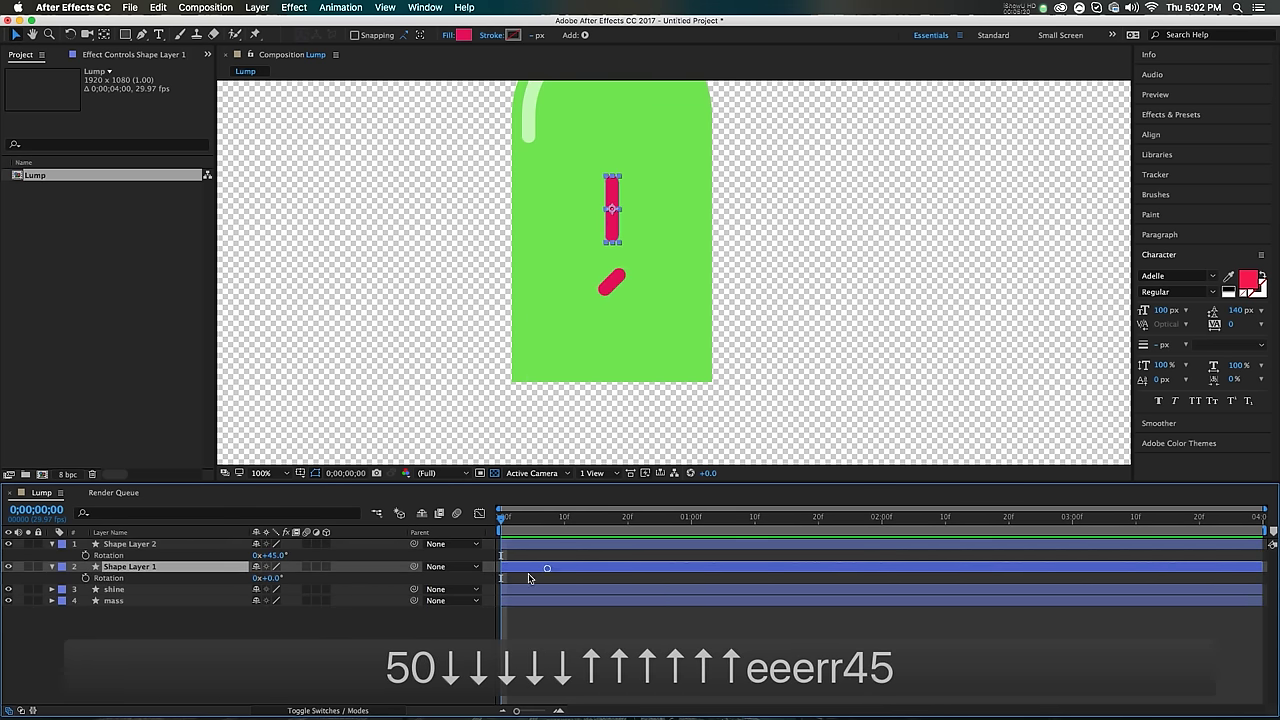
click(268, 578)
text(-45)
key(Return)
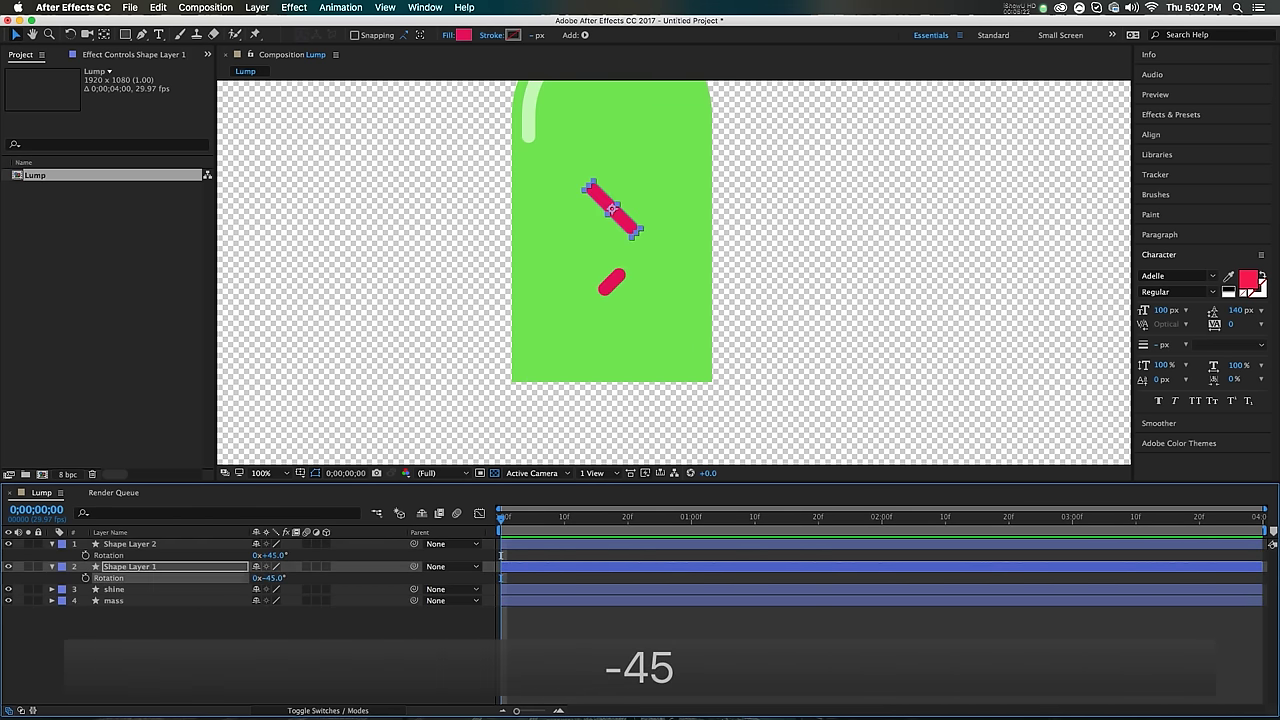
click(734, 180)
scroll(660, 263, down, 2)
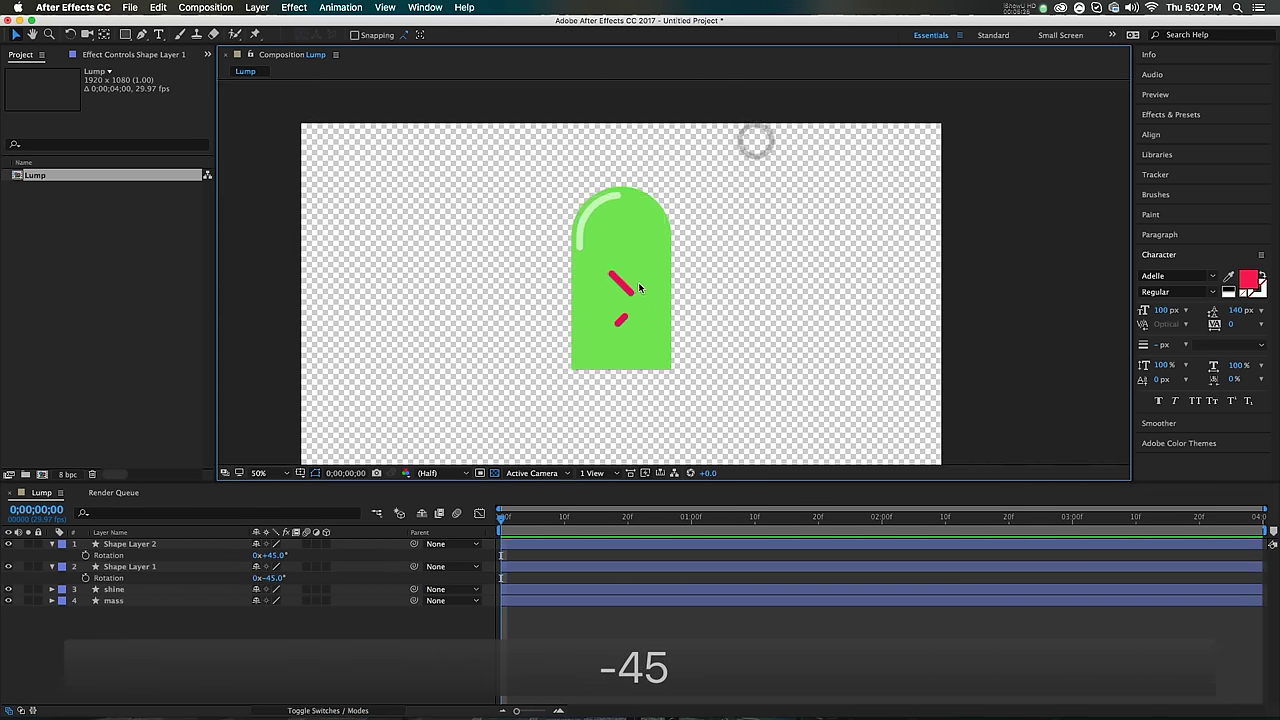
Step: Set both red mark layers to 50% opacity
click(624, 291)
shift+click(621, 320)
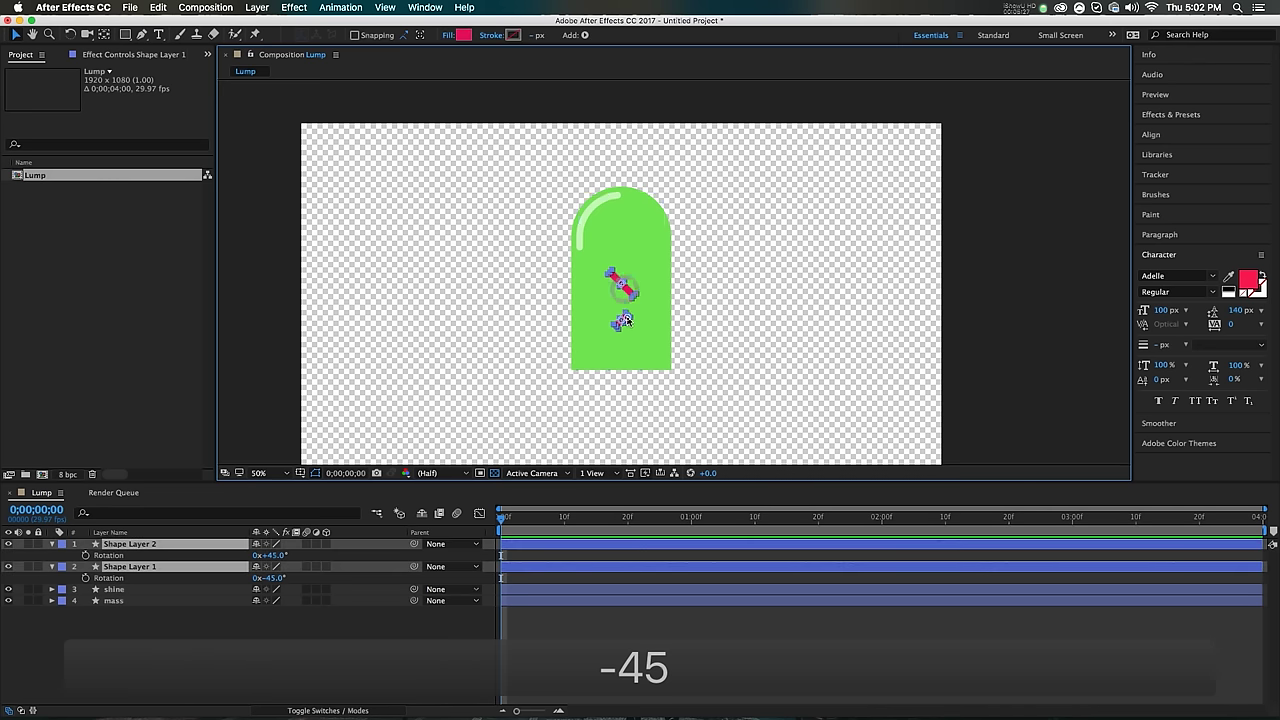
key(t)
click(262, 555)
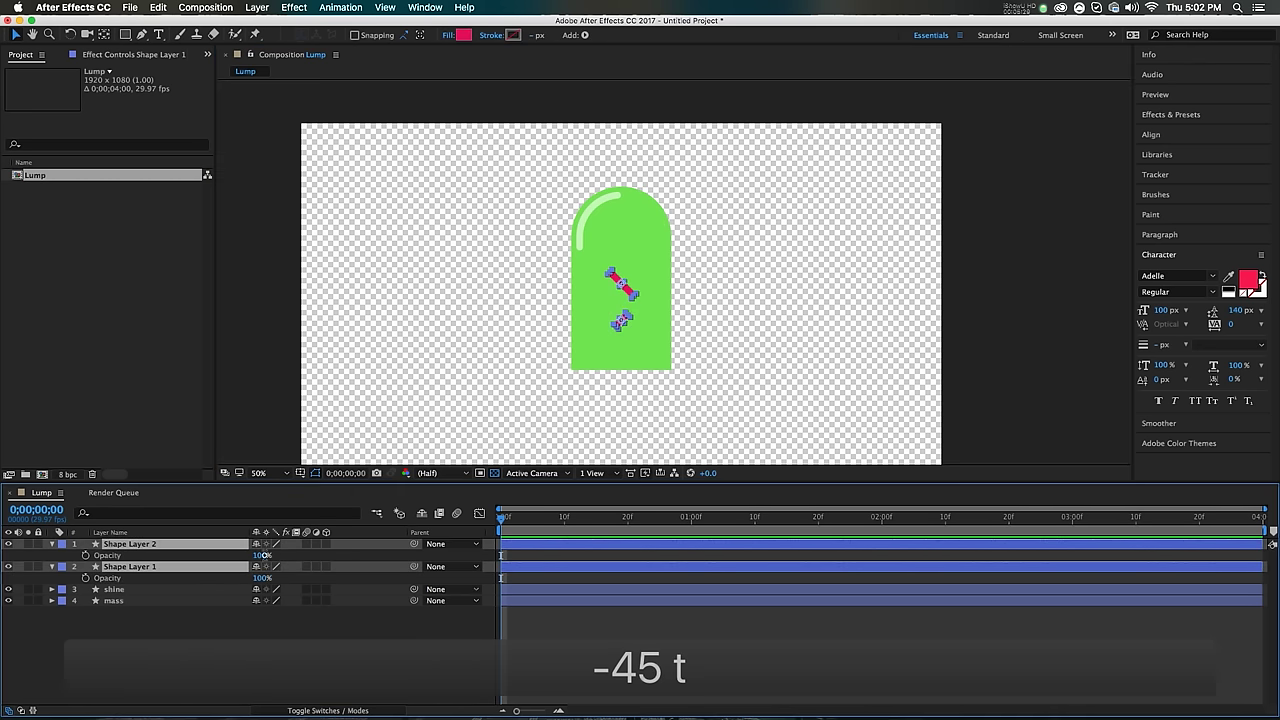
text(50)
key(Return)
Step: Reselect the shorter and longer mark layers together
click(533, 677)
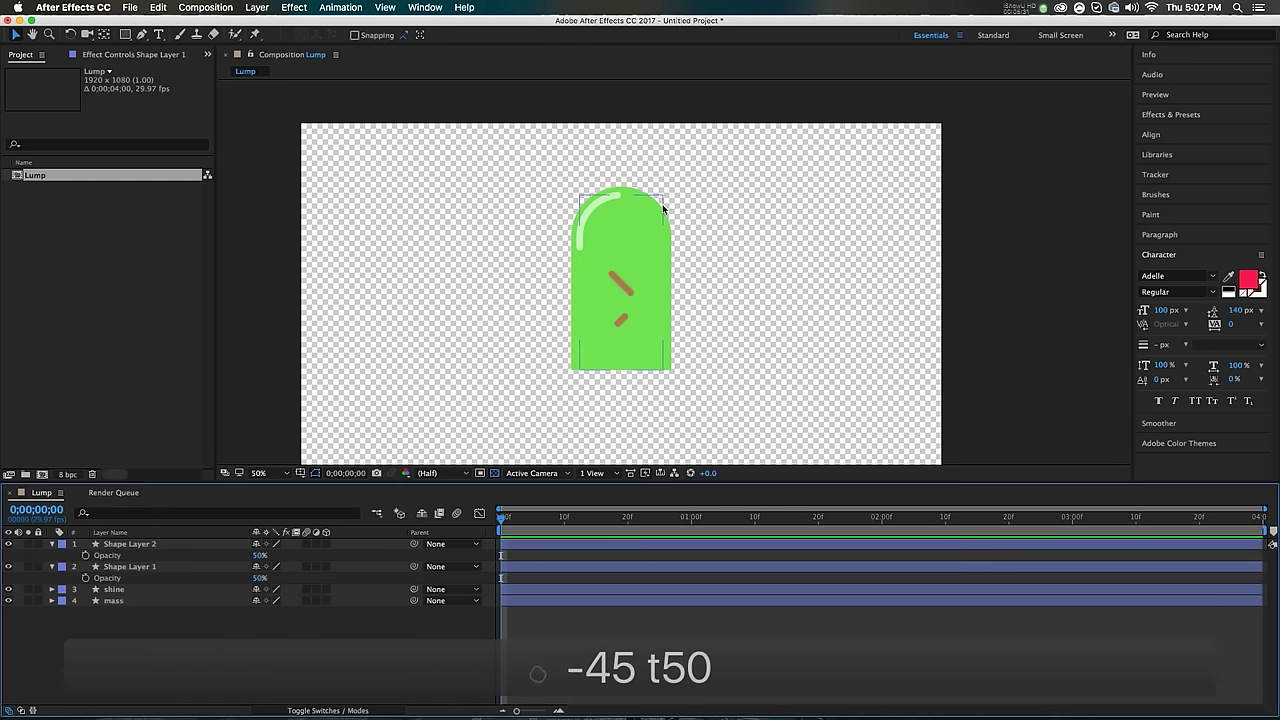
scroll(637, 286, up, 2)
click(612, 289)
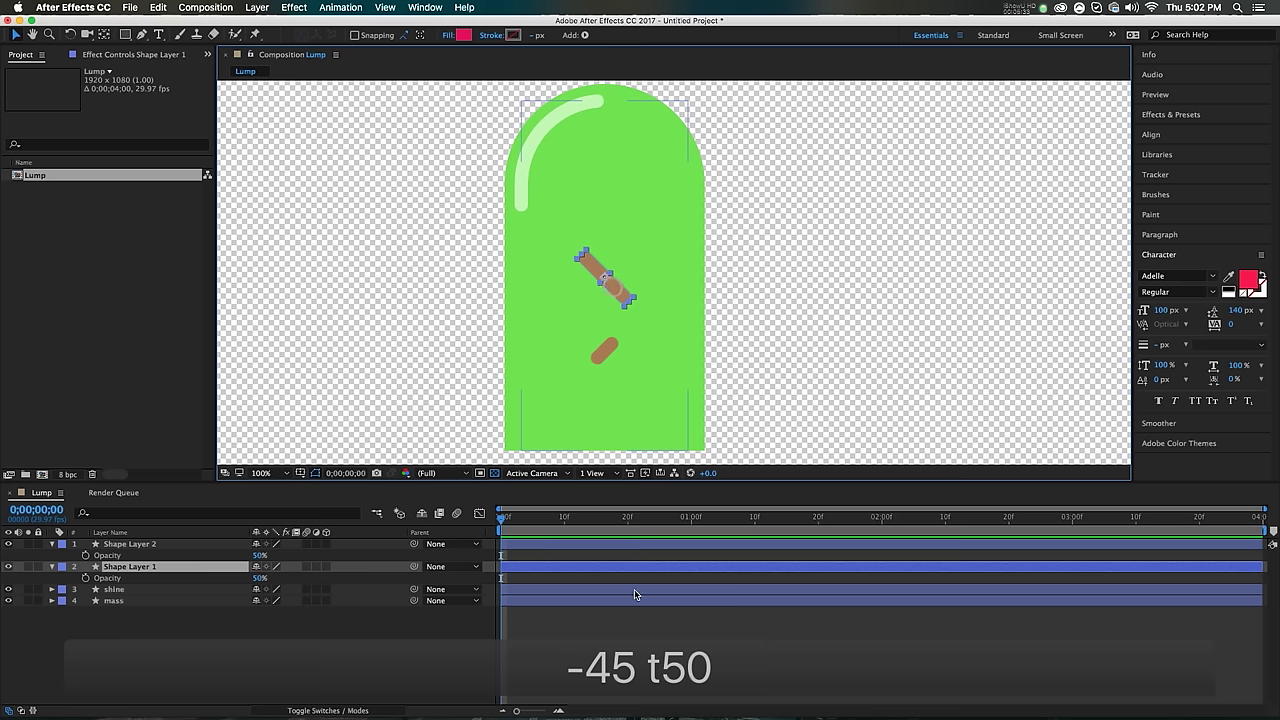
click(632, 620)
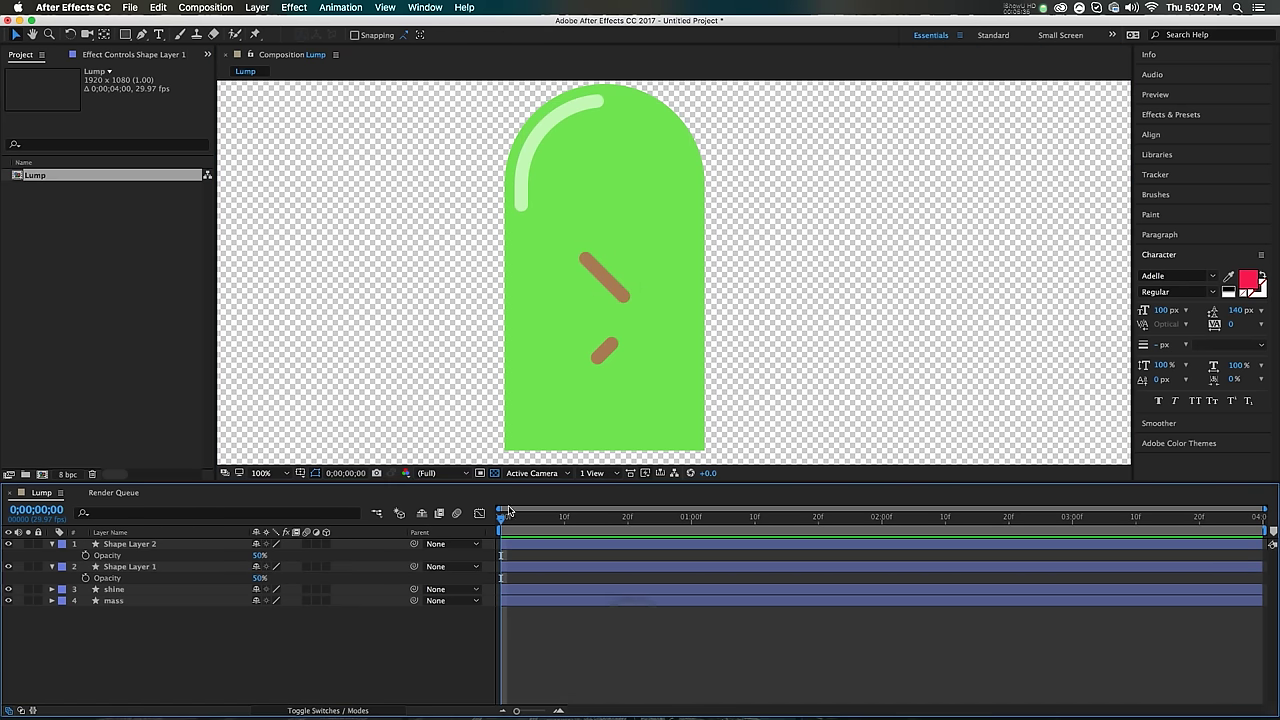
click(150, 544)
shift+click(145, 567)
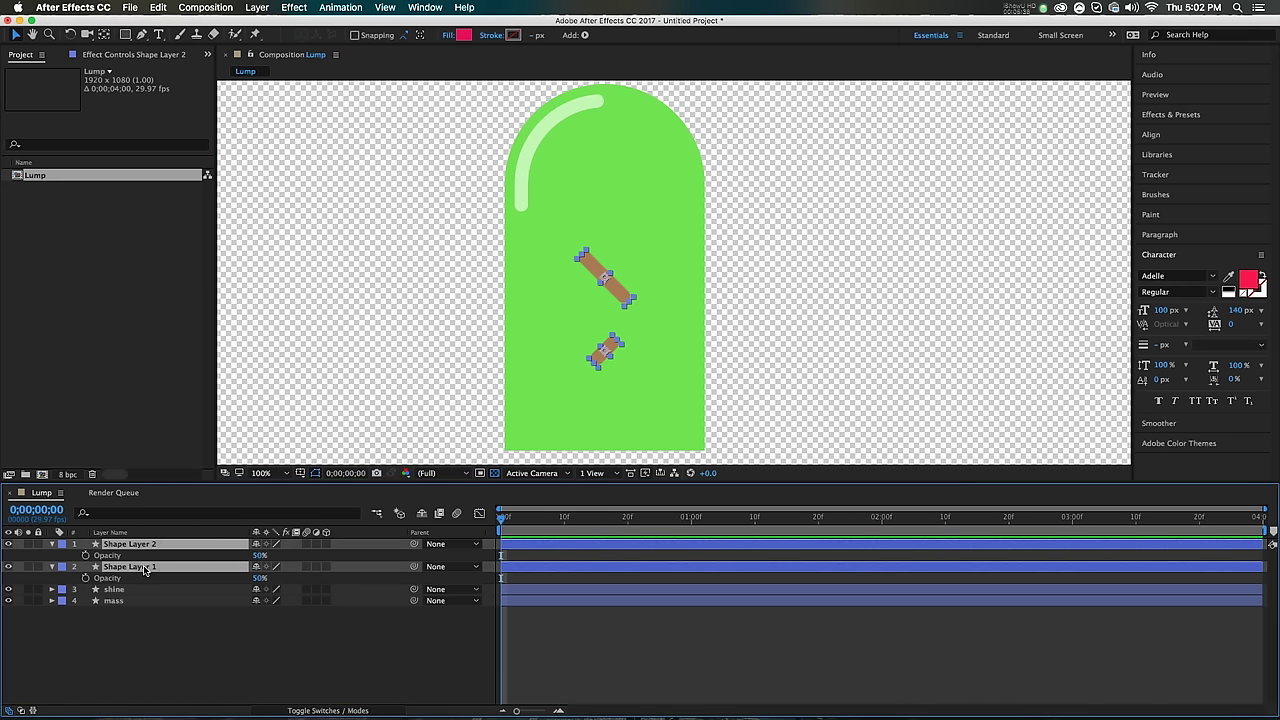
Step: Turn on position and rotation keyframes for both marks and move to 2;00
key(p)
key(shift+r)
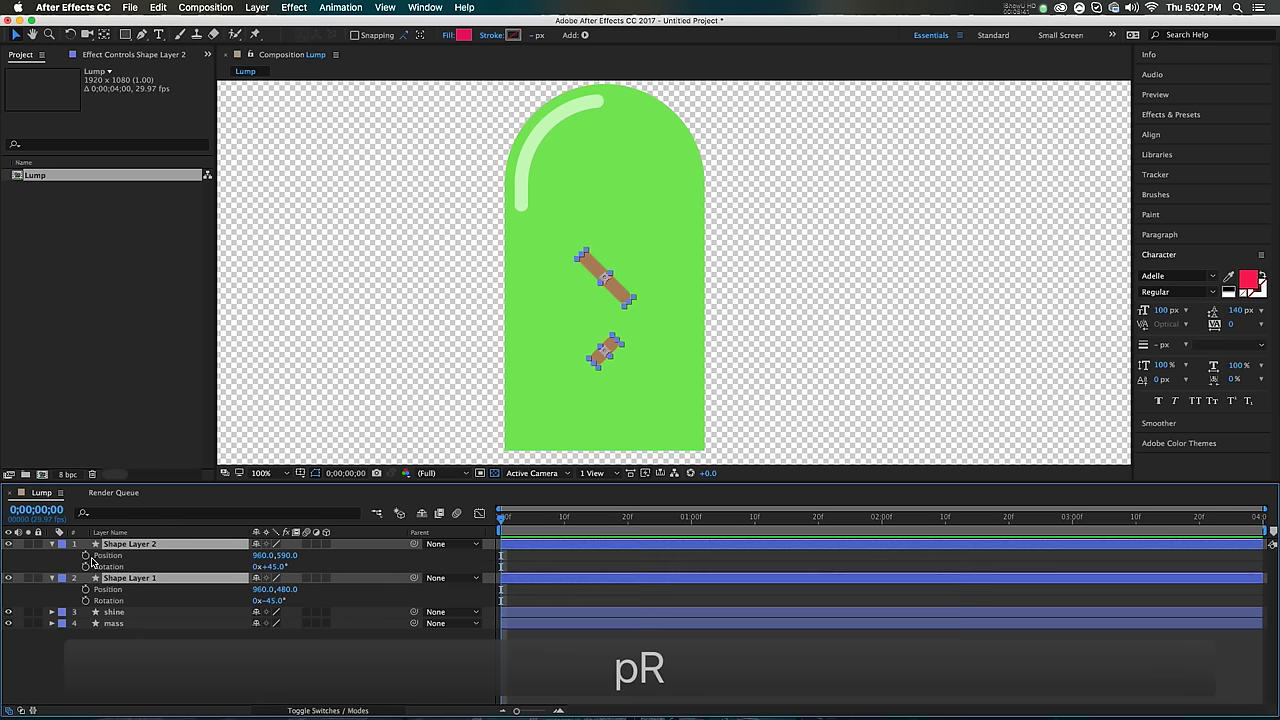
click(86, 555)
click(86, 566)
click(866, 519)
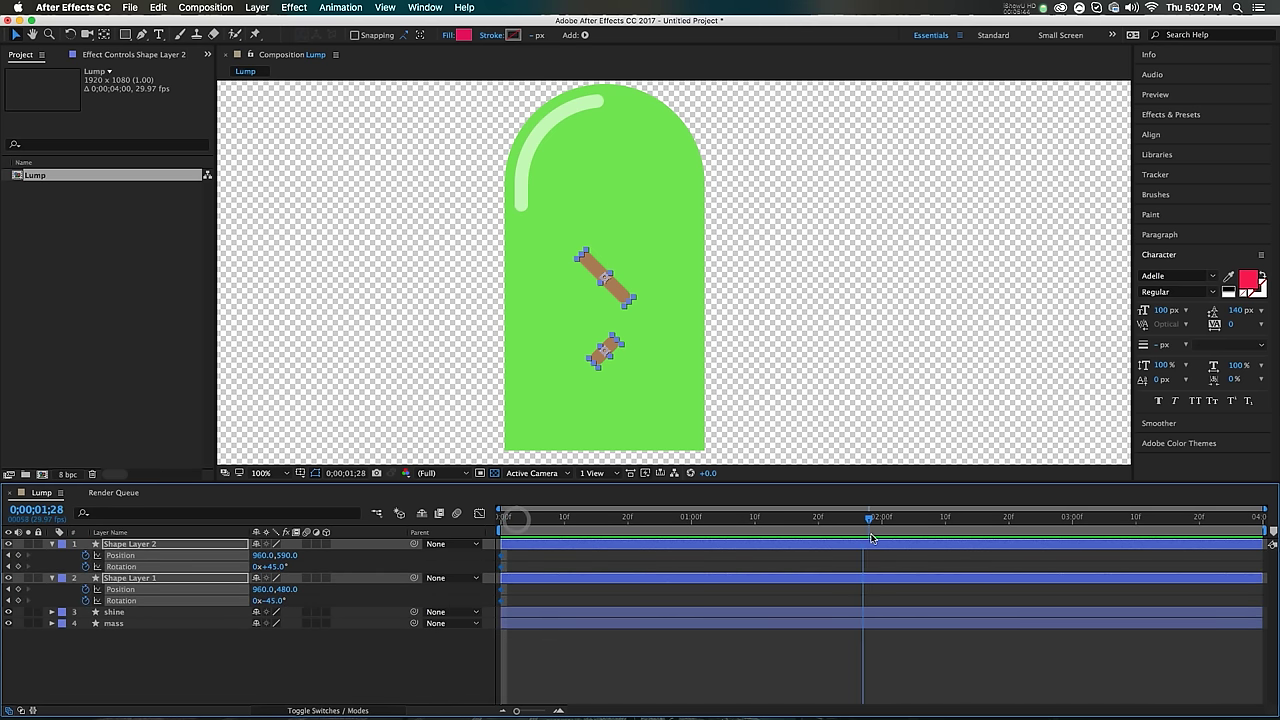
key(Page_Down)
key(Page_Down)
Step: Nudge the shorter mark down to 600 and the longer mark down to 500
click(872, 560)
click(874, 546)
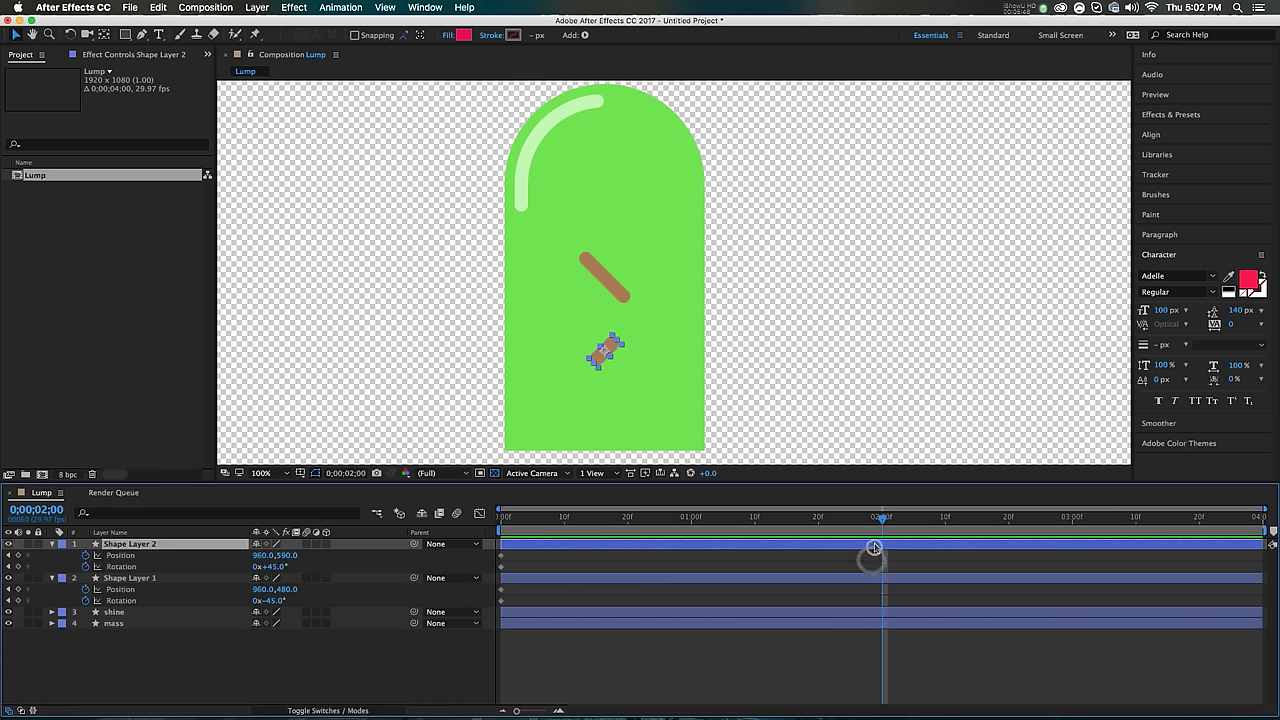
key(shift+Down)
click(880, 590)
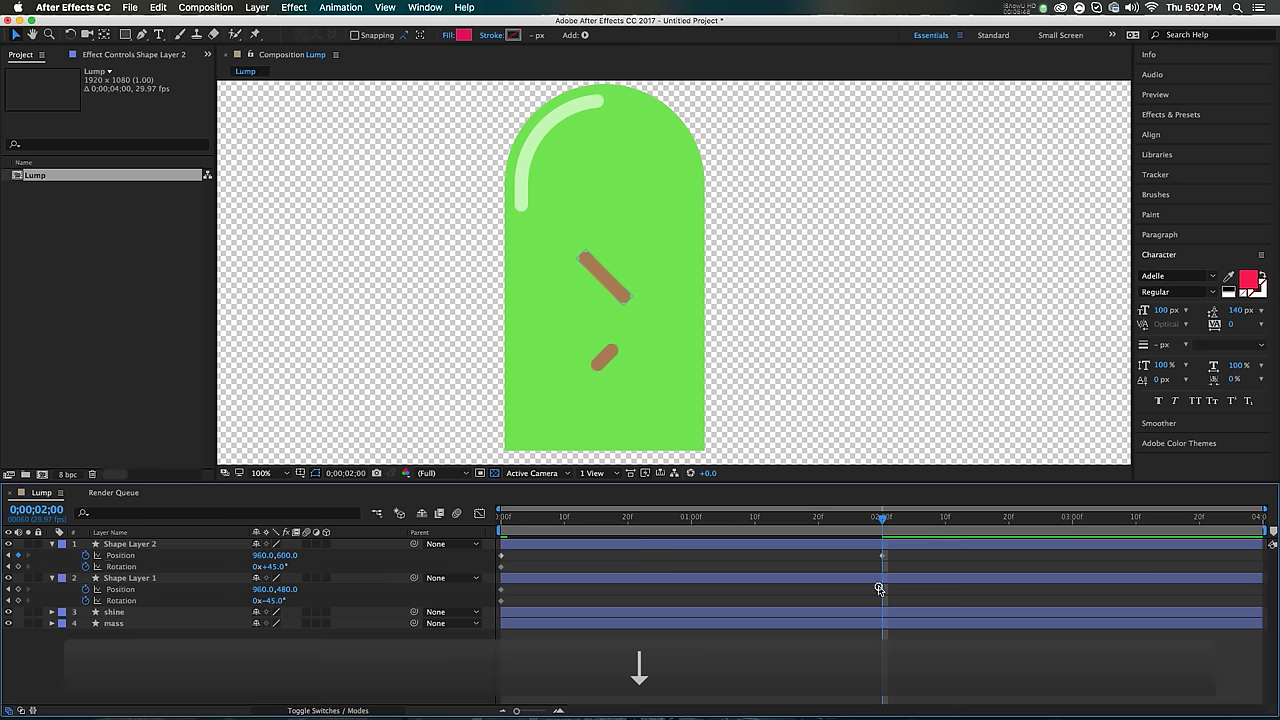
click(879, 579)
key(shift+Down)
key(shift+Down)
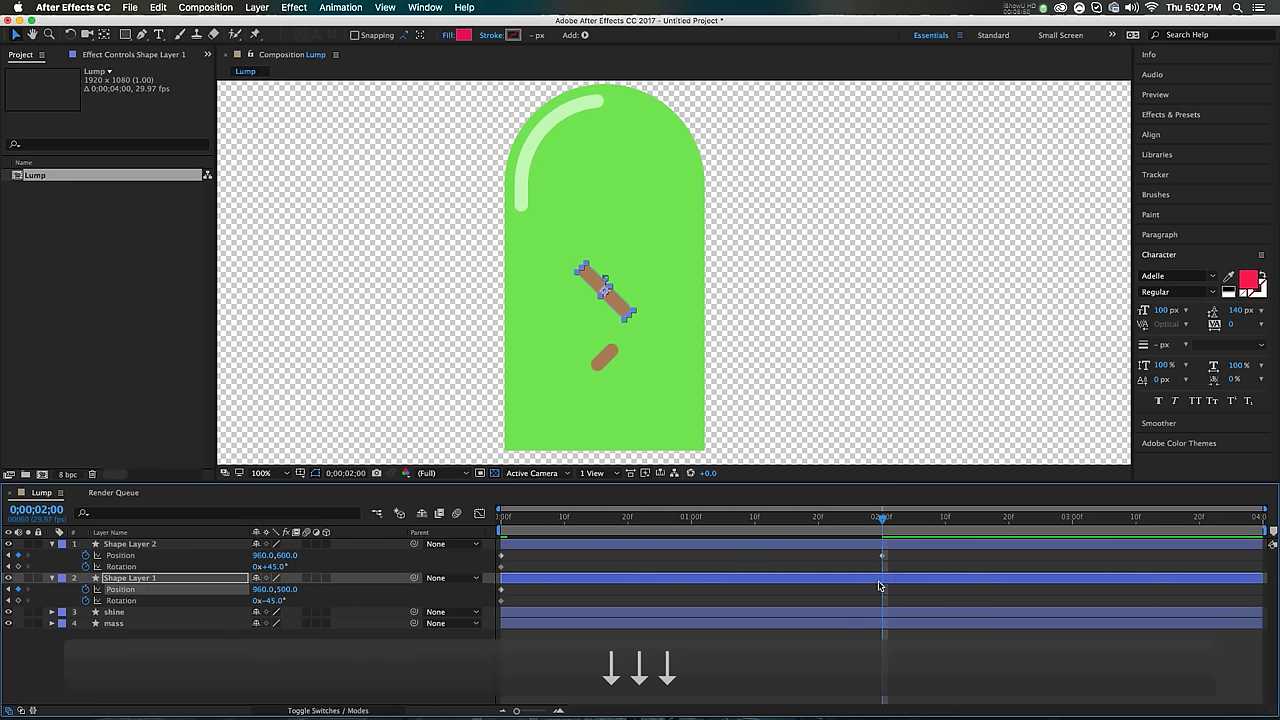
click(332, 558)
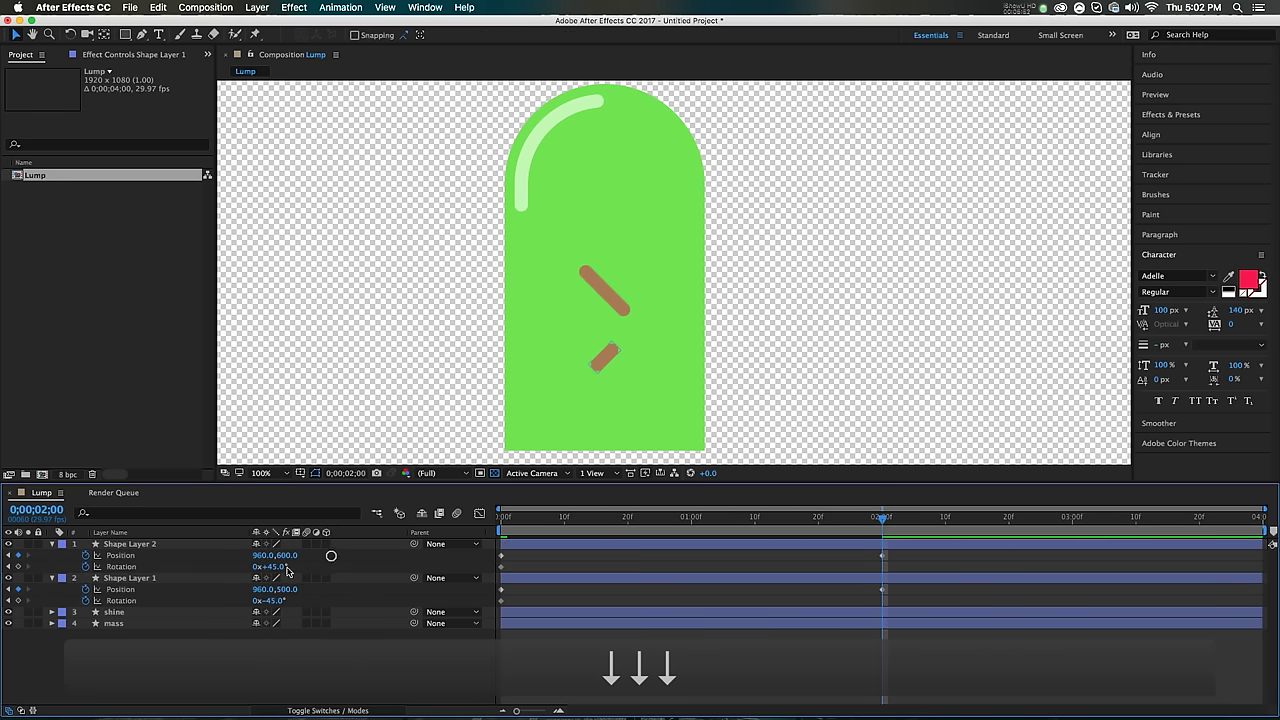
Step: Set the shorter mark's rotation to 55° and the longer mark's to -55°
click(270, 566)
key(shift+Up)
key(Tab)
key(Tab)
key(Tab)
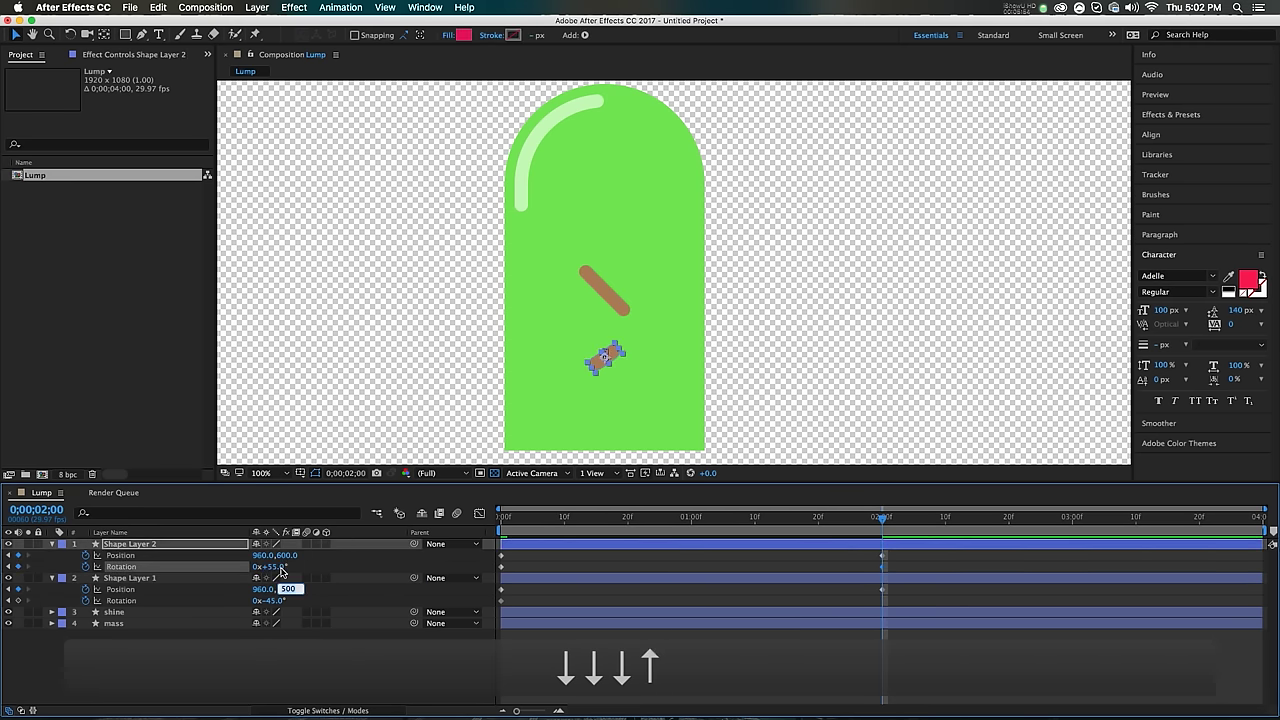
key(shift+Down)
click(751, 606)
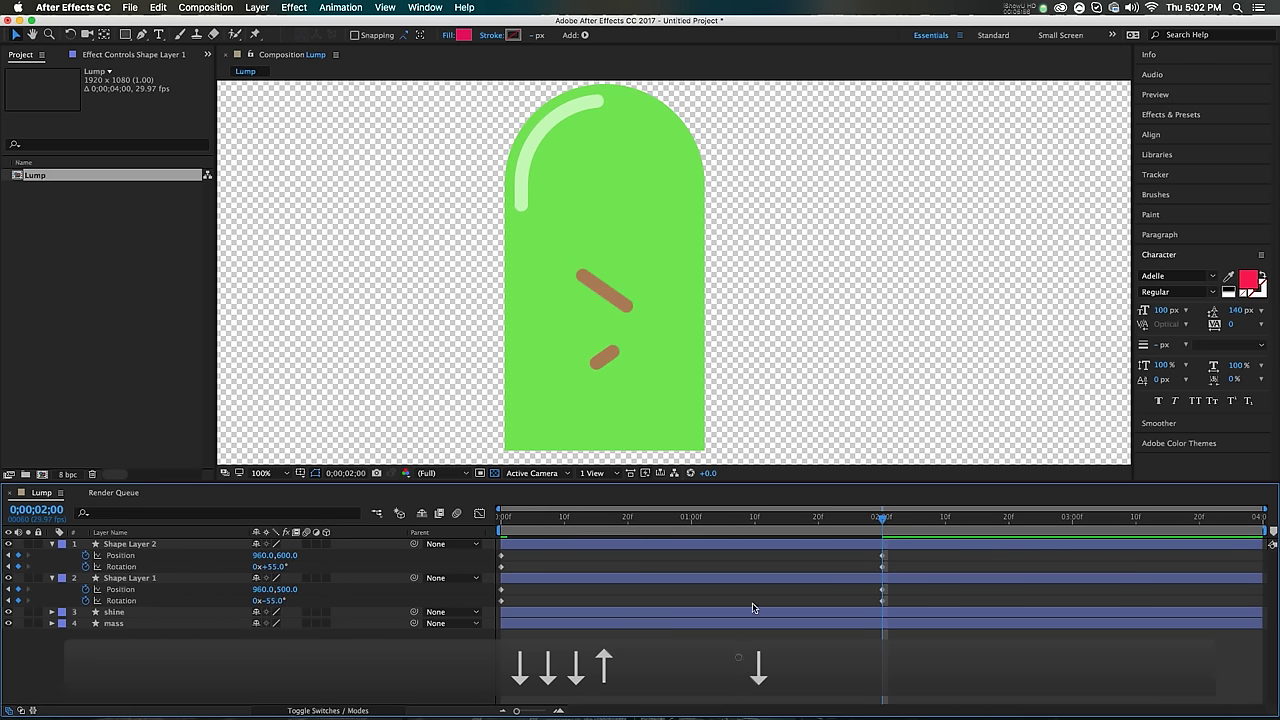
Step: Preview the animation from the start and select the Lump composition
drag(757, 517, 437, 538)
key(space)
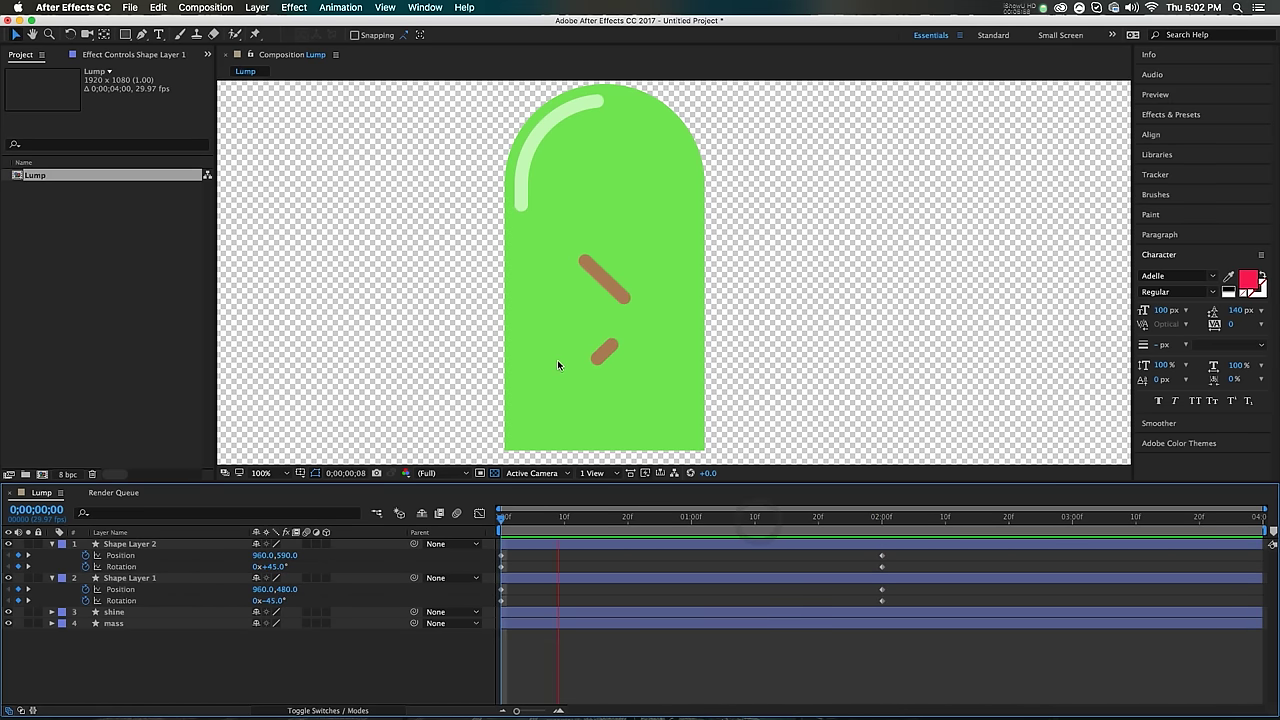
click(881, 517)
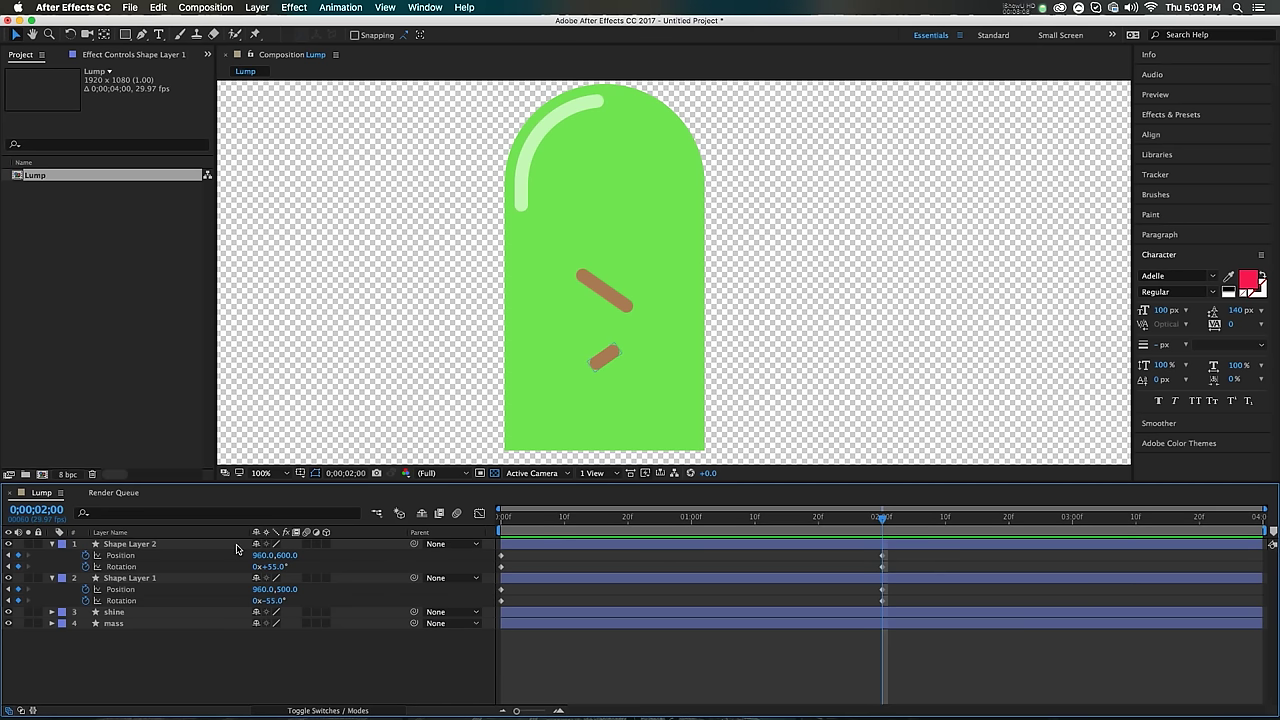
click(35, 176)
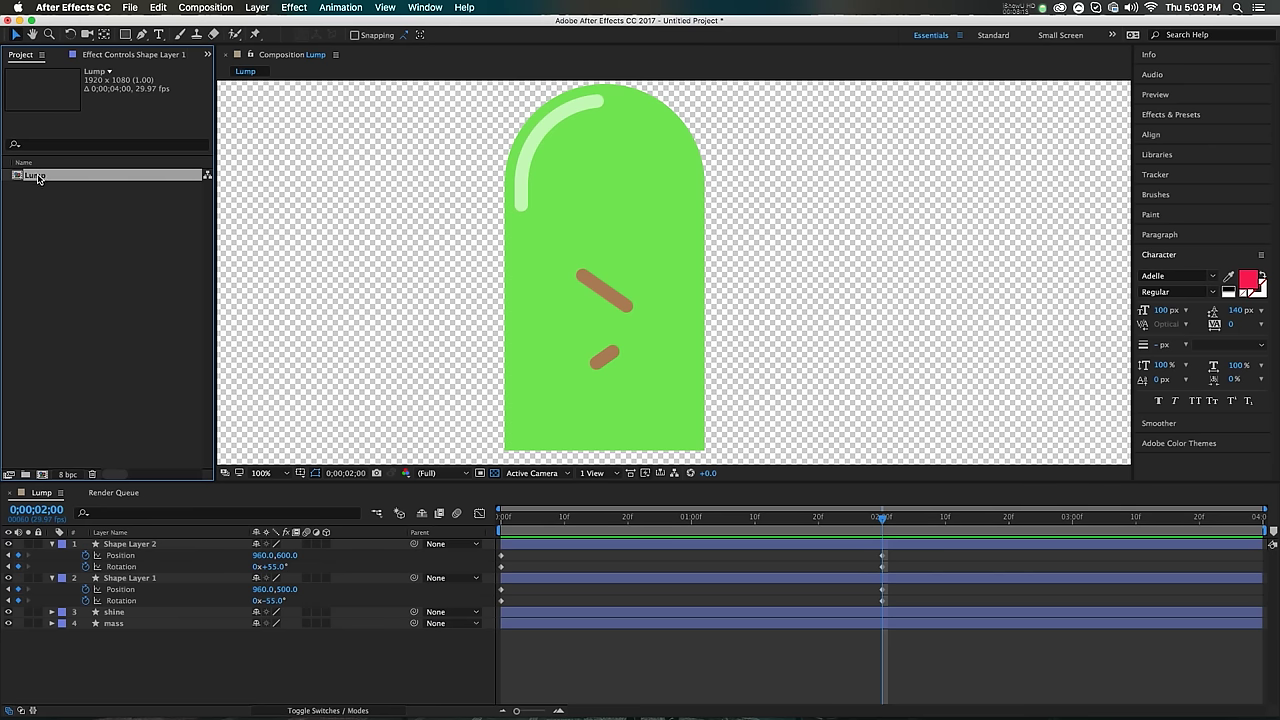
Step: Nest Lump in a new 1920x1080, 4-second composition named Lump 2 and select its layer
drag(42, 181, 43, 476)
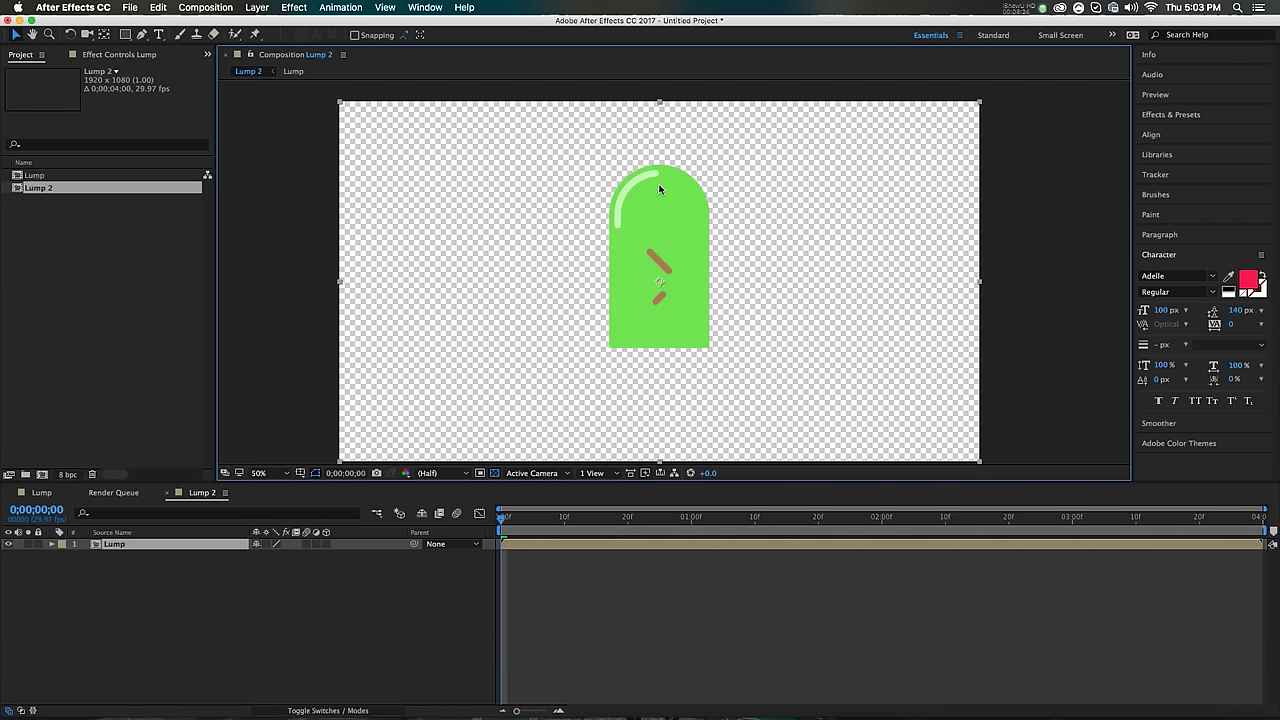
click(533, 541)
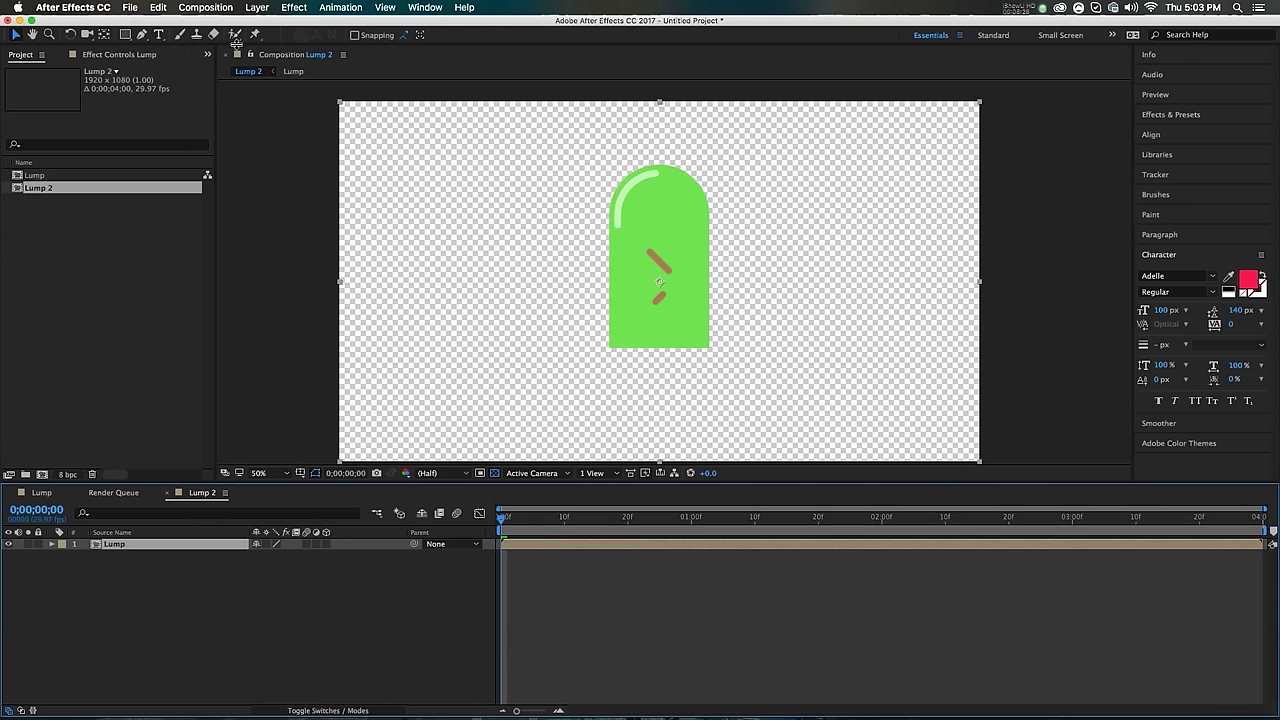
click(254, 36)
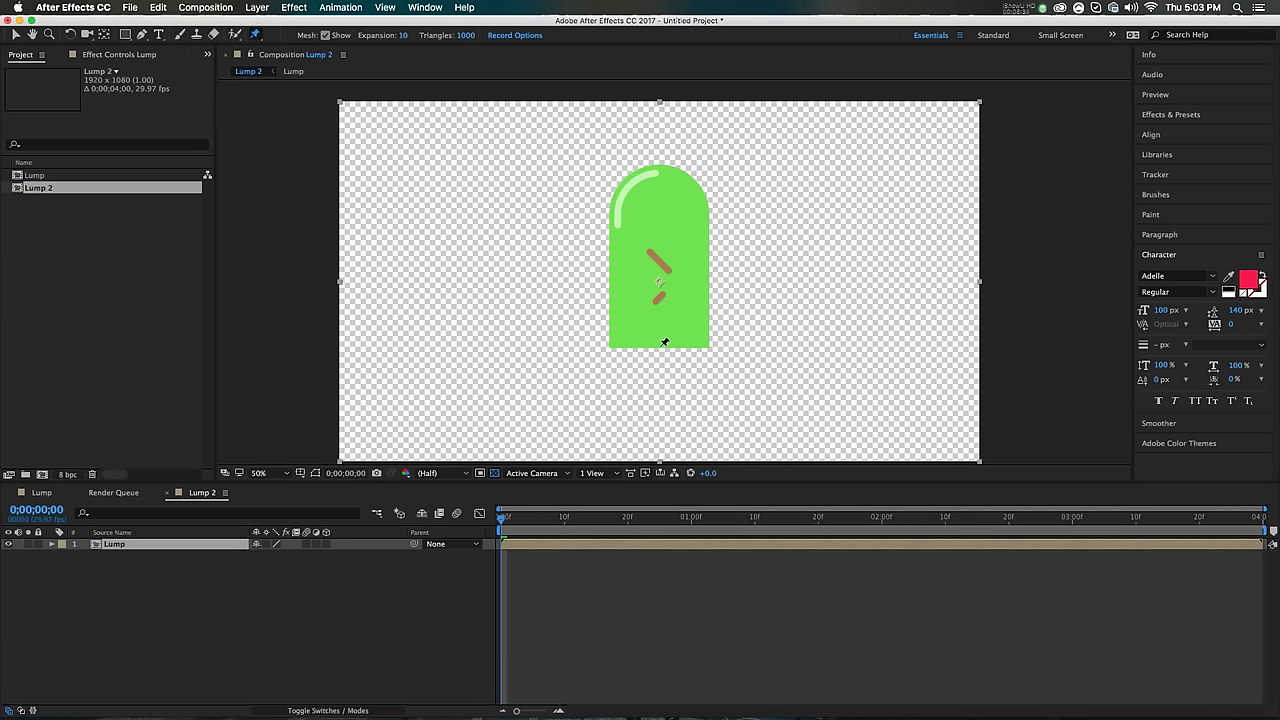
click(564, 548)
scroll(678, 367, up, 2)
scroll(651, 163, up, 3)
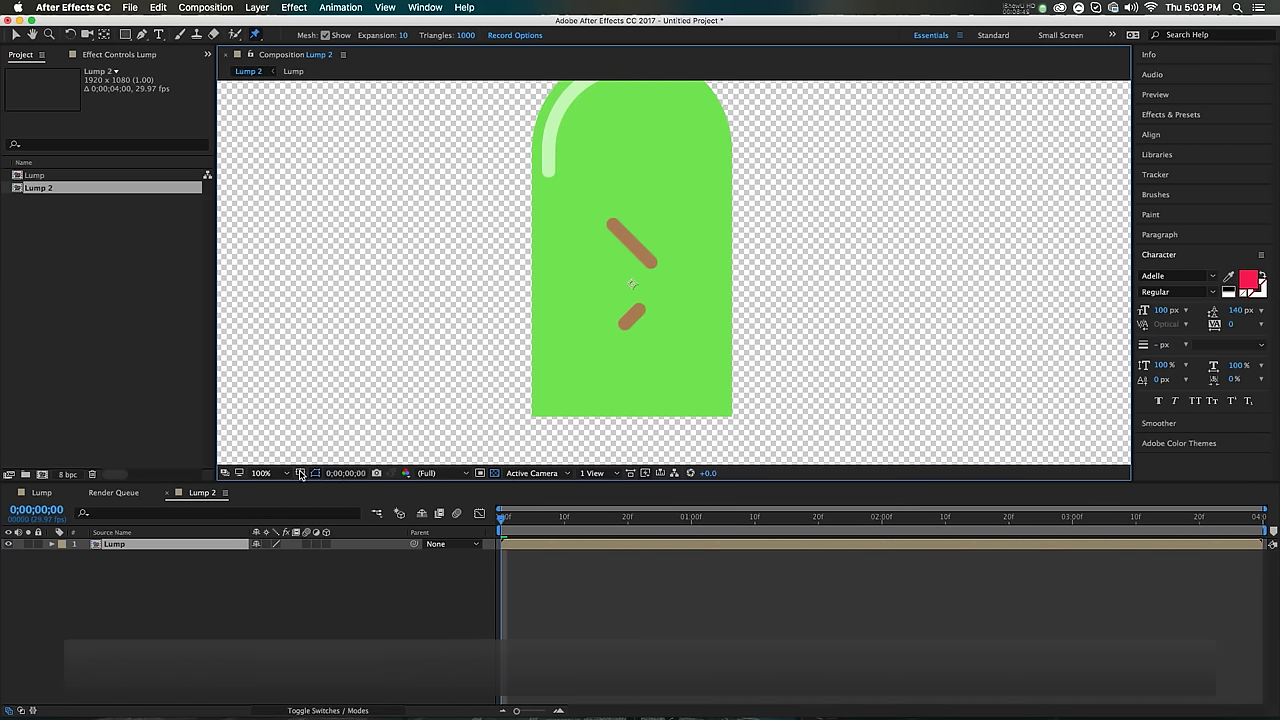
Step: Show the grid and place a puppet pin on the lump's bottom edge
click(300, 474)
click(309, 515)
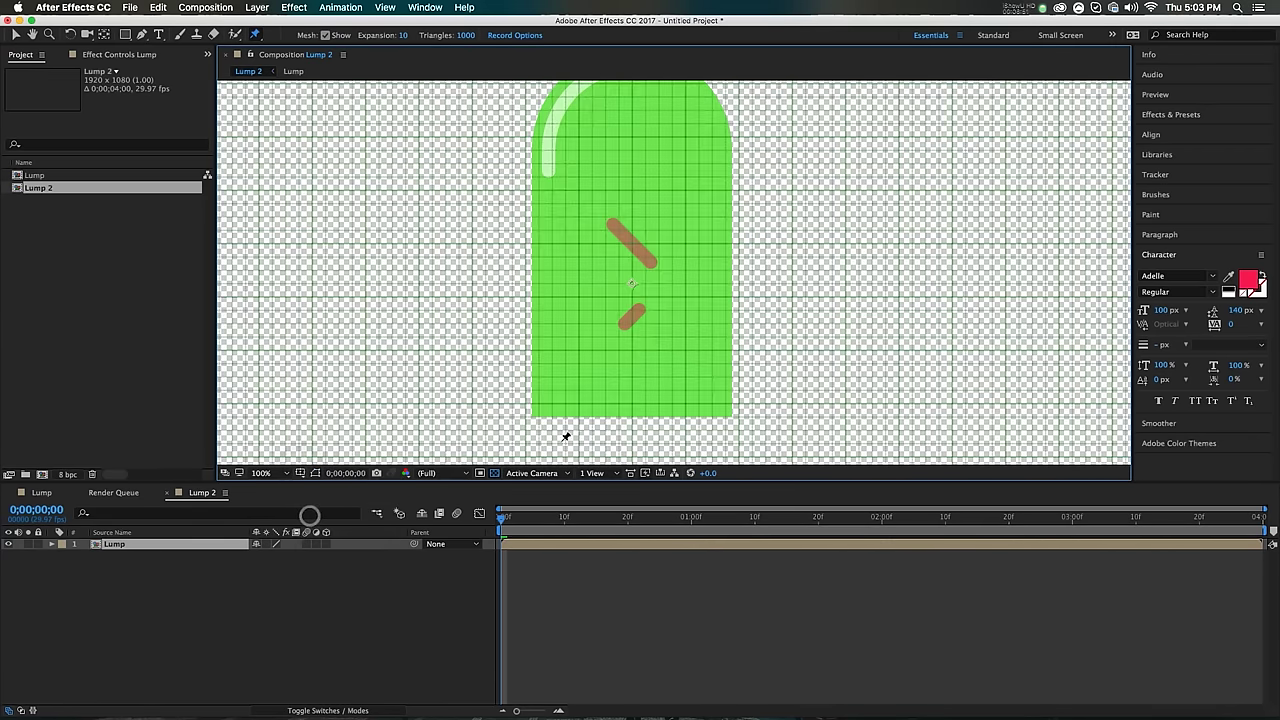
scroll(667, 423, down, 1)
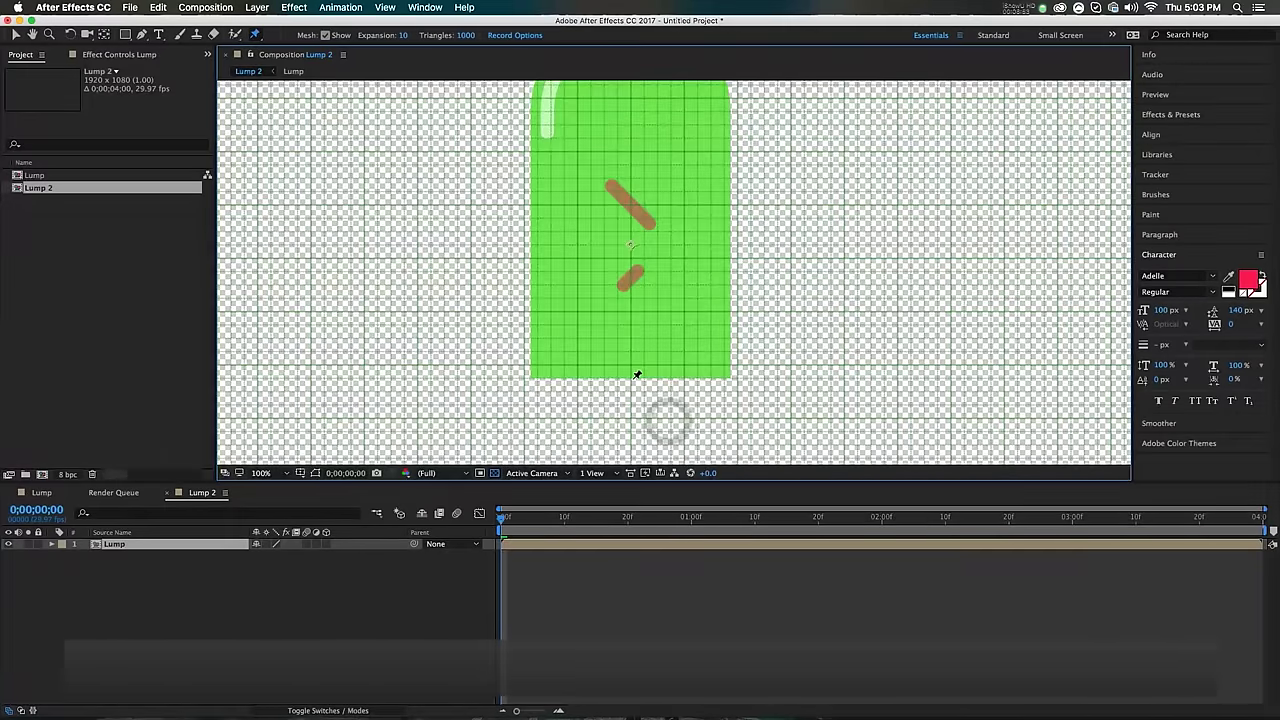
scroll(634, 374, up, 2)
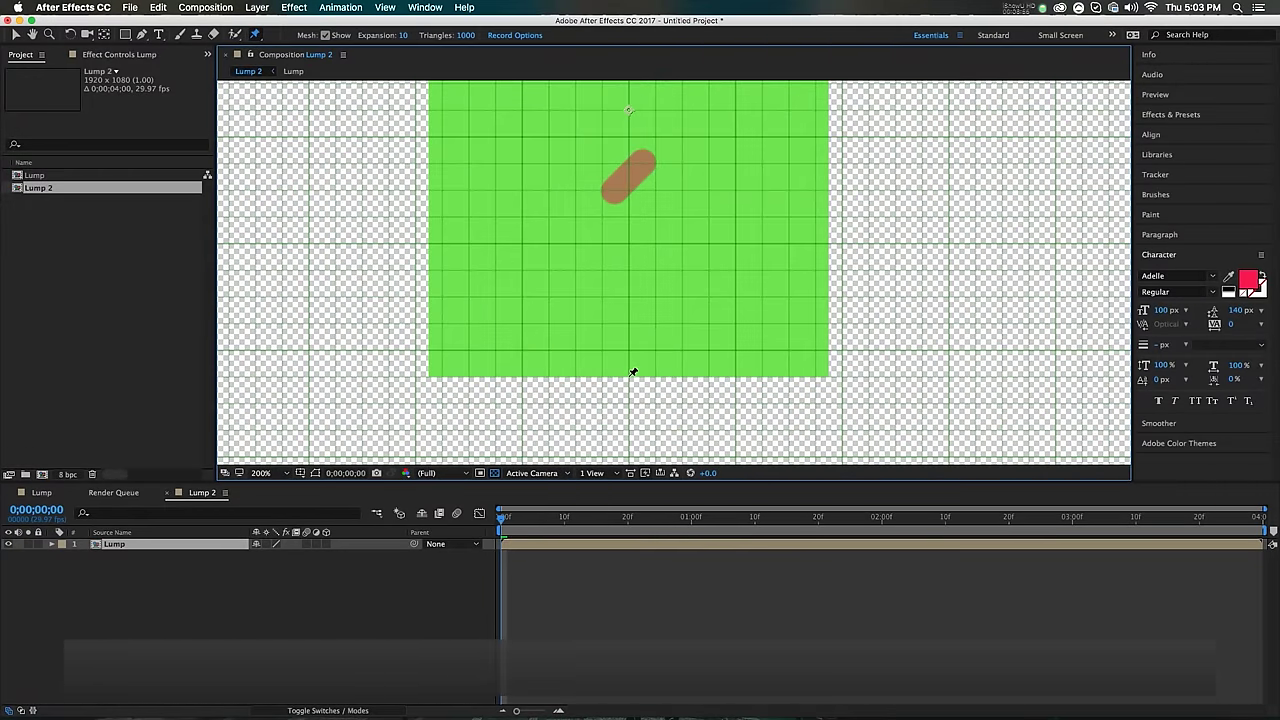
click(630, 376)
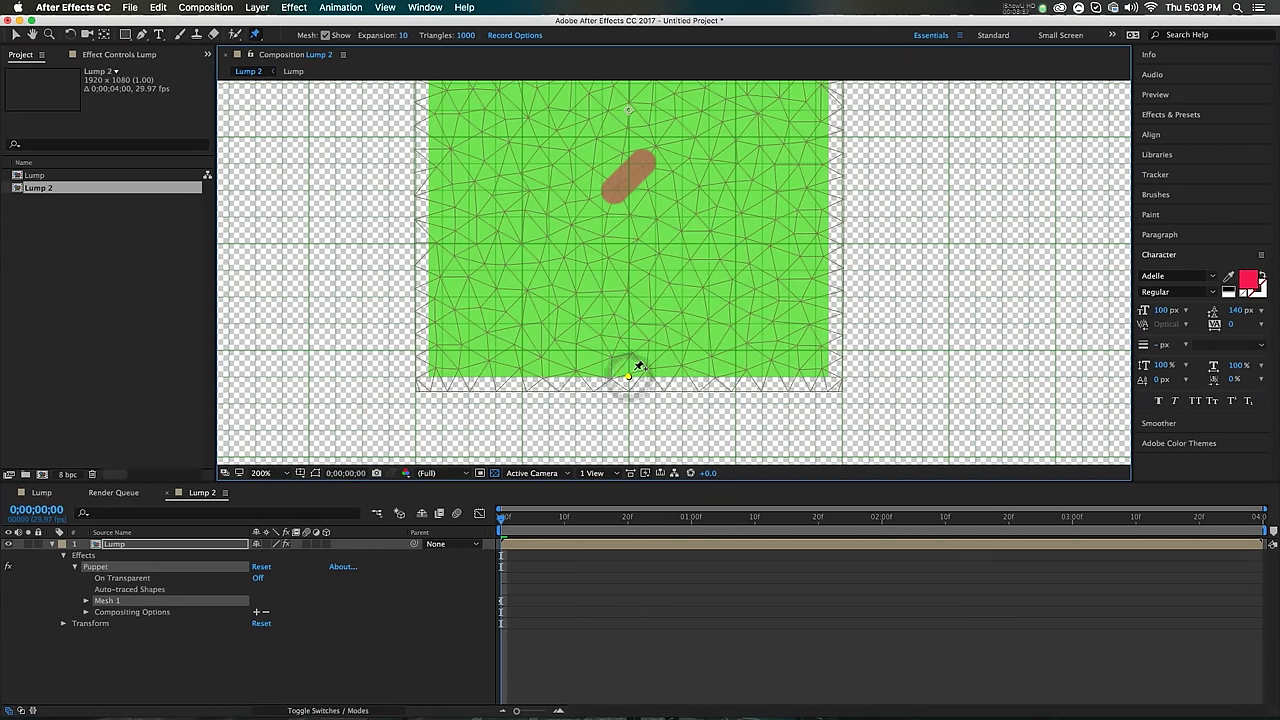
scroll(633, 385, down, 2)
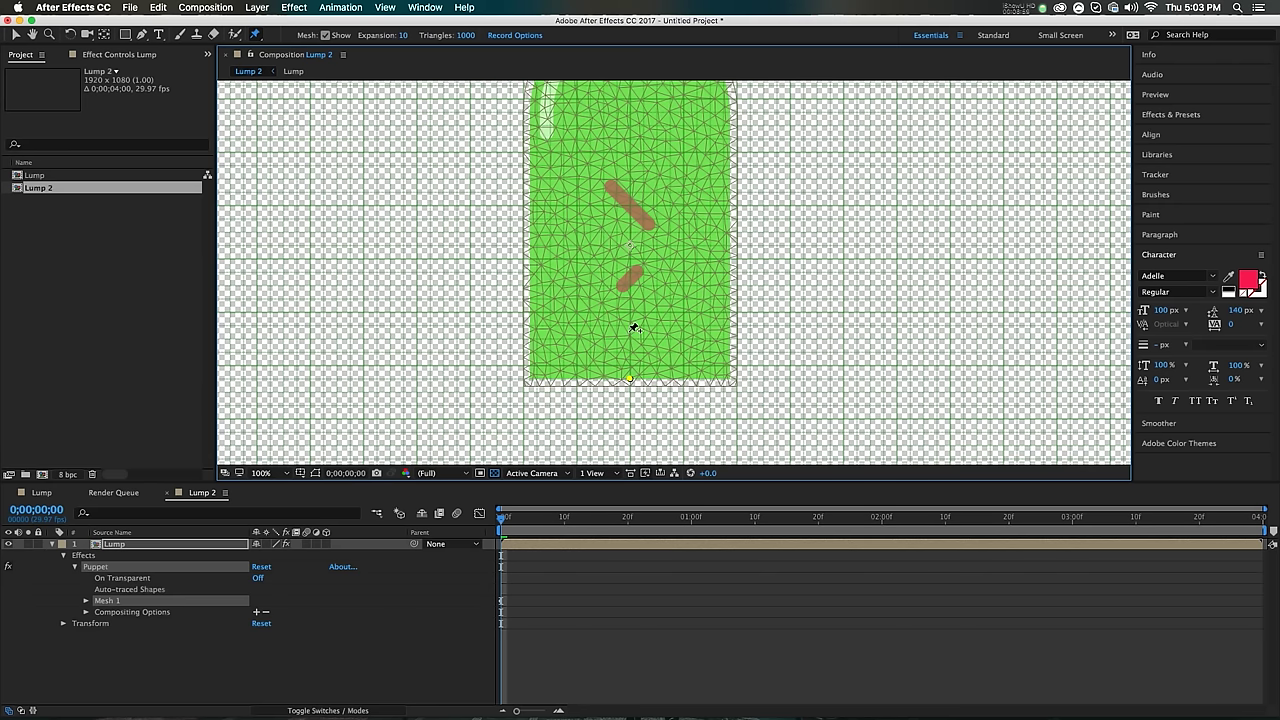
scroll(632, 300, up, 3)
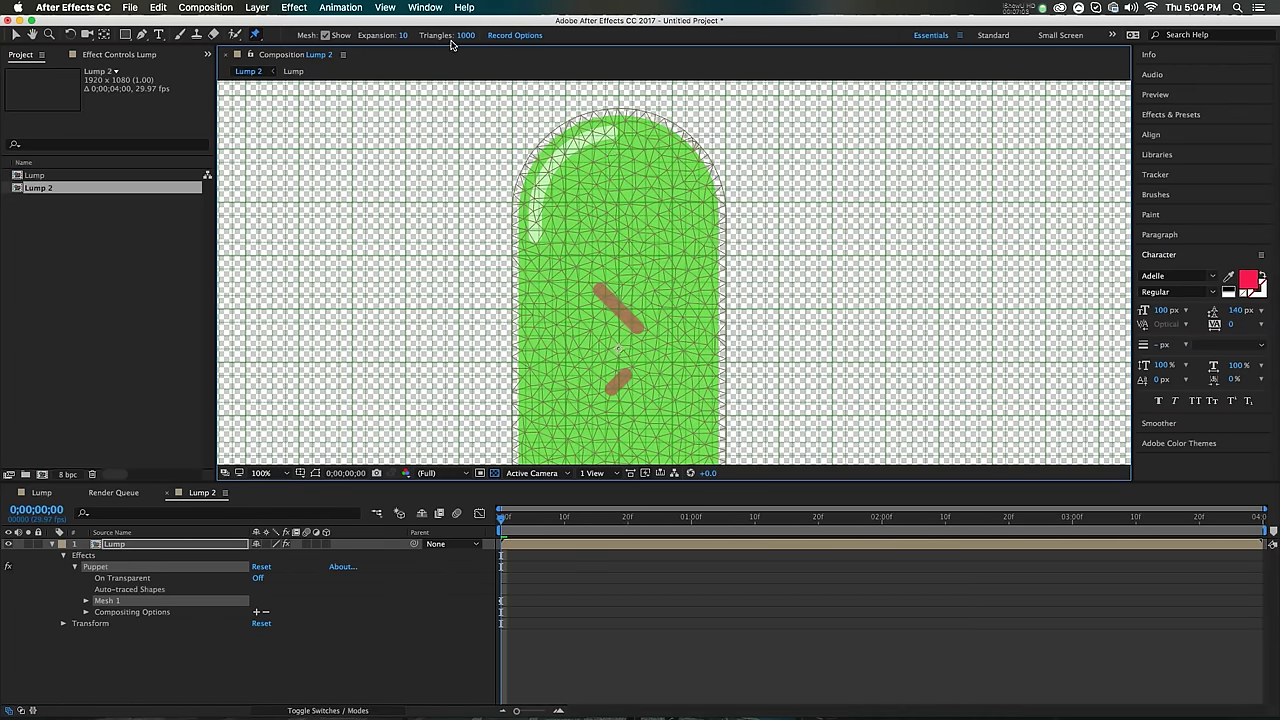
scroll(430, 94, down, 3)
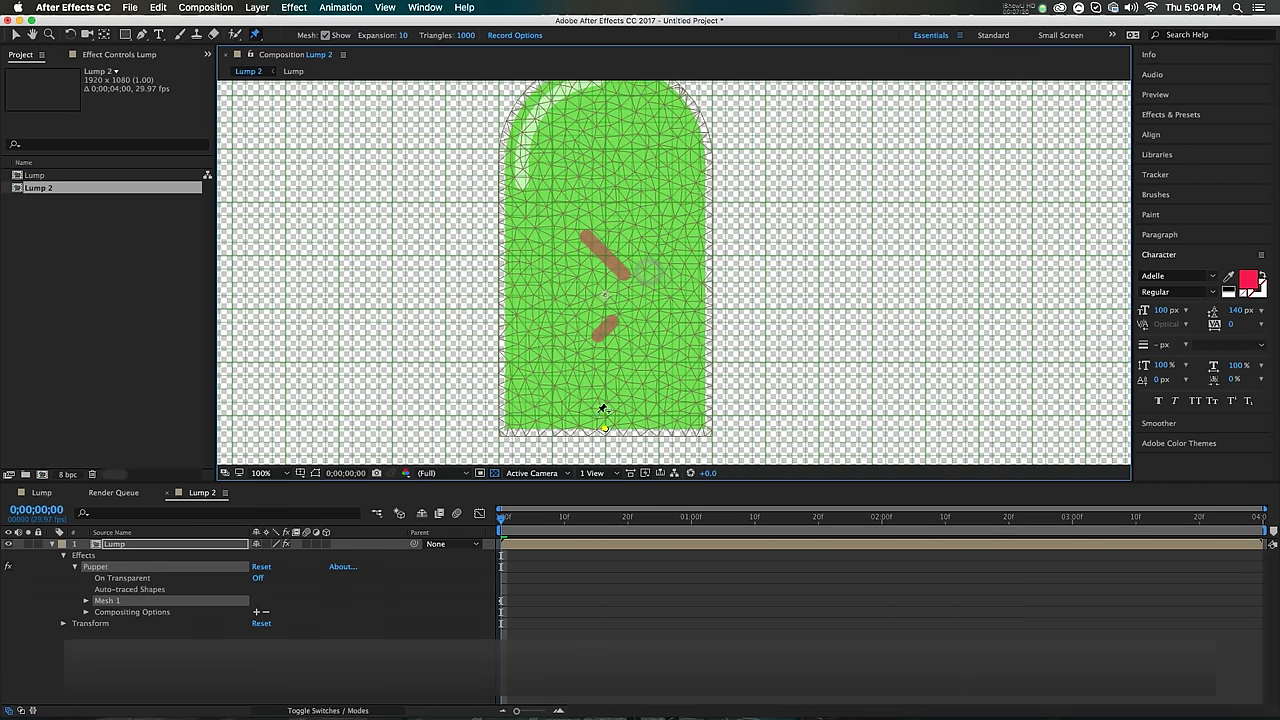
drag(605, 410, 612, 432)
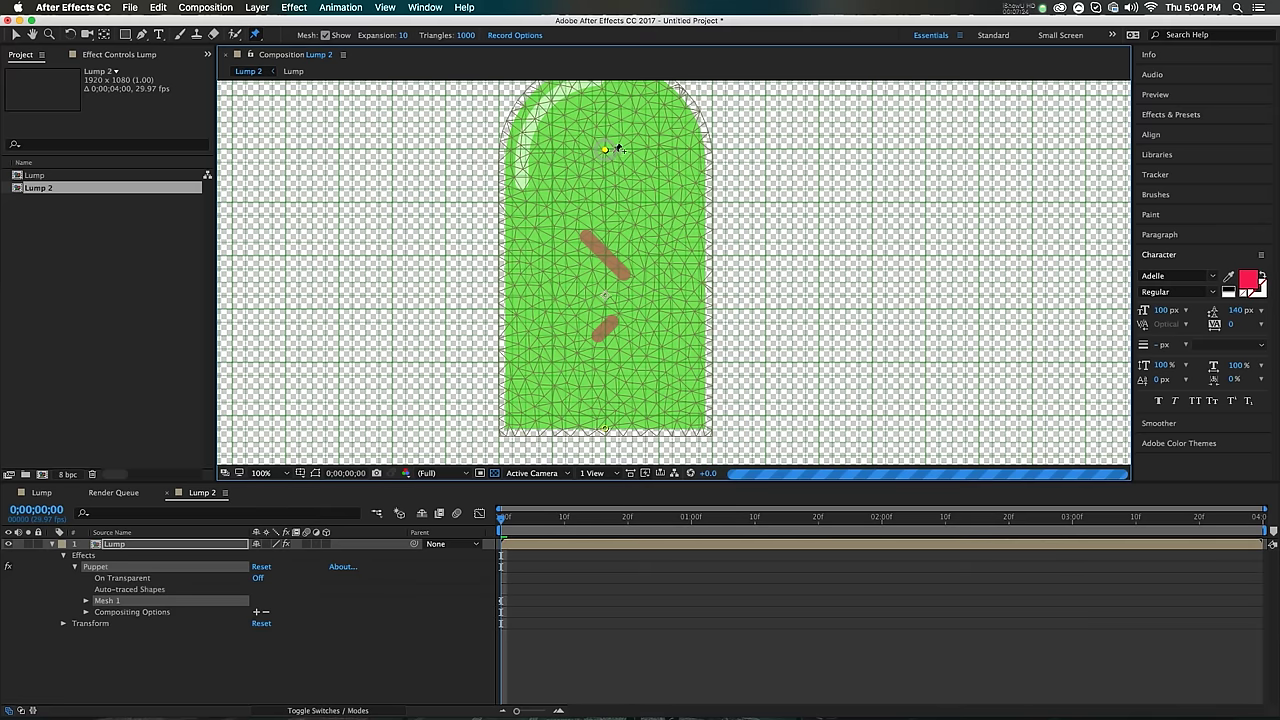
Step: Add pins at the lump's top and middle, test a bend and undo it, then open Lump
click(604, 150)
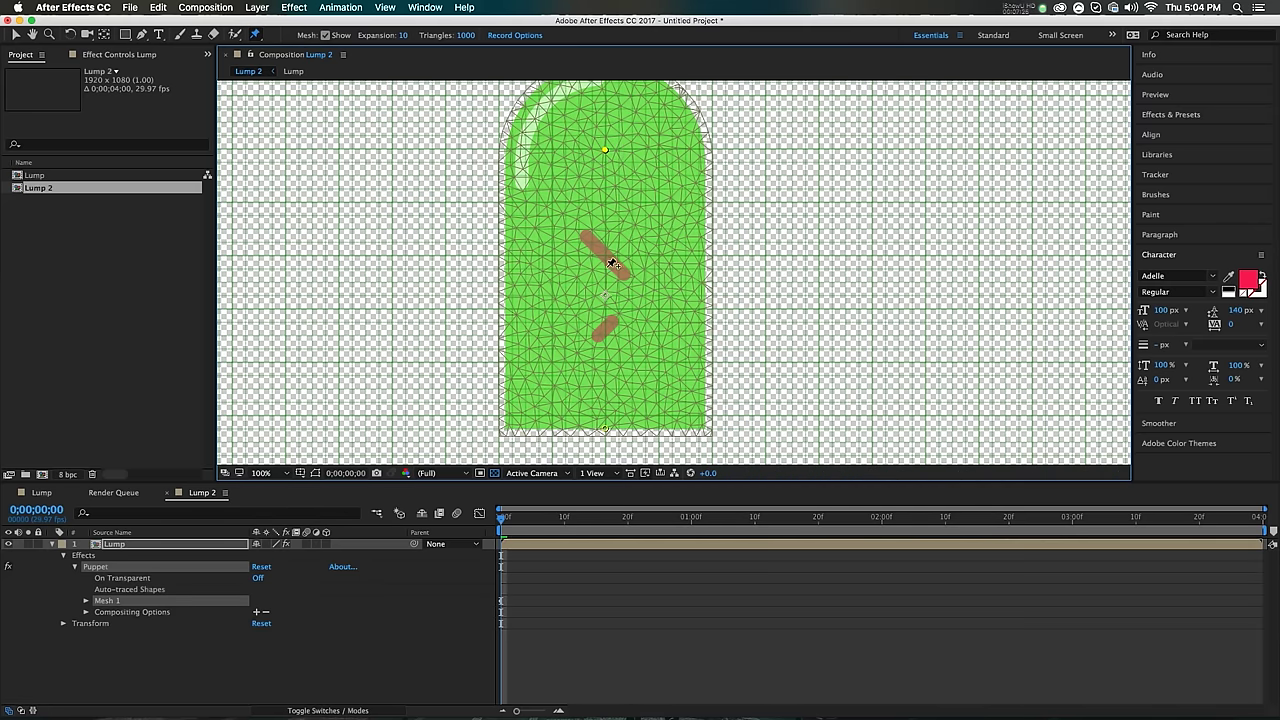
click(605, 267)
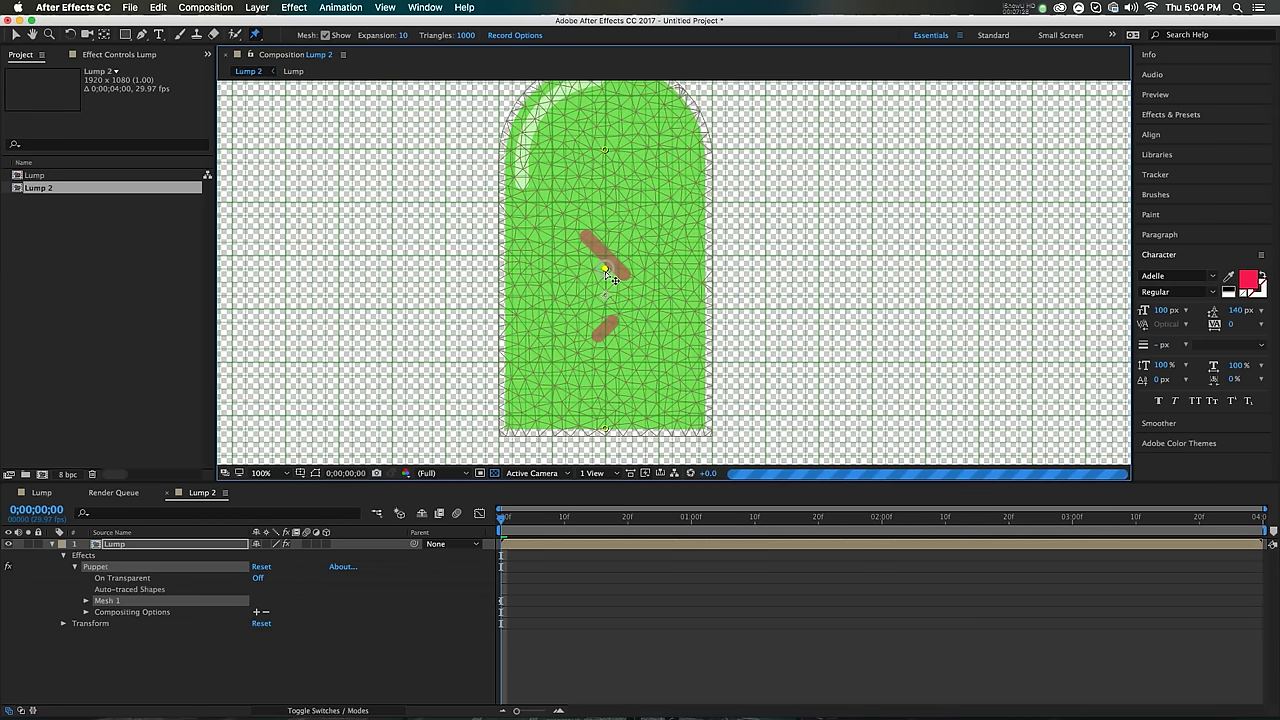
scroll(607, 155, down, 2)
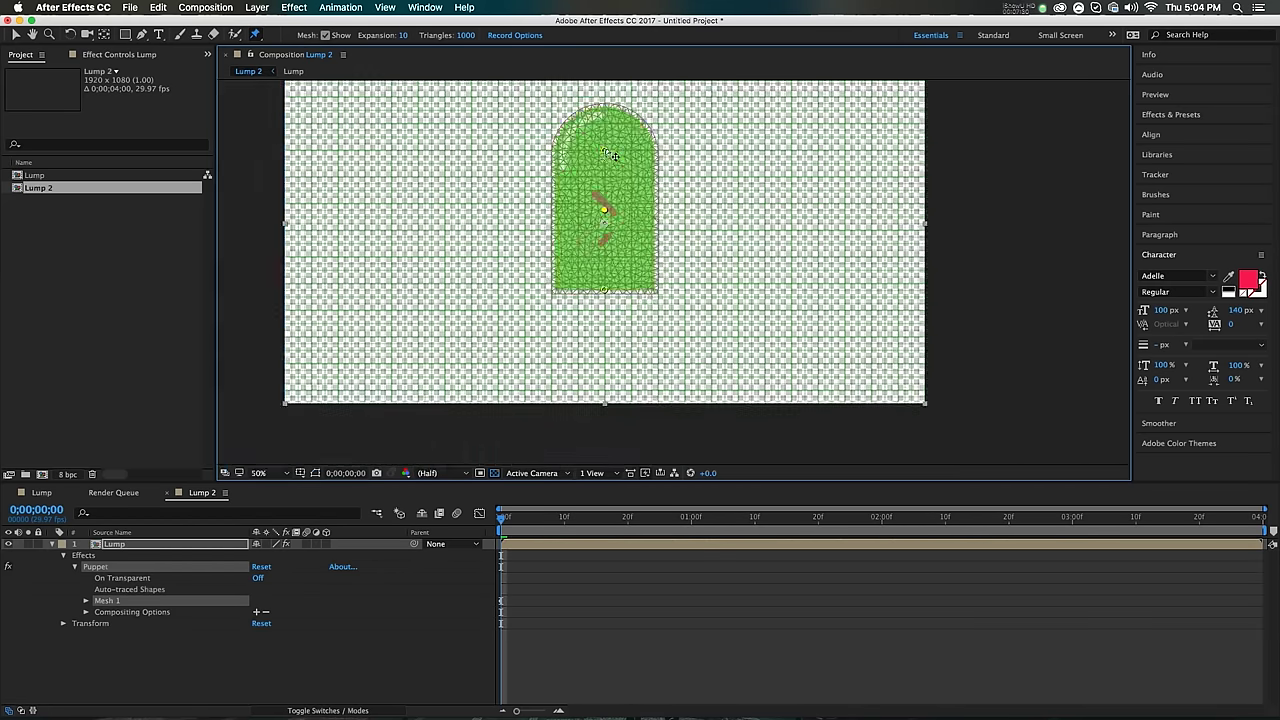
mouse_move(609, 155)
mouse_down()
mouse_move(625, 152)
mouse_move(590, 155)
mouse_move(640, 153)
mouse_move(575, 160)
mouse_move(628, 165)
mouse_up()
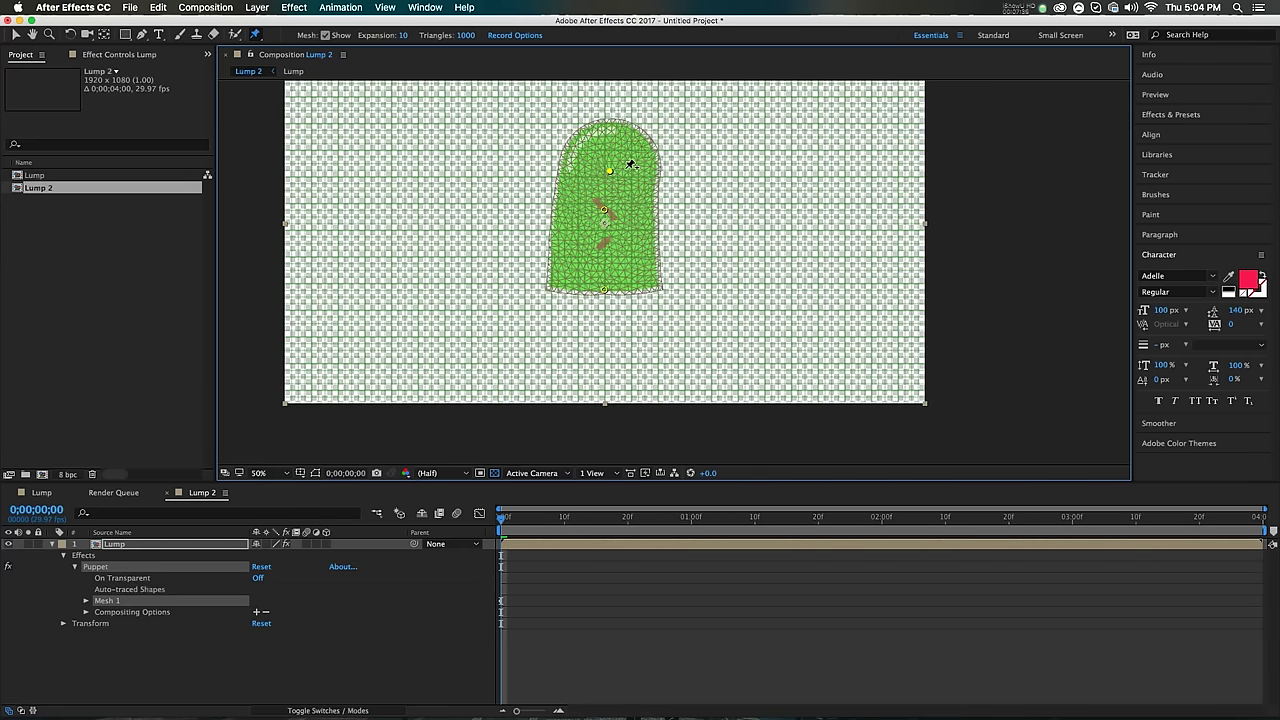
key(super+z)
scroll(610, 165, up, 2)
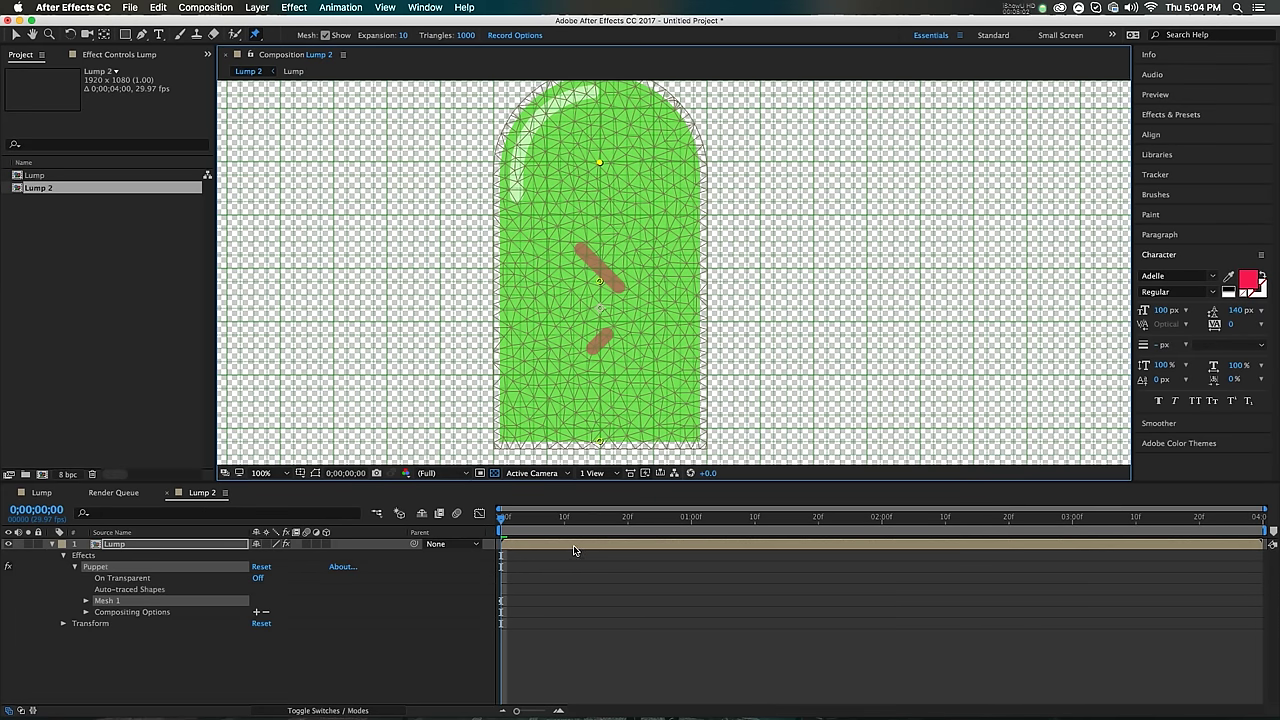
double_click(573, 549)
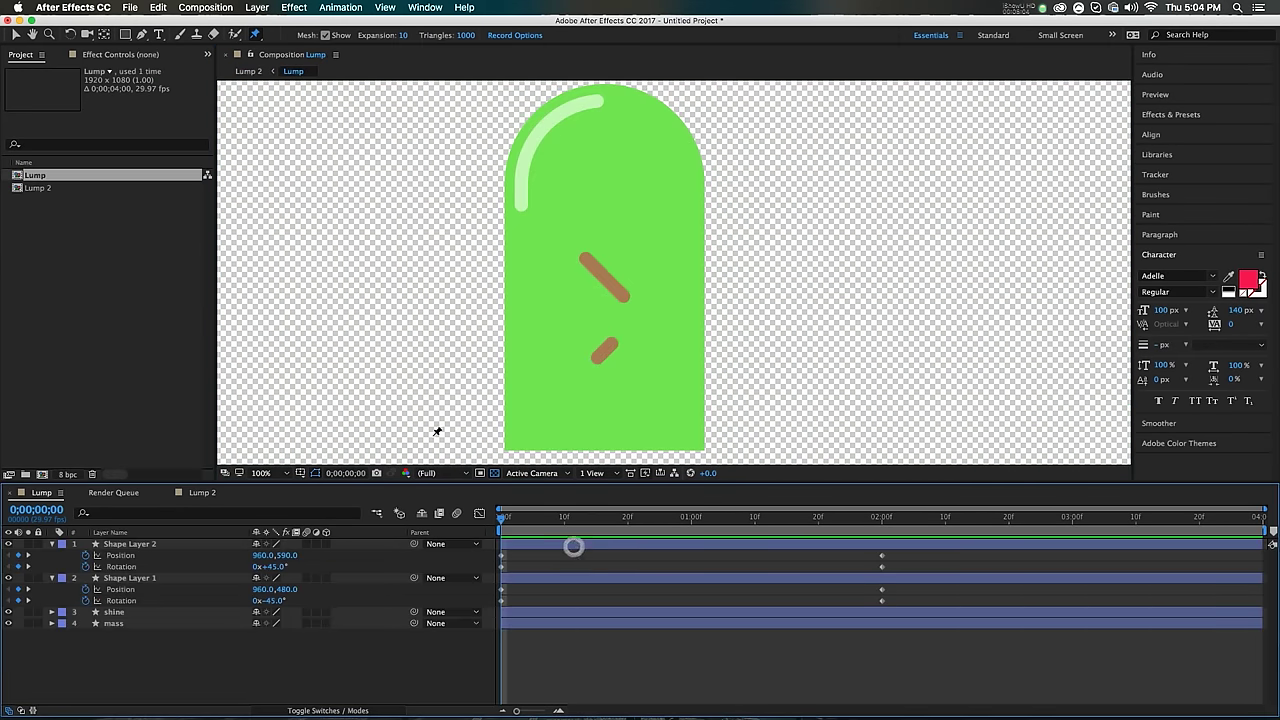
key(comma)
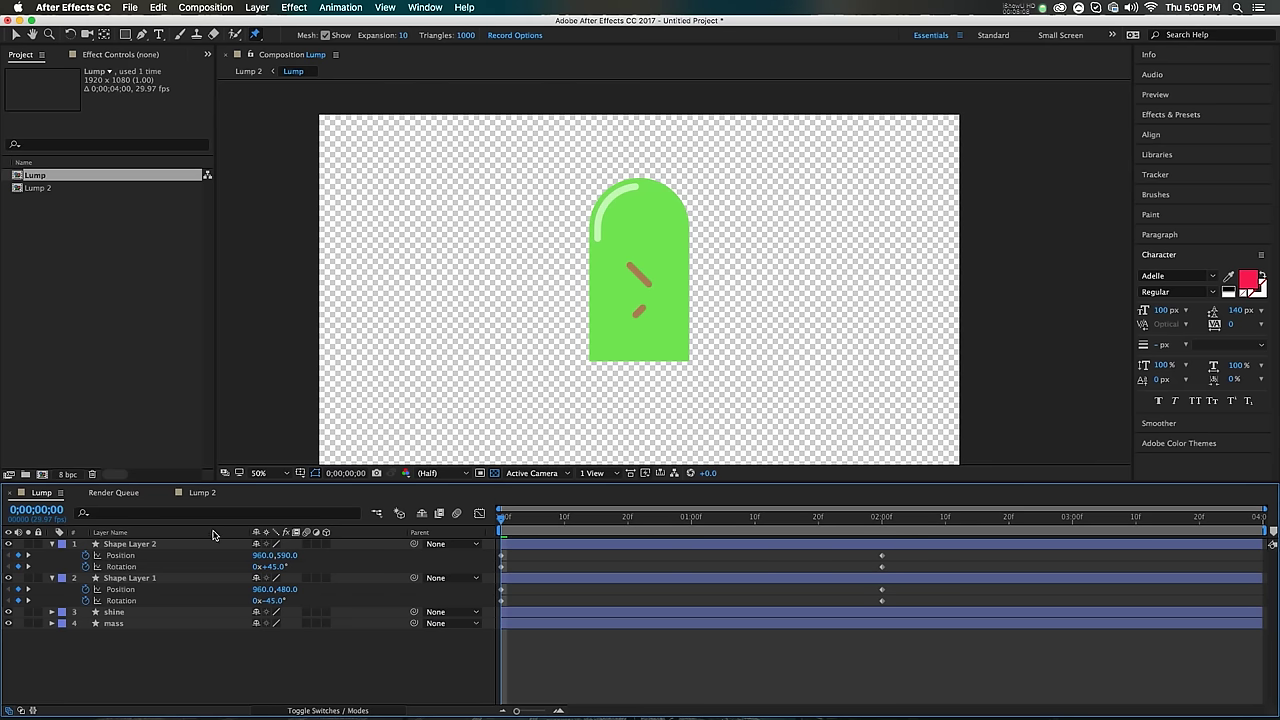
click(200, 493)
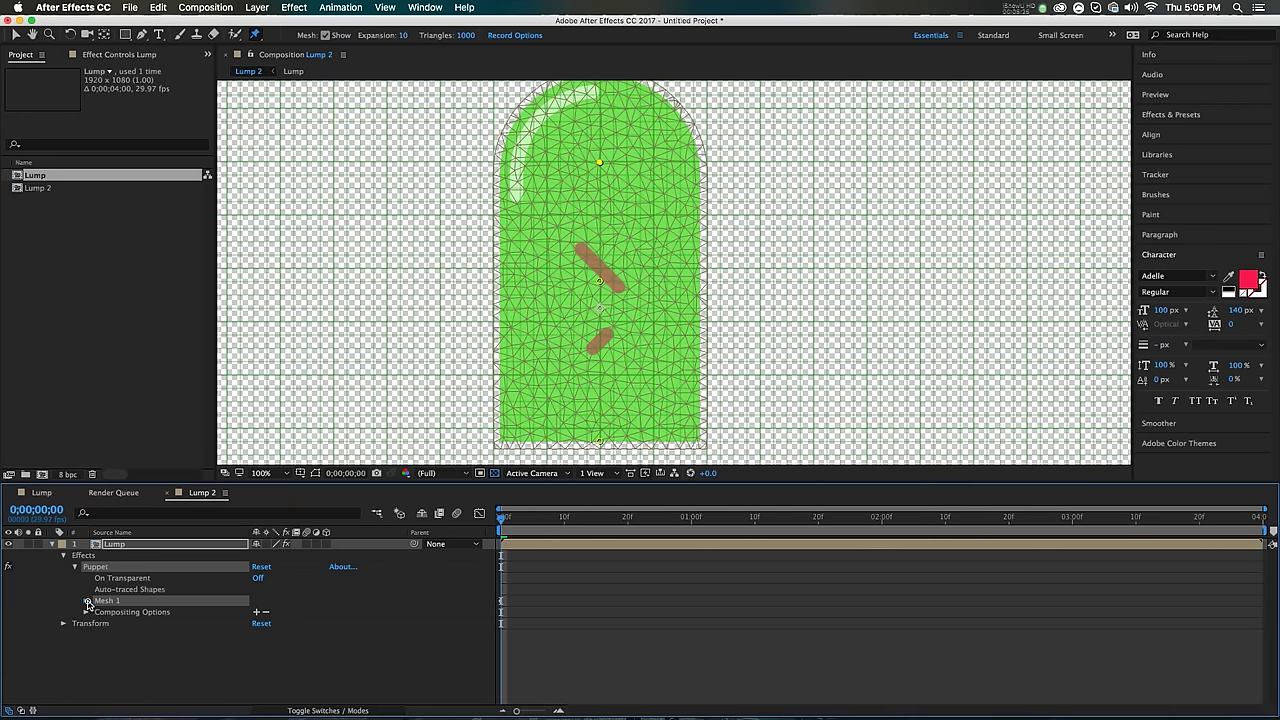
Step: Reveal the Position property of Puppet Pins 1, 2 and 3 under Mesh 1 > Deform
click(85, 600)
click(96, 636)
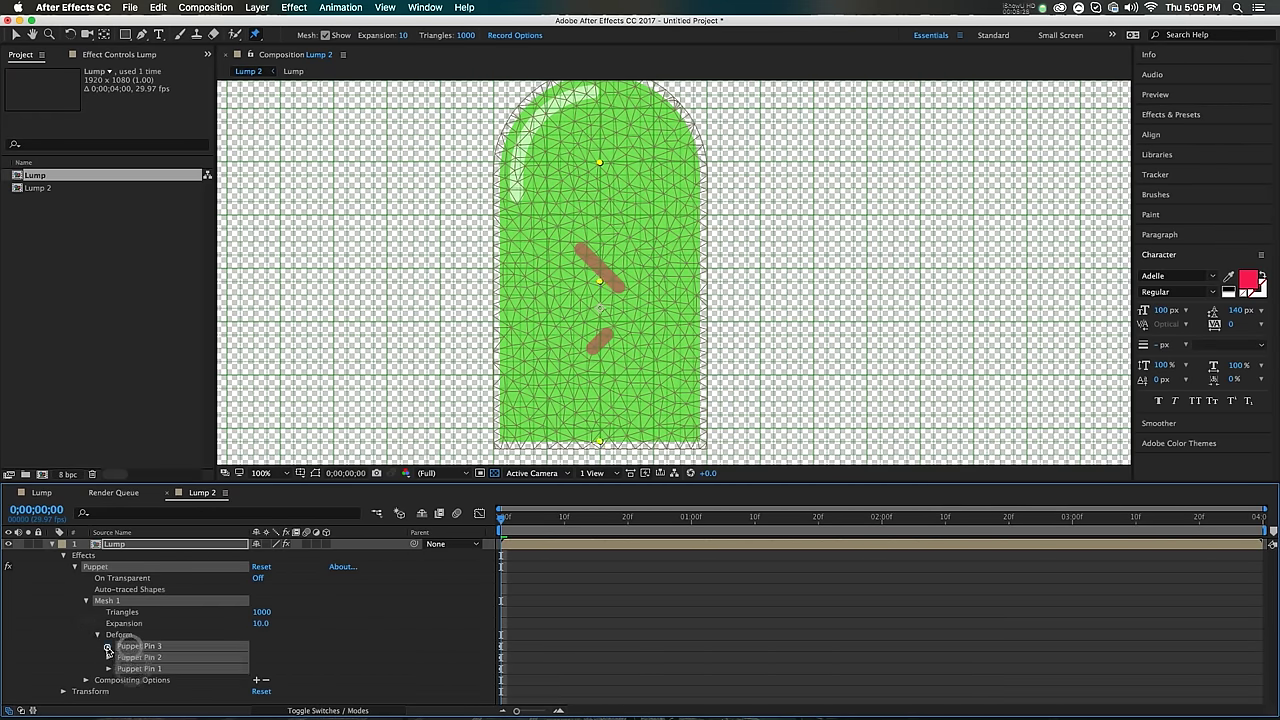
click(109, 646)
click(109, 669)
click(109, 691)
scroll(200, 620, down, 1)
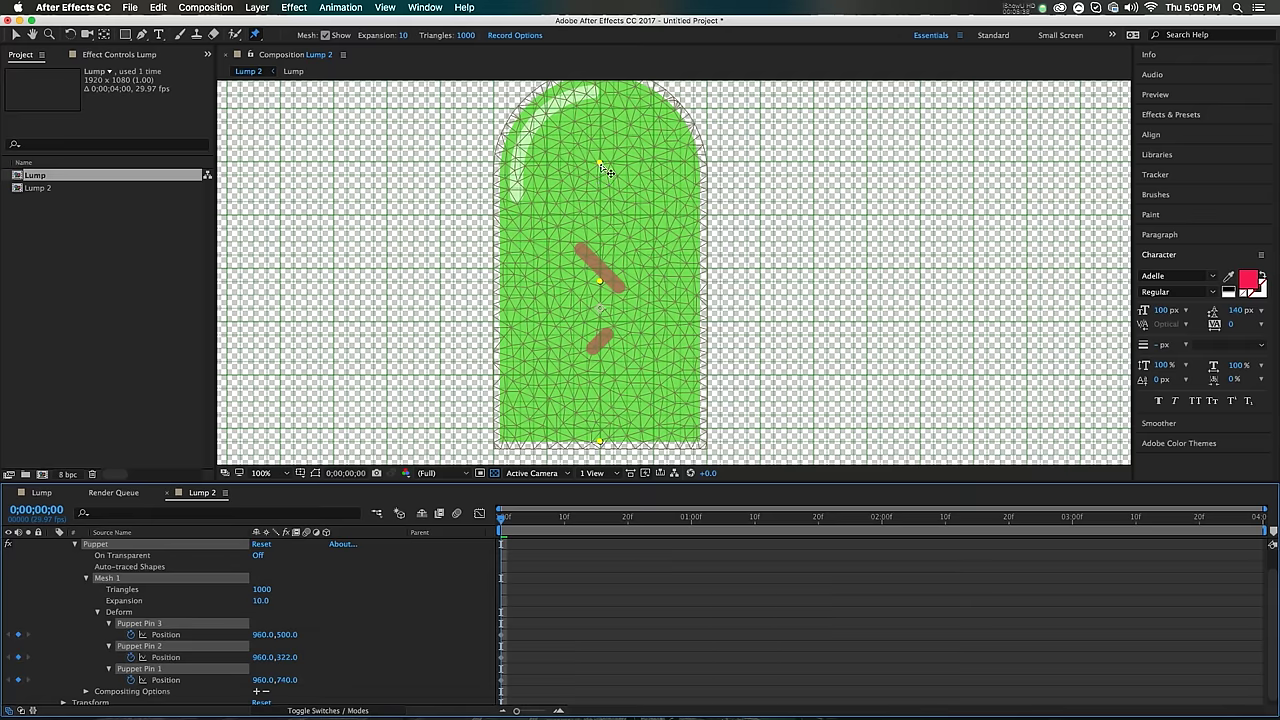
Step: Test-bend the lump with Puppet Pin 3, undo the bend, and deselect the pins
key(super+z)
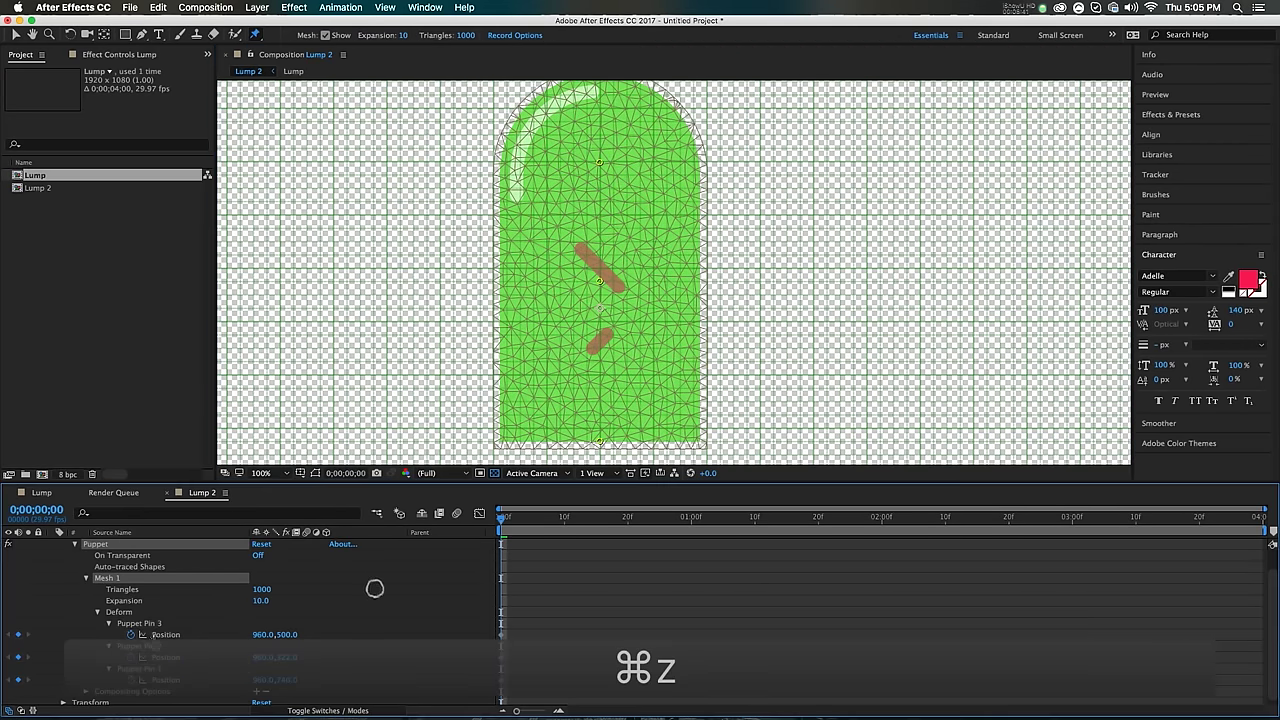
click(155, 623)
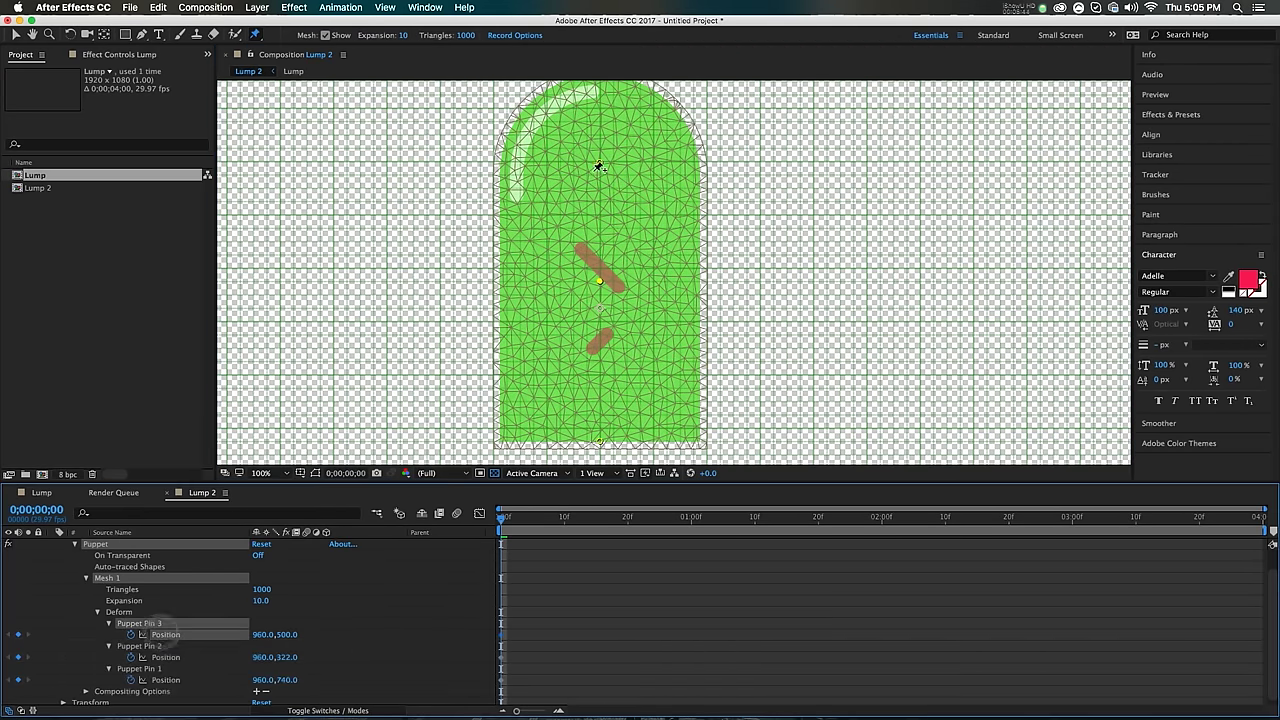
drag(598, 166, 632, 168)
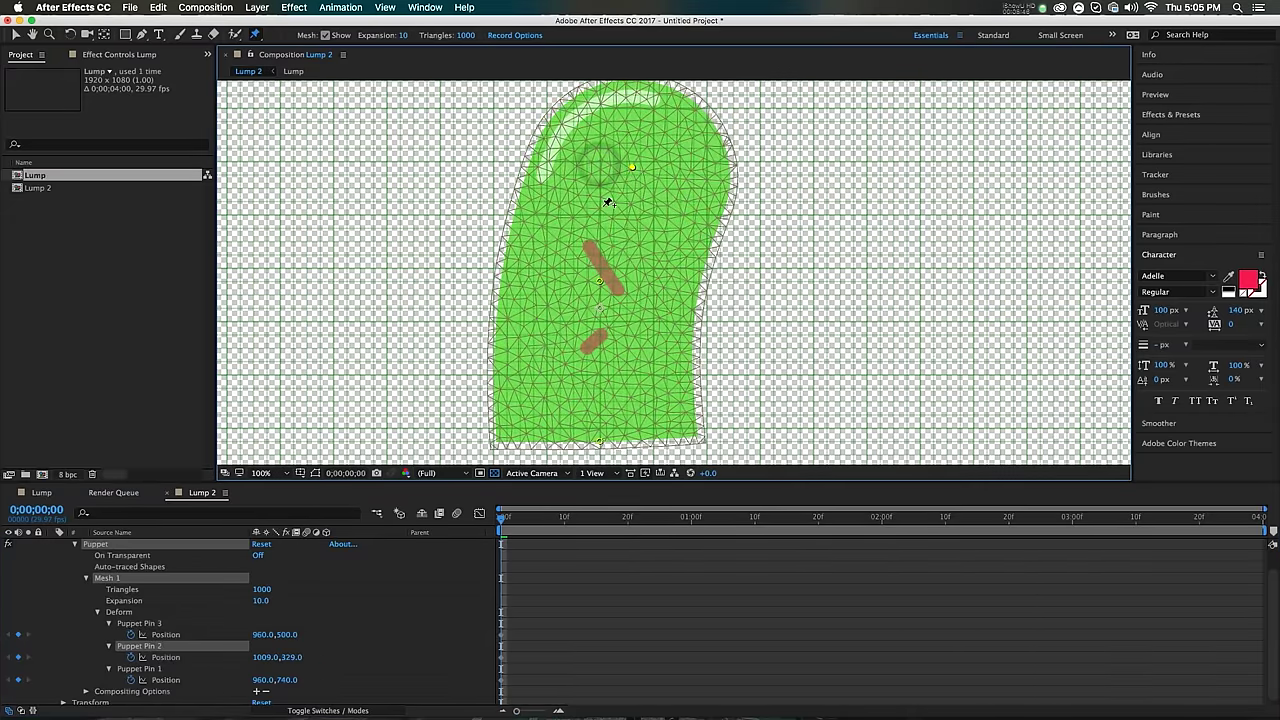
key(super+z)
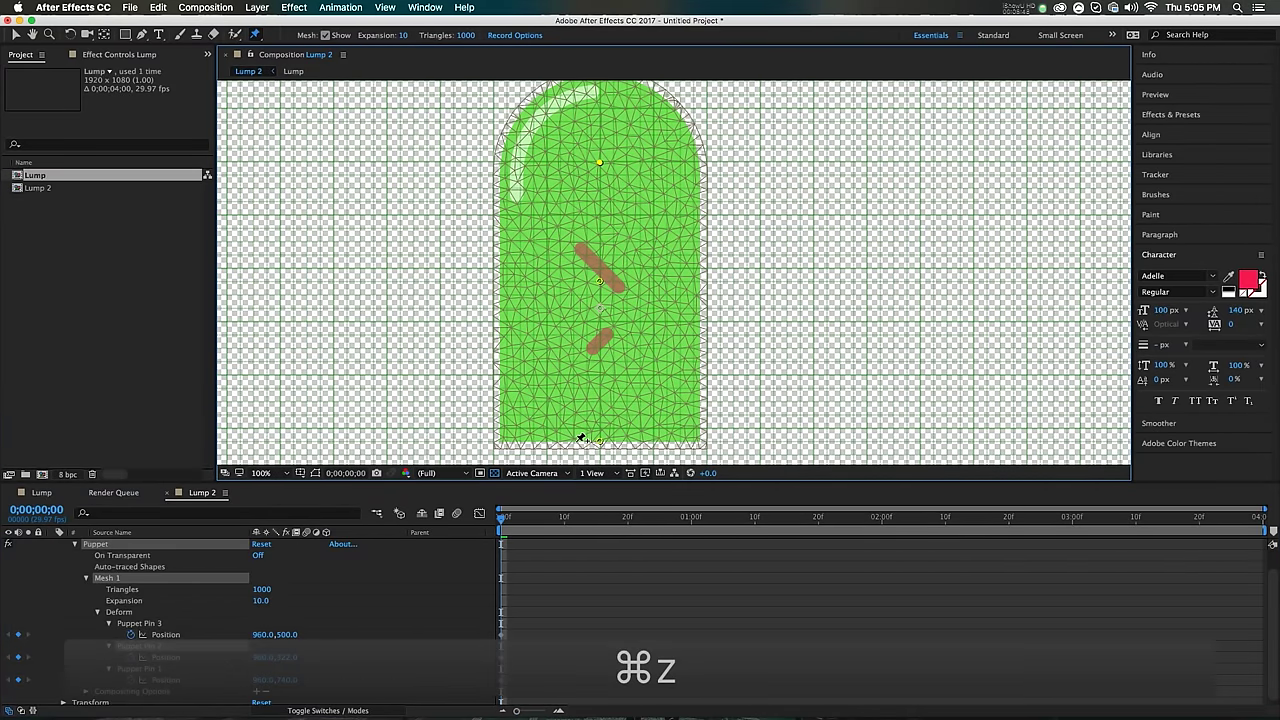
click(322, 609)
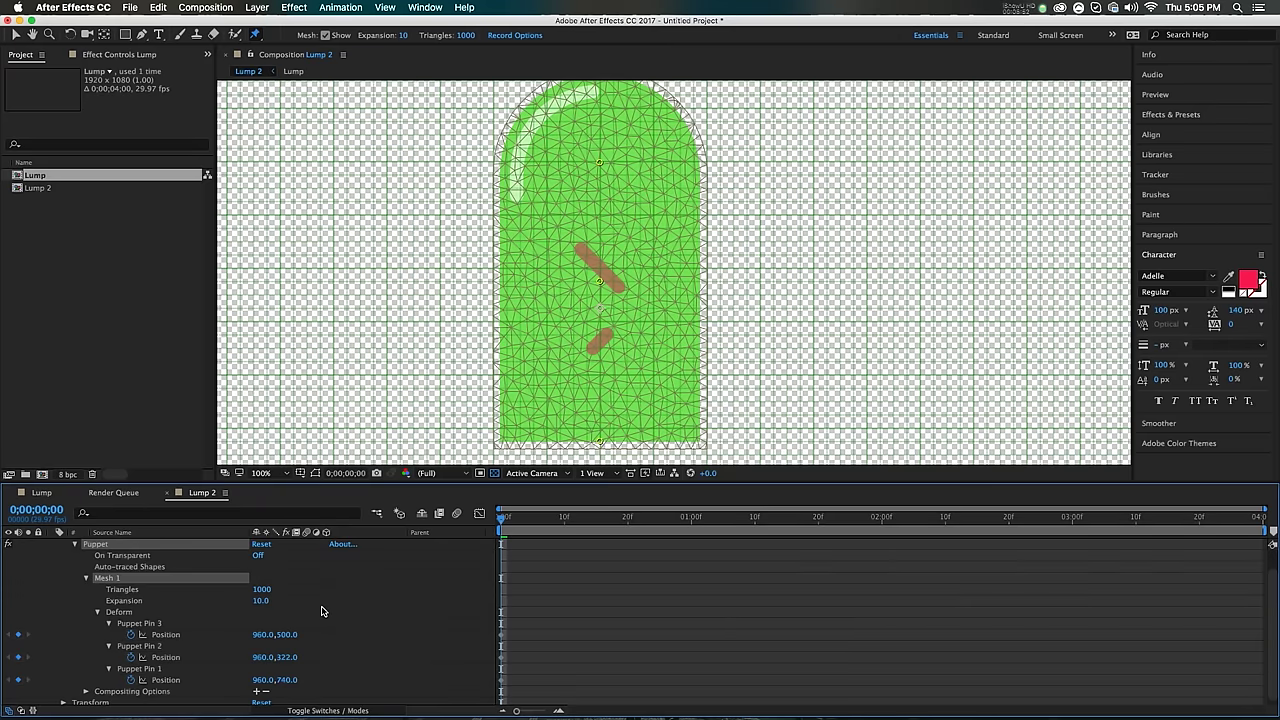
click(386, 569)
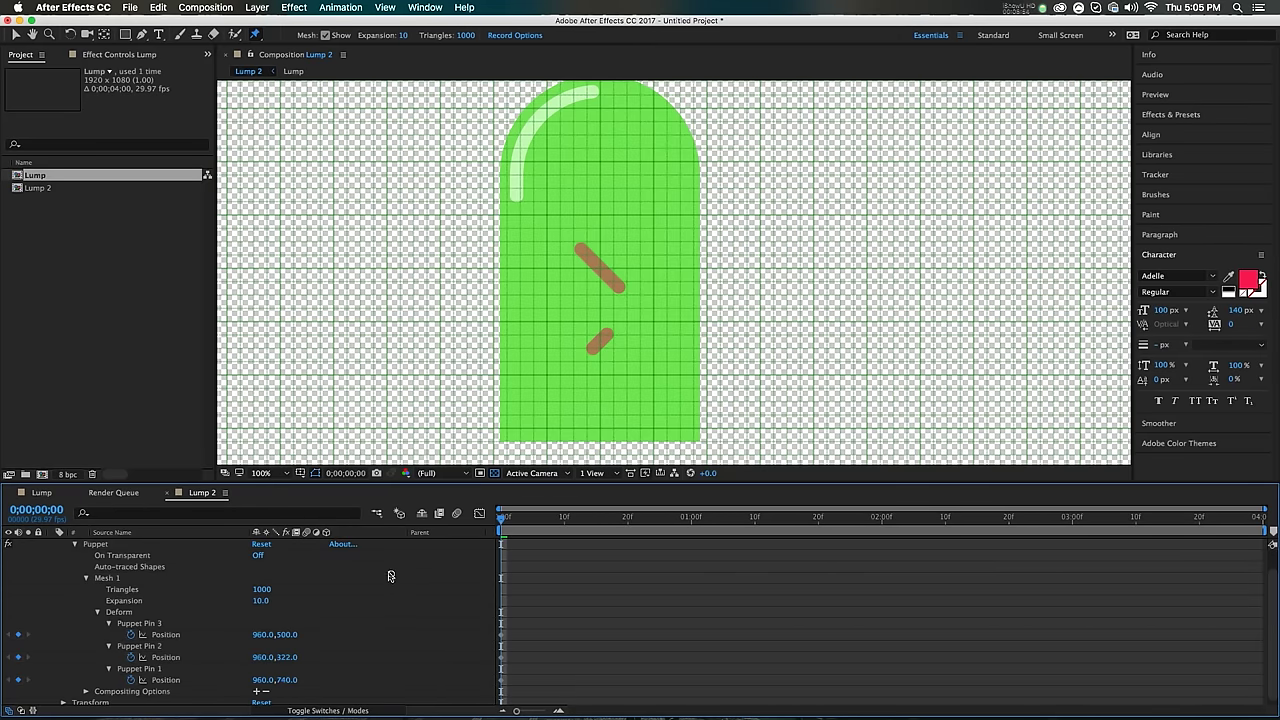
click(166, 634)
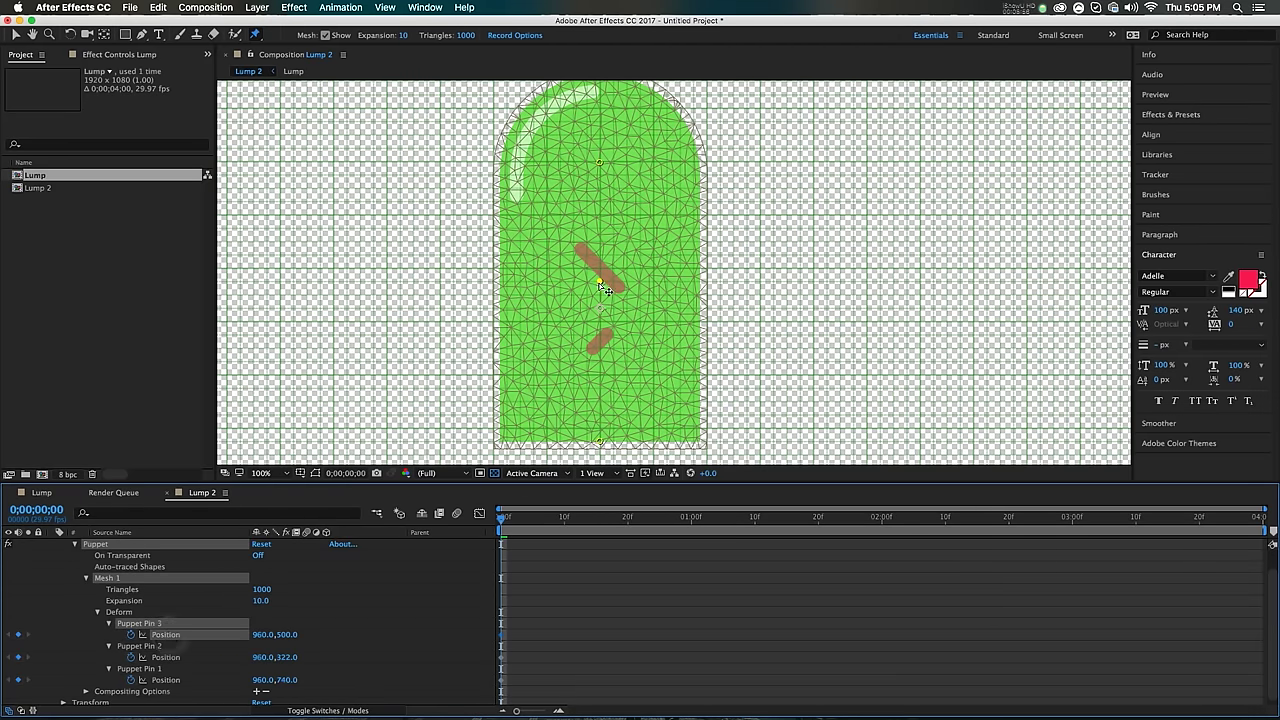
click(378, 571)
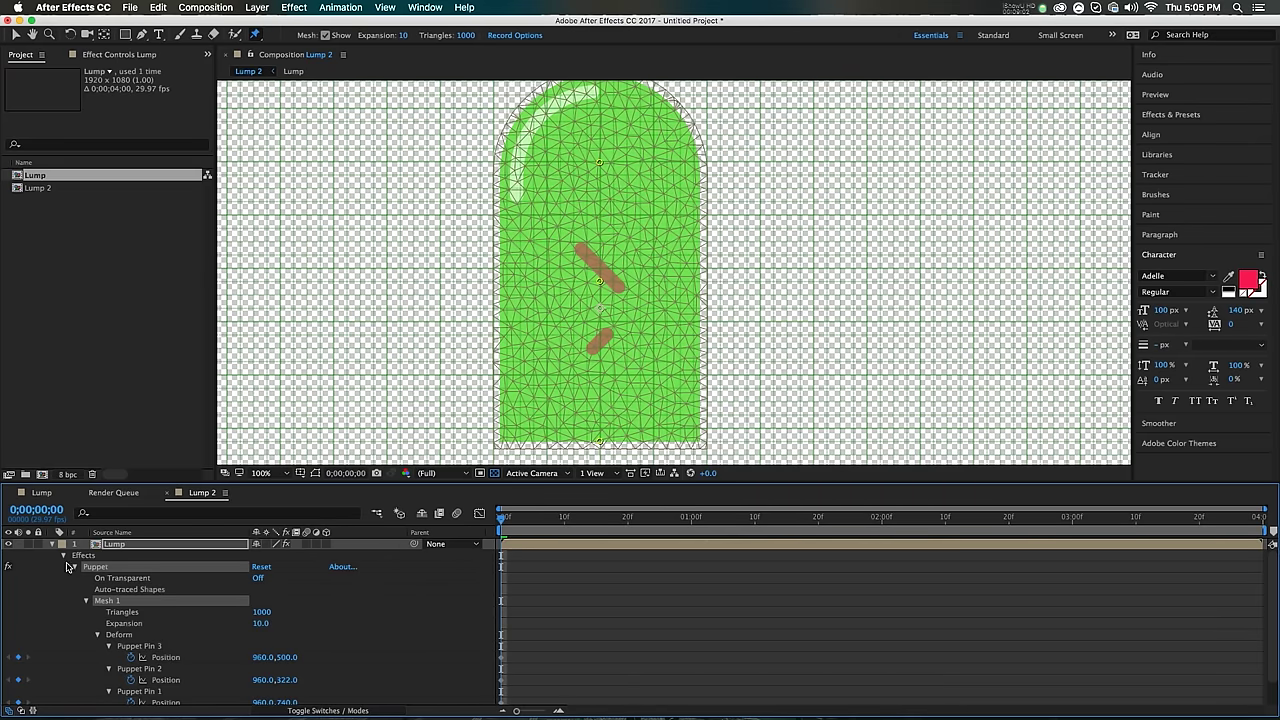
scroll(128, 647, down, 2)
Step: Turn off the pin Position stopwatches and add a null object to Lump 2
click(130, 631)
click(130, 653)
click(130, 676)
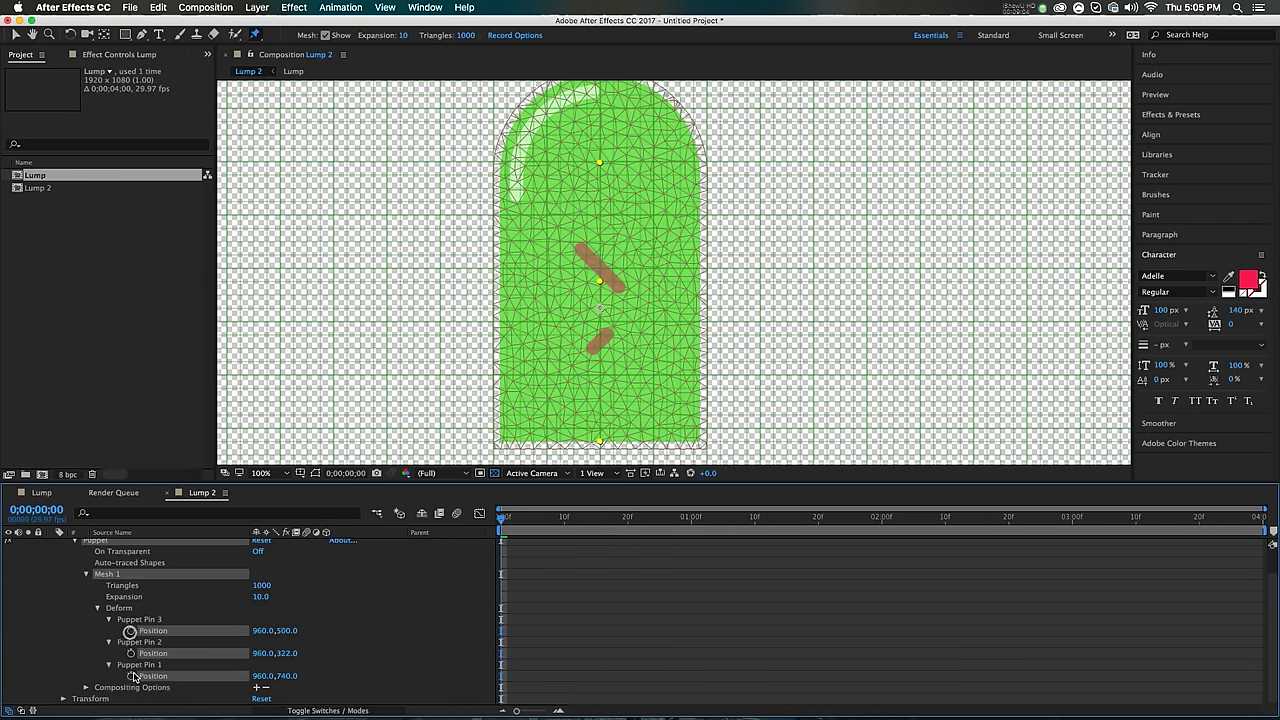
click(380, 597)
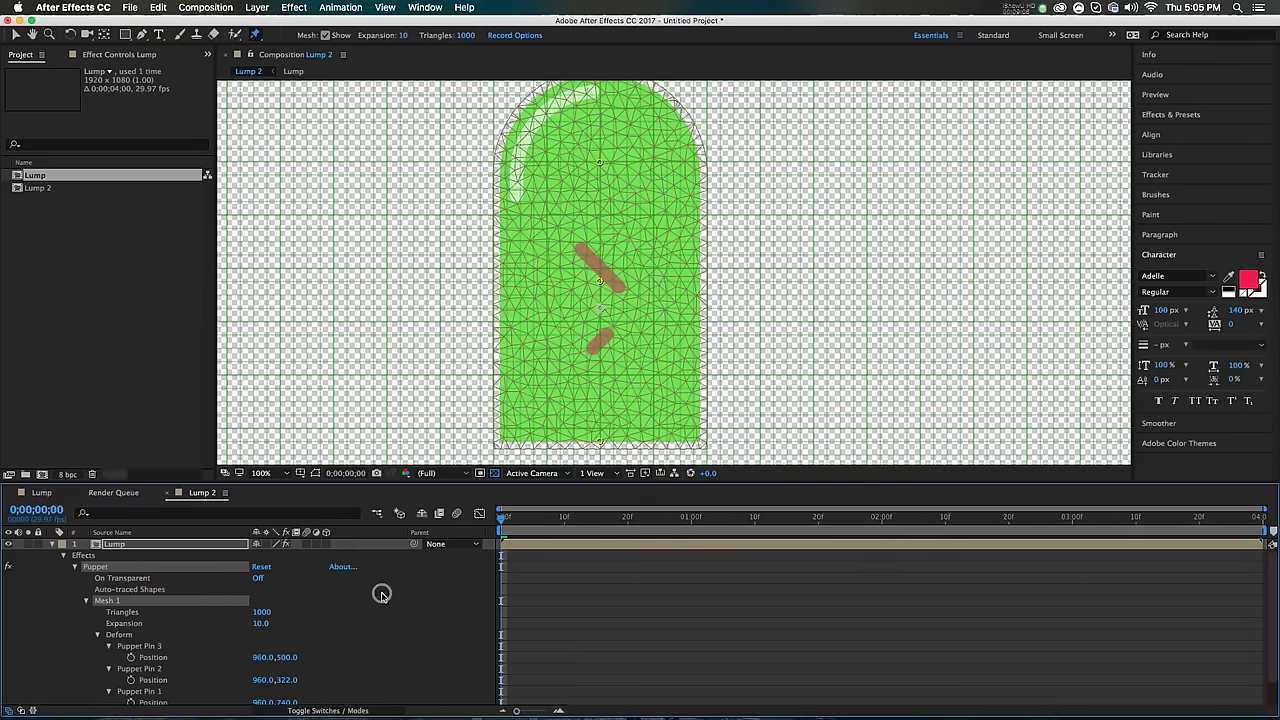
click(257, 7)
mouse_move(262, 23)
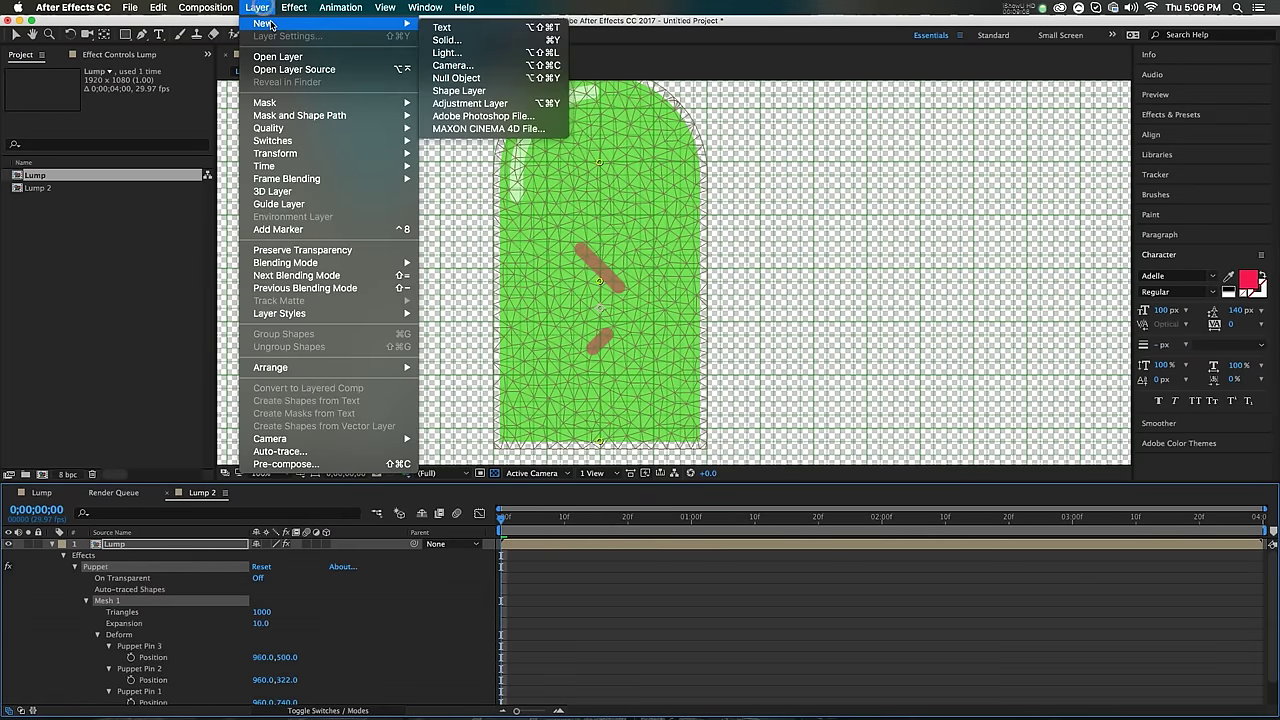
click(470, 79)
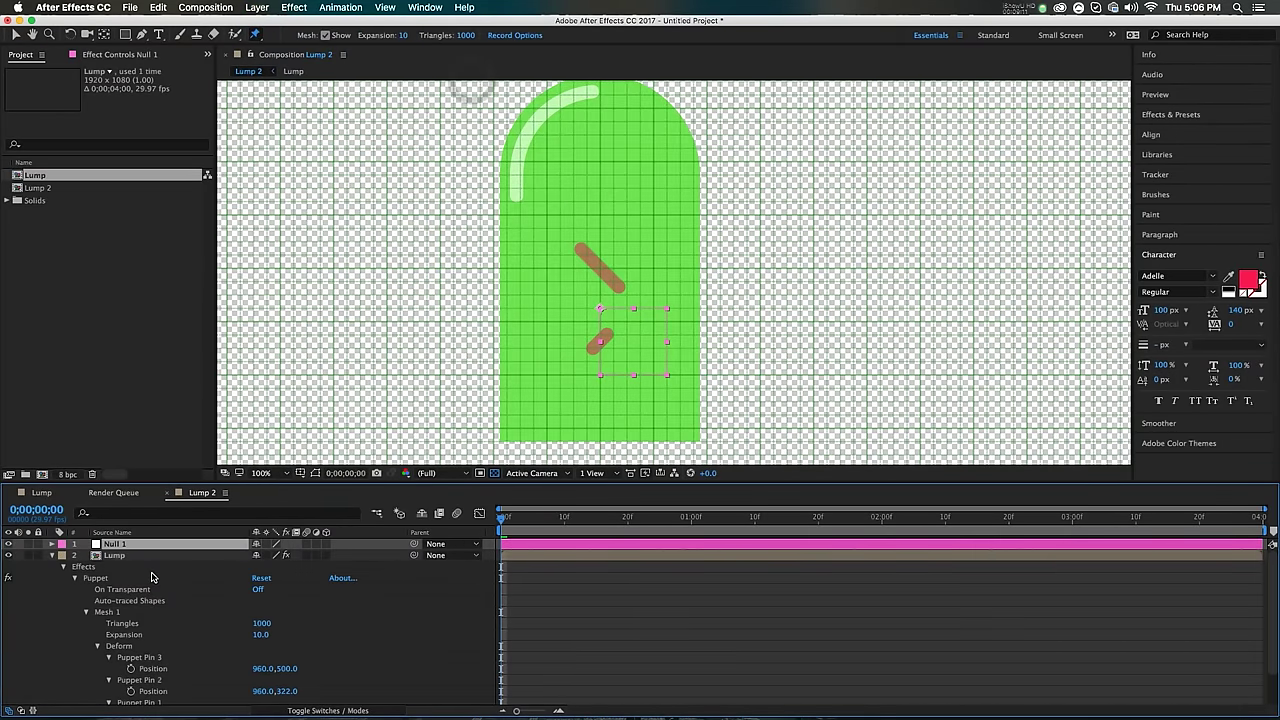
Step: Rename the null 'lump control 1' and duplicate it twice
key(Return)
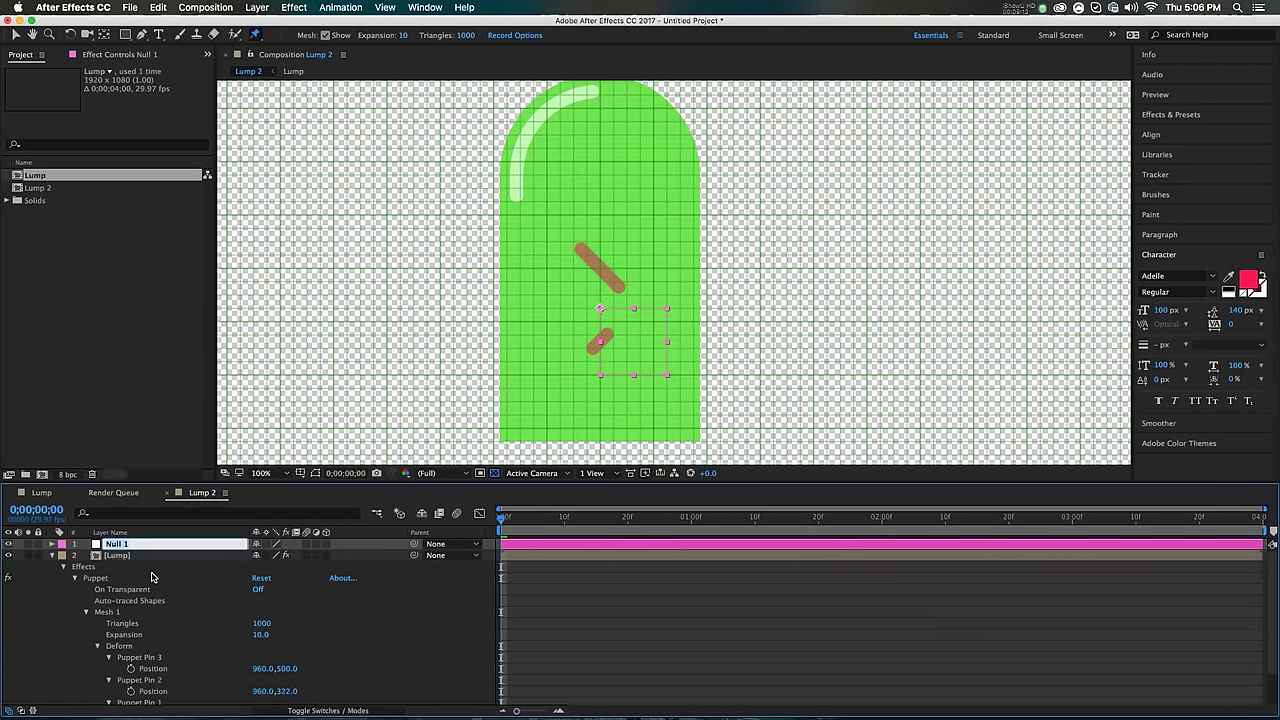
text(lump control 1)
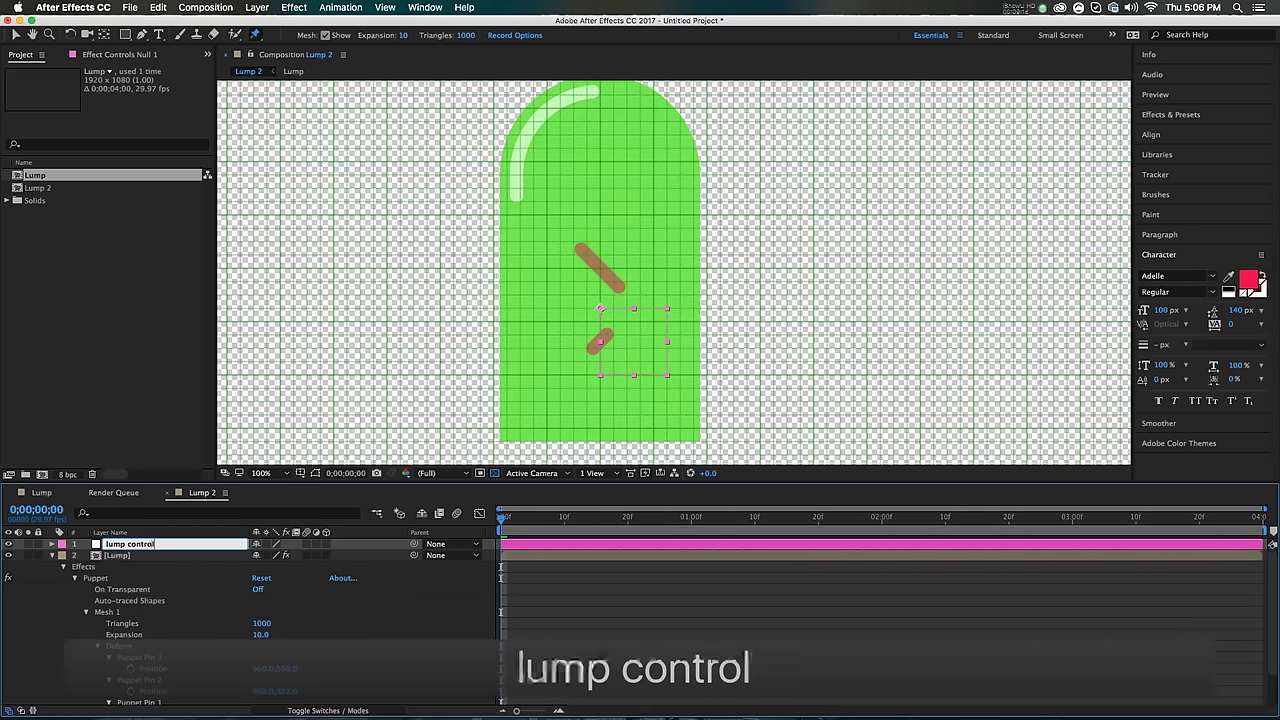
key(Return)
key(ctrl+d)
key(ctrl+d)
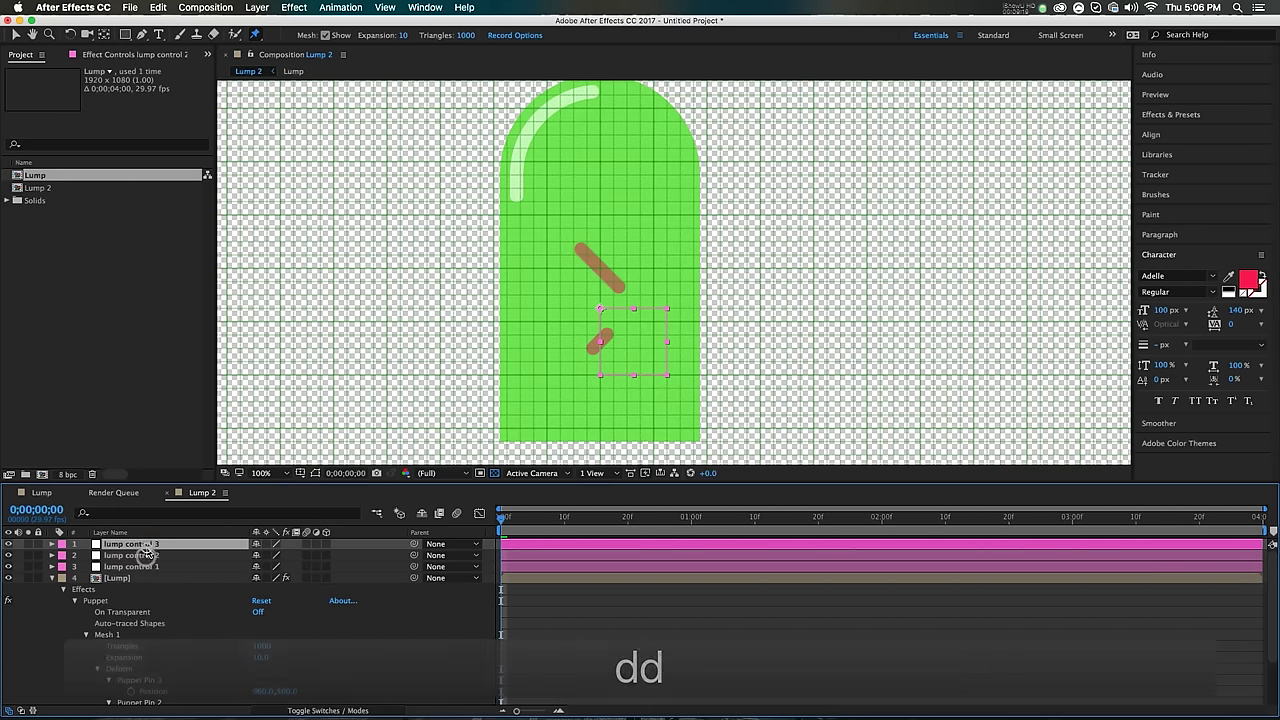
Step: Identify the puppet pins and reorder Puppet Pin 3 below Puppet Pin 2
click(150, 578)
click(136, 568)
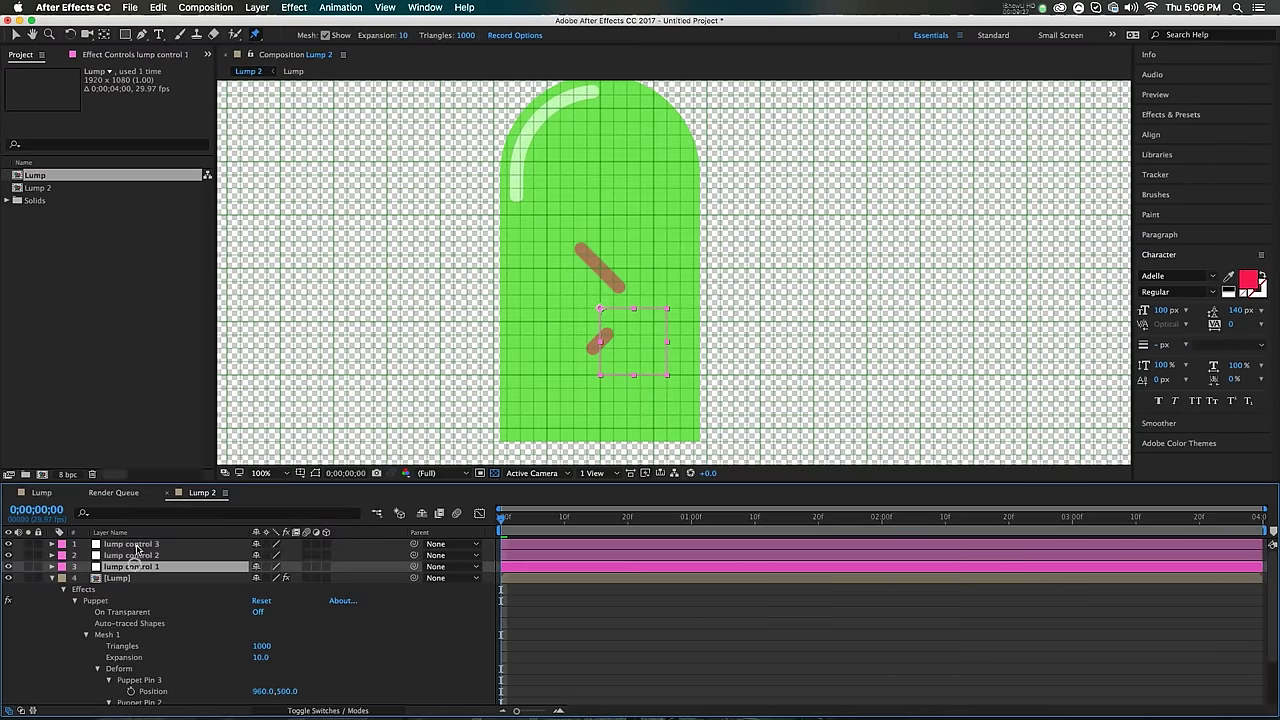
shift+click(130, 543)
click(486, 531)
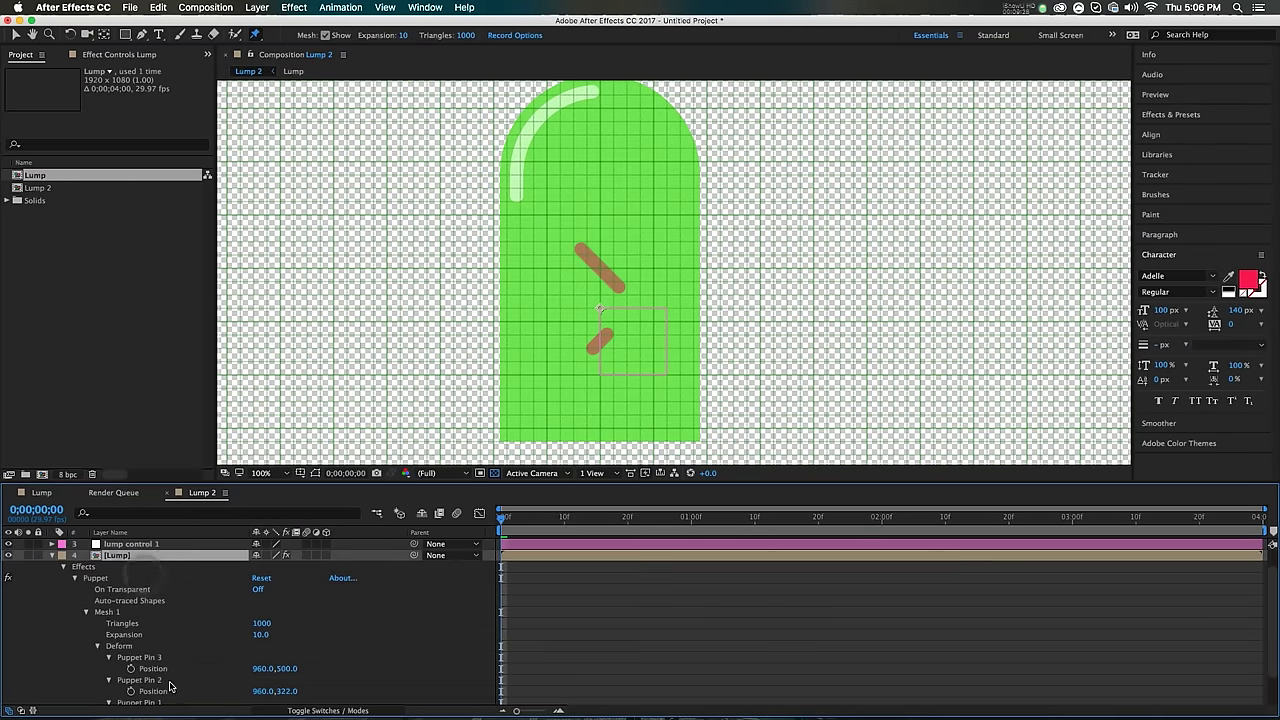
click(145, 680)
scroll(145, 680, down, 1)
click(152, 681)
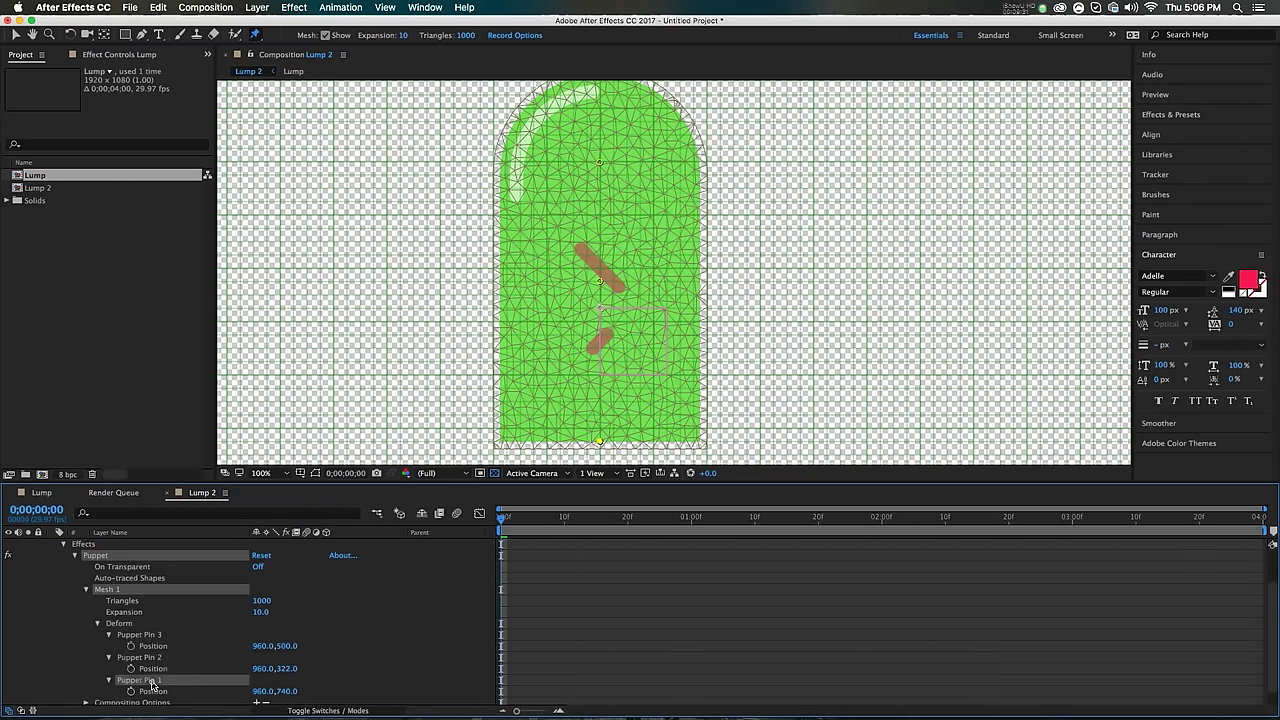
click(148, 658)
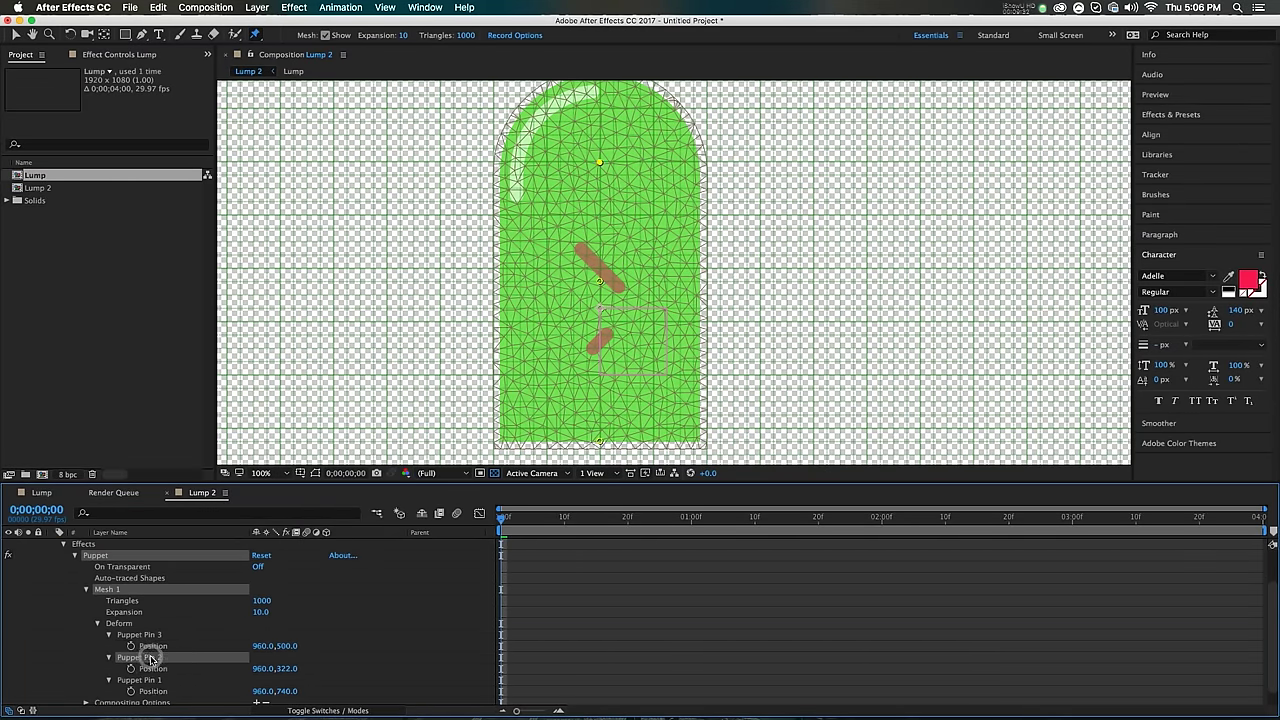
drag(145, 636, 145, 667)
Step: Paste the bottom and middle pin positions (960,740 and 960,500) into lump controls 1 and 2
click(162, 682)
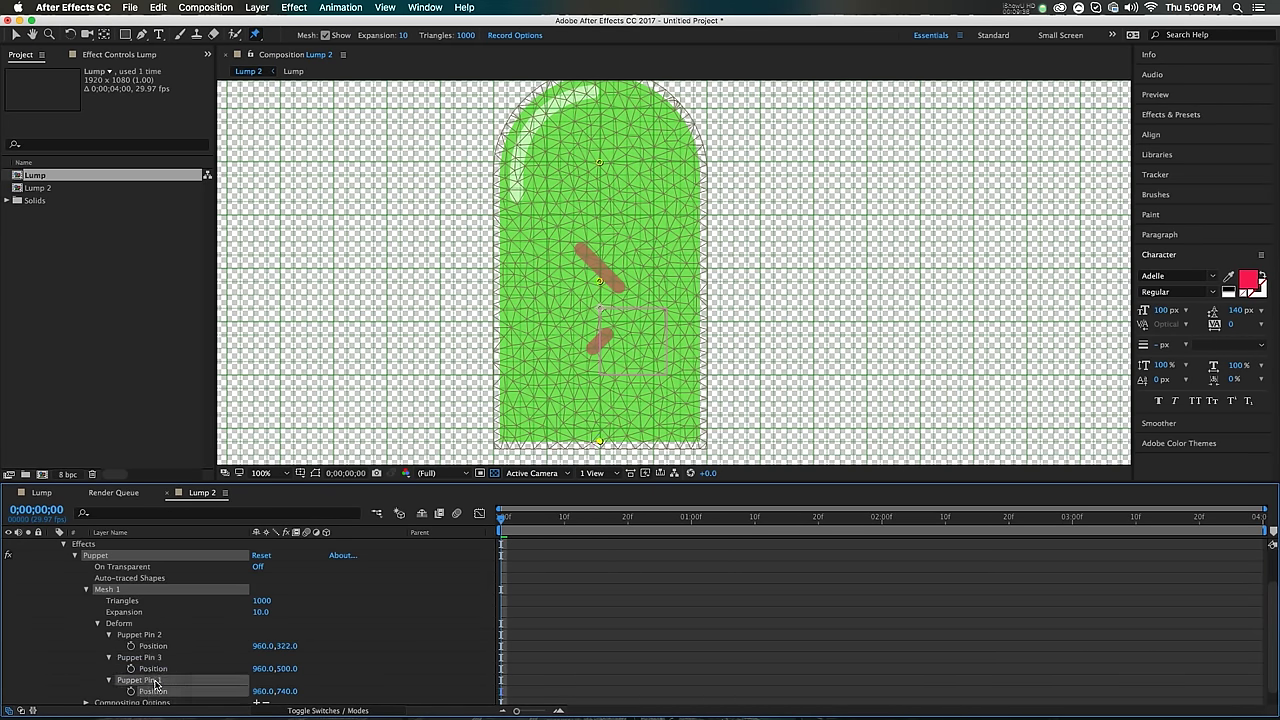
key(super+c)
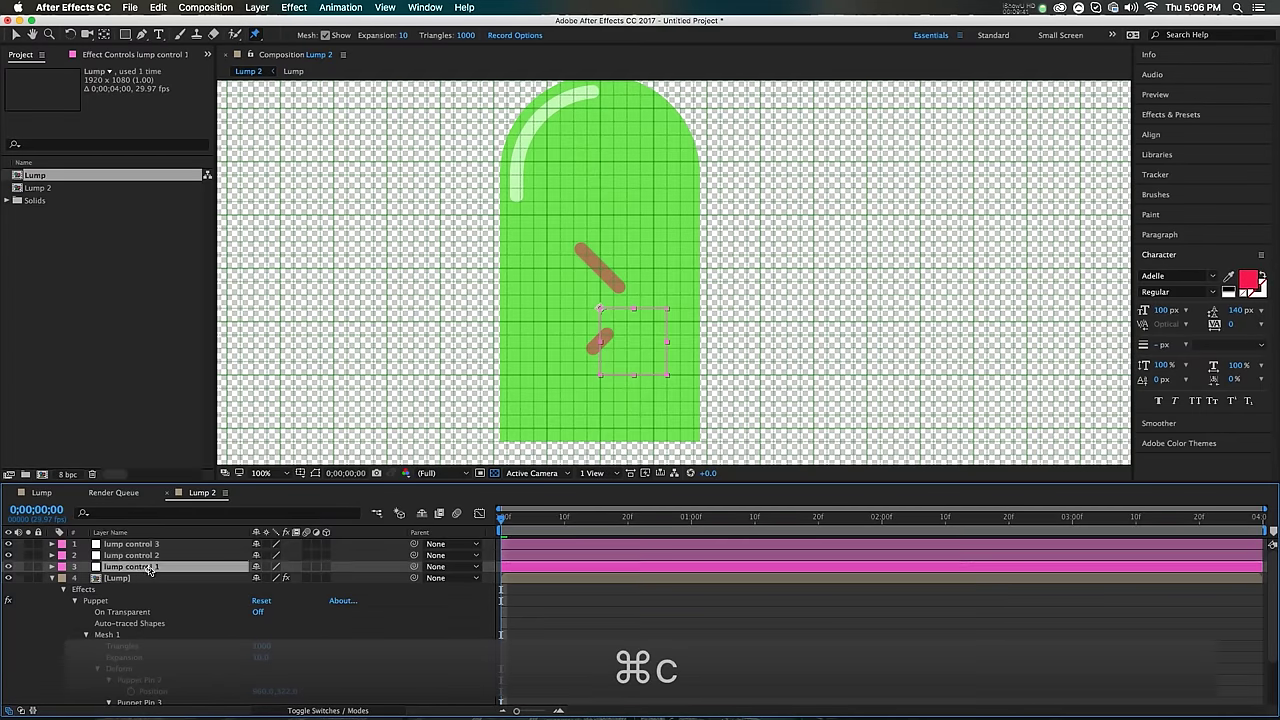
key(p)
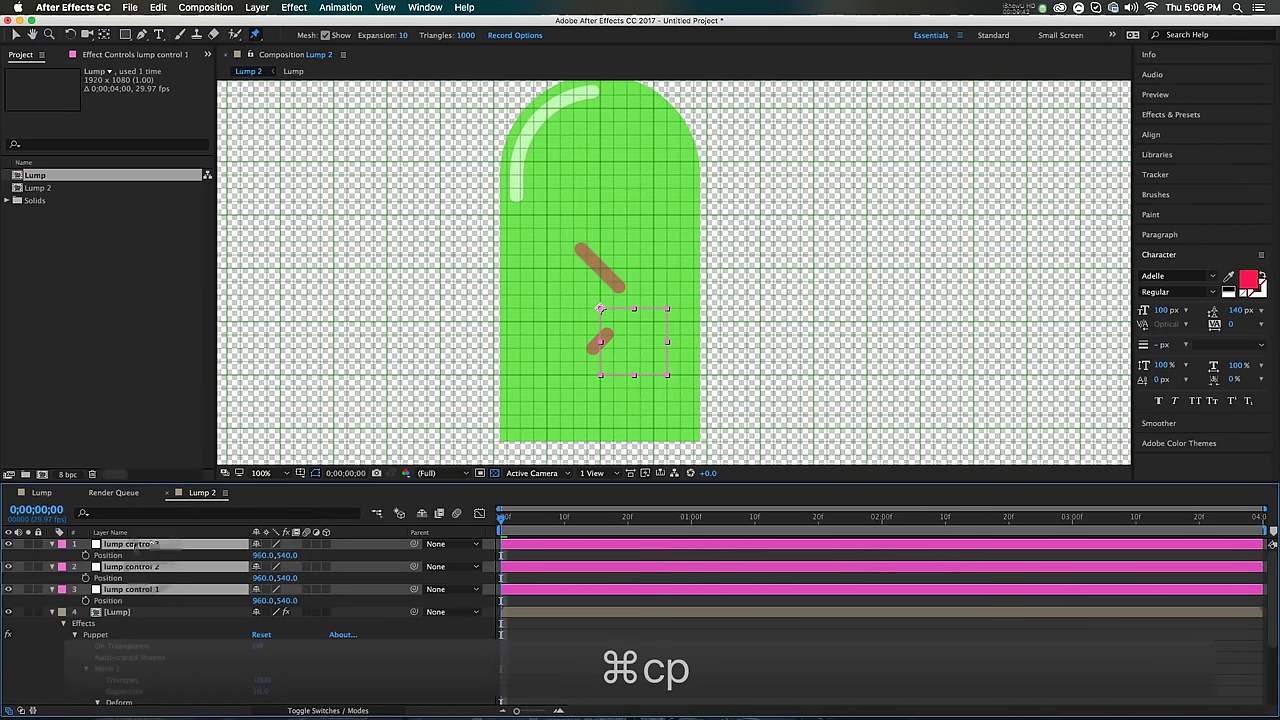
click(130, 589)
key(super+v)
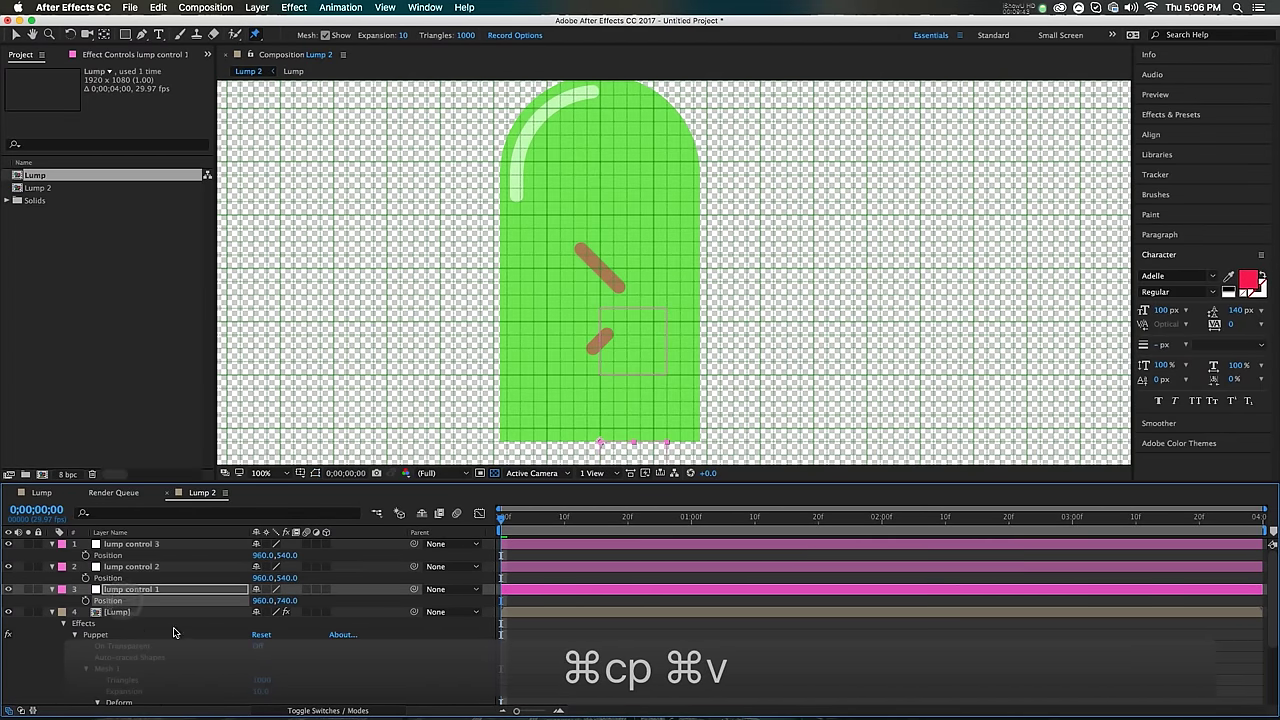
click(120, 611)
scroll(129, 580, down, 2)
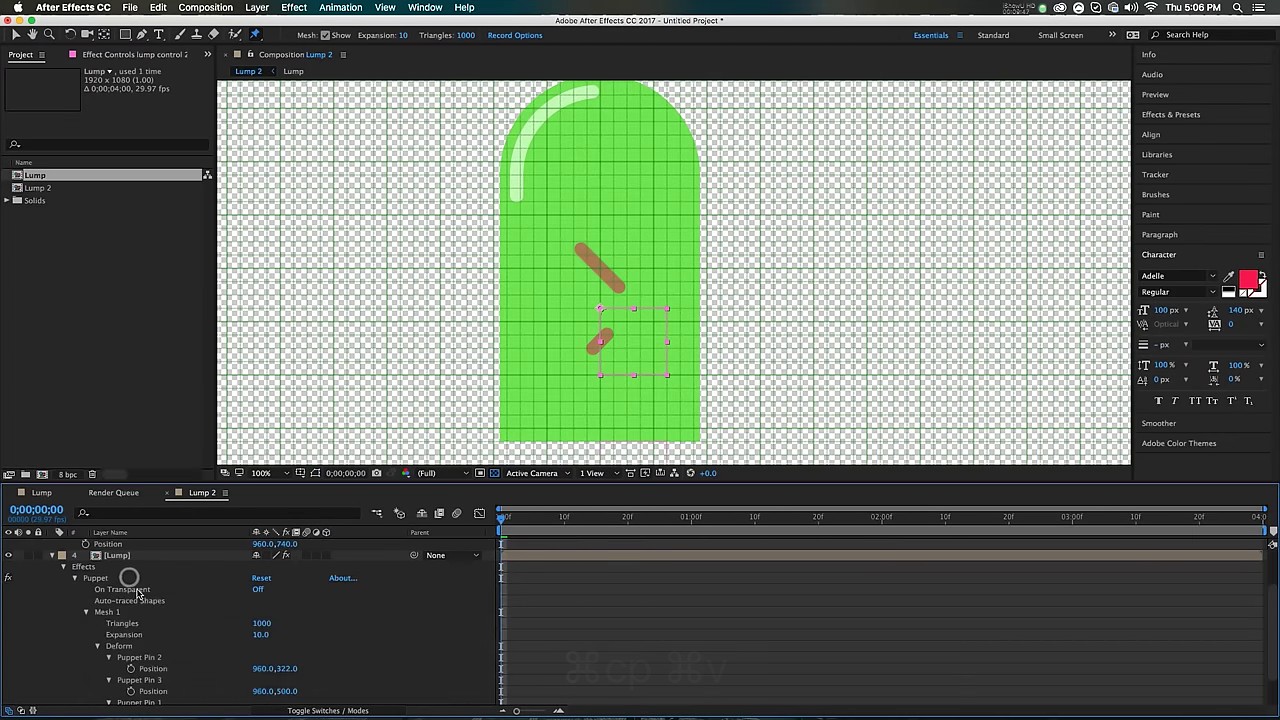
click(150, 691)
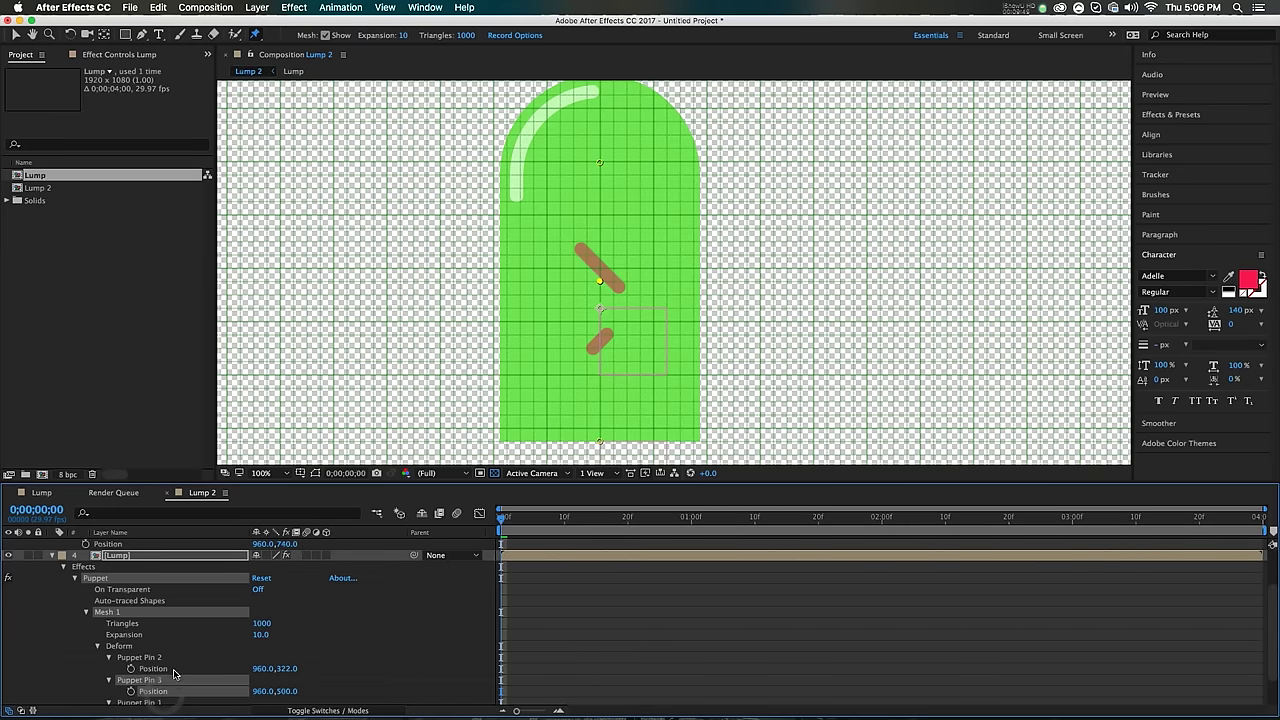
key(super+c)
scroll(133, 572, up, 2)
click(133, 572)
key(super+v)
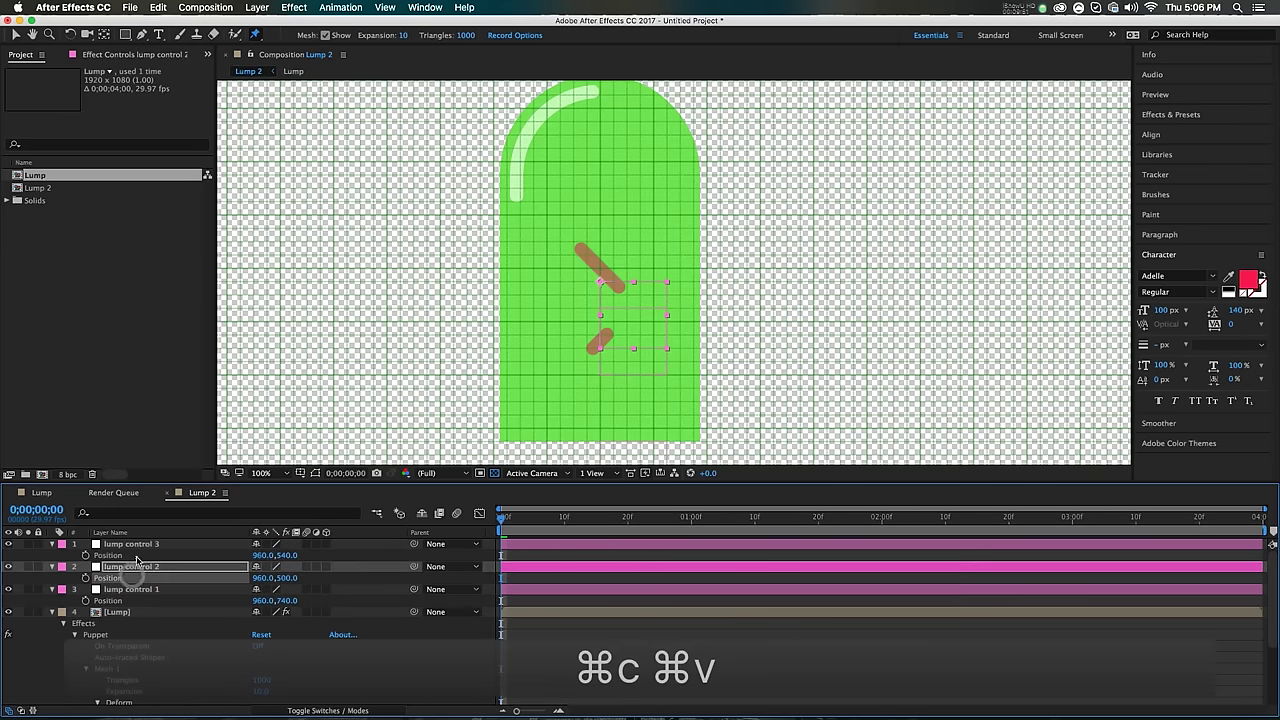
Step: Paste the top pin position (960,322) into lump control 3, then select all three controls
scroll(133, 572, down, 2)
click(160, 679)
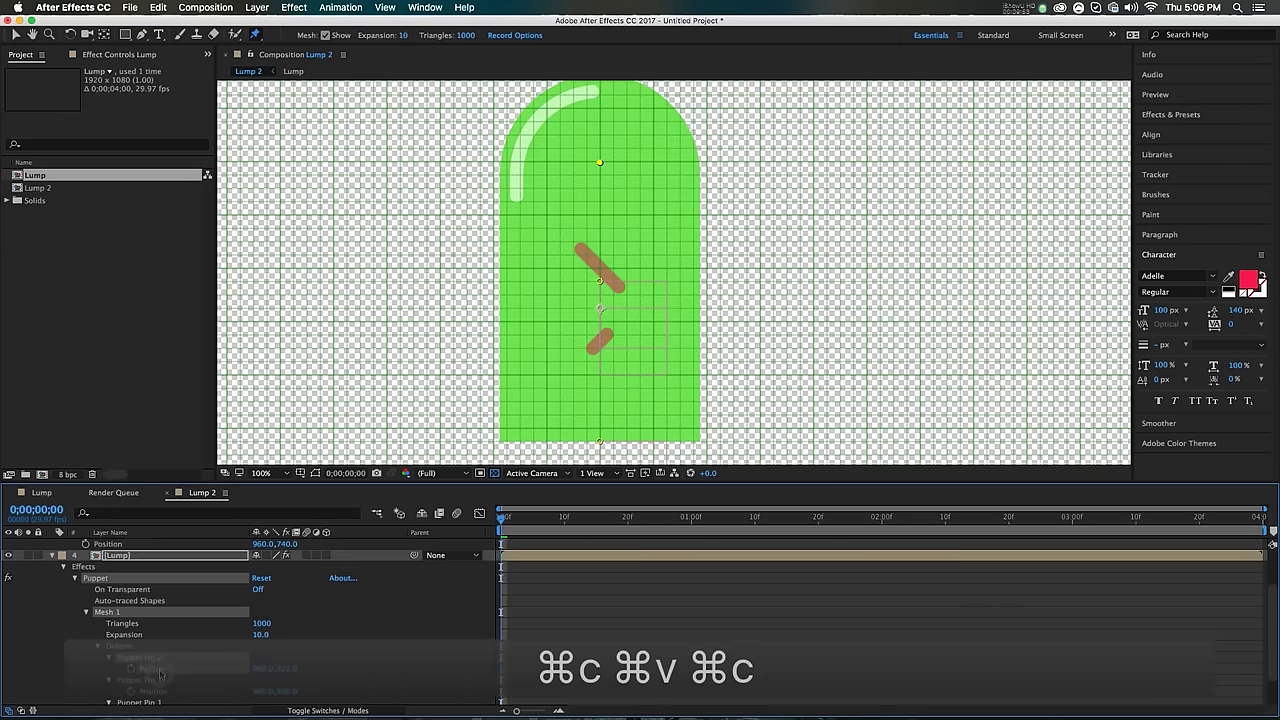
key(super+c)
scroll(143, 607, up, 2)
click(128, 557)
key(super+v)
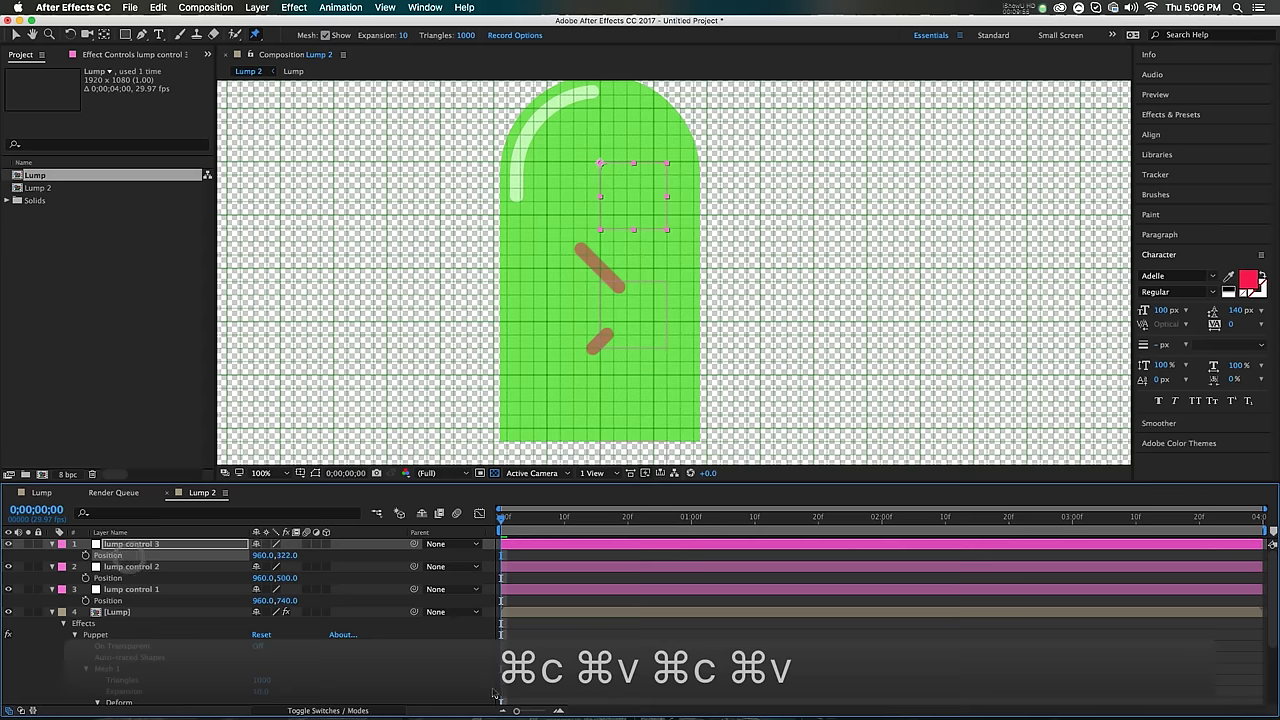
click(442, 669)
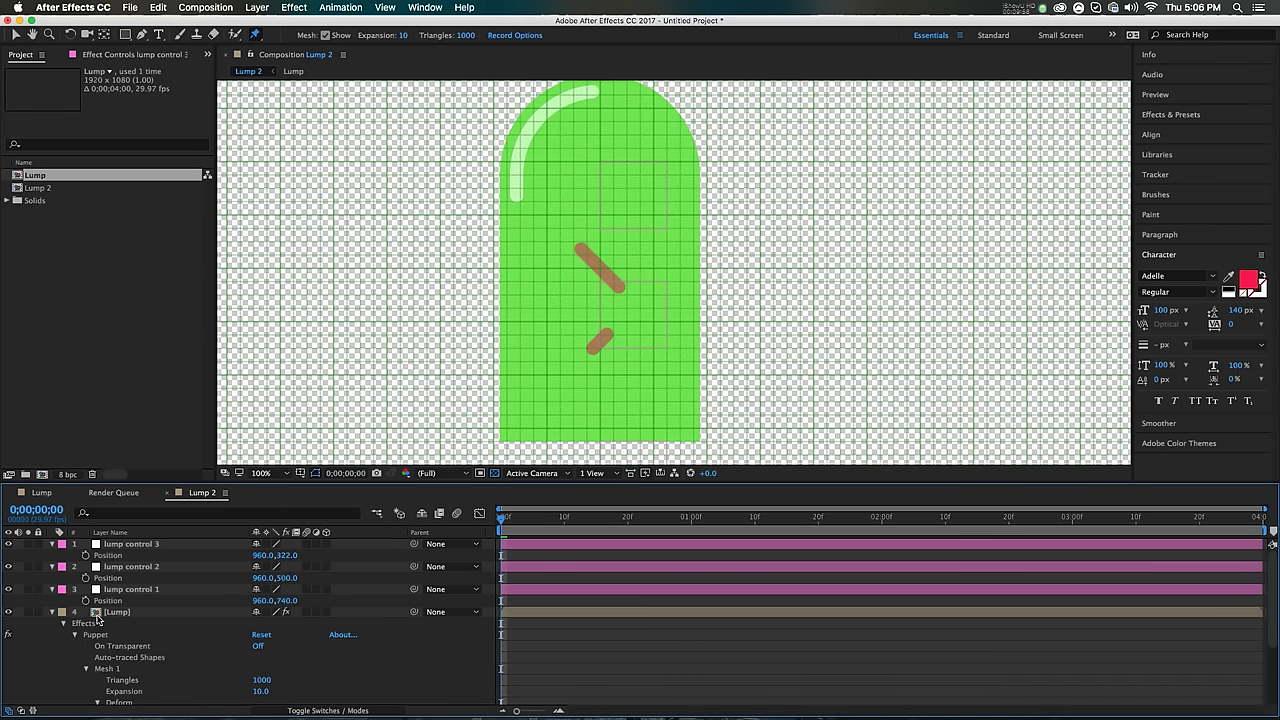
click(116, 613)
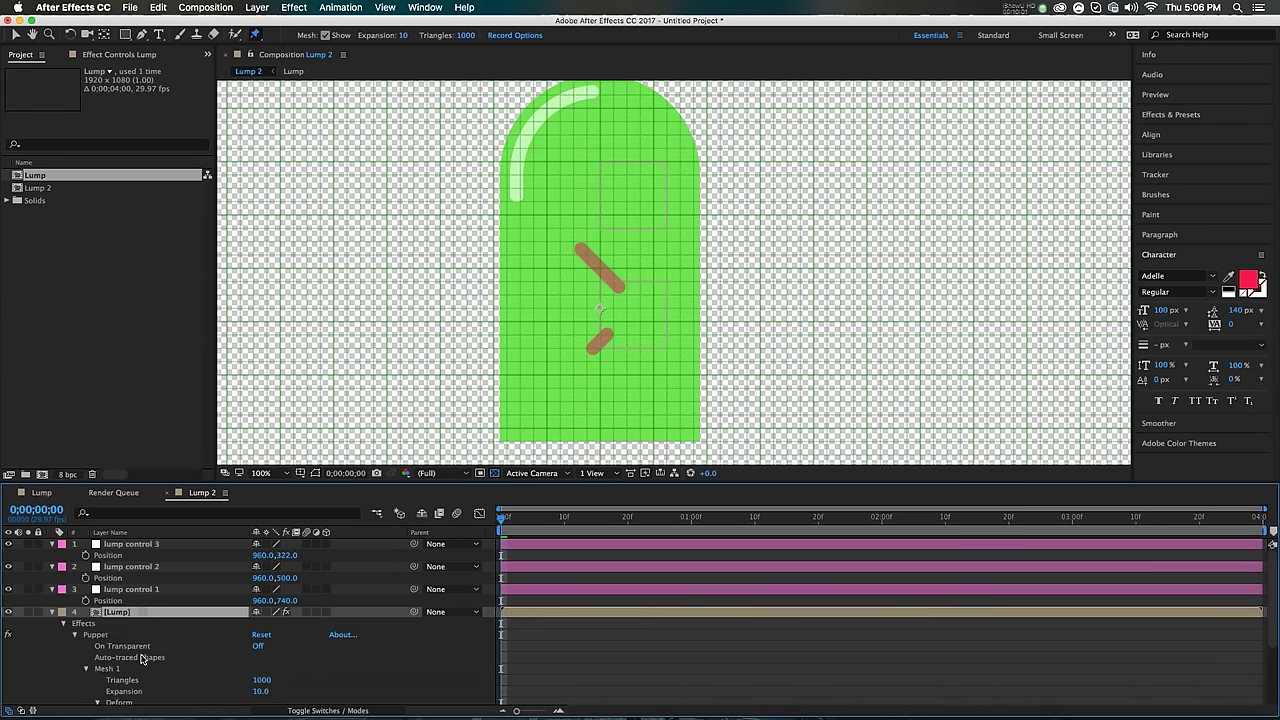
scroll(143, 657, down, 3)
scroll(147, 668, up, 3)
click(128, 591)
shift+click(130, 567)
shift+click(130, 544)
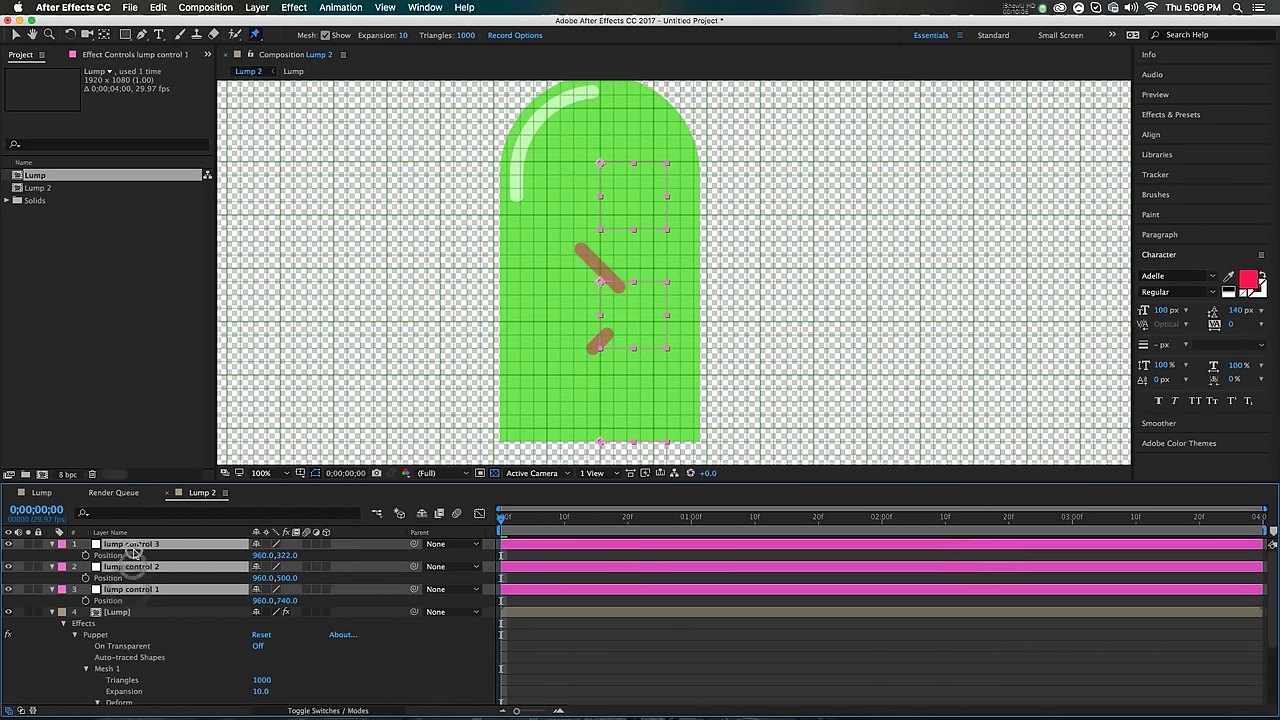
Step: Parent lump control 3 to lump control 2
click(419, 643)
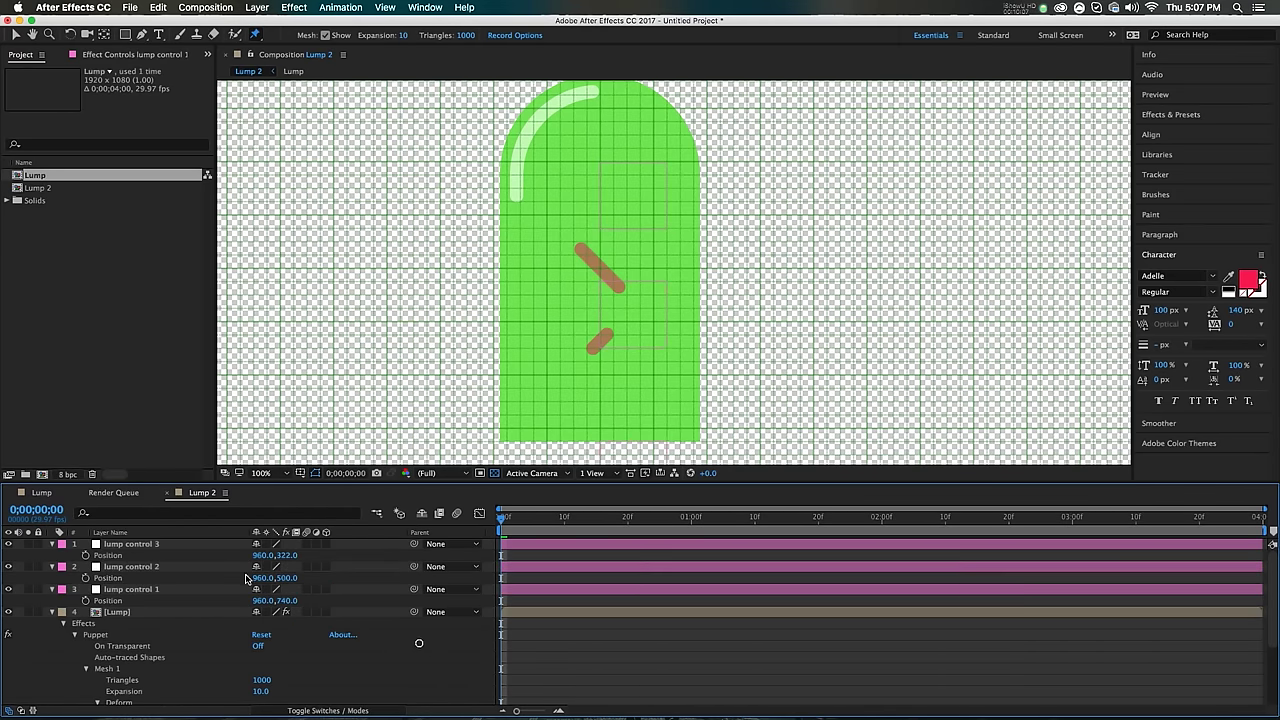
click(163, 544)
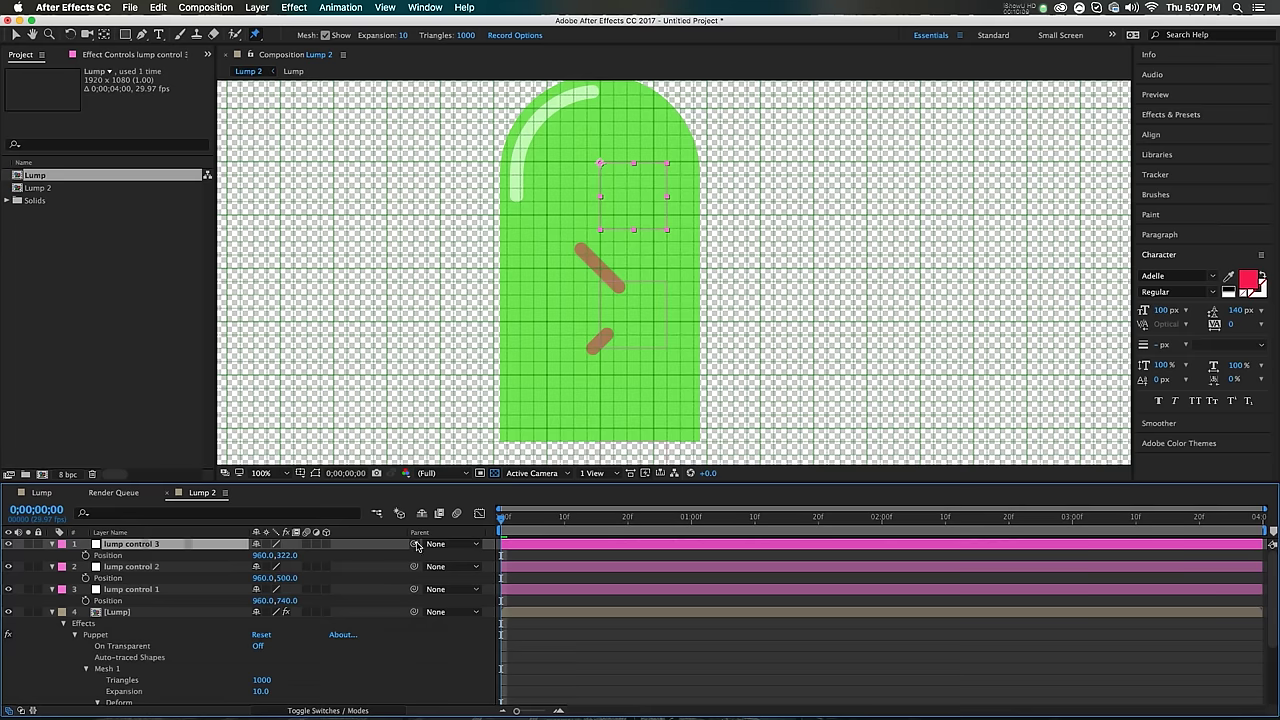
drag(414, 543, 409, 589)
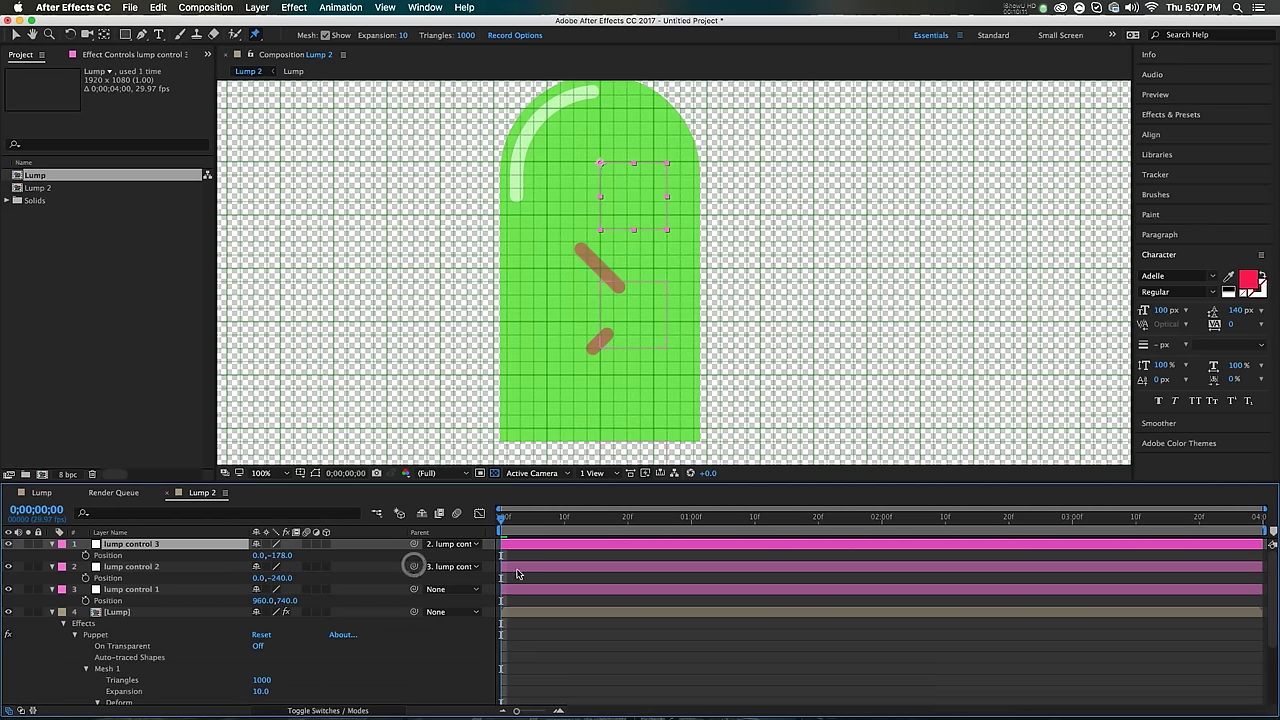
Step: Keyframe the controls' rotation from 15° at 0f to 0° at 10f, ease with F9, and preview
shift+click(150, 589)
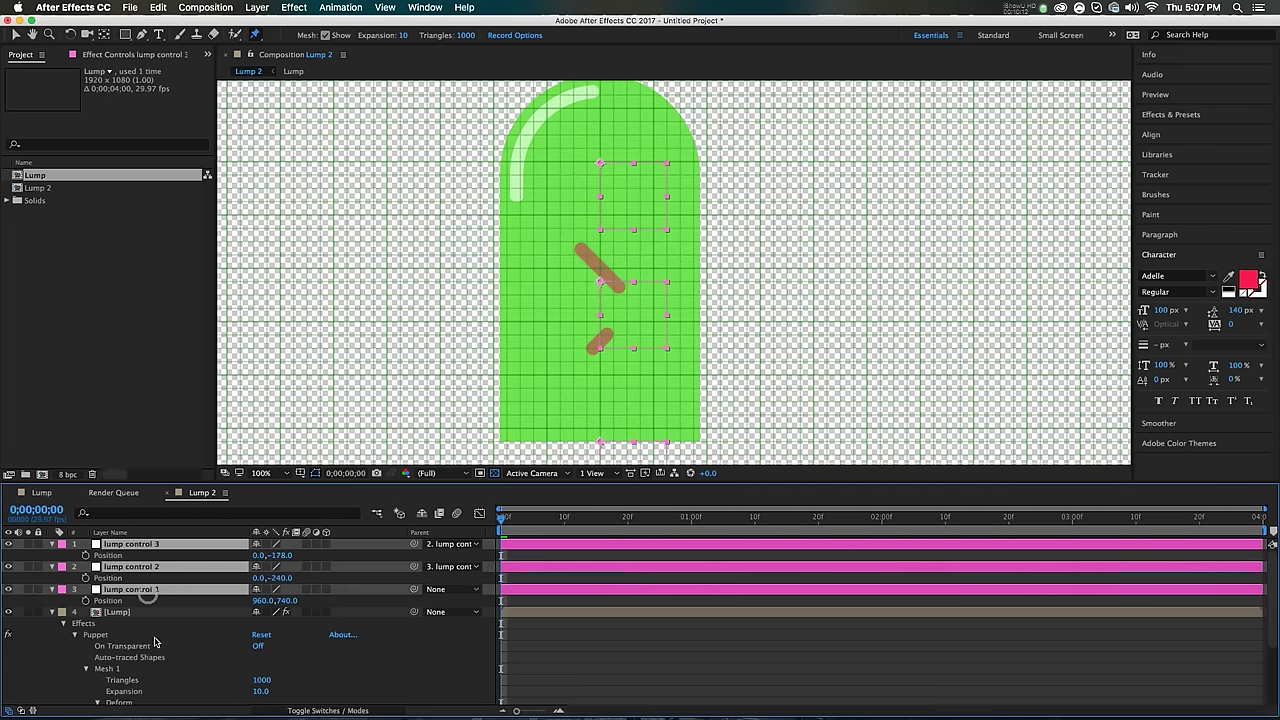
key(r)
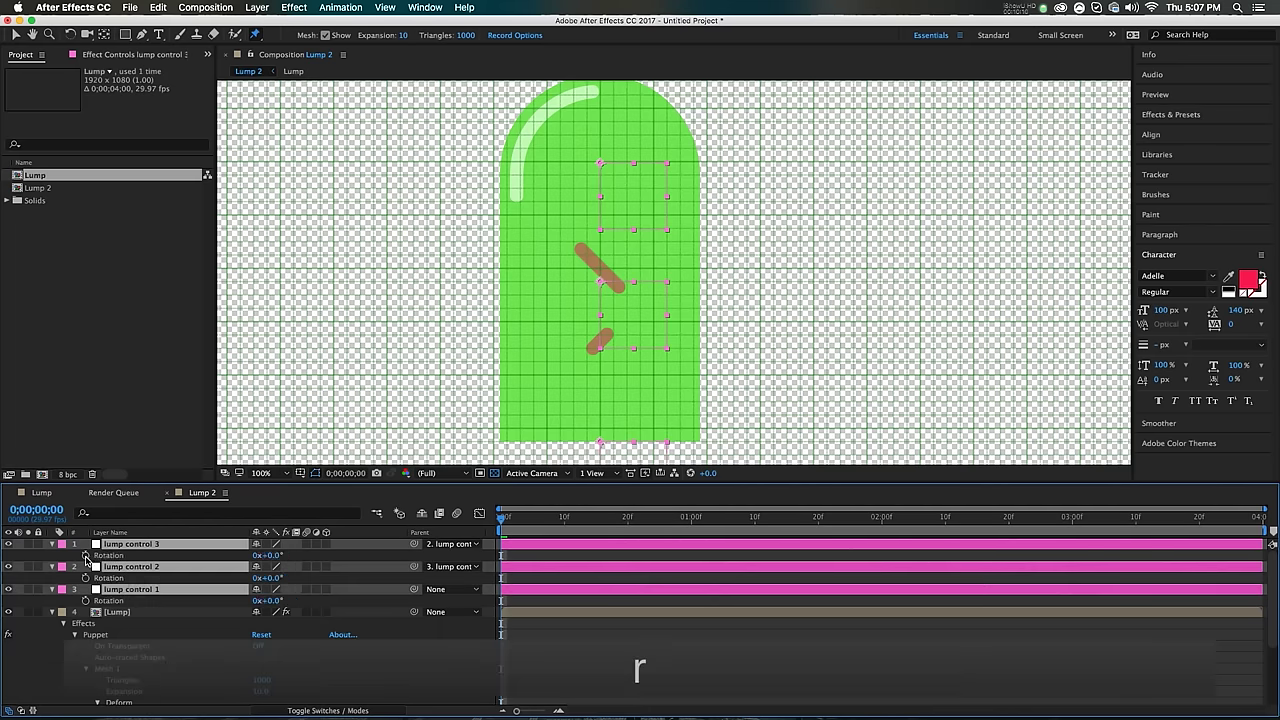
click(85, 556)
drag(500, 556, 566, 566)
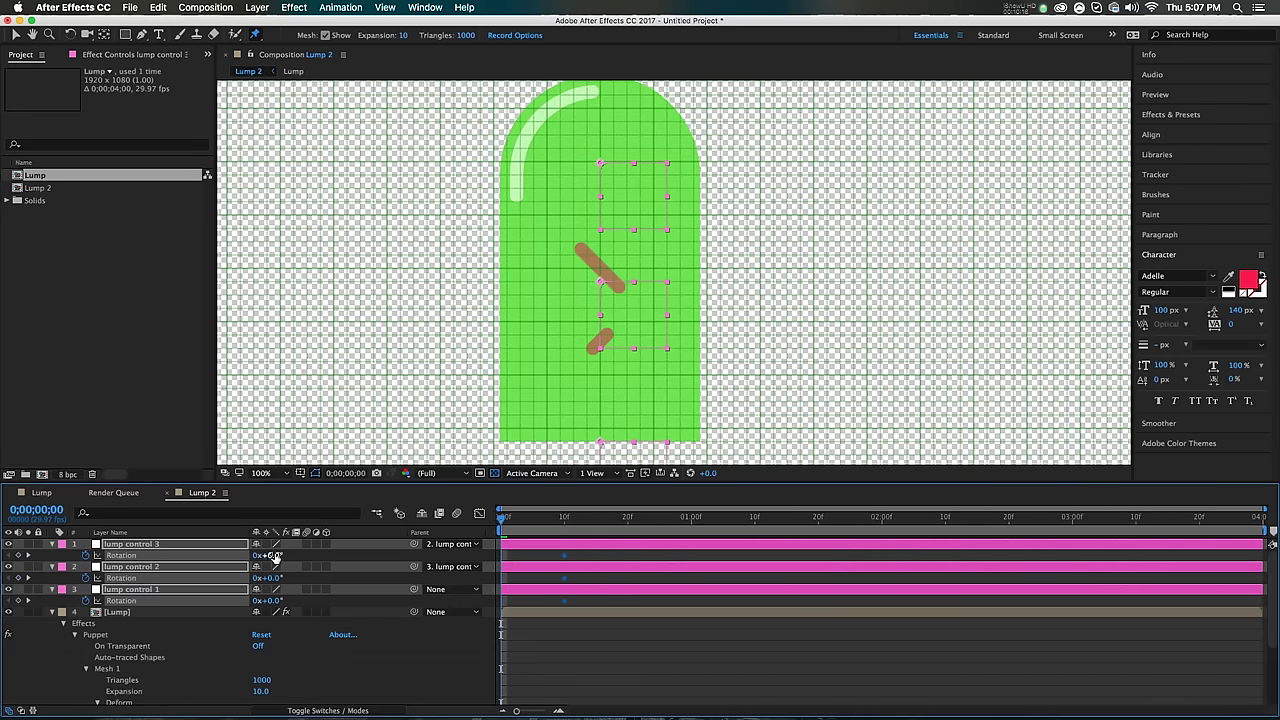
drag(268, 555, 326, 577)
key(F9)
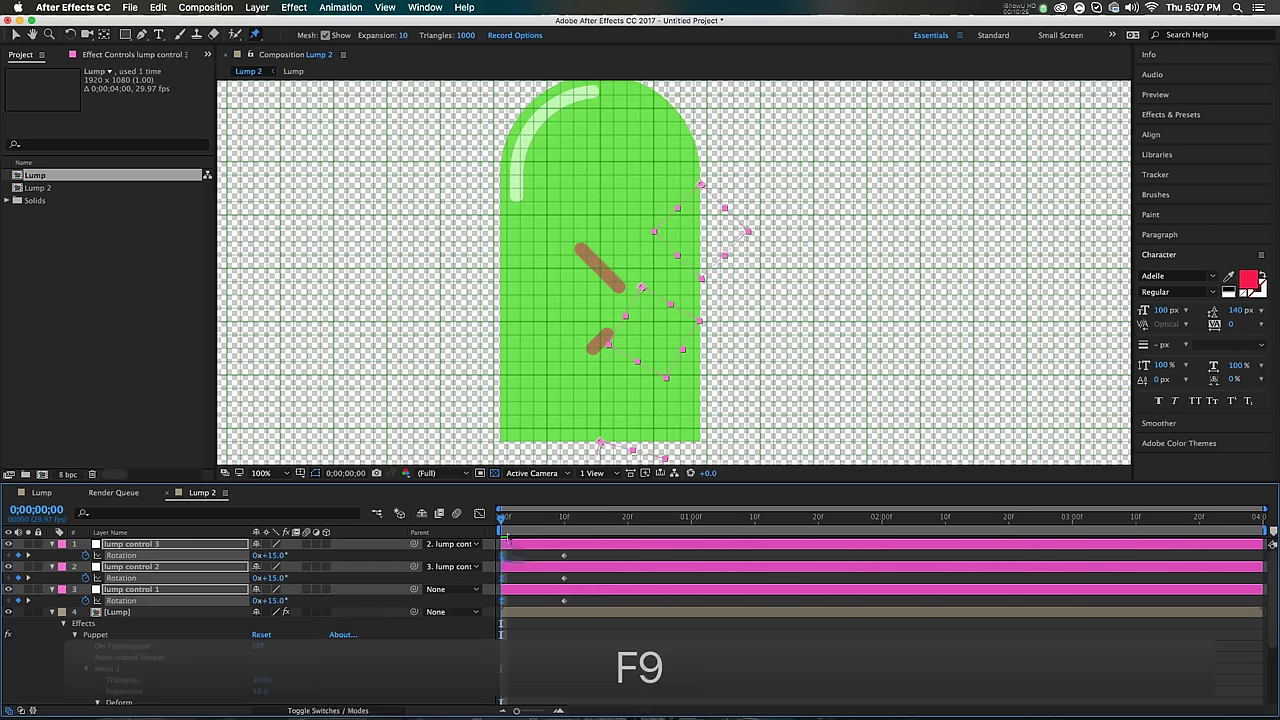
key(space)
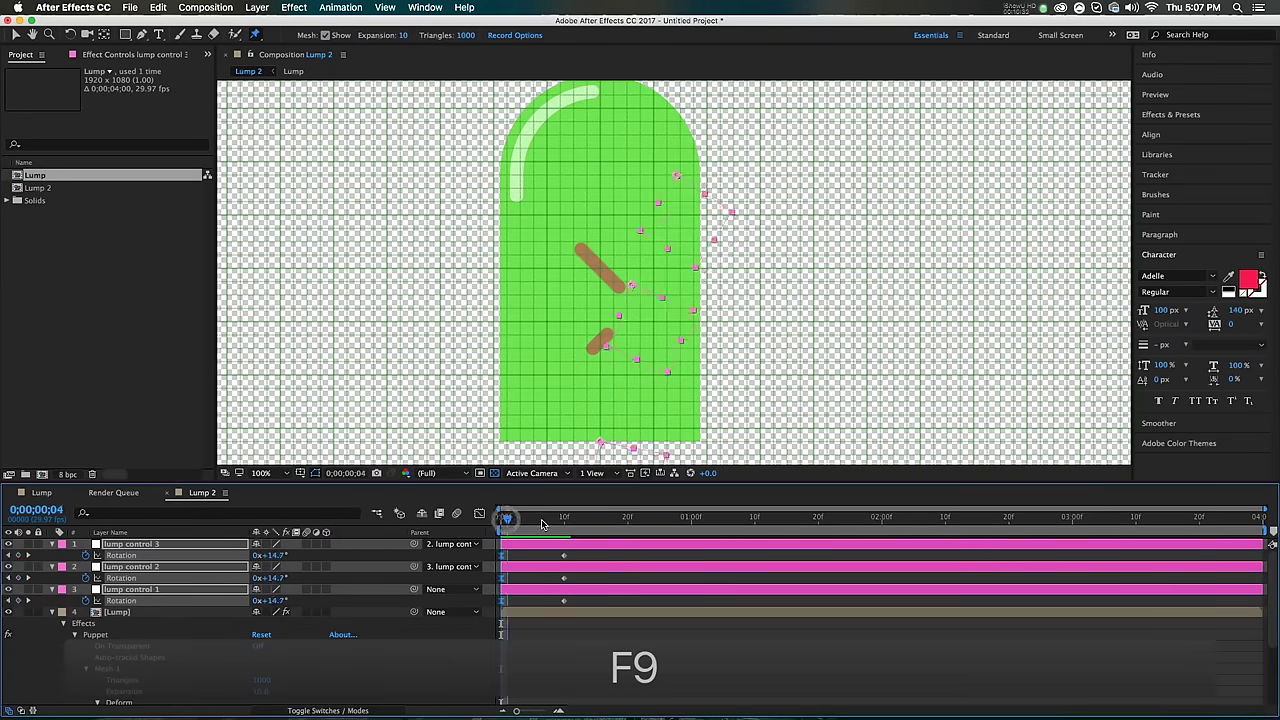
key(space)
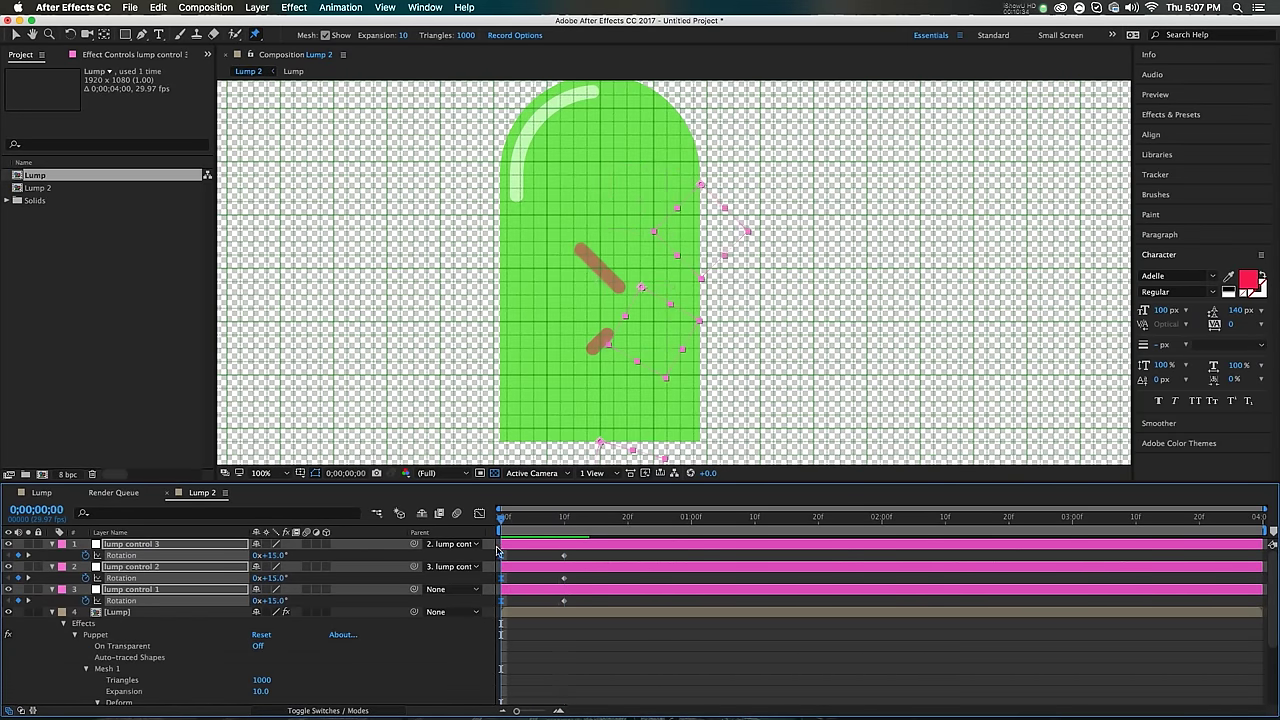
key(k)
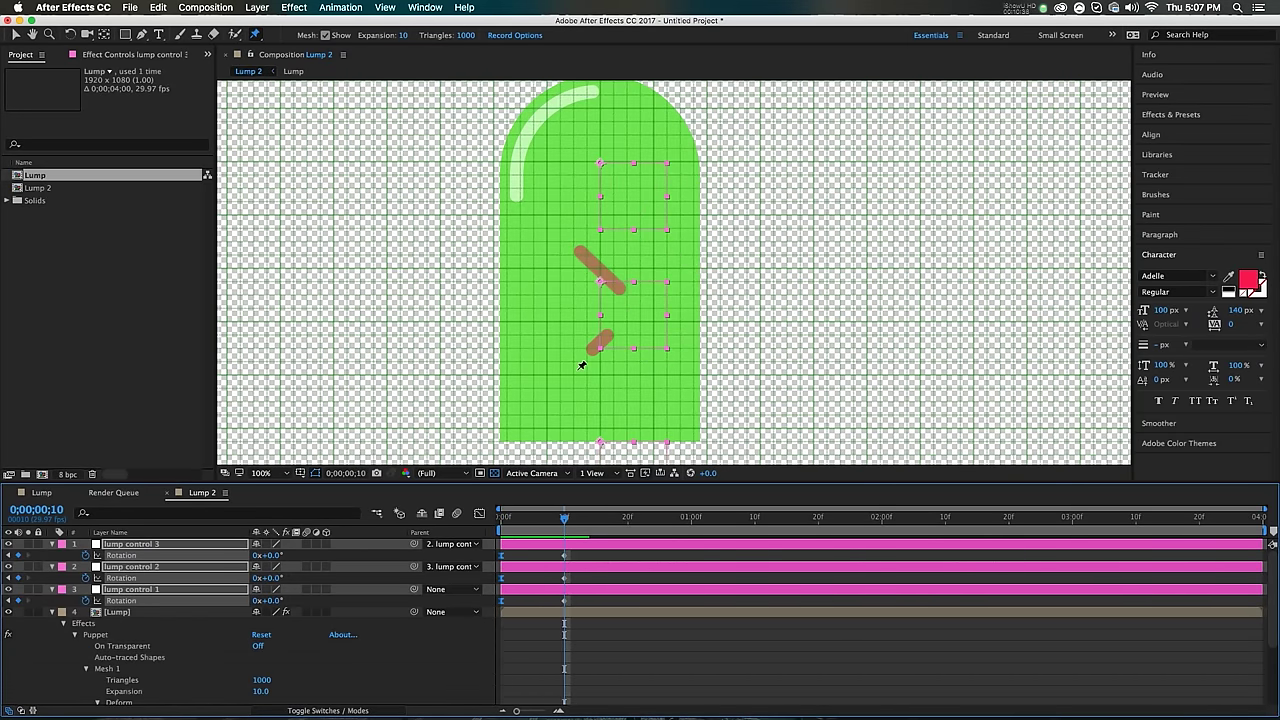
click(572, 558)
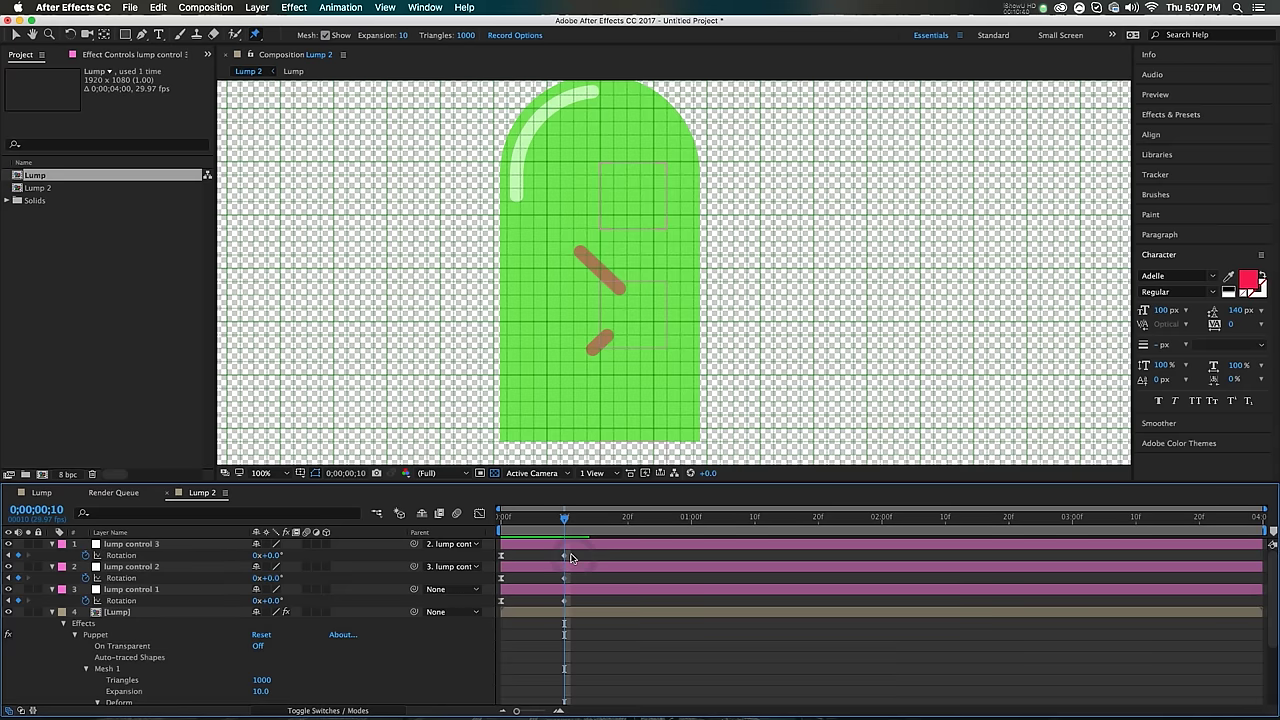
Step: Add an expression to Puppet Pin 2's Position on the Lump layer
click(211, 567)
scroll(154, 637, down, 4)
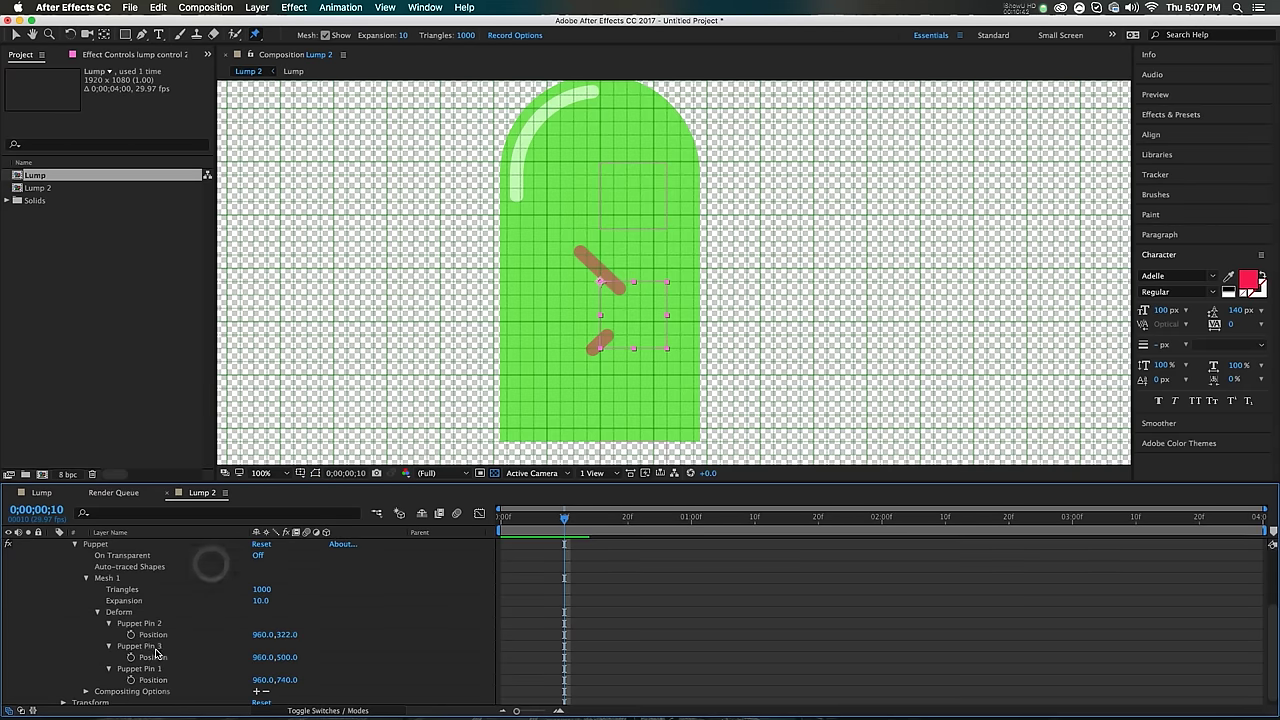
click(153, 636)
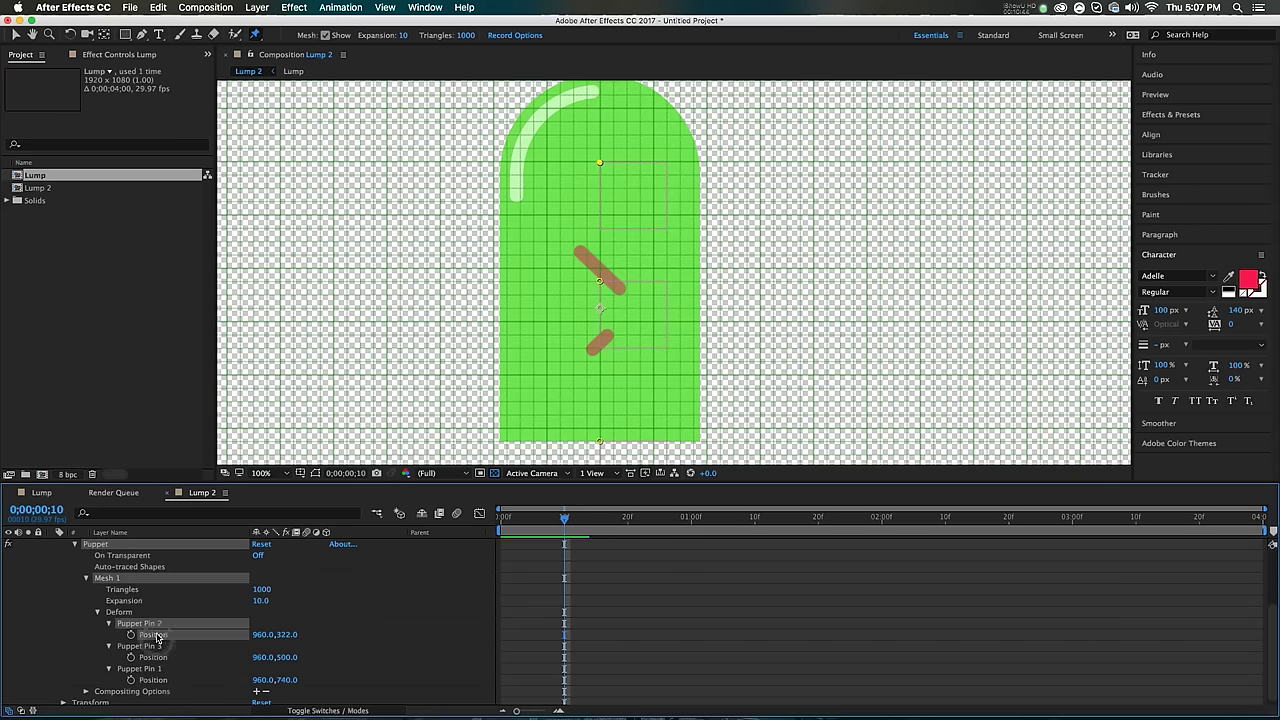
click(332, 603)
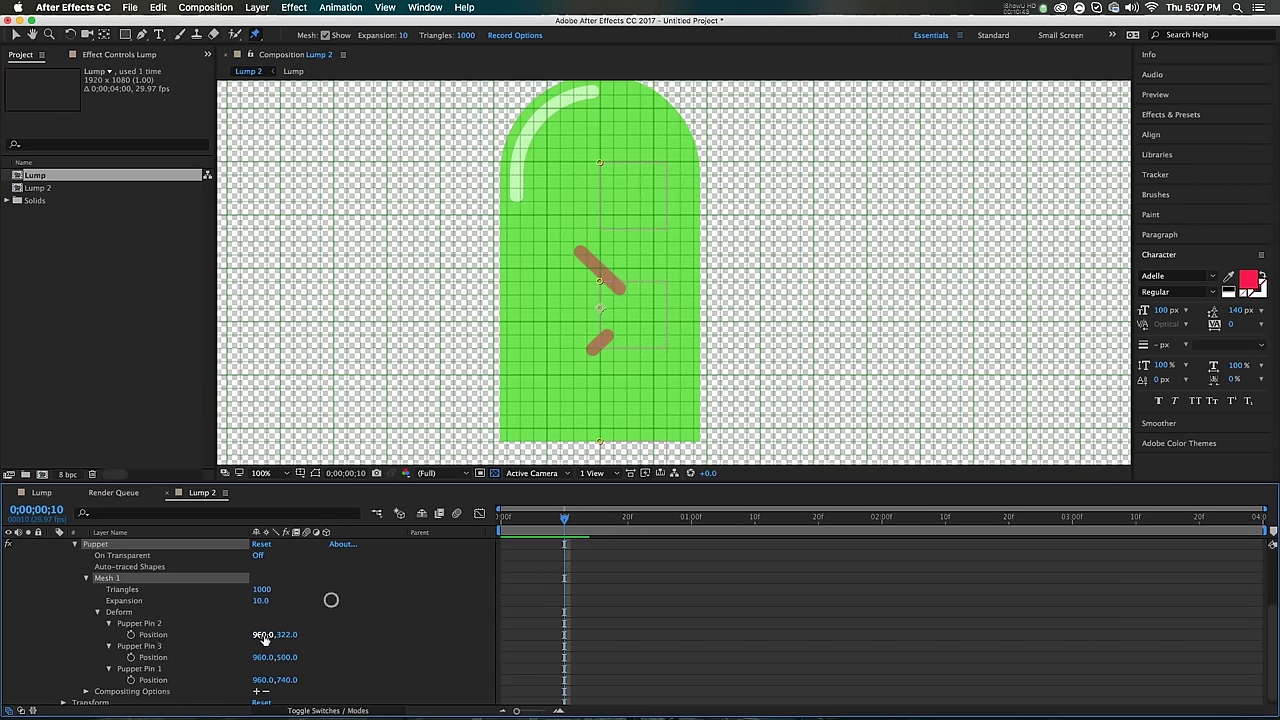
alt+click(131, 635)
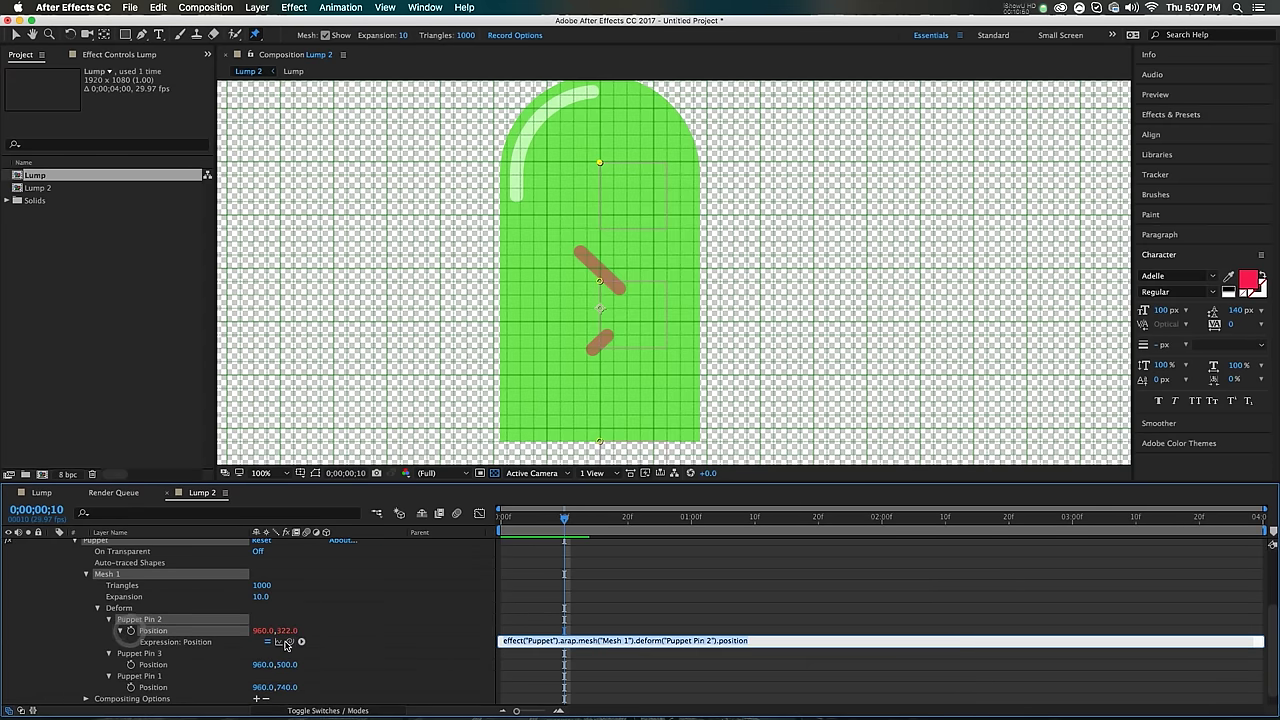
Step: Pick-whip the pin to lump control 3, then undo the link that bent the lump
scroll(286, 646, up, 5)
click(150, 548)
key(p)
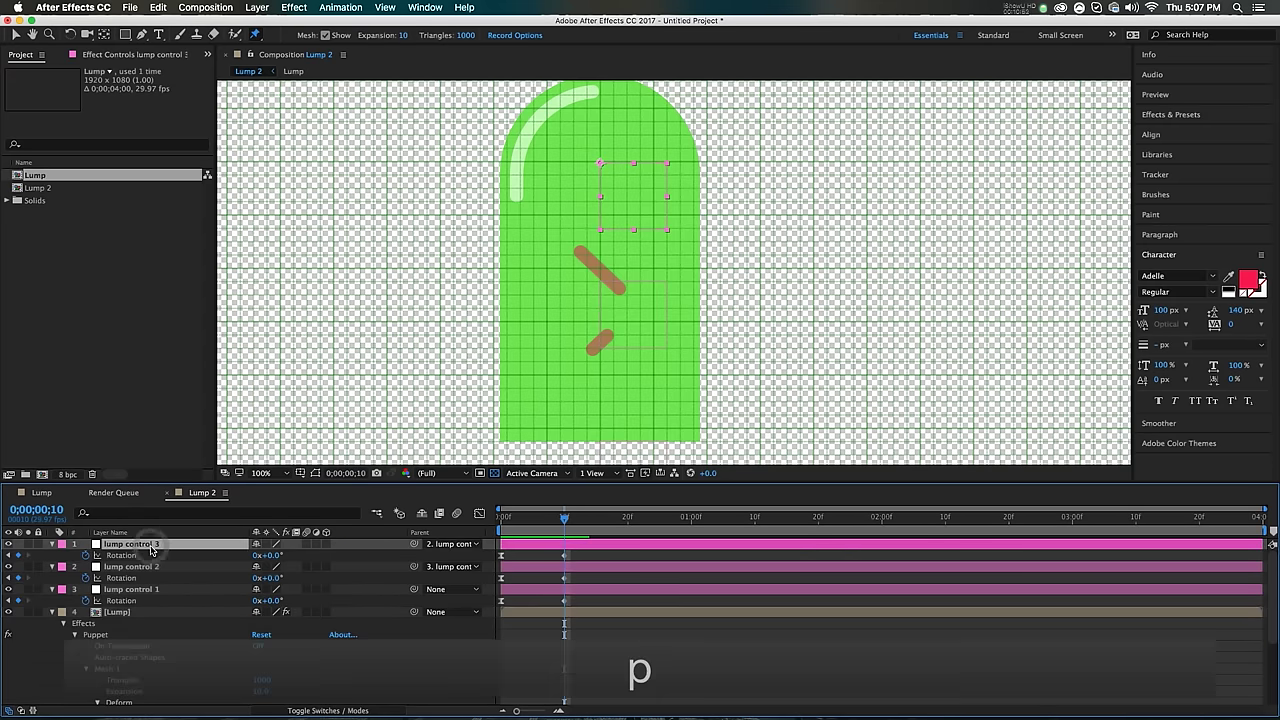
scroll(175, 612, down, 3)
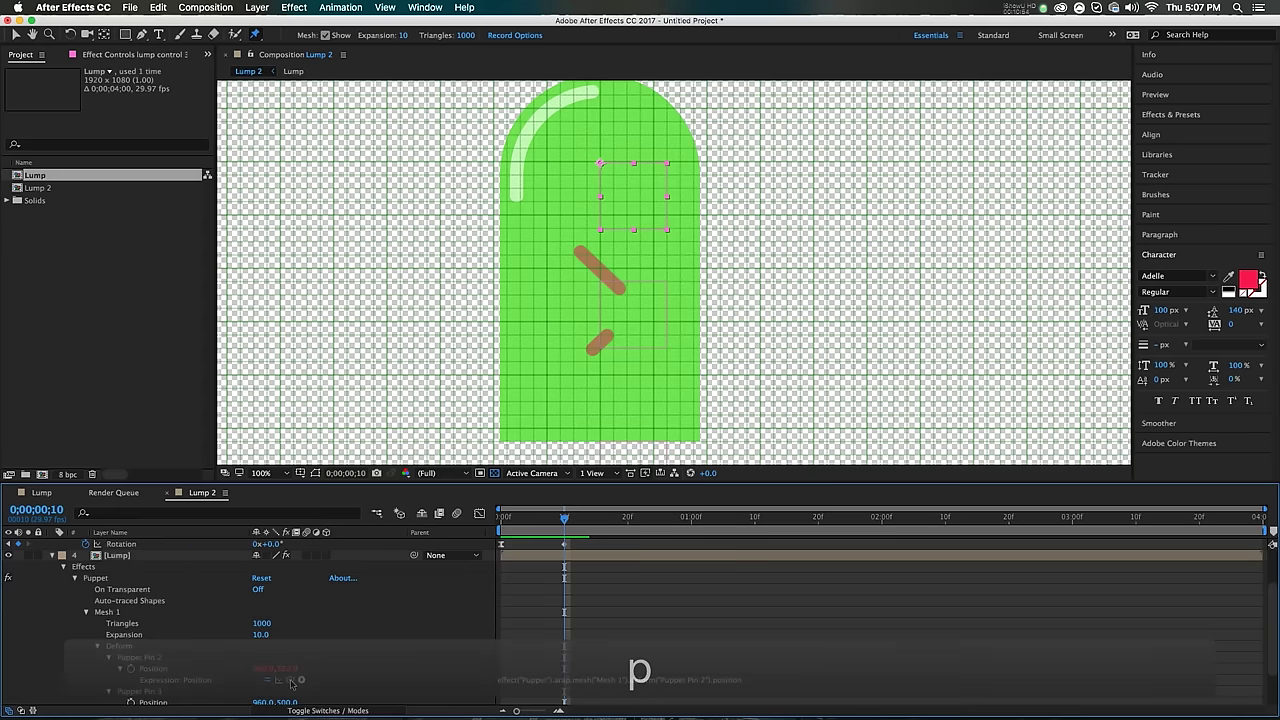
drag(291, 683, 185, 567)
scroll(286, 672, up, 3)
click(607, 658)
scroll(607, 372, down, 2)
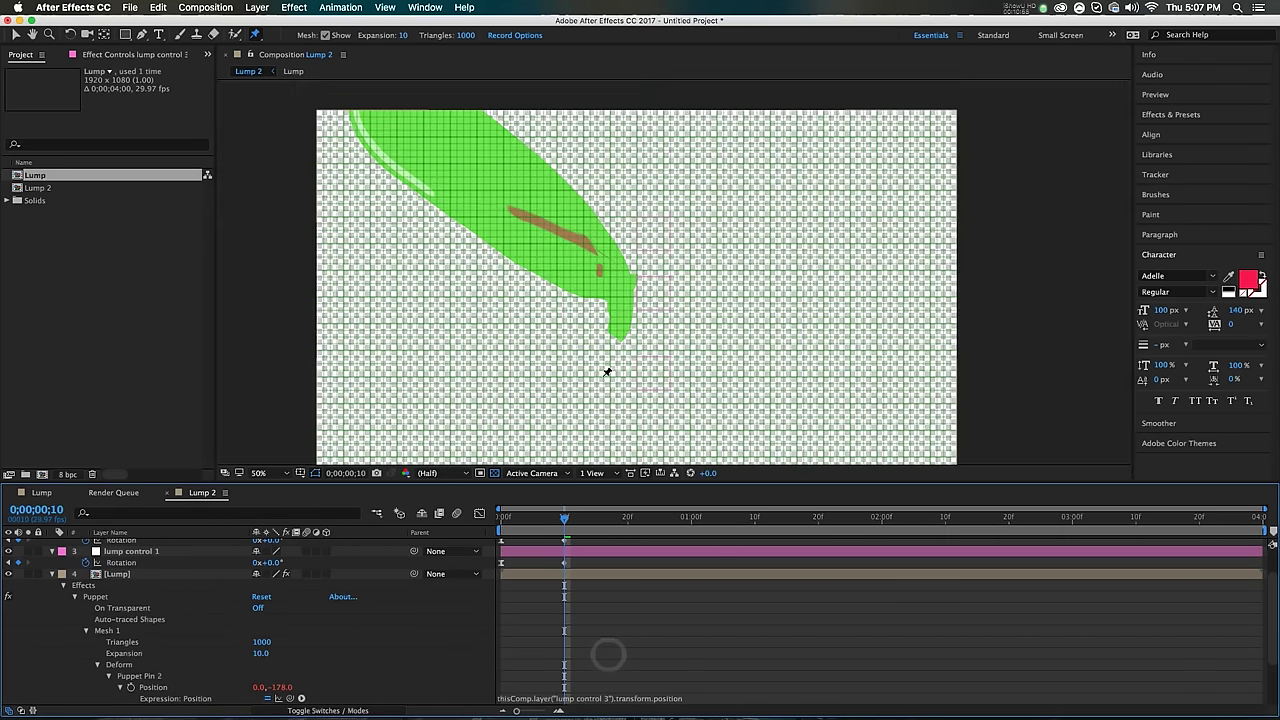
key(super+z)
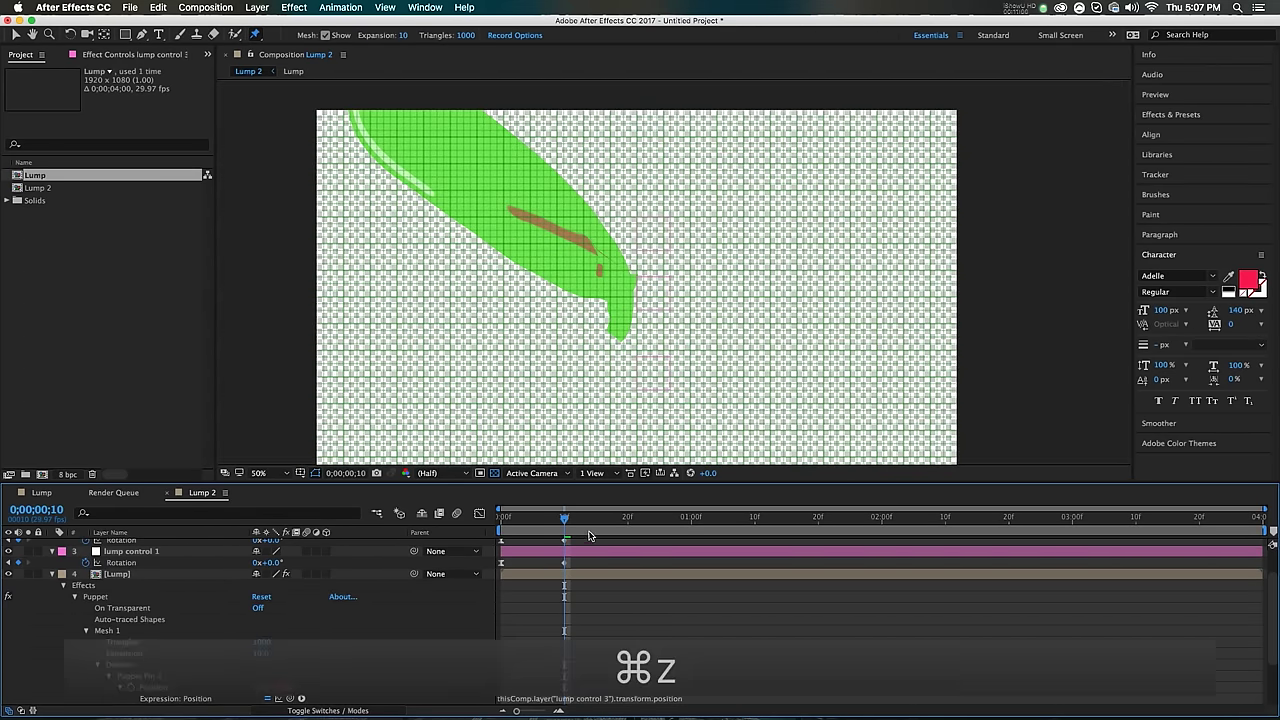
key(super+z)
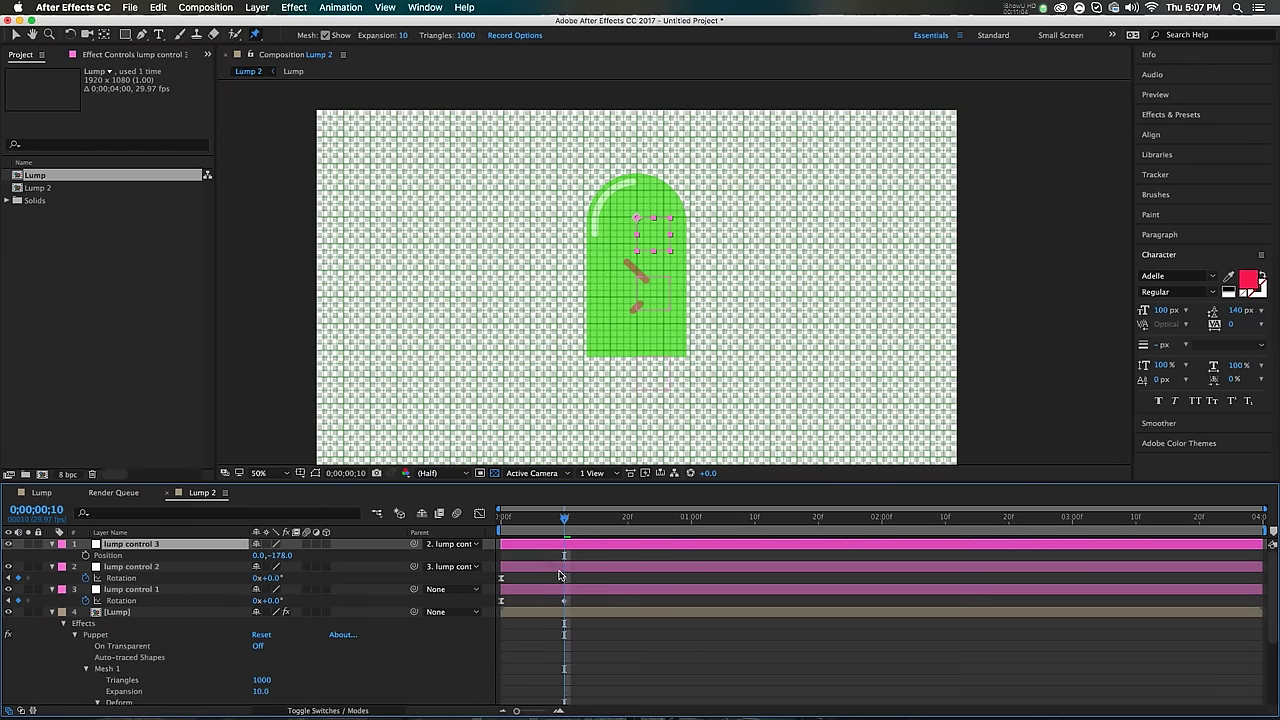
click(147, 556)
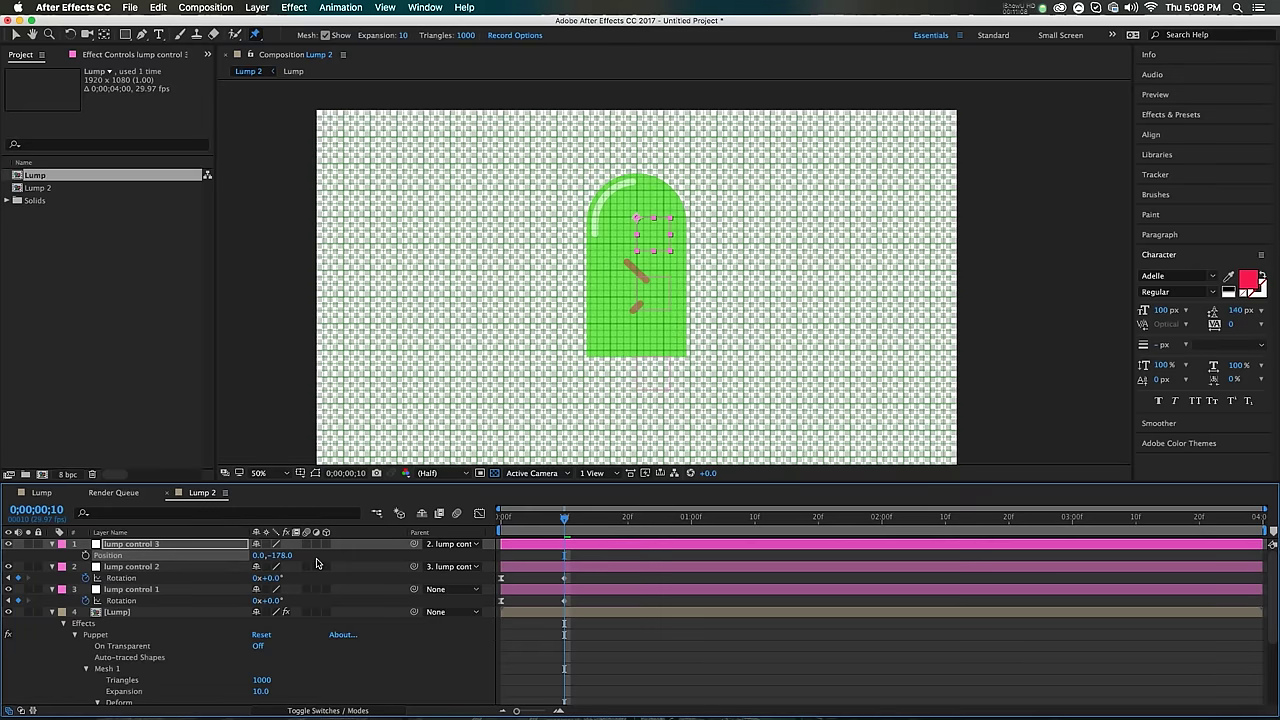
Step: Write the pin expression L=thisComp.layer("lump control 3"); L.toWorld(L.anchorPoint)
scroll(316, 563, down, 3)
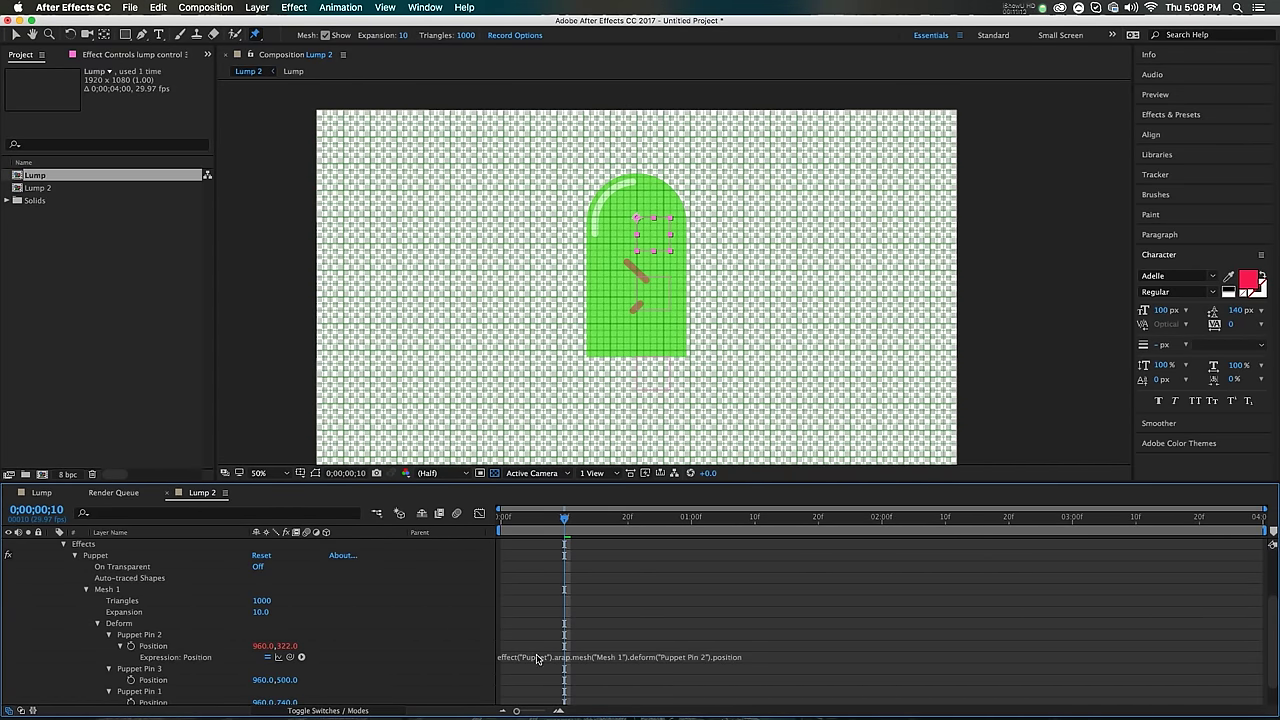
click(576, 662)
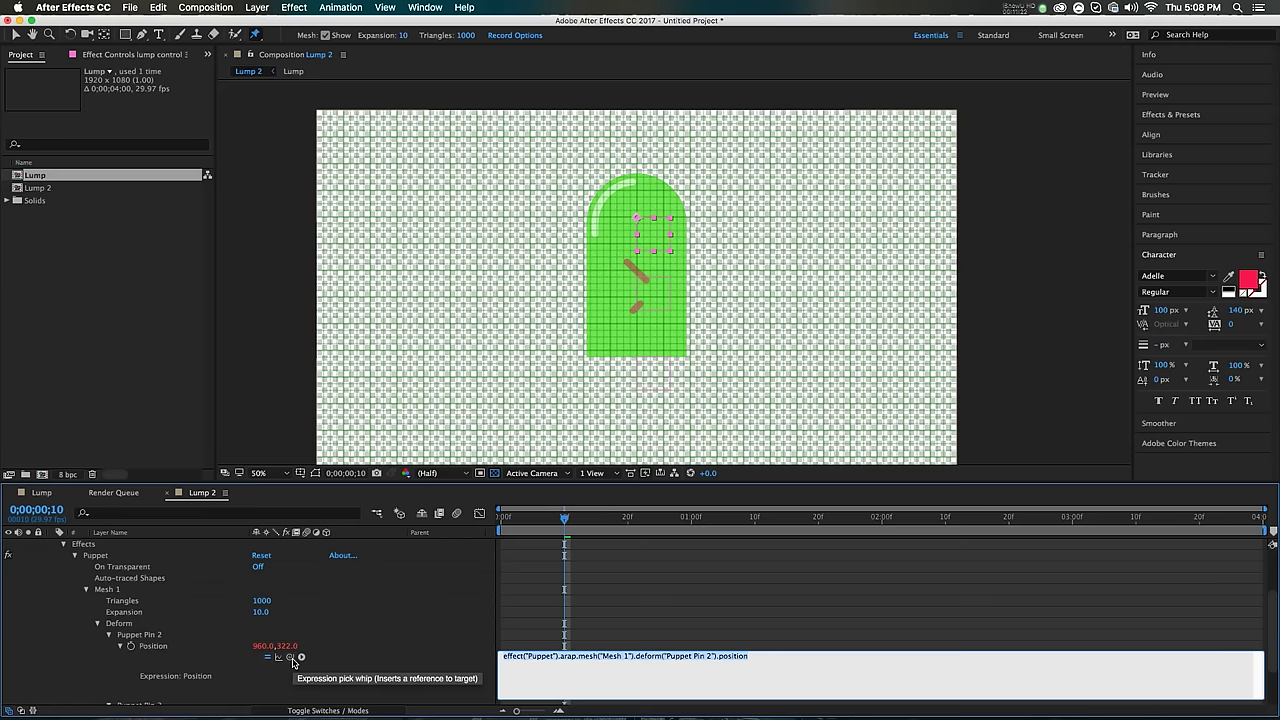
text(l)
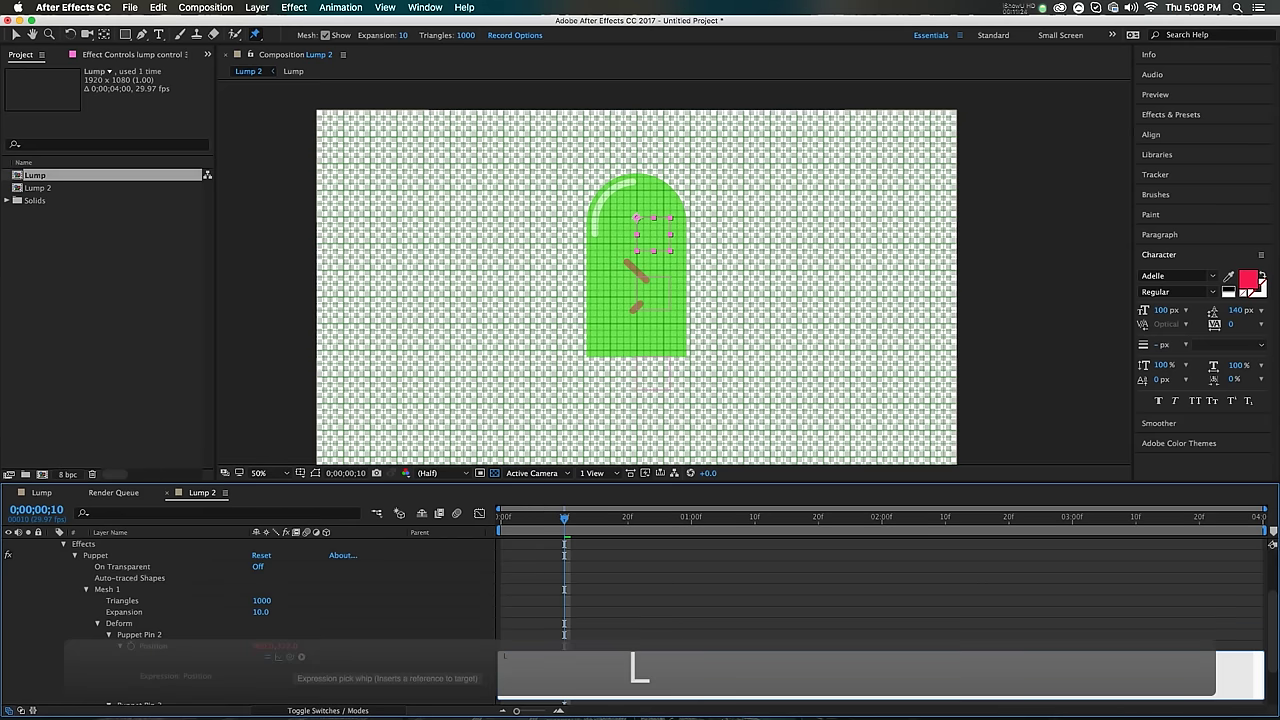
text(=)
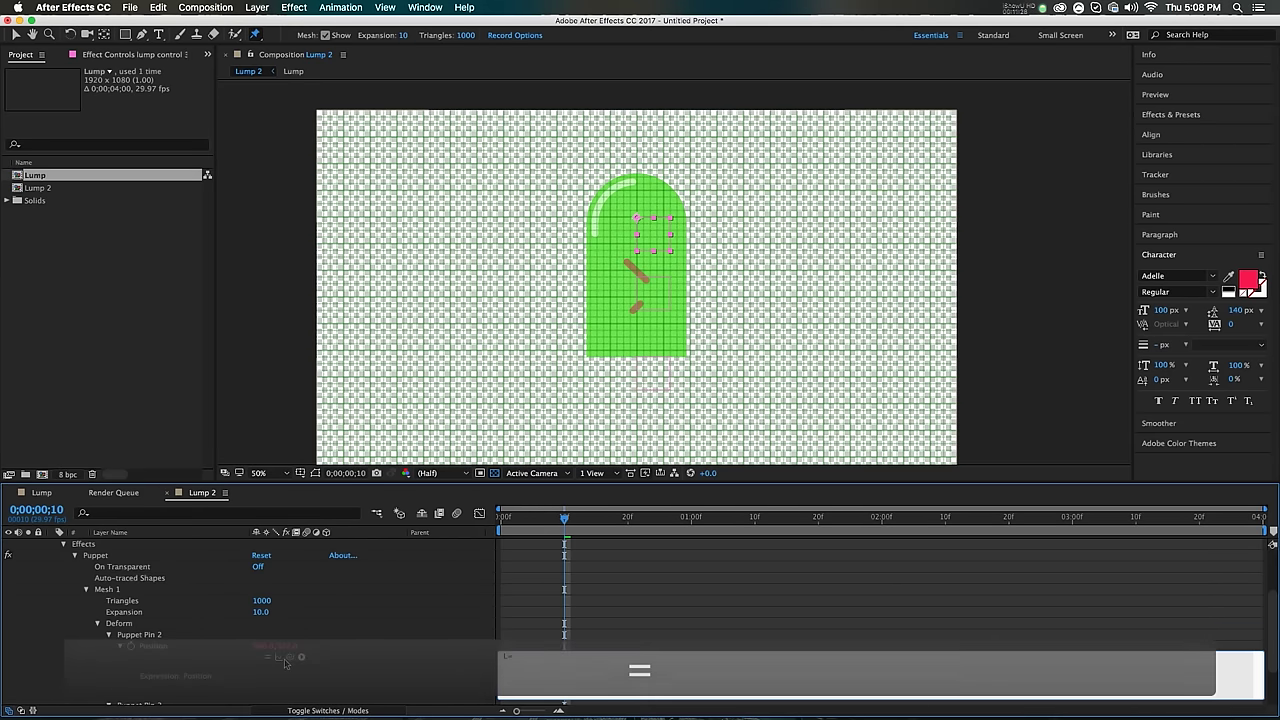
drag(289, 656, 181, 560)
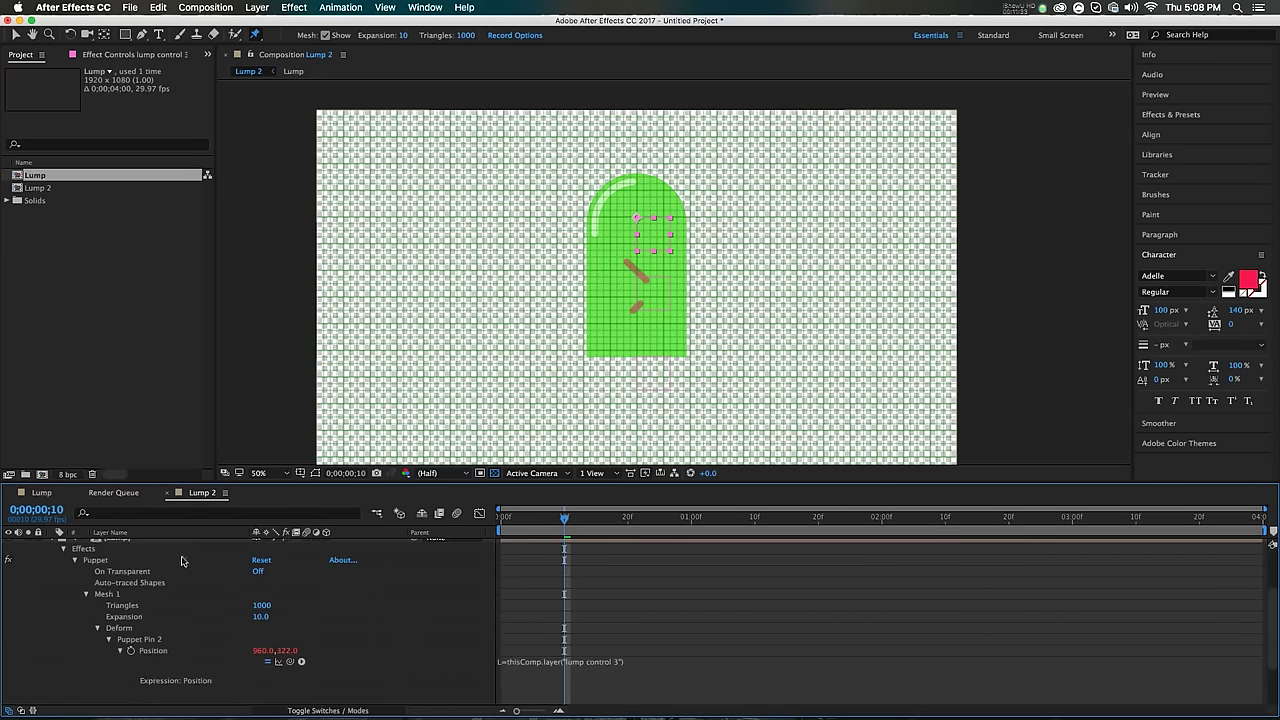
click(630, 662)
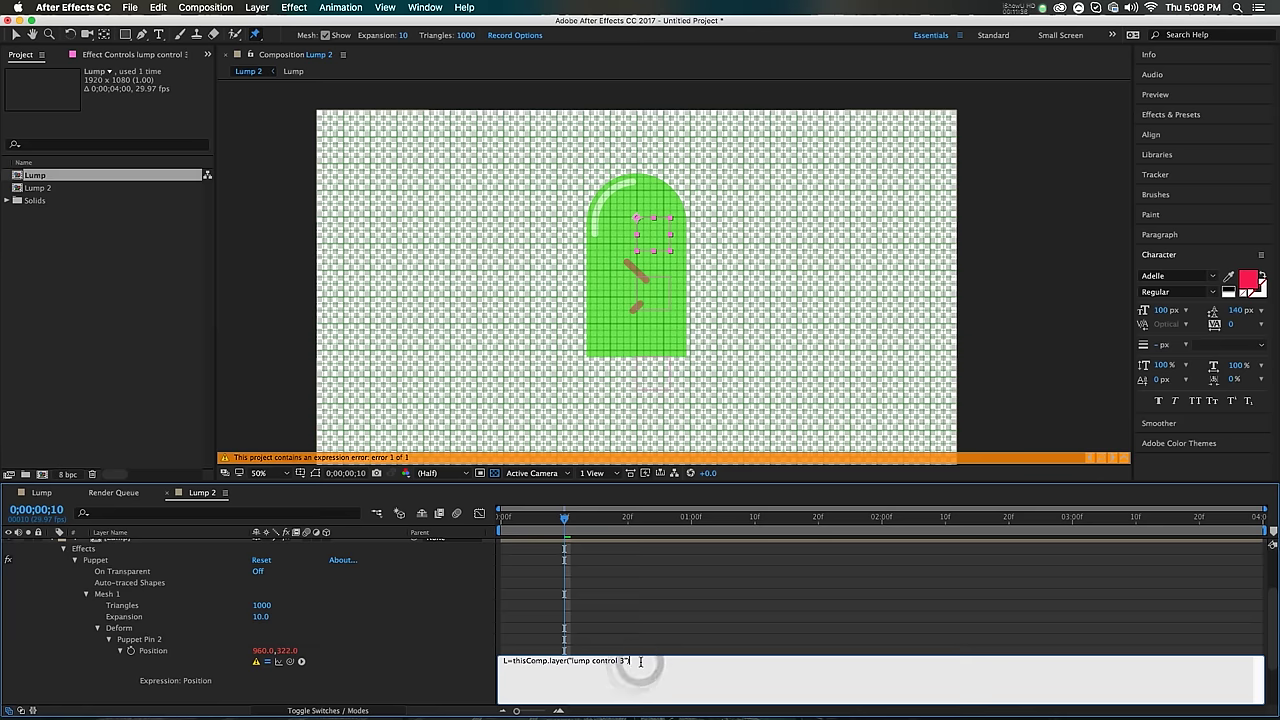
click(640, 662)
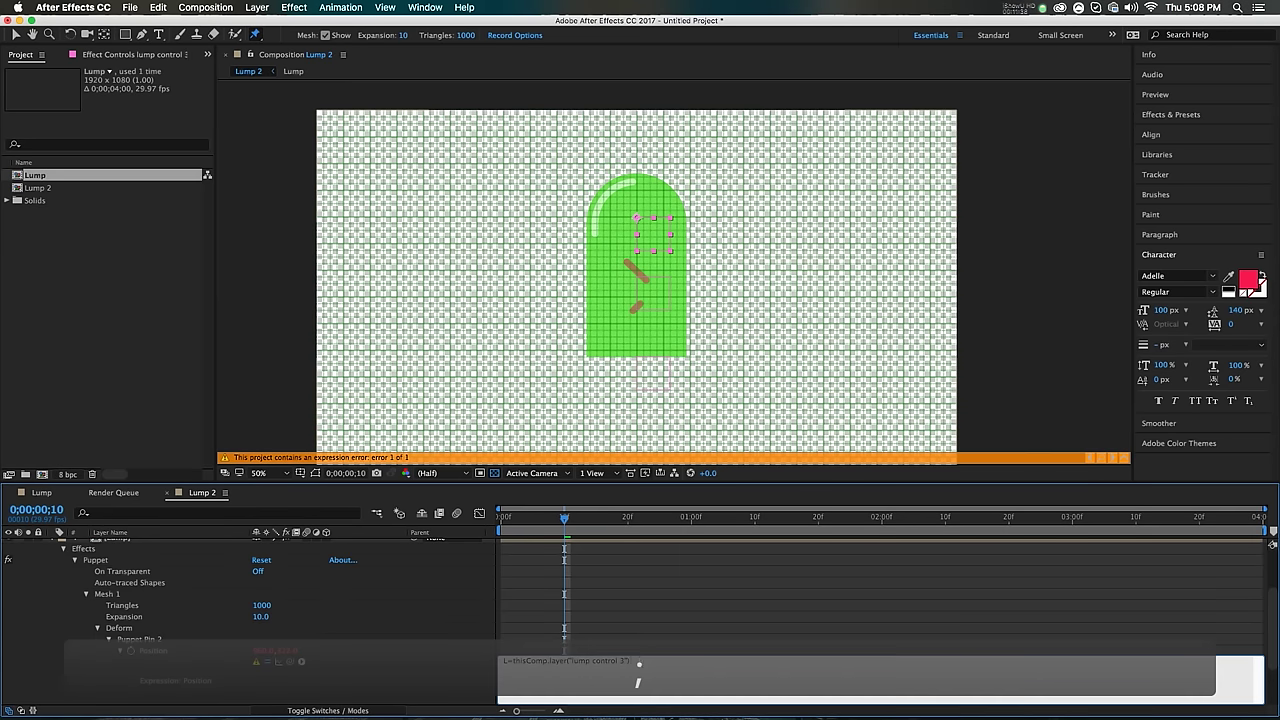
text(;)
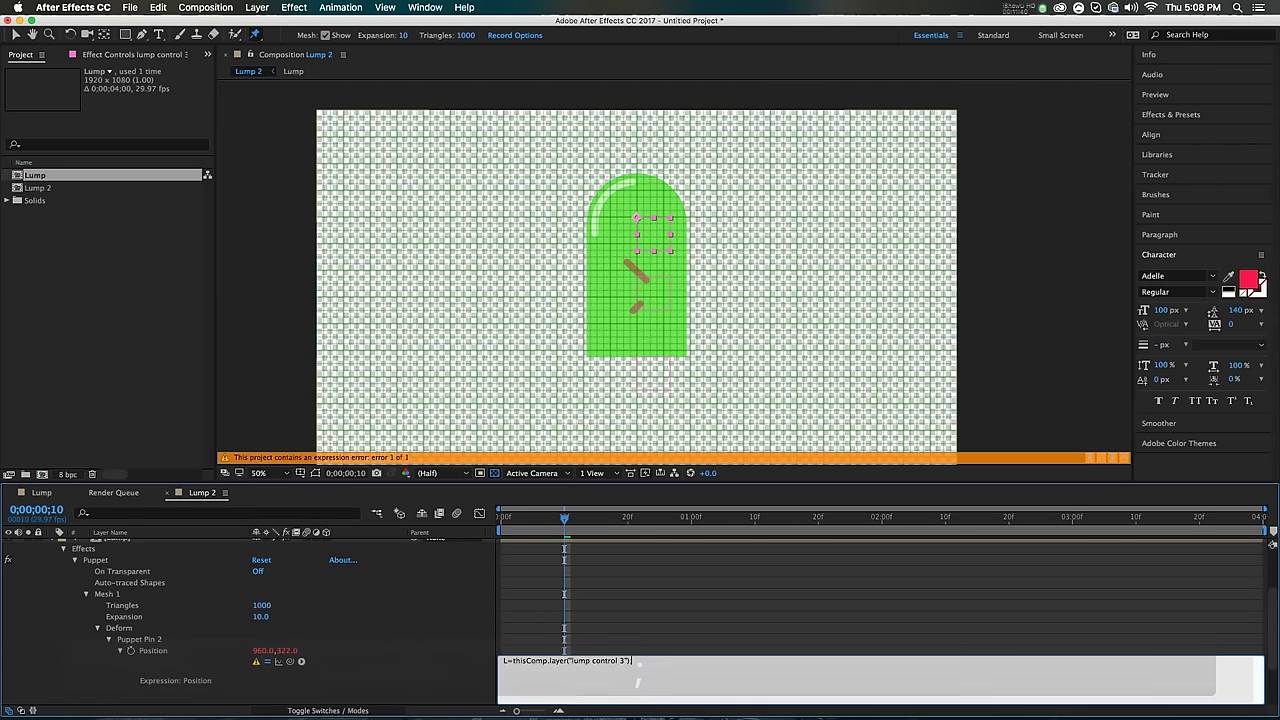
key(Return)
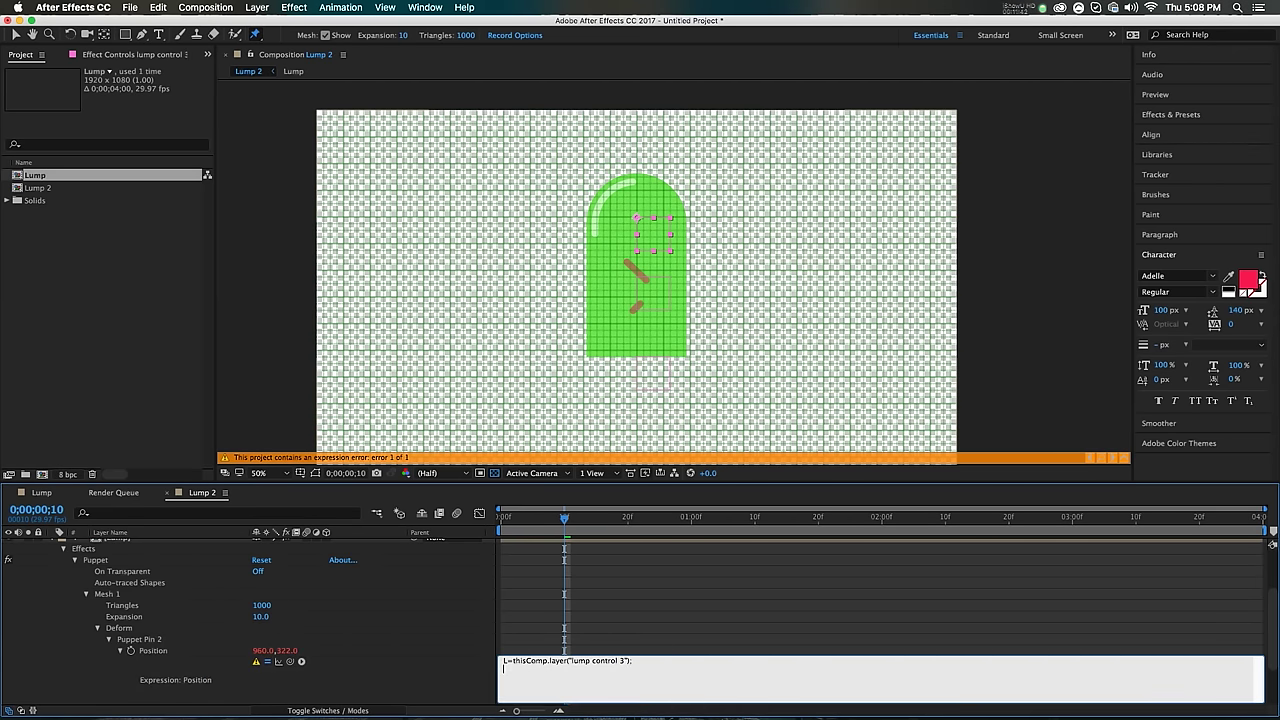
text(L.)
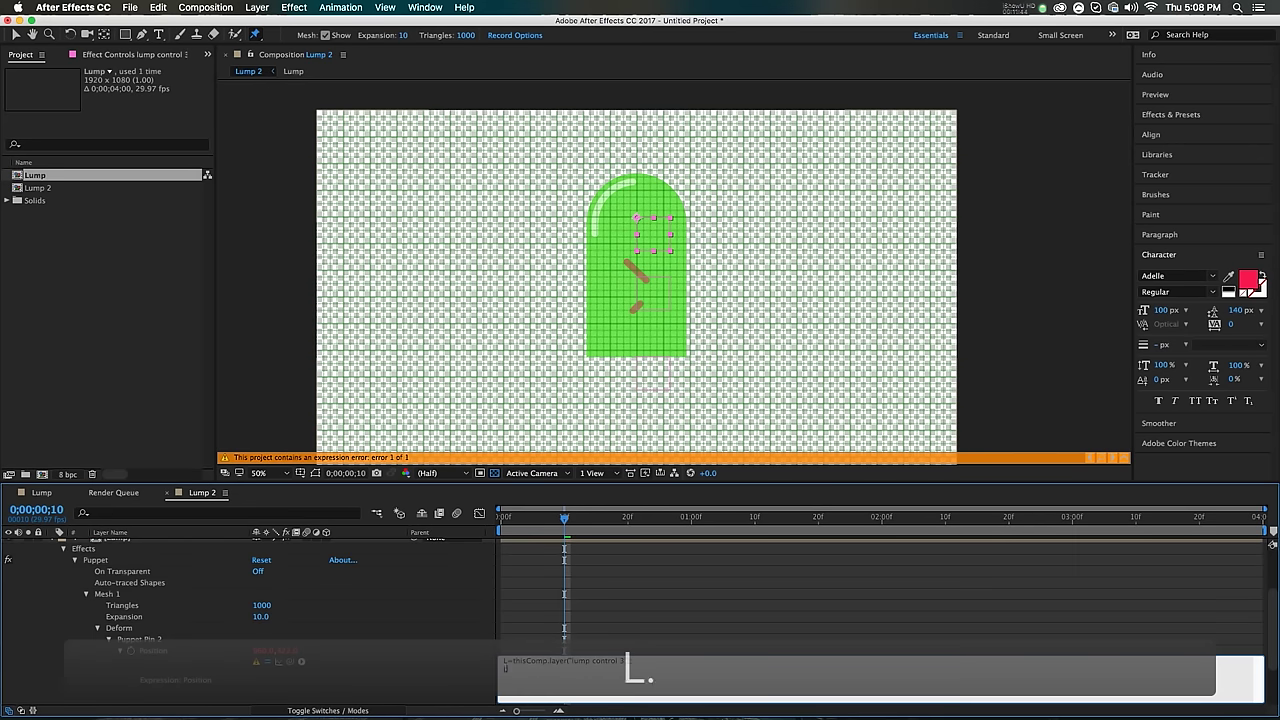
text(toWorld)
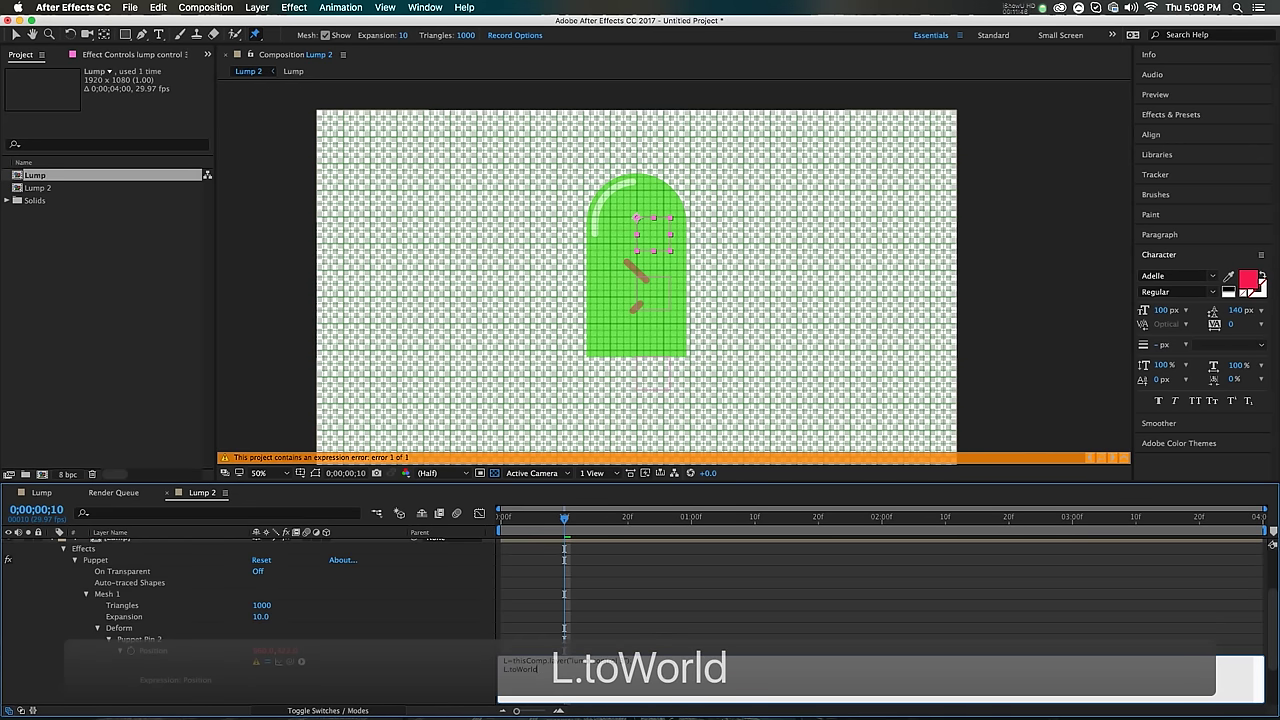
text(())
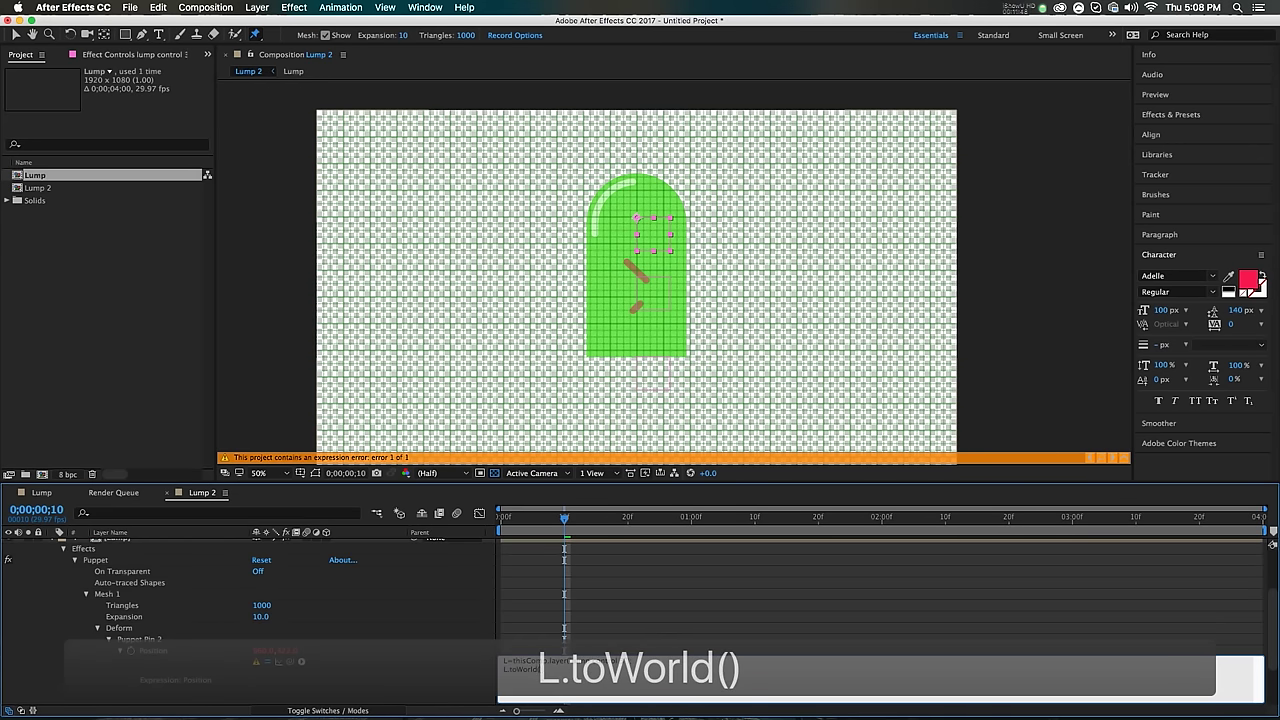
key(Left)
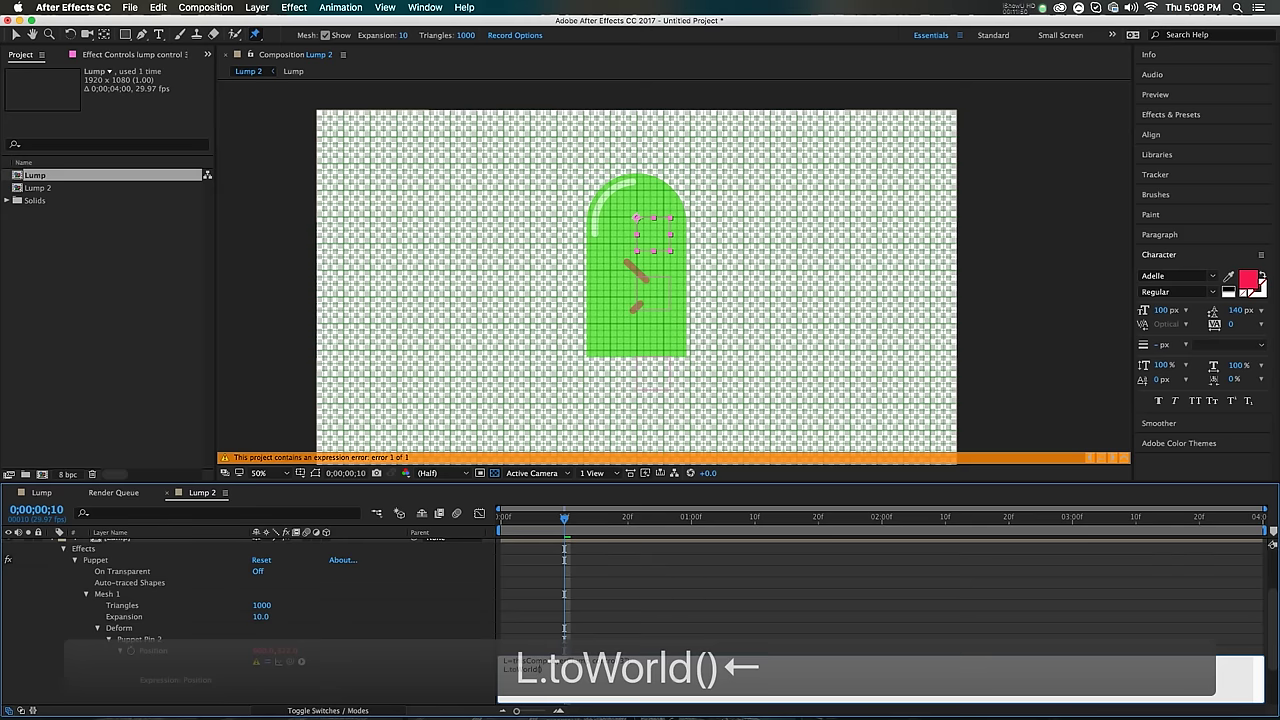
text(L.anc)
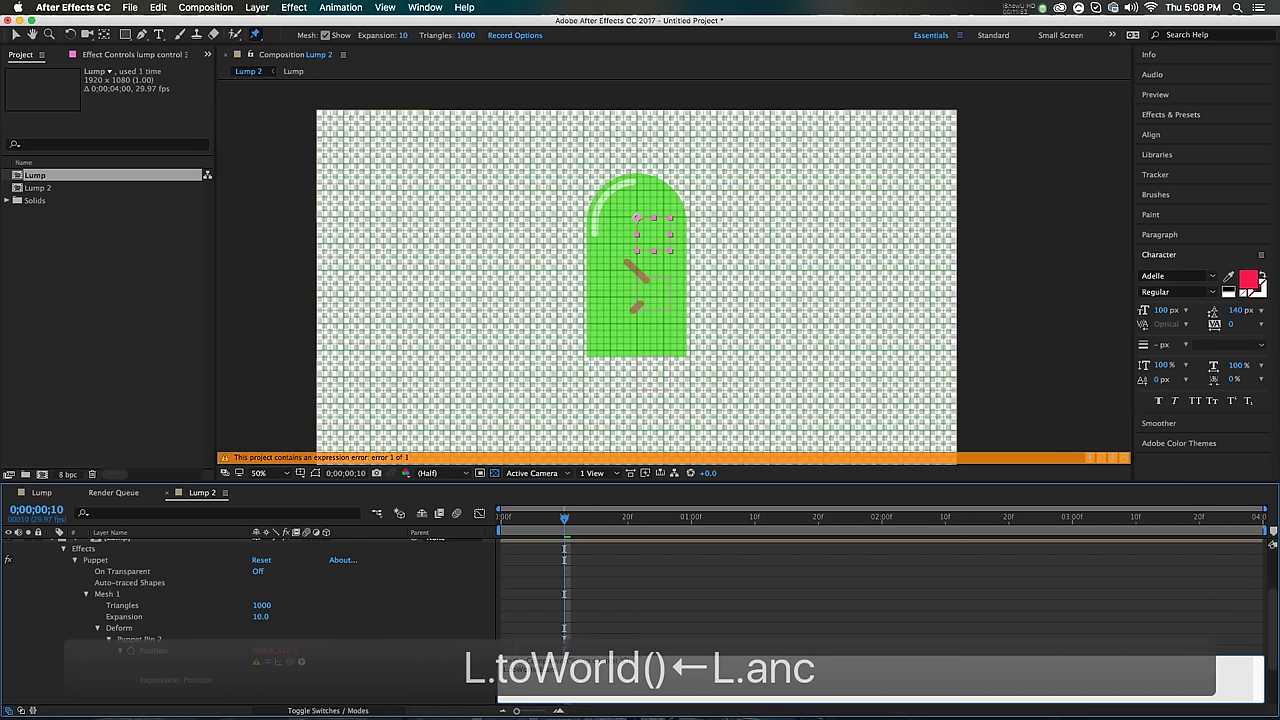
text(hor)
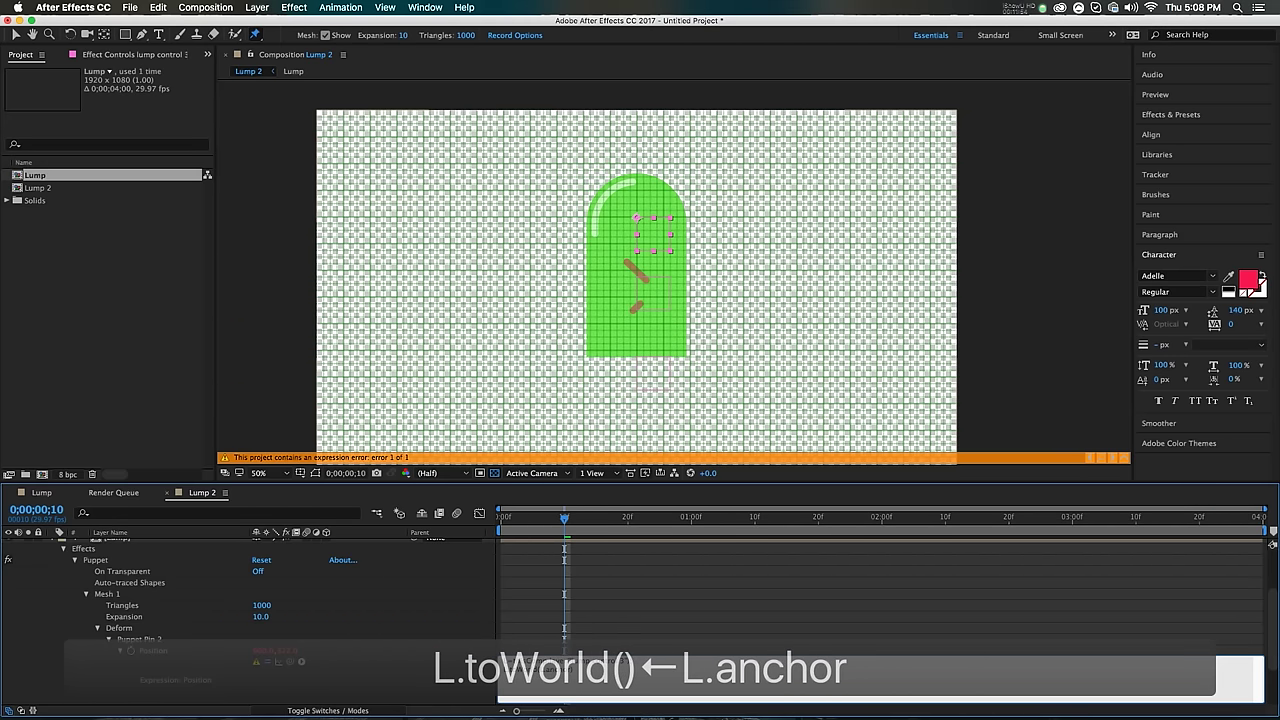
text(Point)
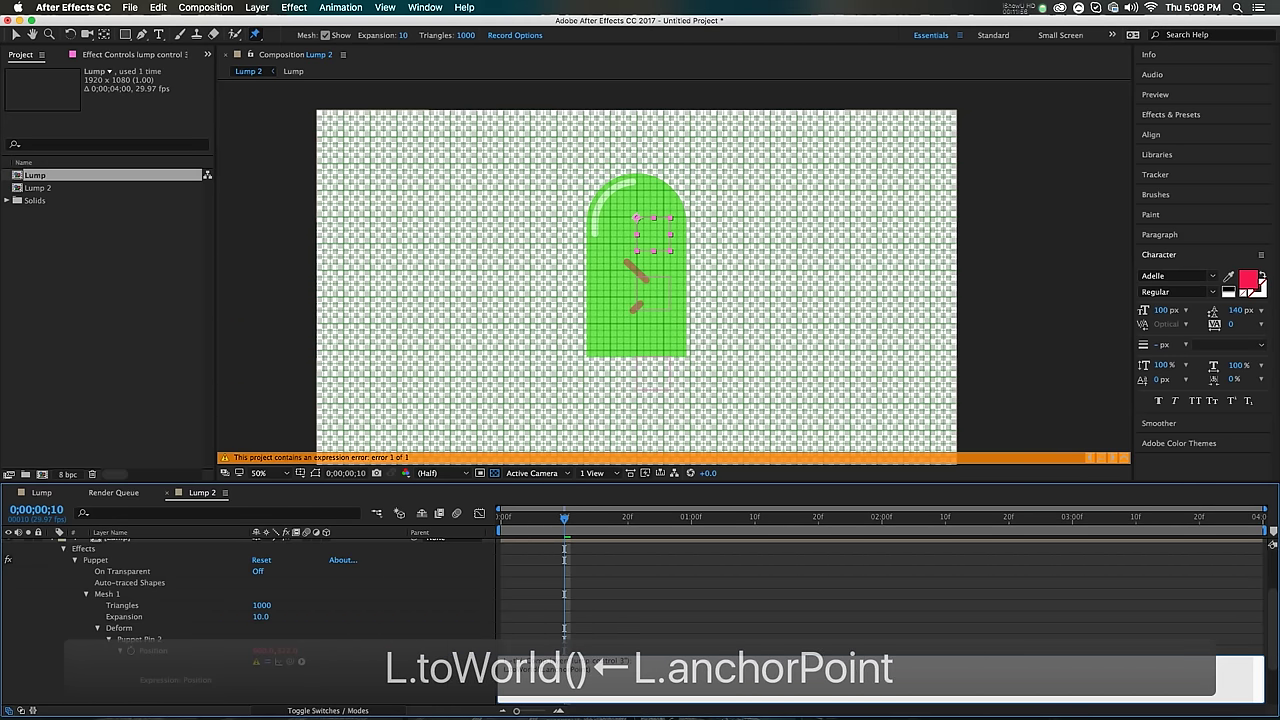
key(KP_Enter)
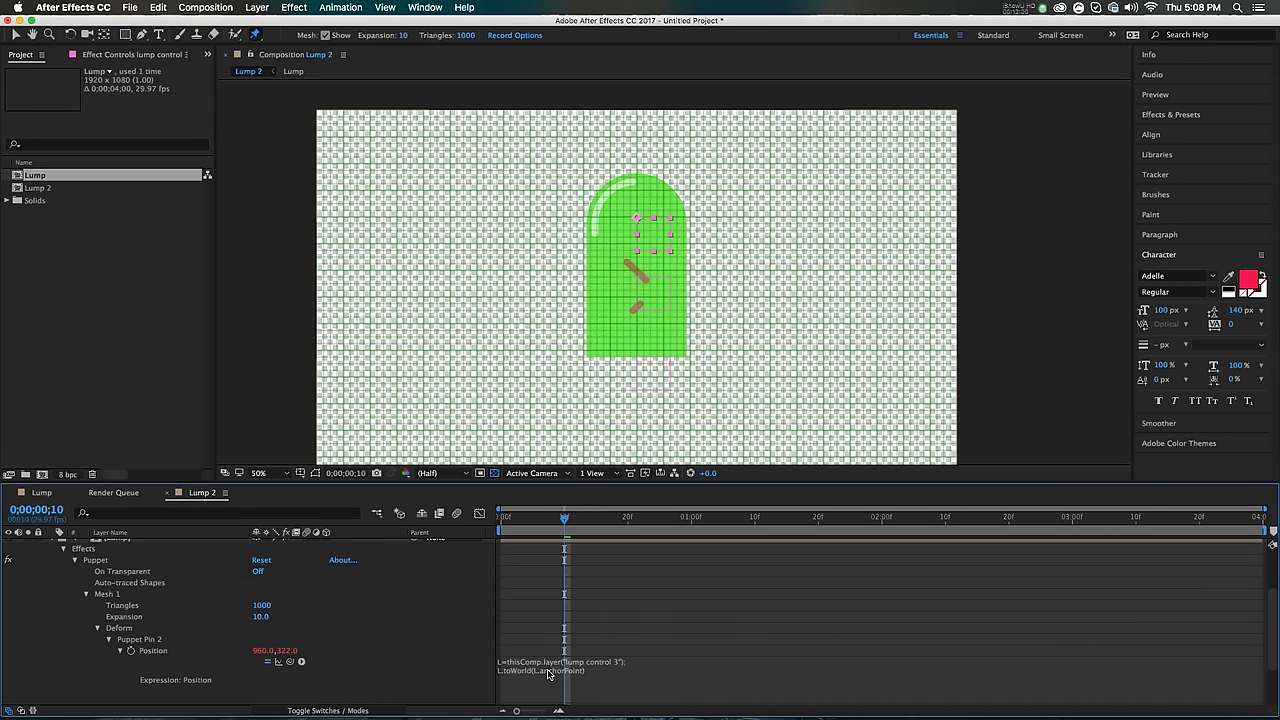
Step: Select the whole committed expression text and copy it
click(522, 677)
scroll(553, 580, up, 3)
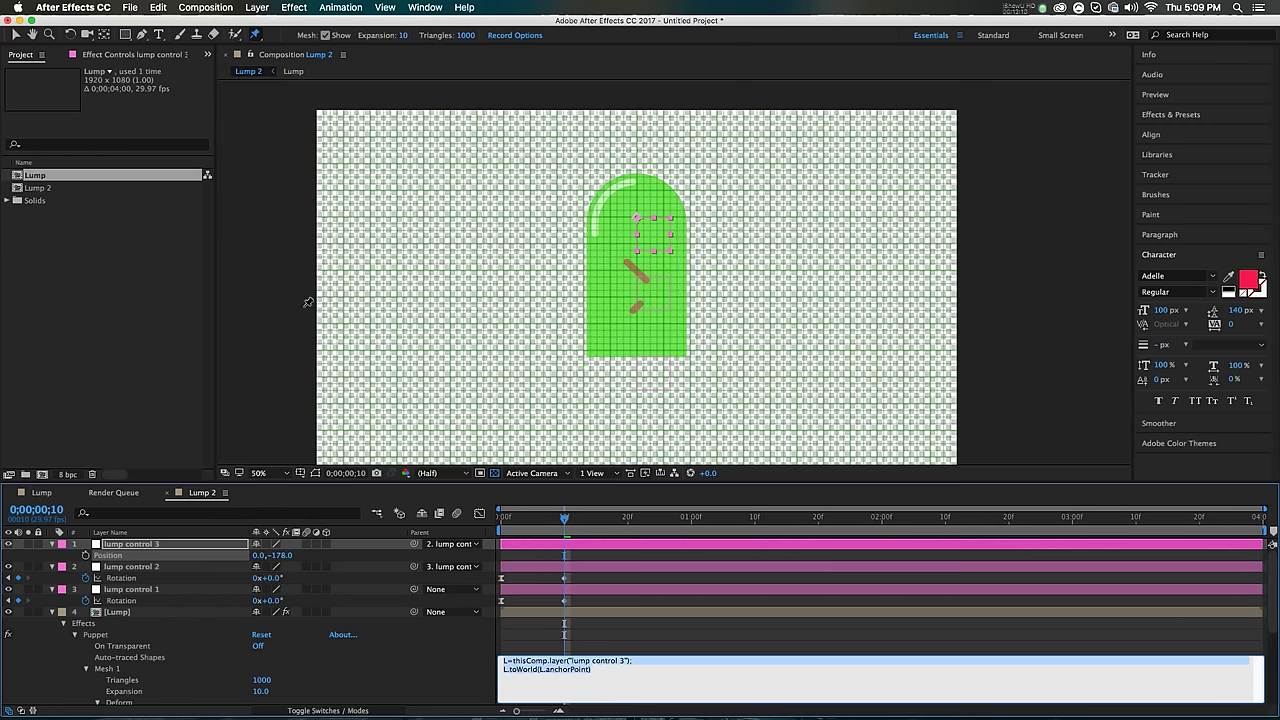
click(622, 669)
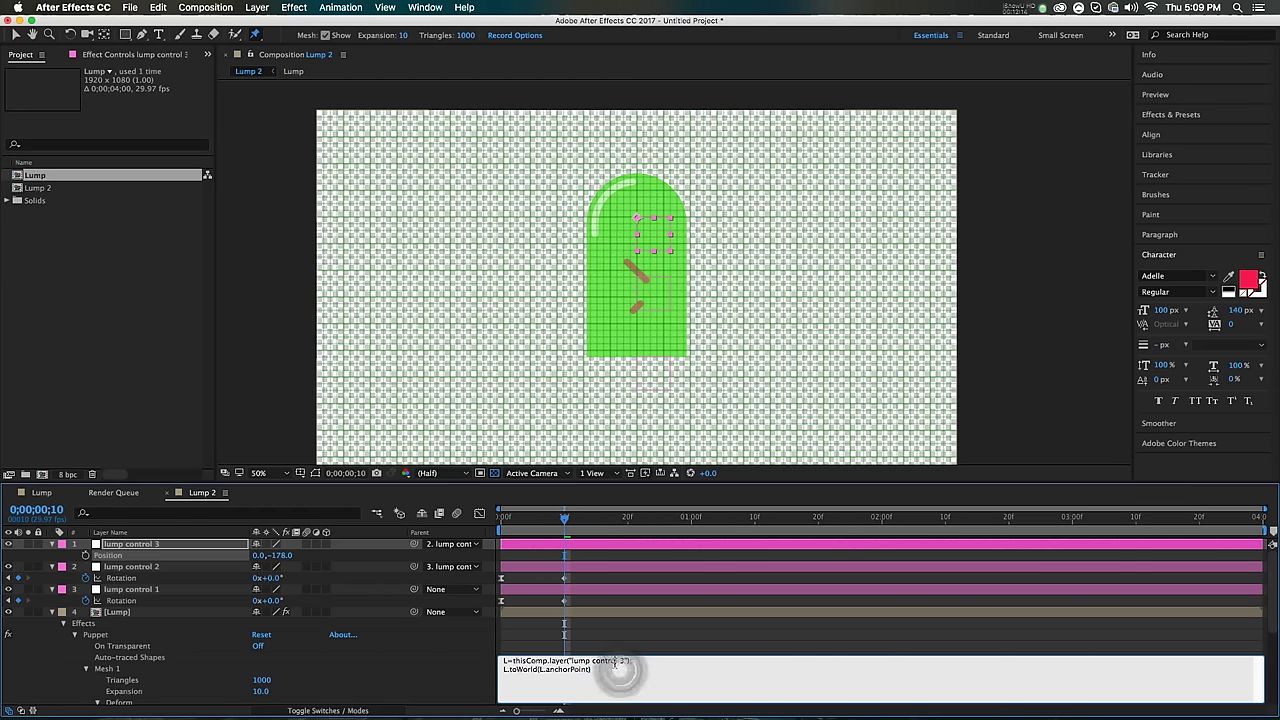
key(super+a)
key(super+c)
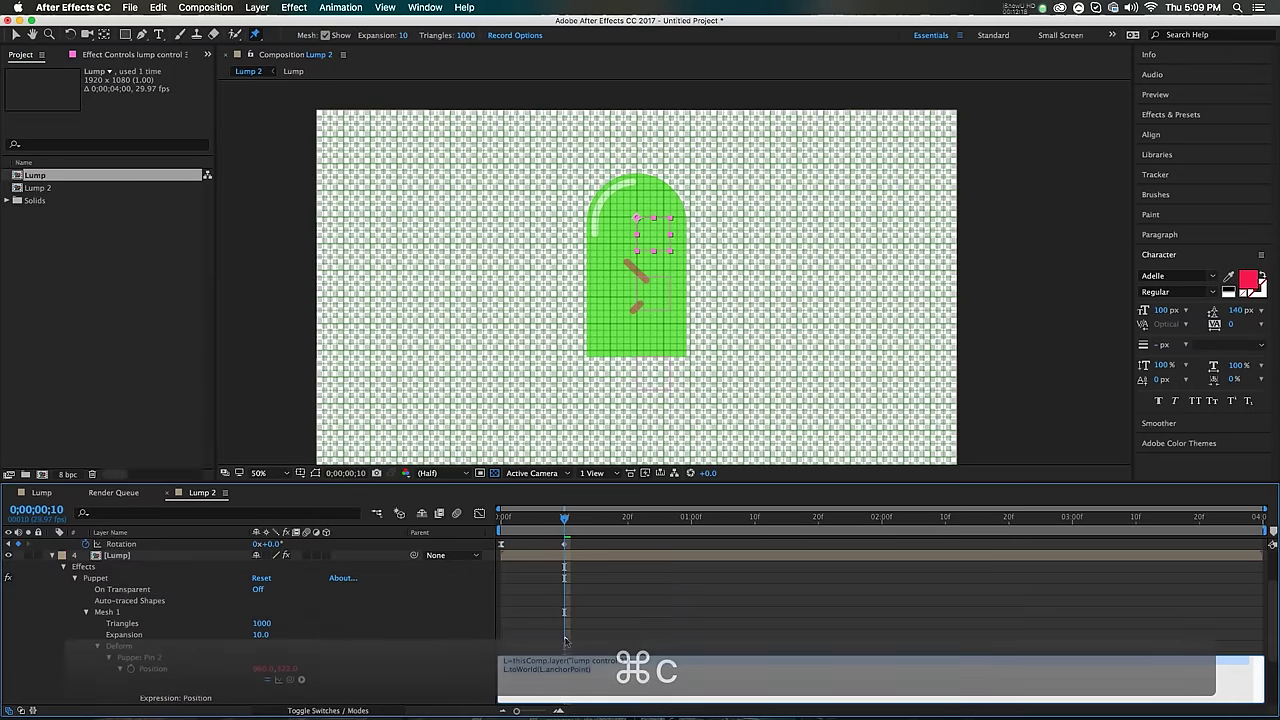
scroll(565, 645, down, 5)
Step: Paste the expression onto Puppet Pin 3's Position, changing the layer reference to 2
key(super+c)
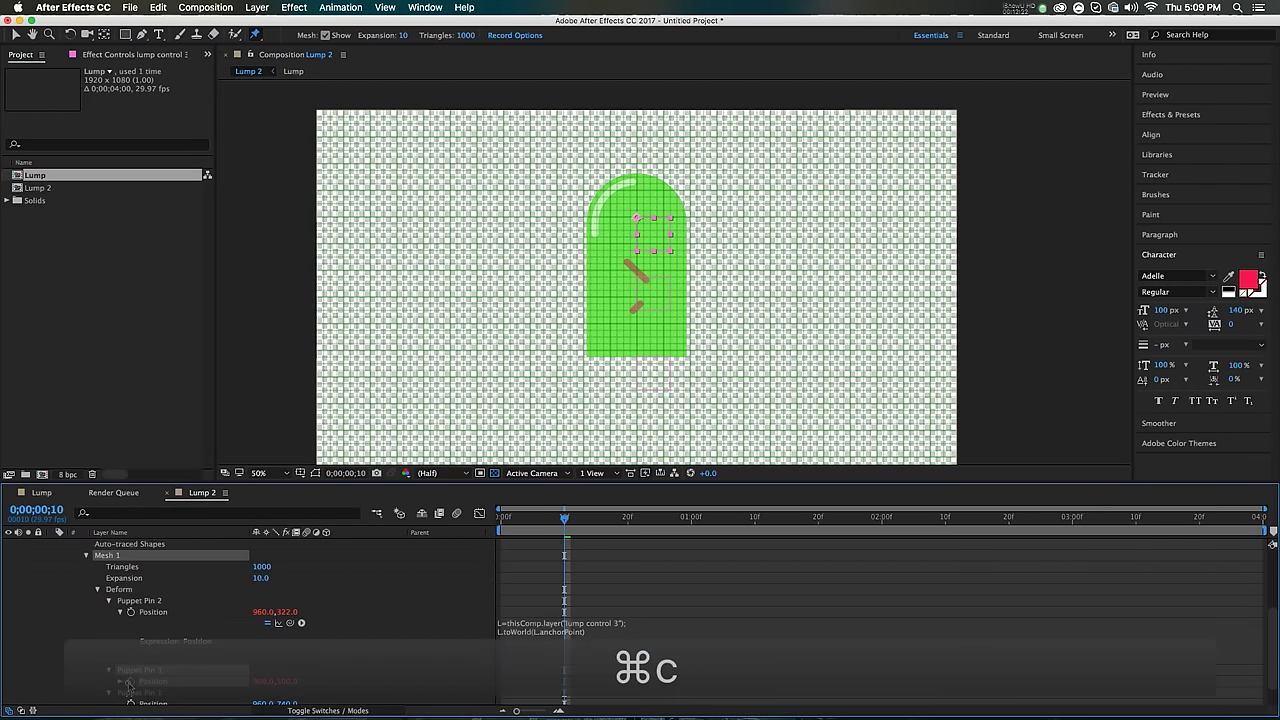
click(127, 681)
key(super+v)
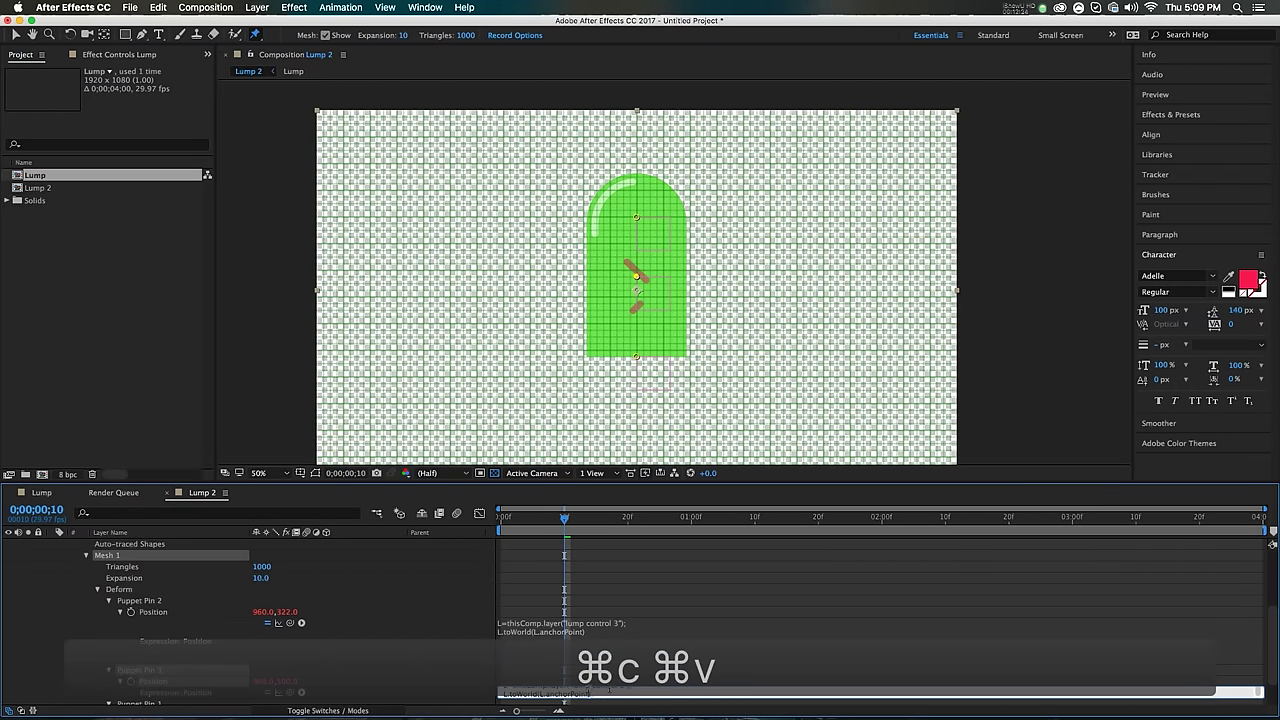
click(610, 674)
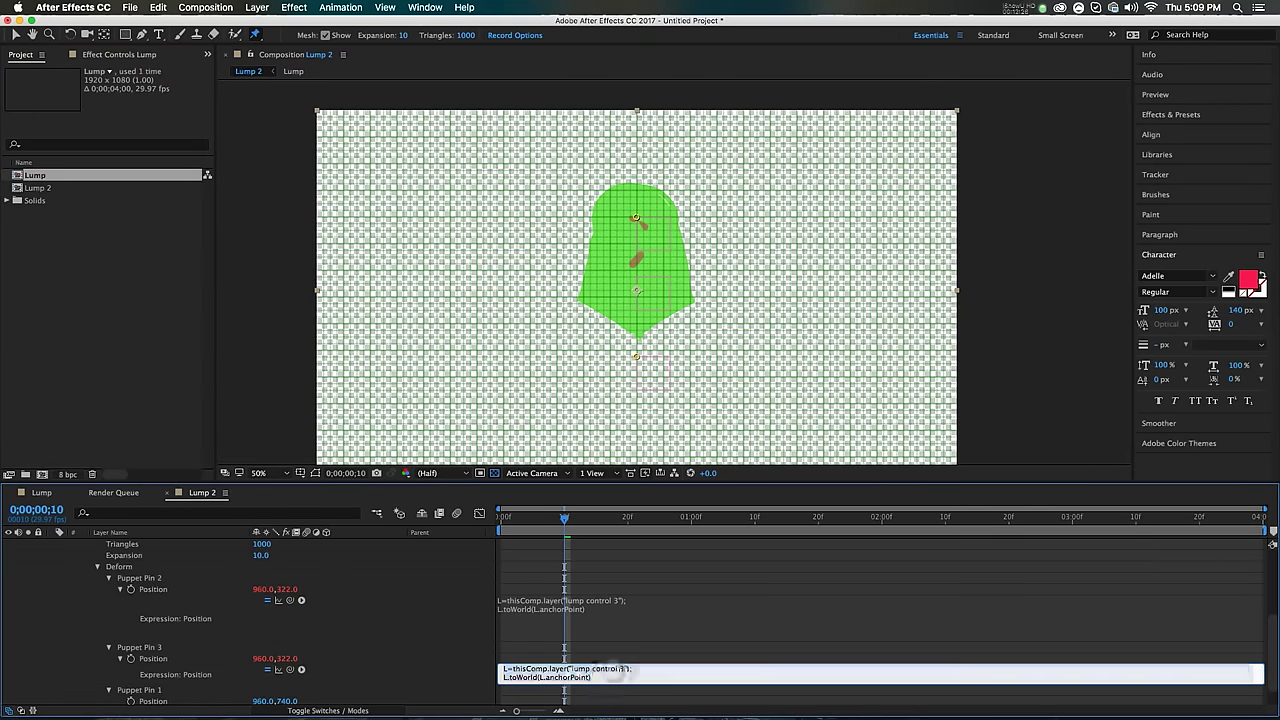
key(Right)
text(2)
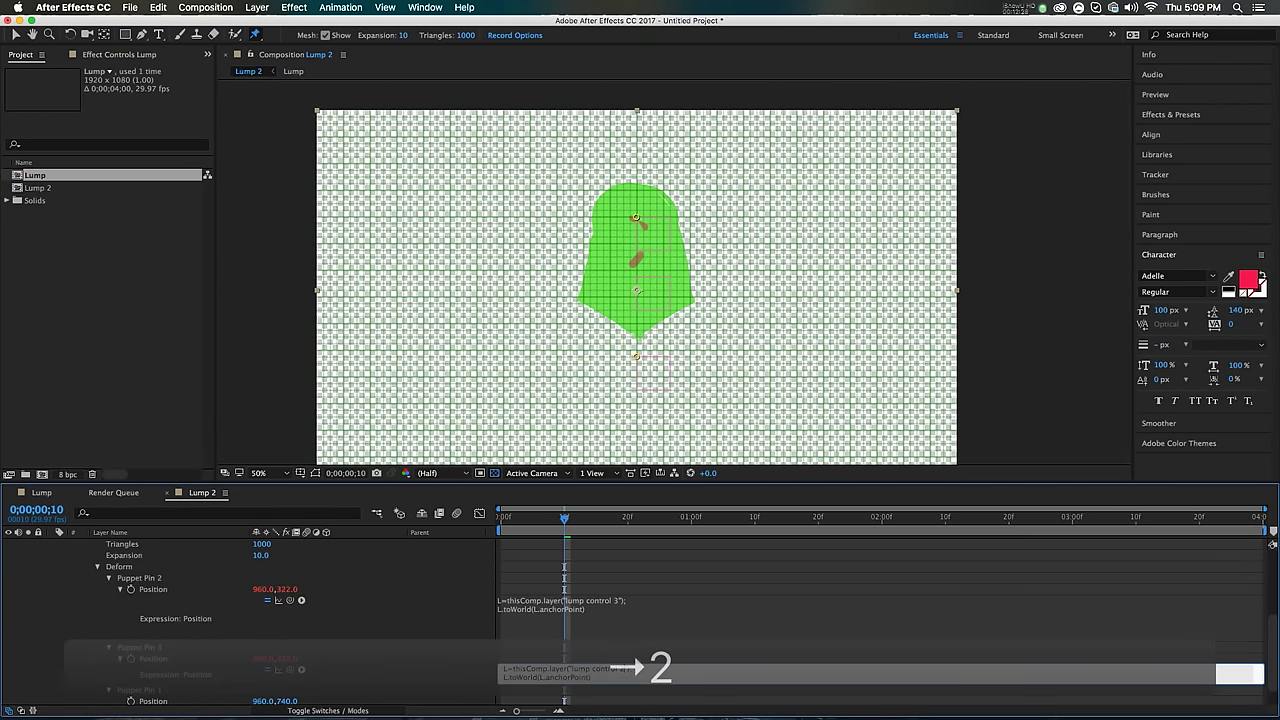
click(729, 638)
scroll(165, 646, down, 1)
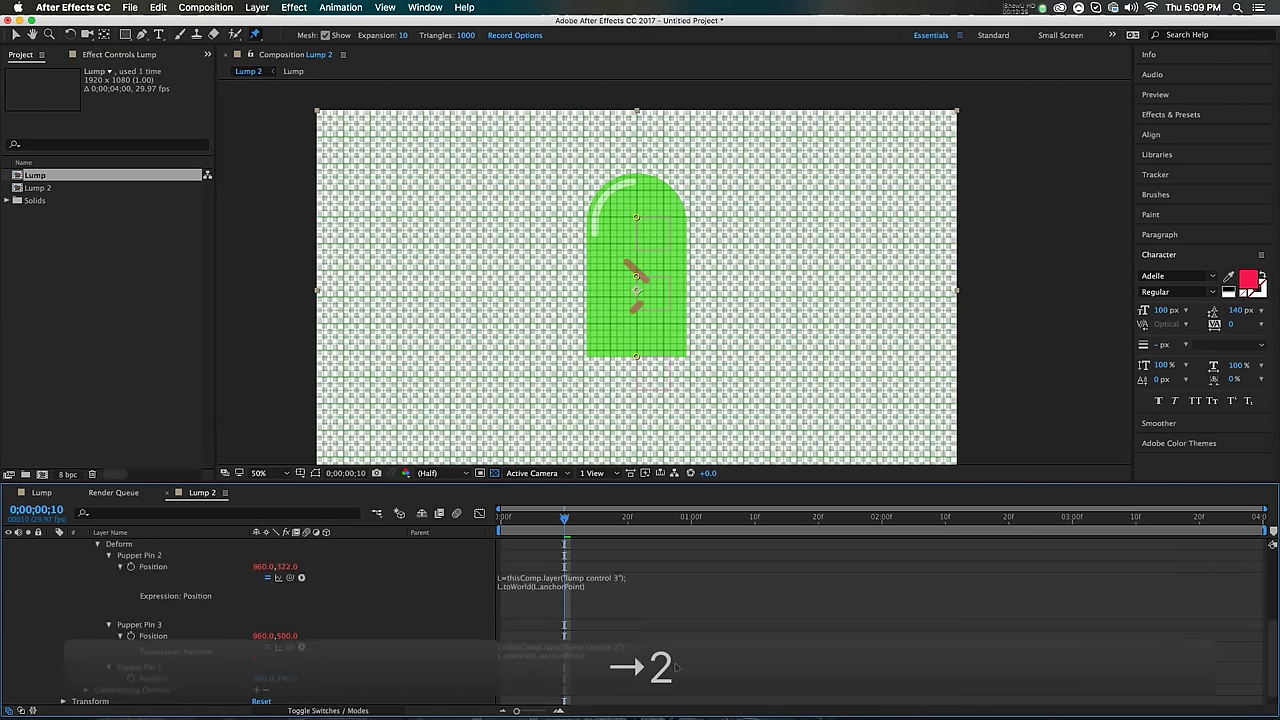
Step: Paste it onto the bottom puppet pin's Position, changing the layer reference to 1
alt+click(131, 677)
key(super+v)
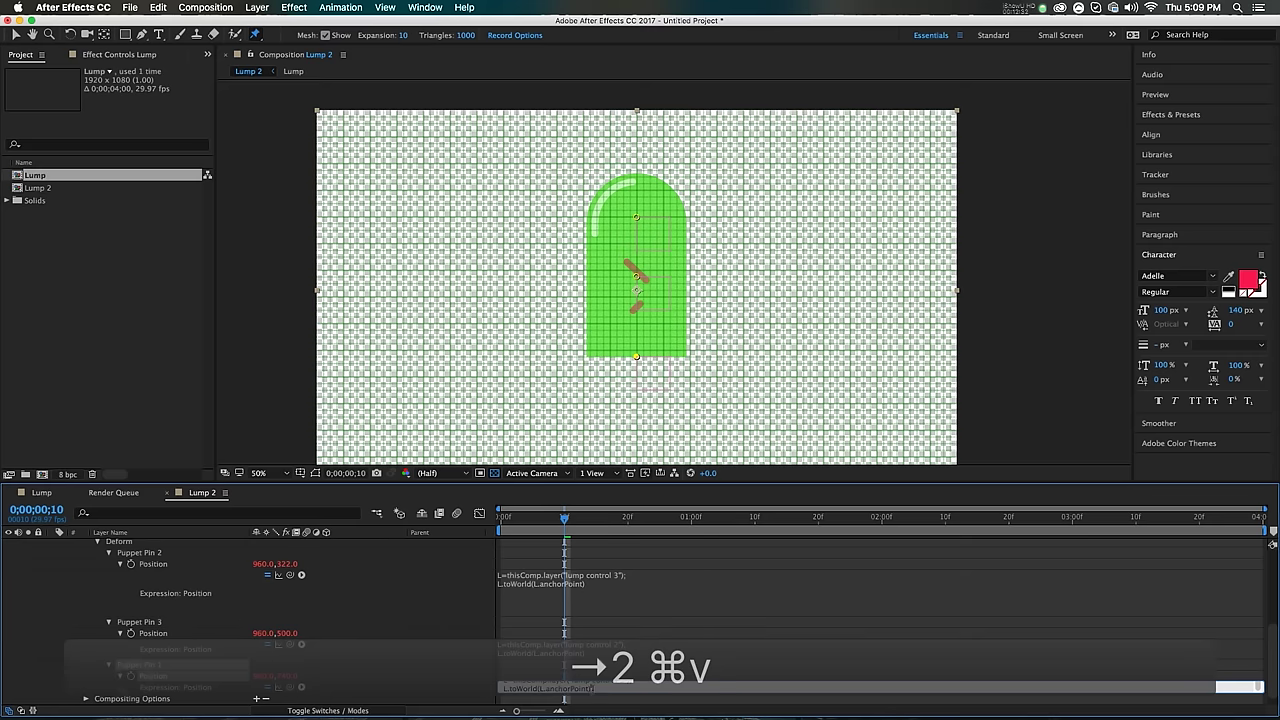
key(F9)
key(BackSpace)
text(1)
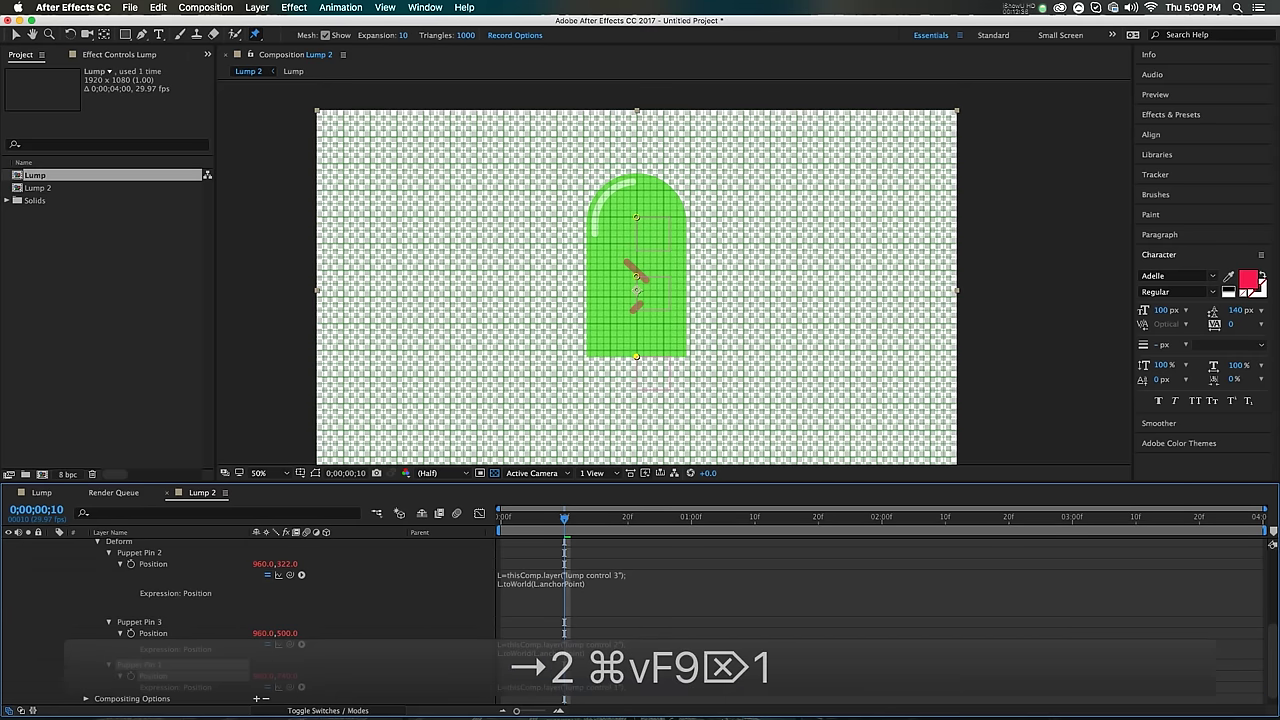
scroll(577, 630, up, 5)
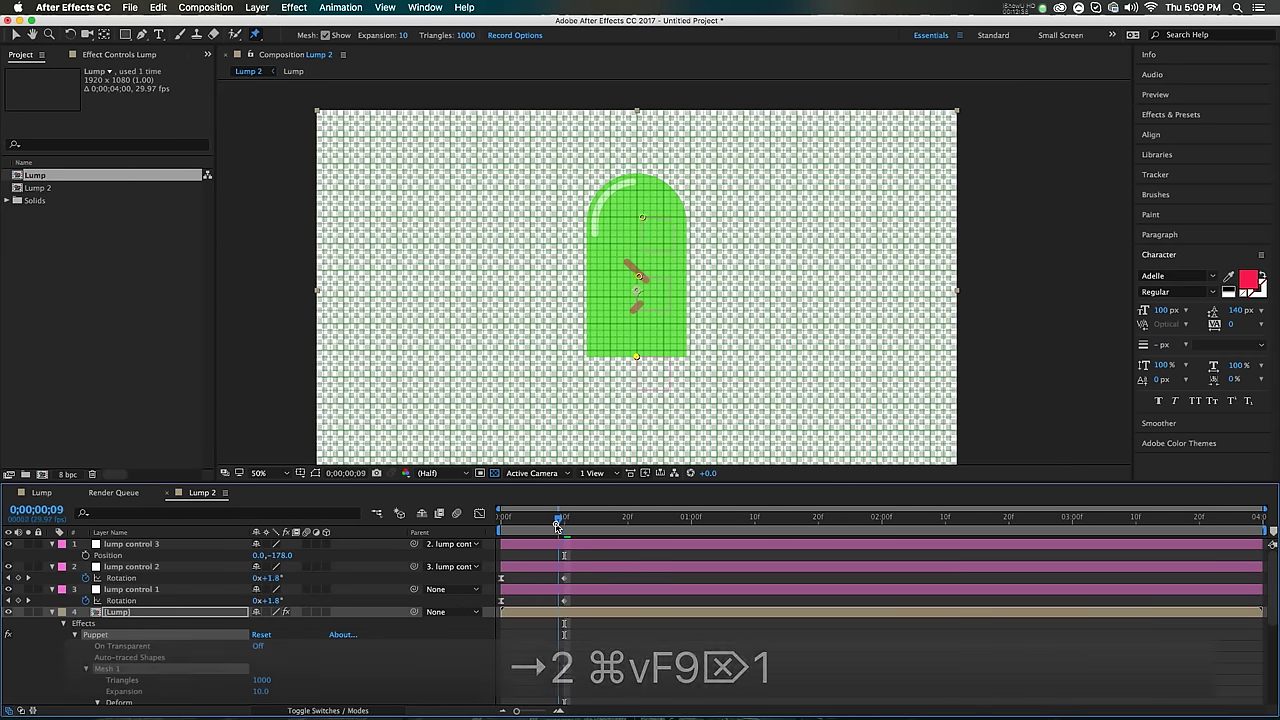
key(space)
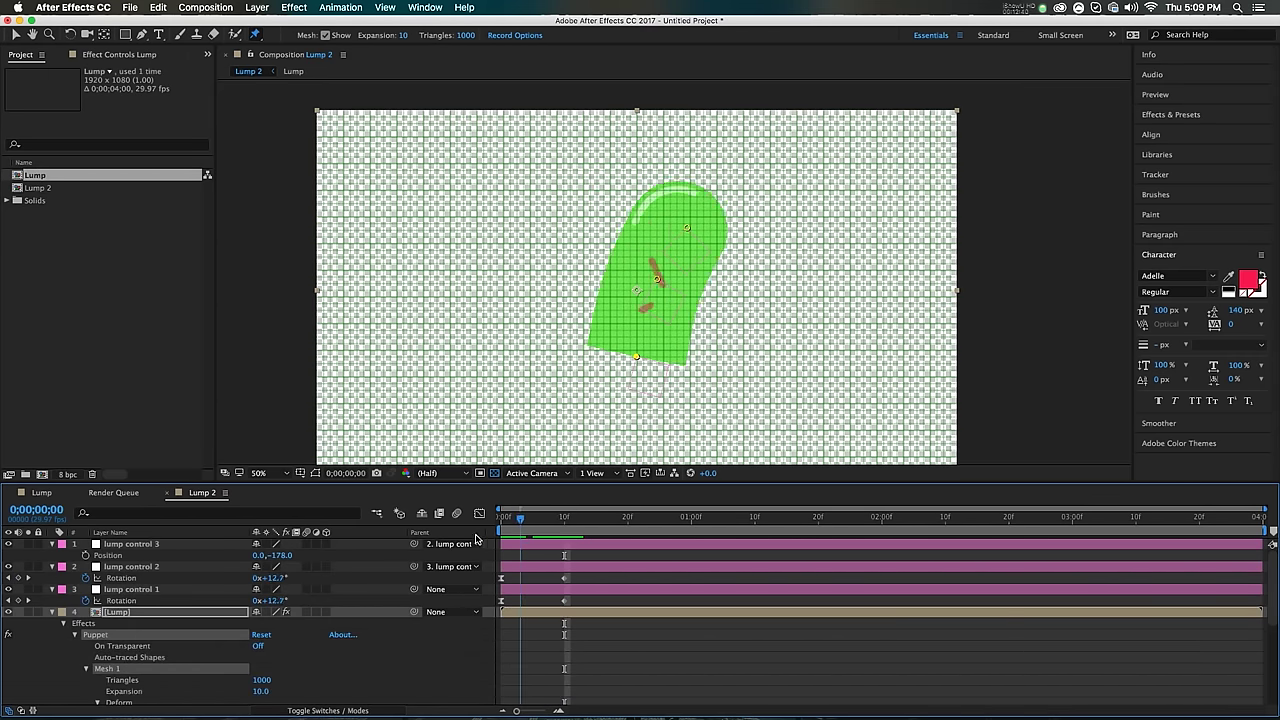
key(space)
click(52, 616)
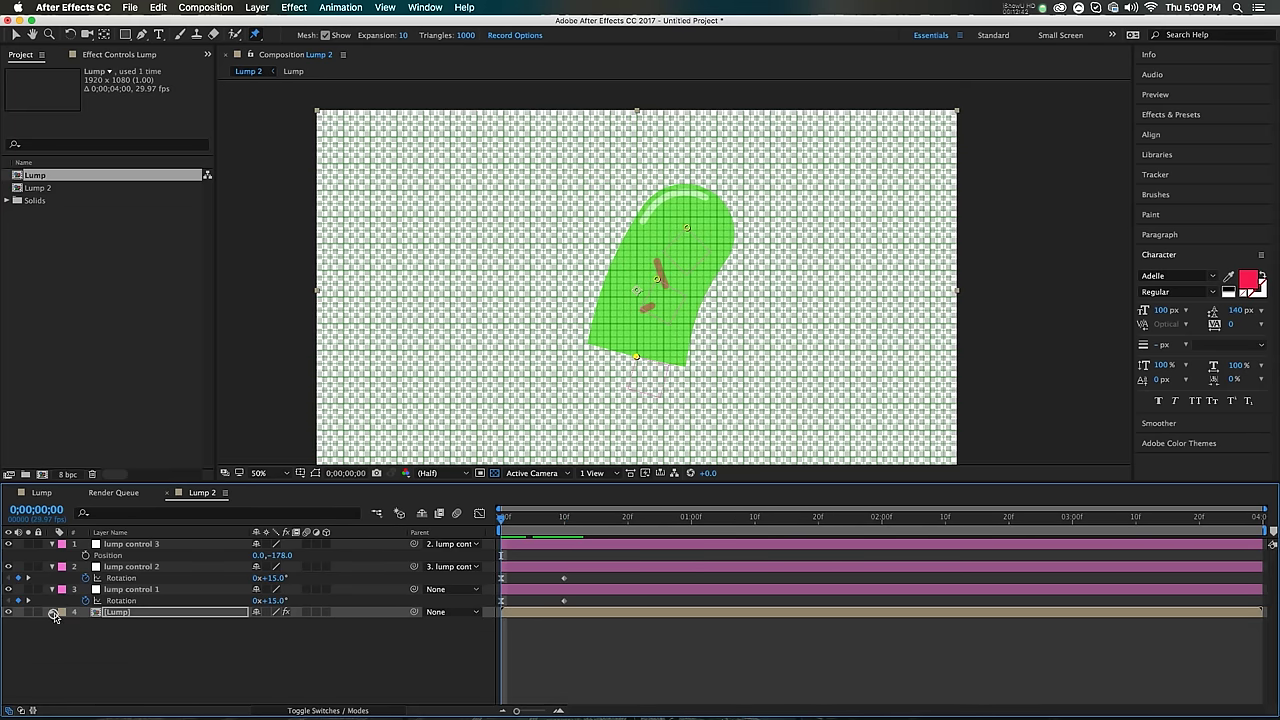
click(540, 548)
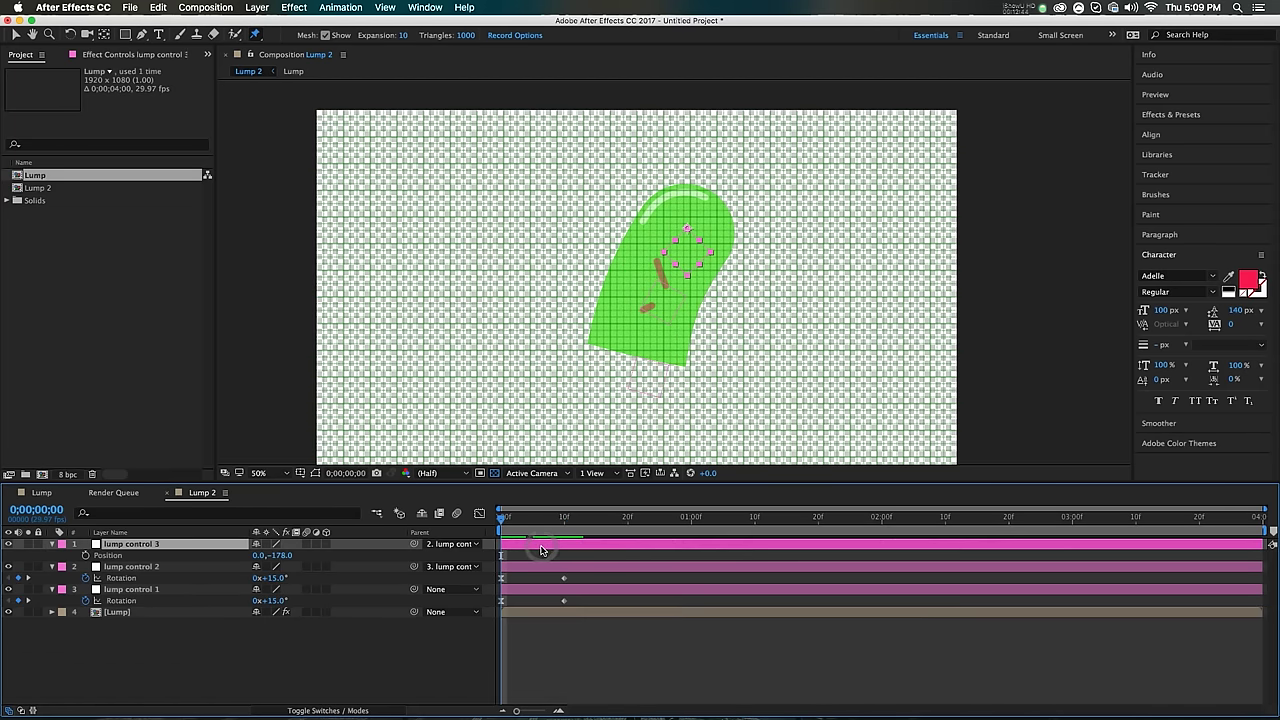
key(v)
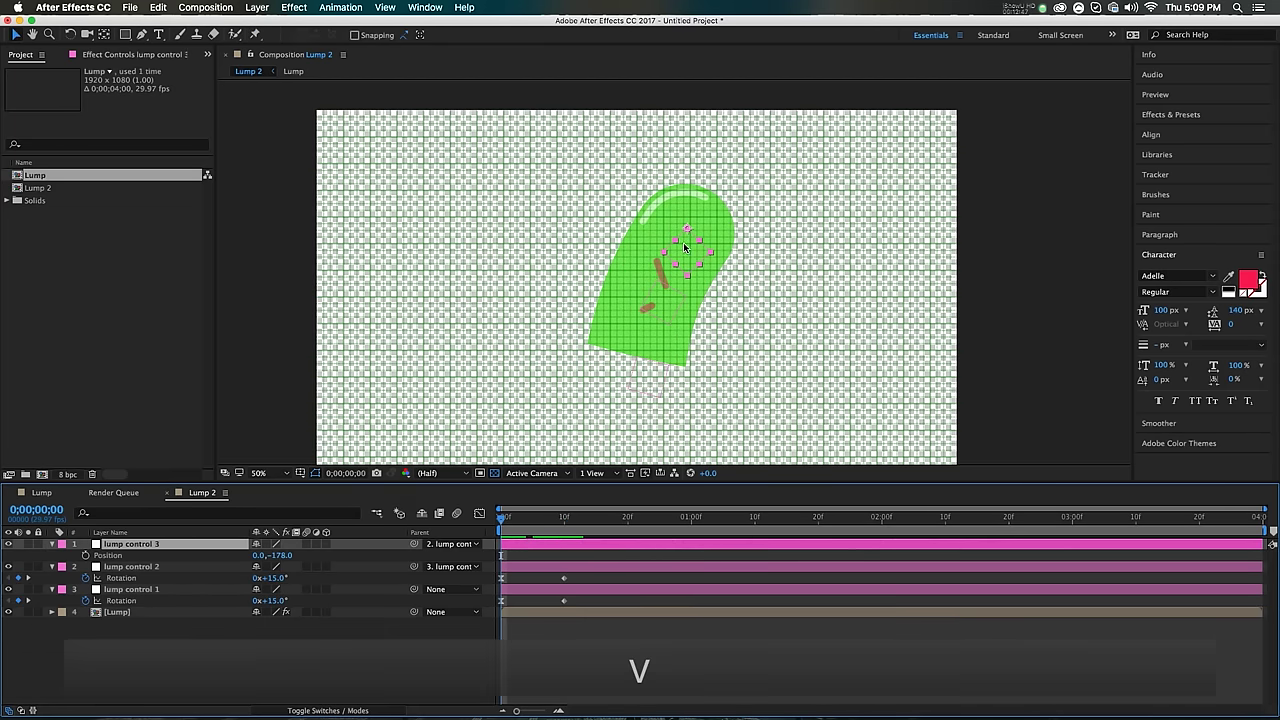
drag(692, 243, 637, 242)
key(super+z)
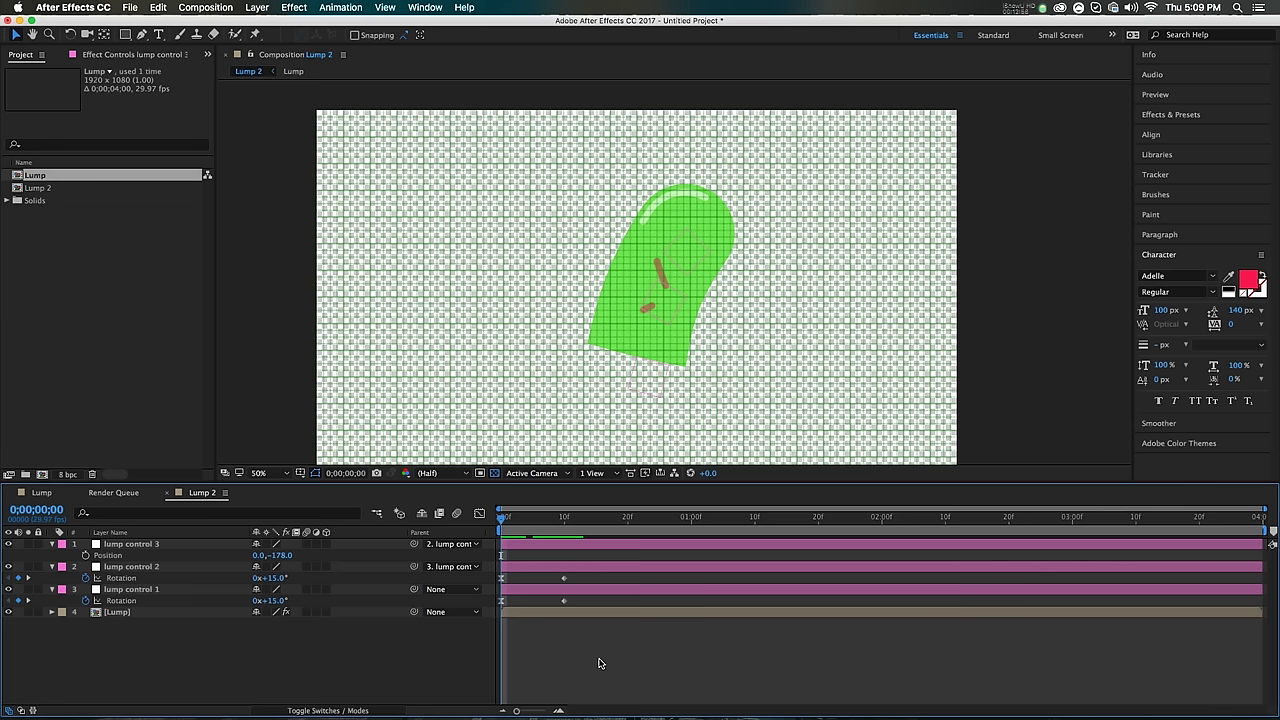
key(space)
drag(523, 520, 578, 530)
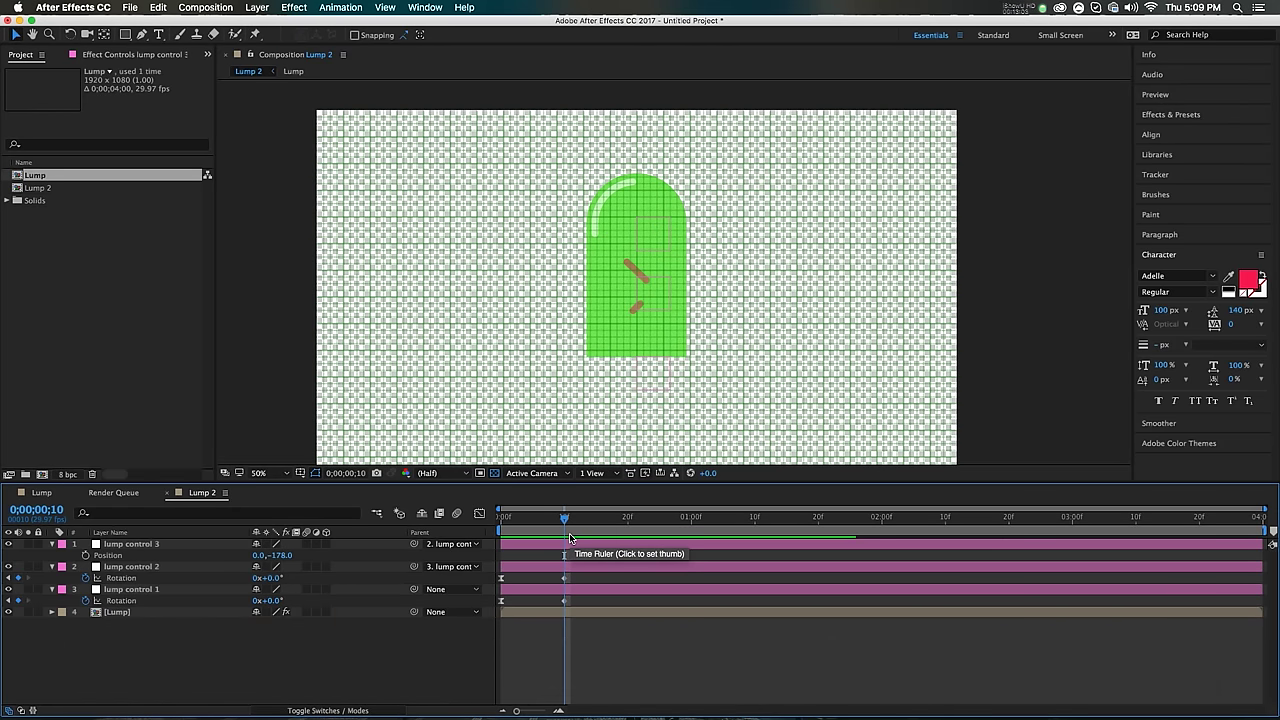
key(space)
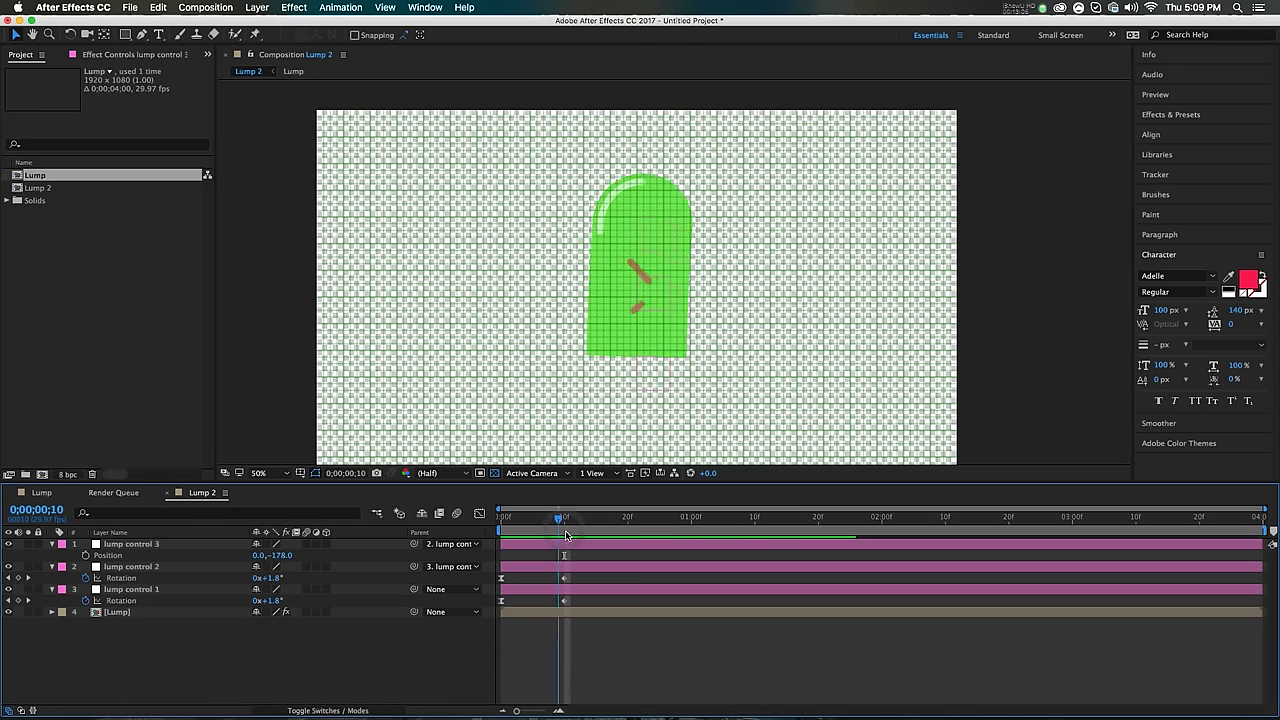
key(space)
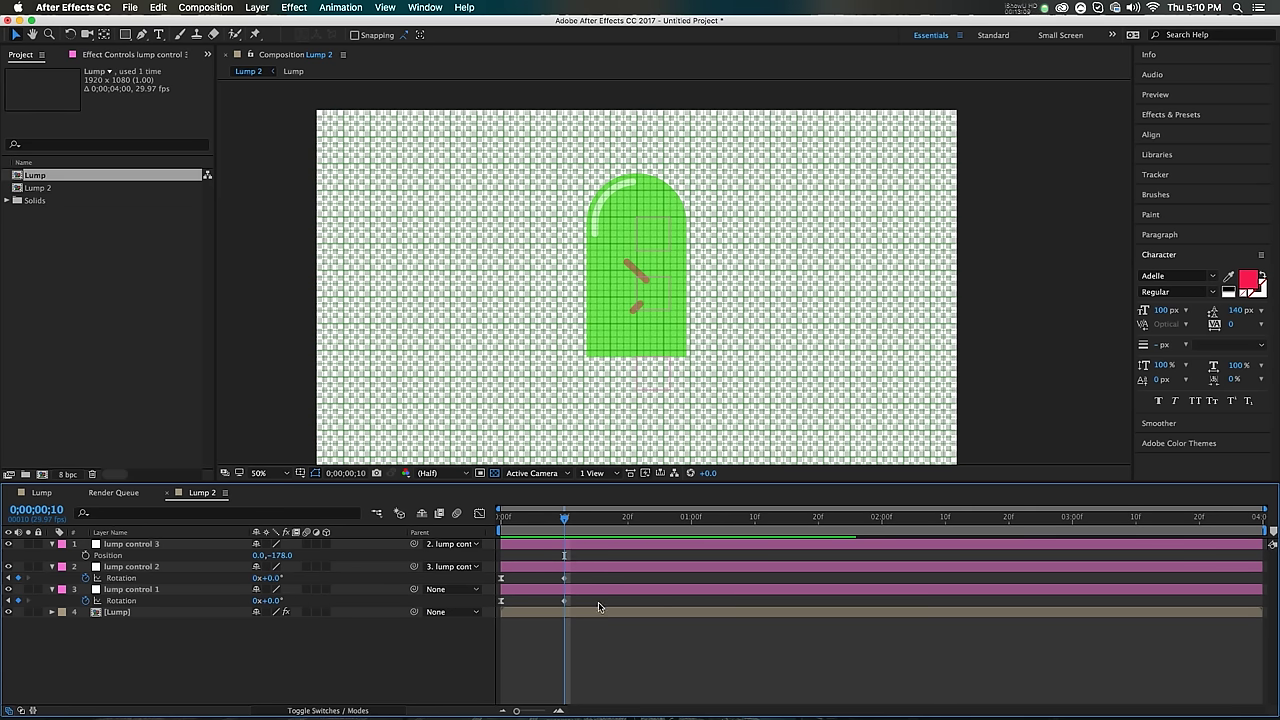
Step: Copy the full Inertial Bounce v1.2 code block from the graymachine page in Chrome
key(super+Tab)
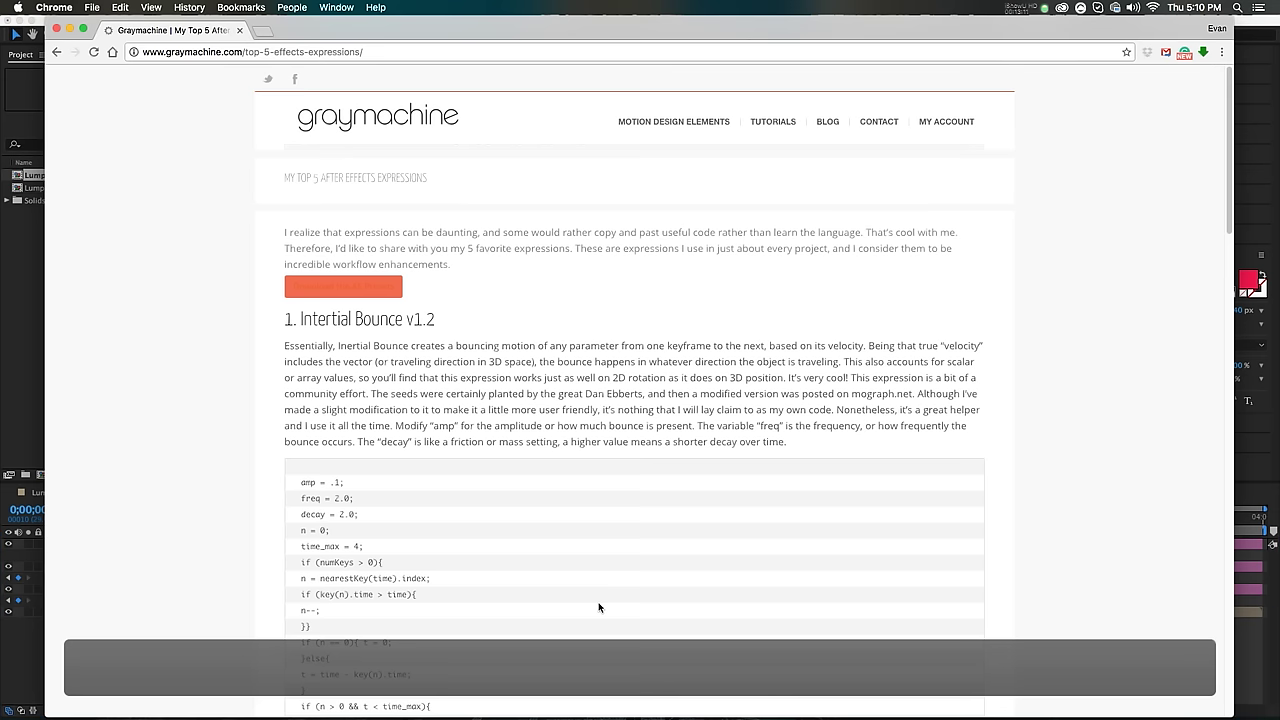
scroll(450, 320, down, 1)
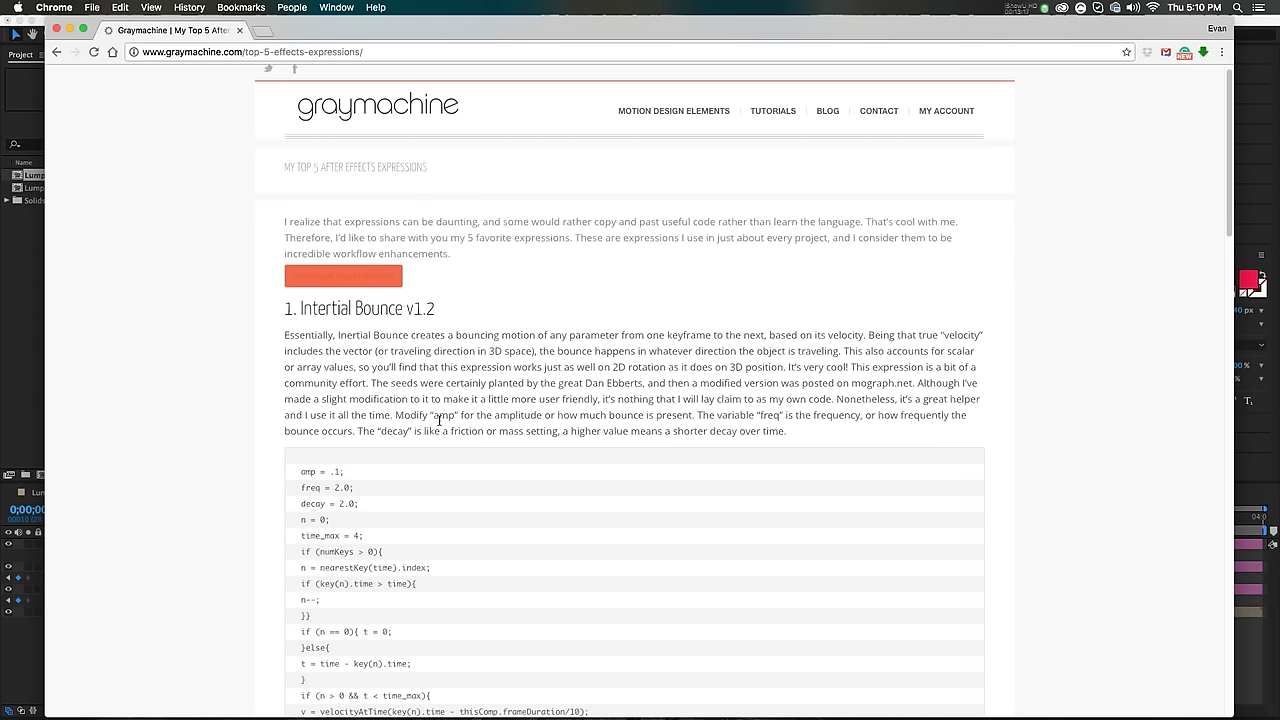
scroll(439, 420, down, 2)
triple_click(398, 480)
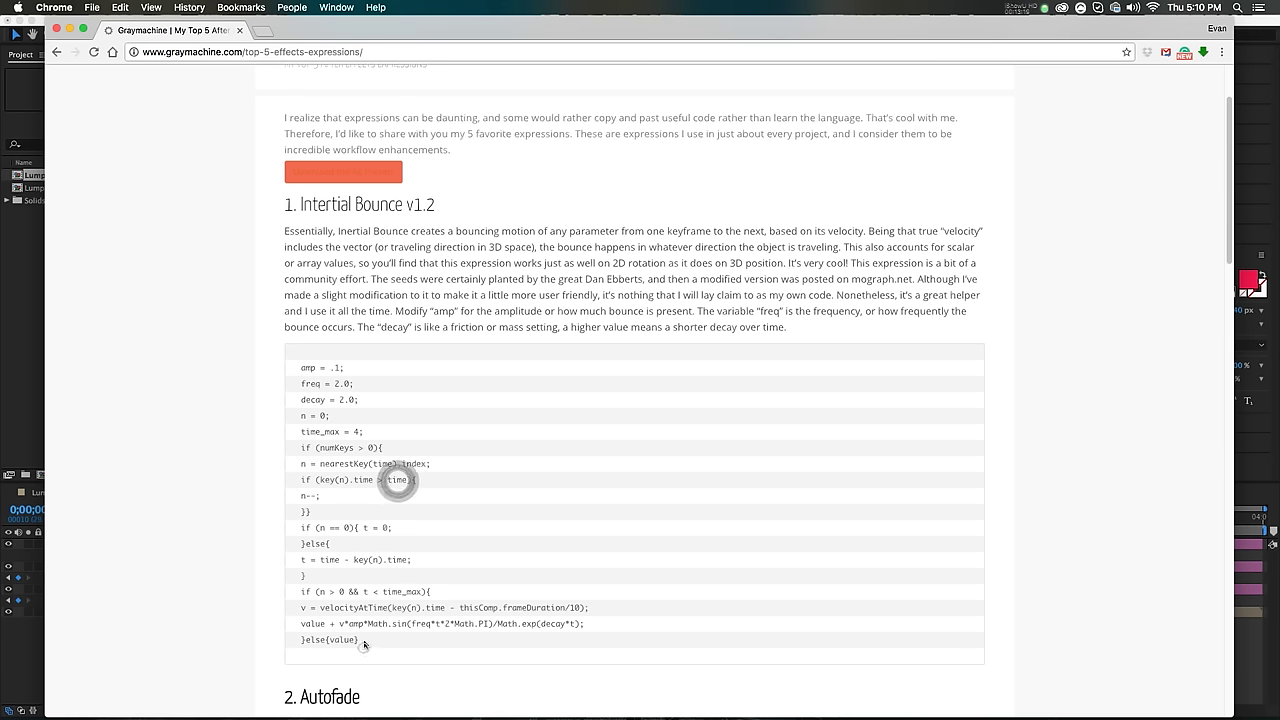
drag(362, 641, 300, 369)
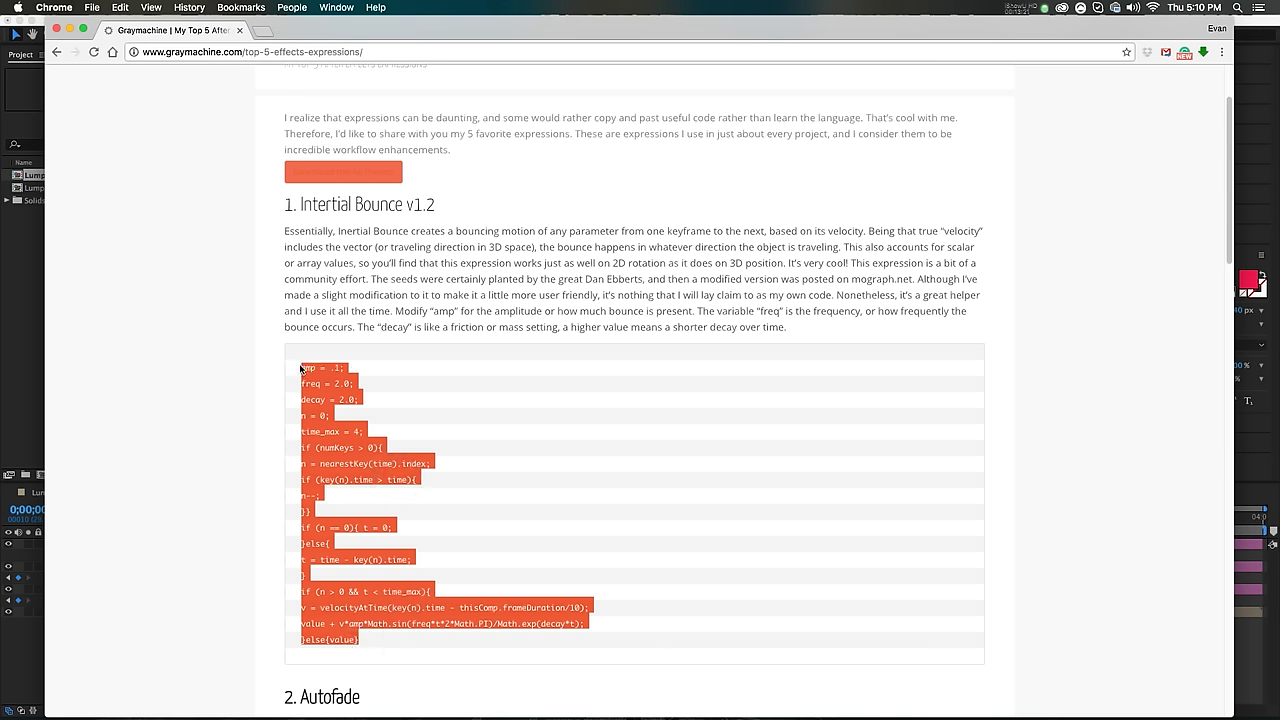
key(super+c)
Step: Paste the Inertial Bounce code as Rotation expressions on lump controls 1 and 2
click(39, 376)
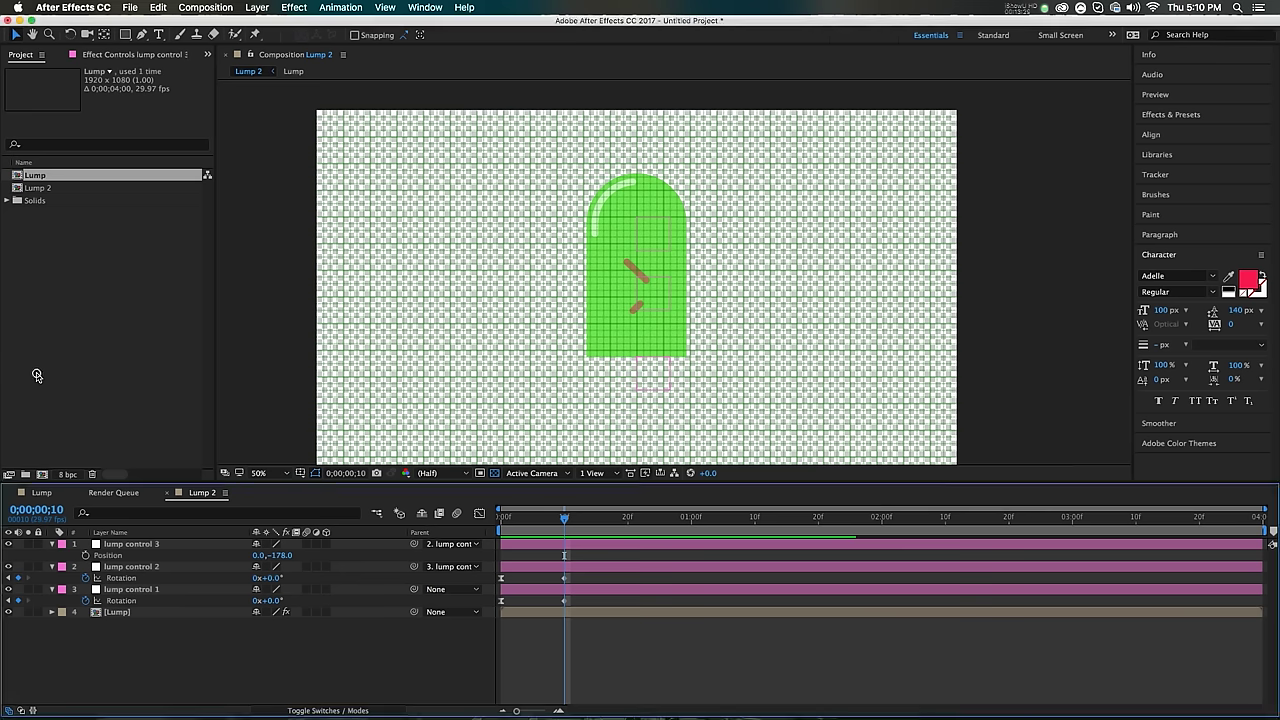
alt+click(85, 600)
key(super+v)
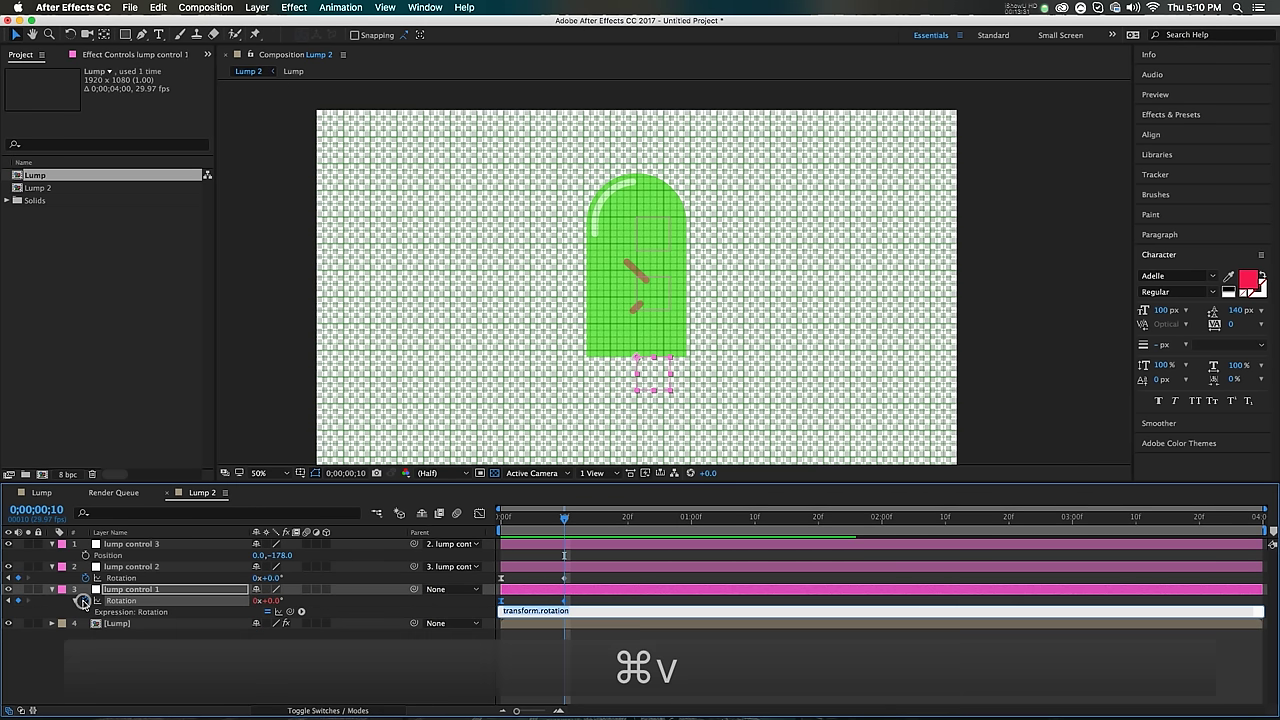
alt+click(85, 578)
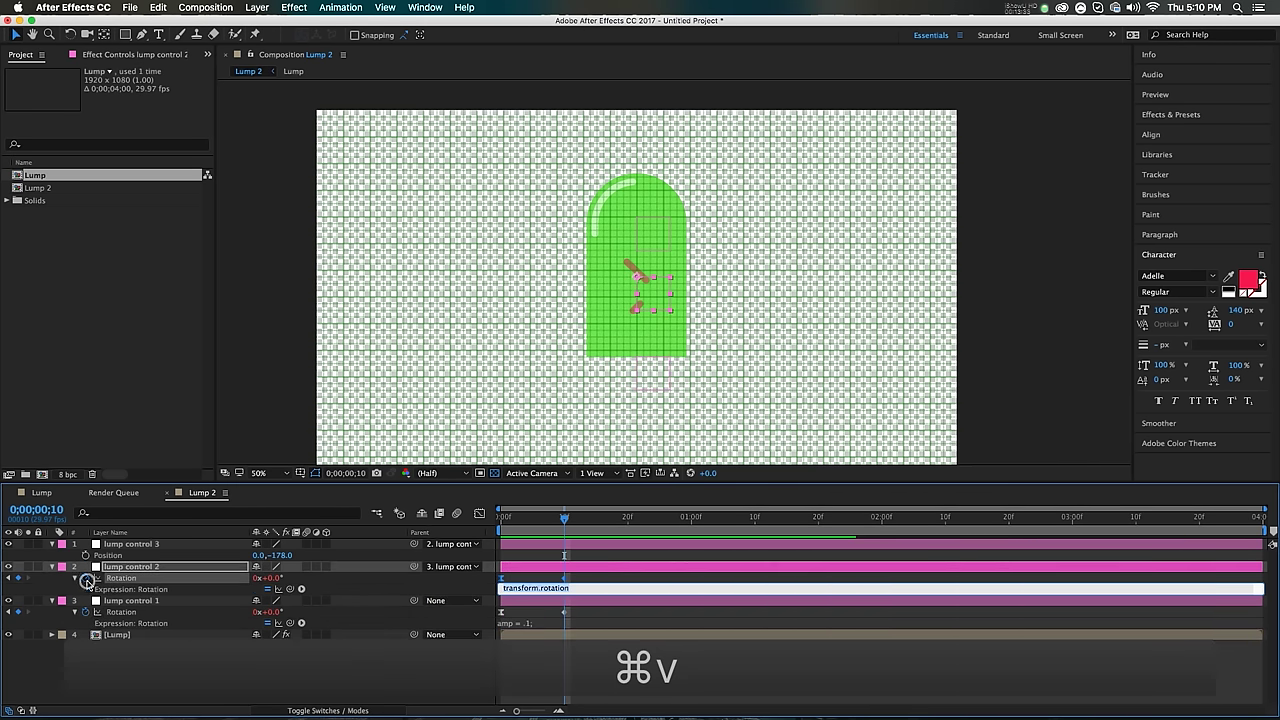
key(super+v)
click(519, 527)
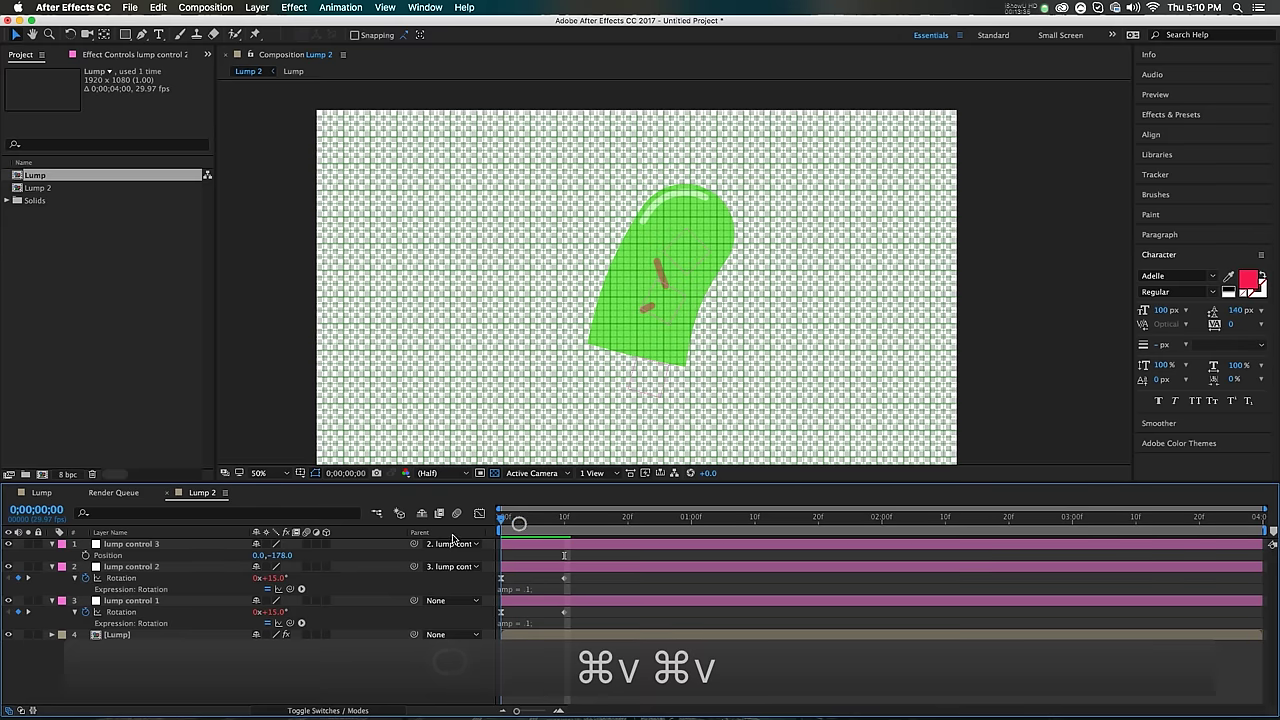
Step: Give lump control 3's Rotation the same Inertial Bounce expression
click(505, 518)
click(130, 543)
key(super+z)
key(super+z)
key(r)
alt+click(85, 555)
key(super+v)
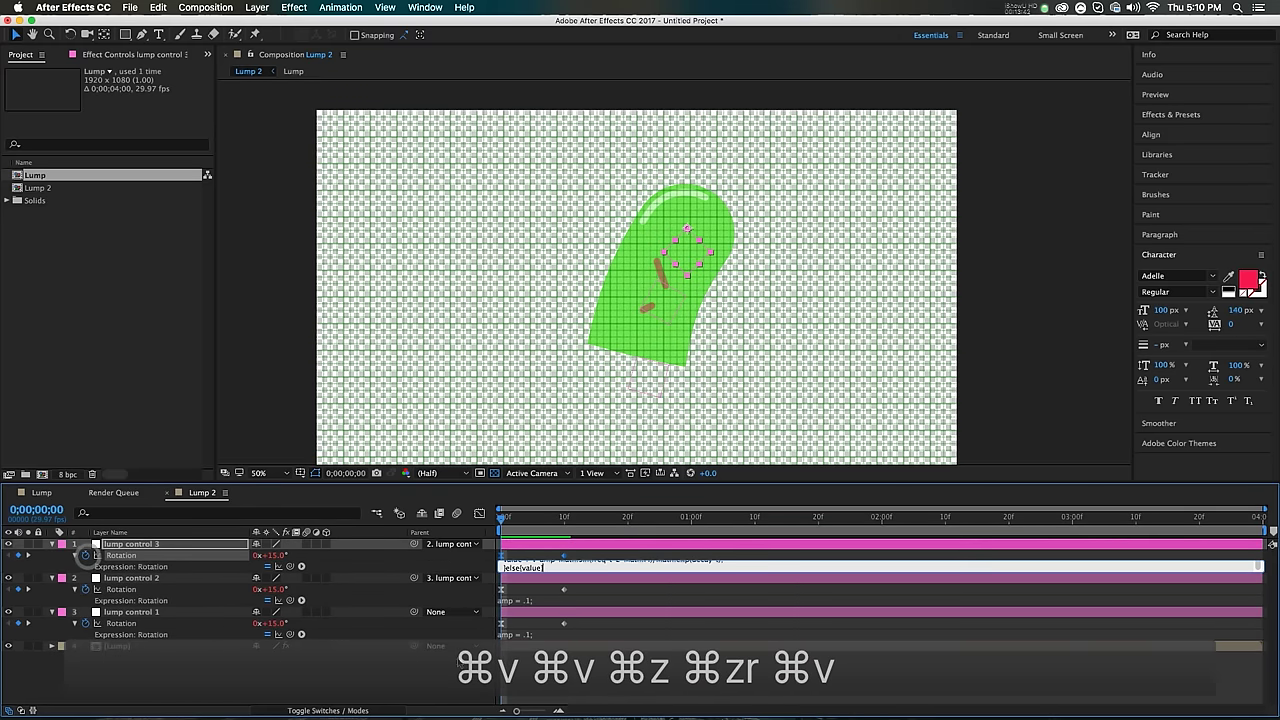
click(522, 527)
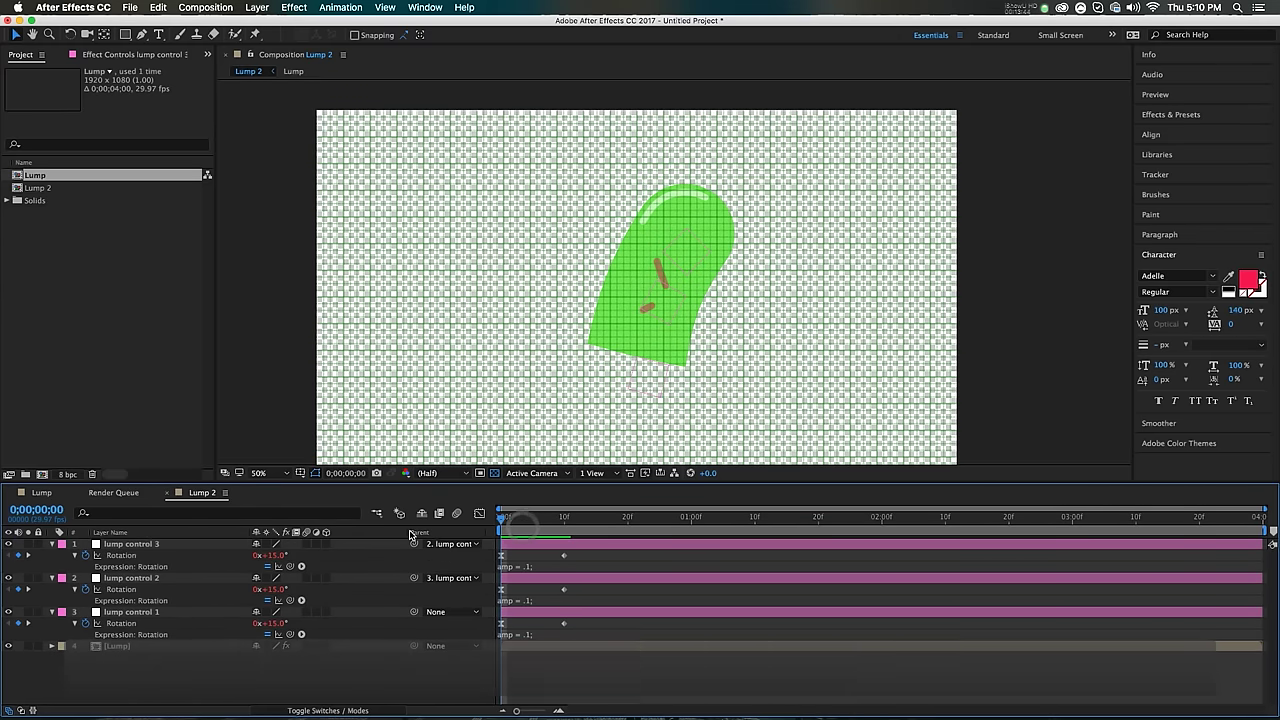
Step: Preview the lump wobbling and settling from the beginning
key(space)
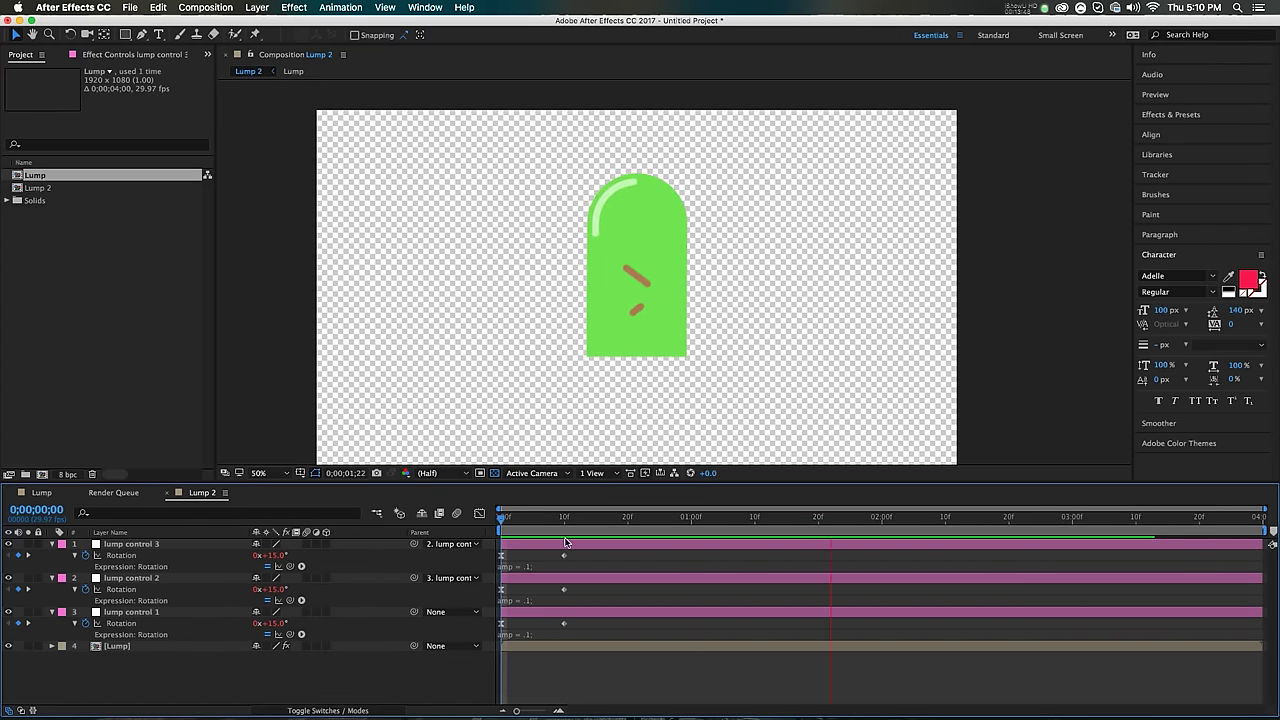
click(555, 522)
key(space)
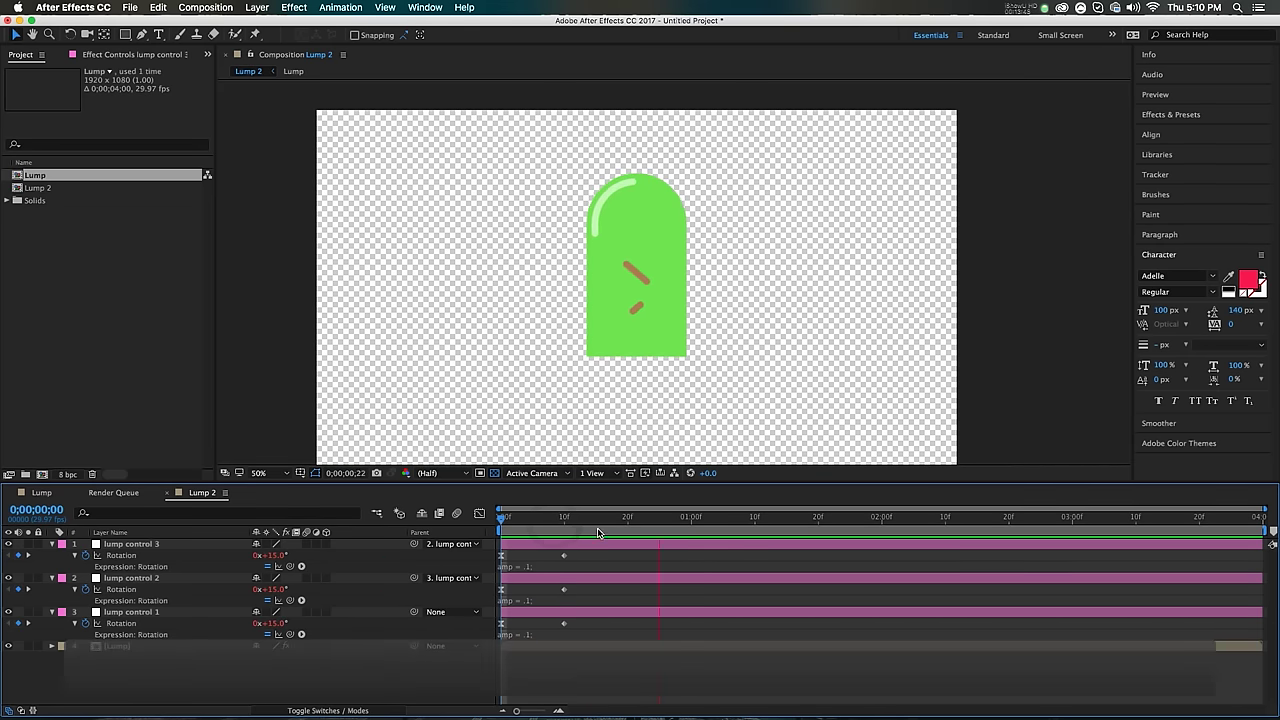
key(space)
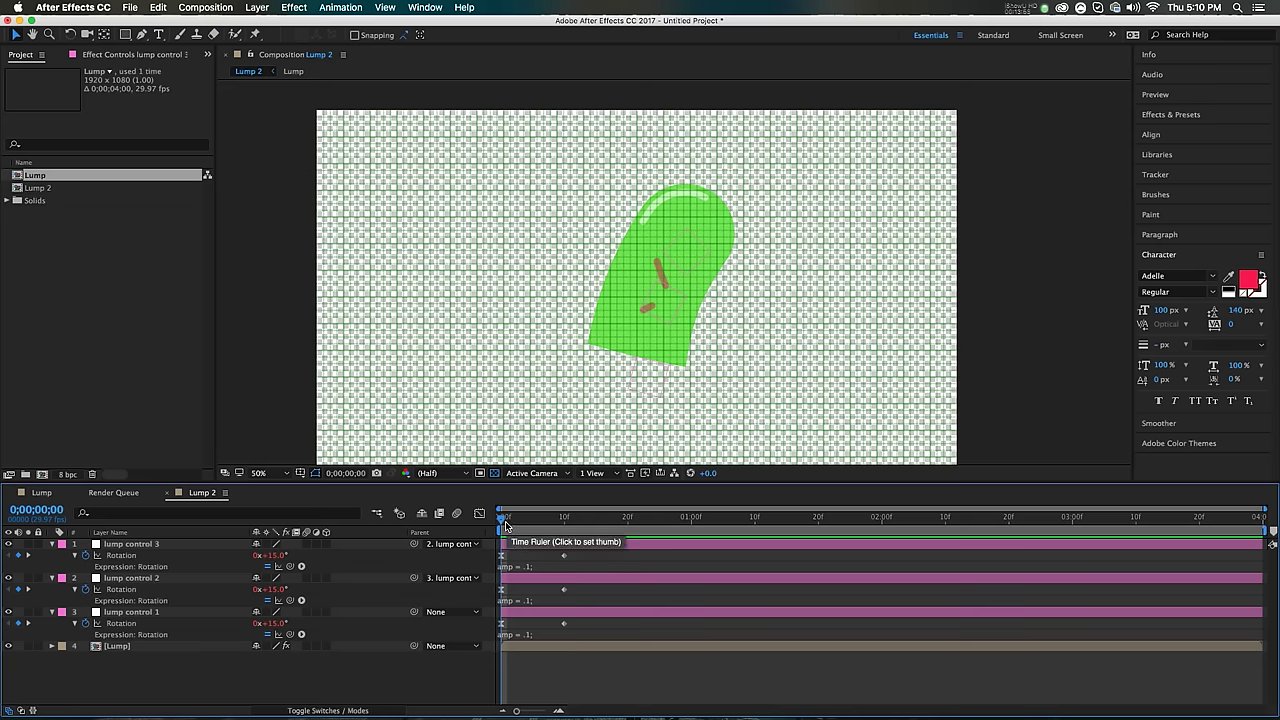
Step: In the Lump comp, paste the bounce expression onto the shine layer's Trim Paths Offset
double_click(516, 653)
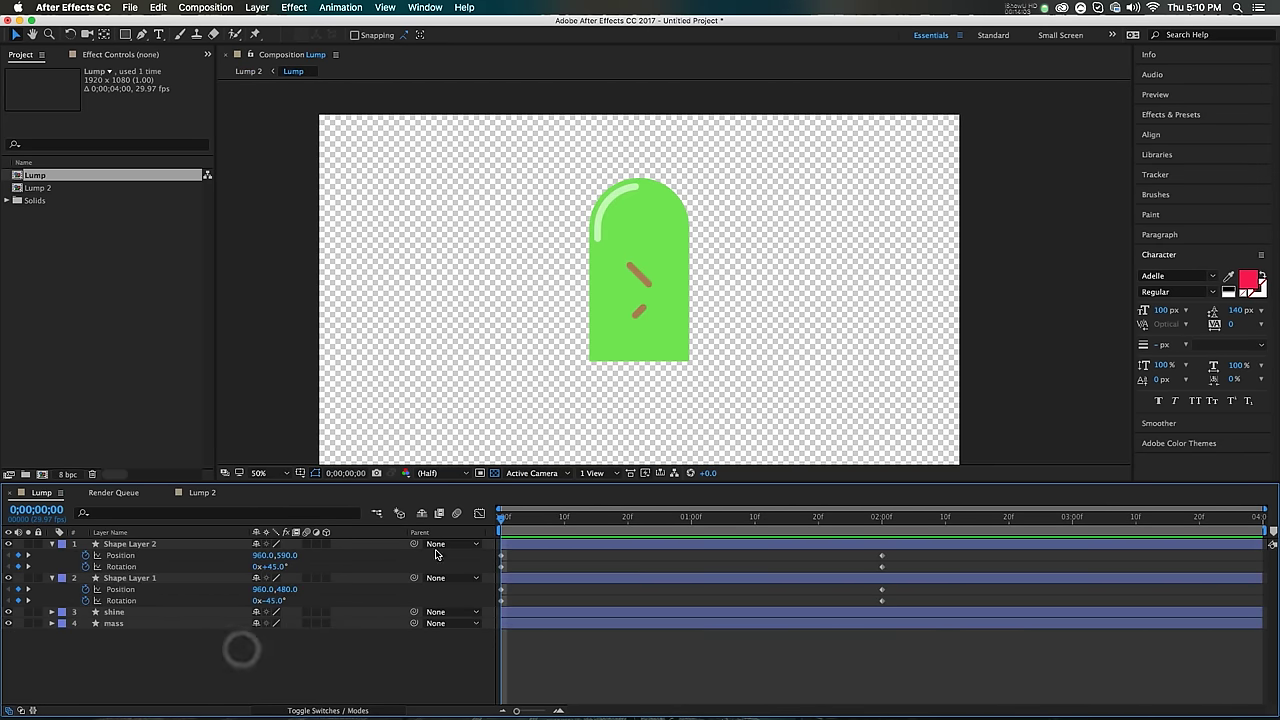
click(122, 612)
key(u)
key(u)
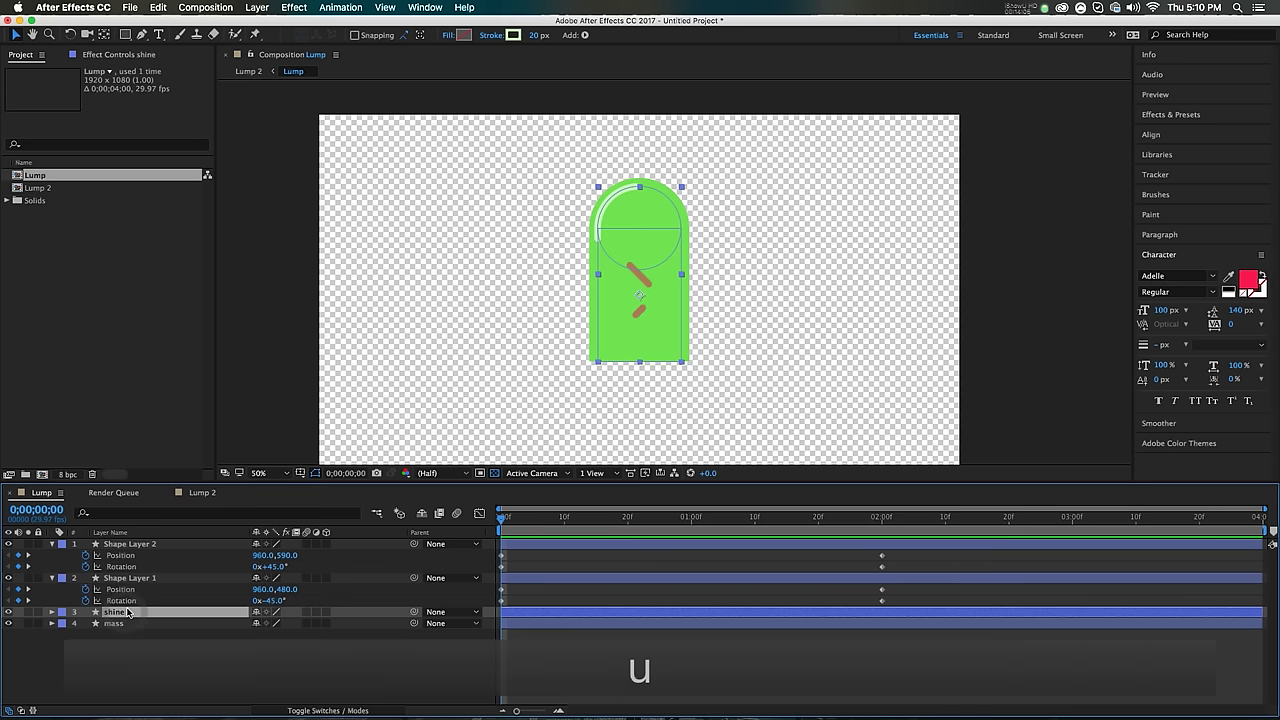
scroll(140, 618, down, 3)
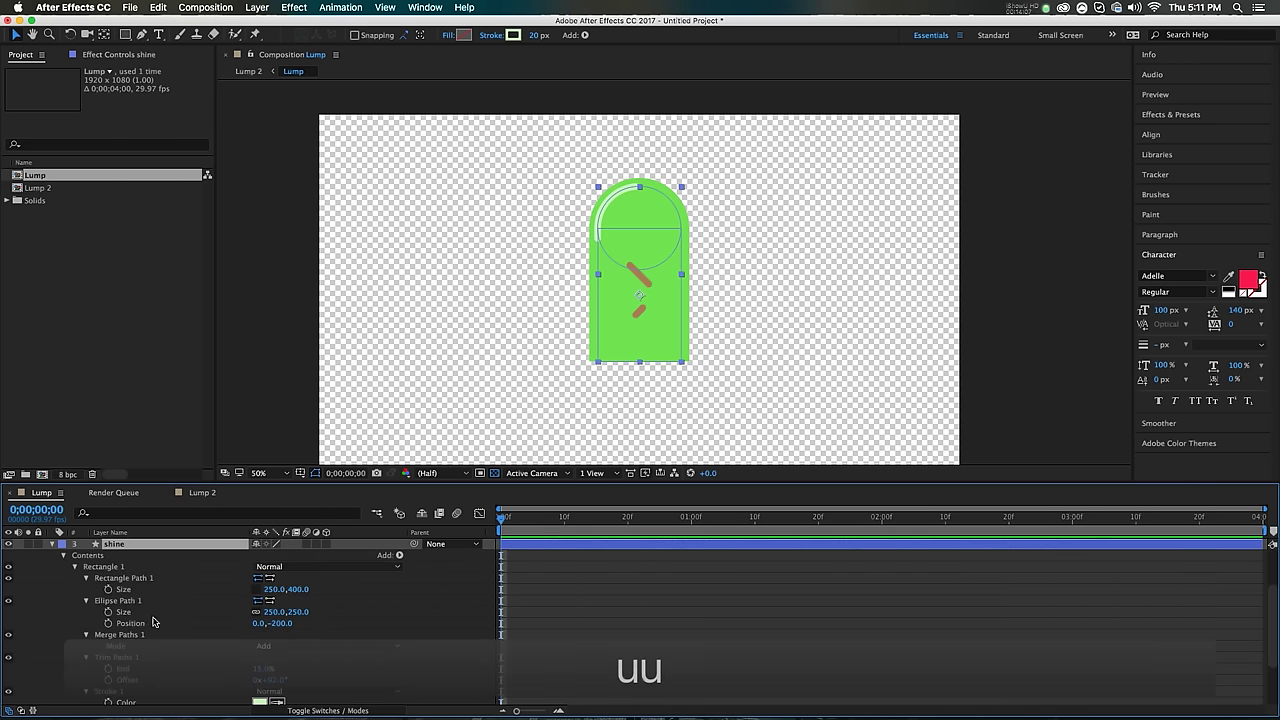
scroll(147, 622, down, 2)
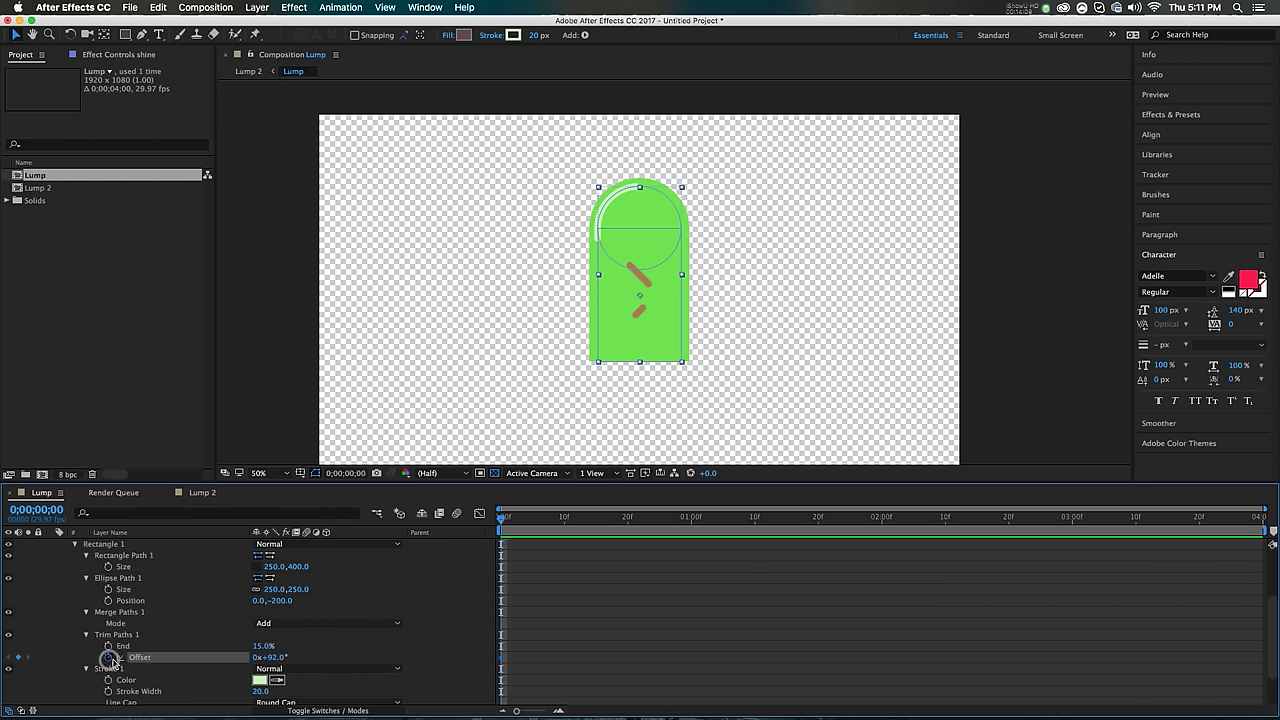
alt+click(108, 657)
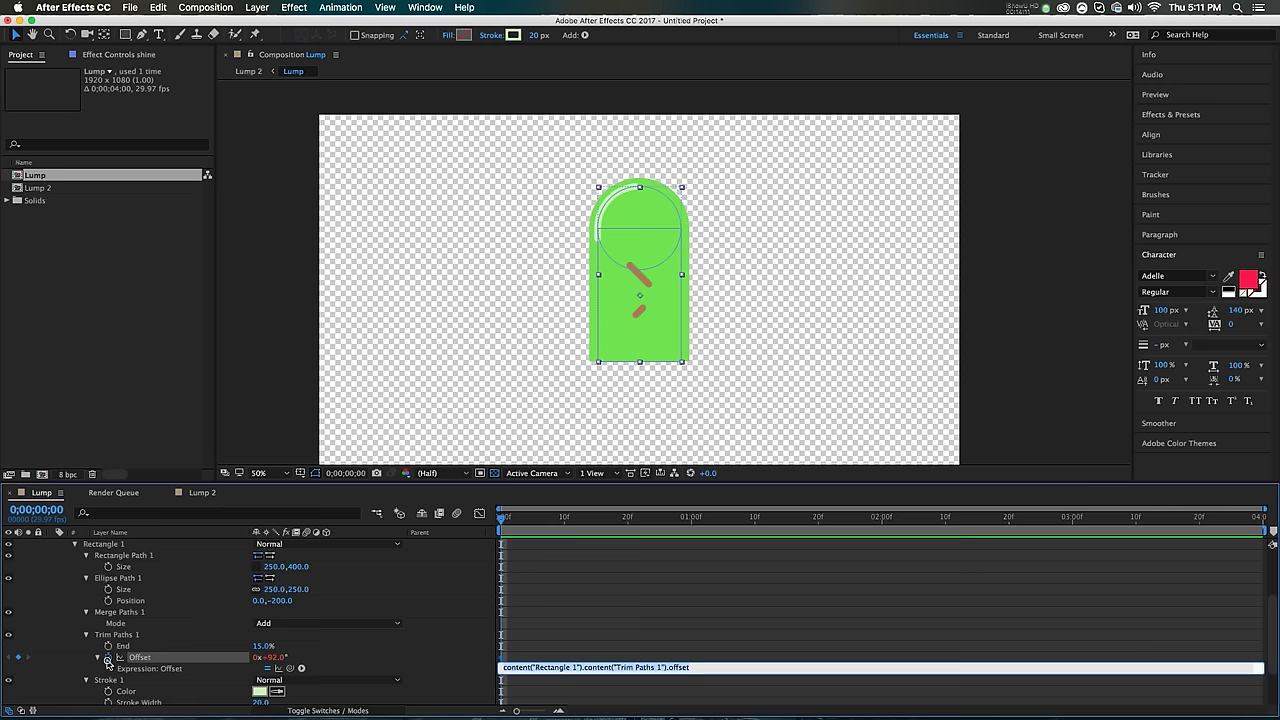
key(super+v)
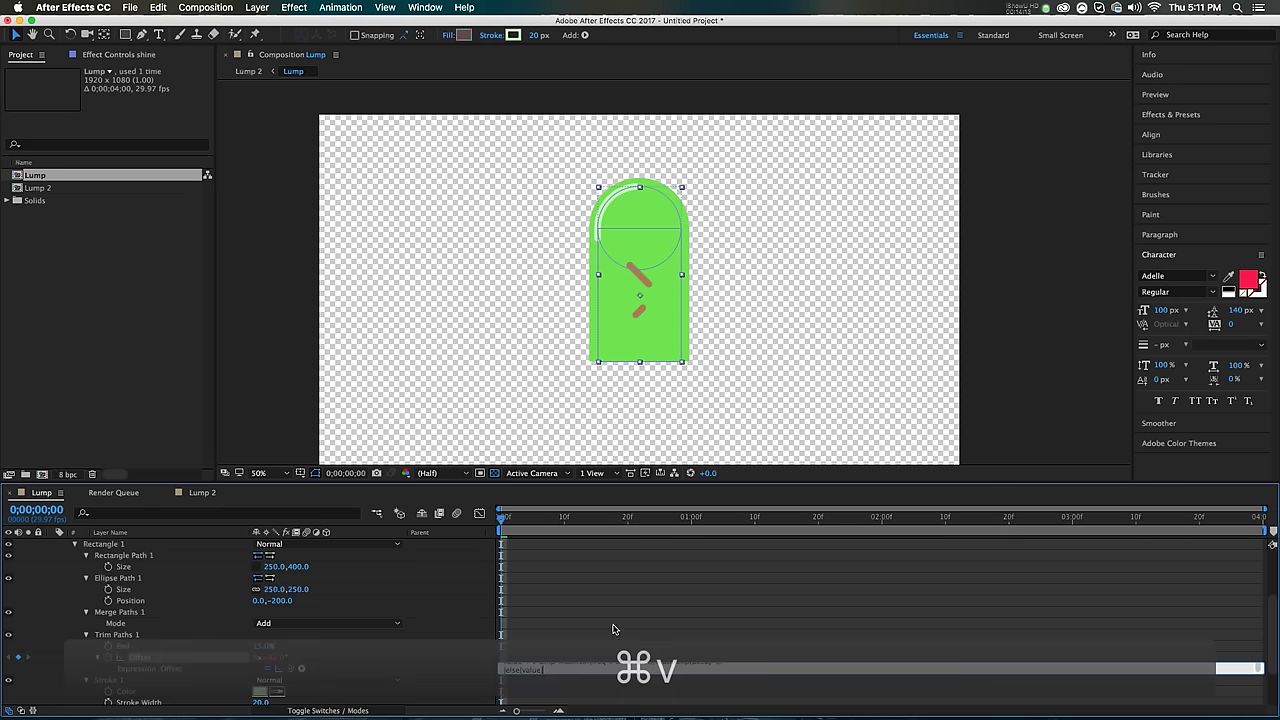
click(570, 635)
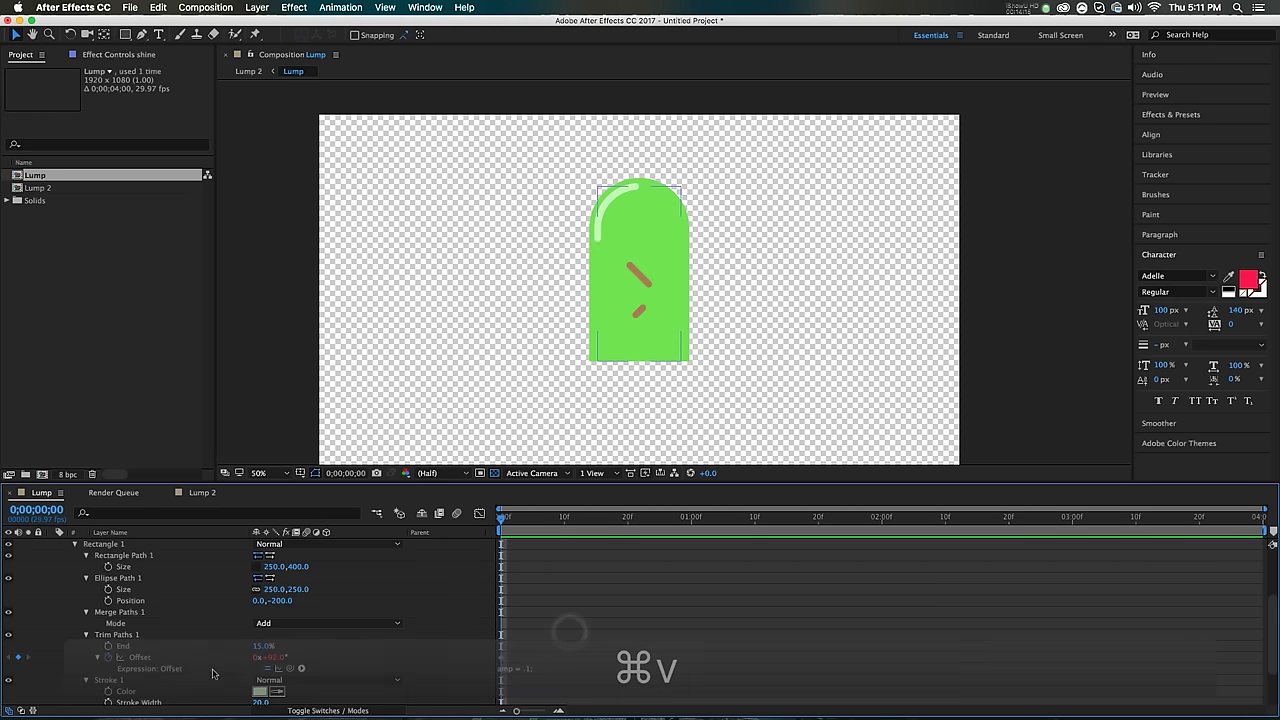
Step: Keyframe Offset at frame 10 and lower its frame-0 value to about +20°
key(shift+Page_Down)
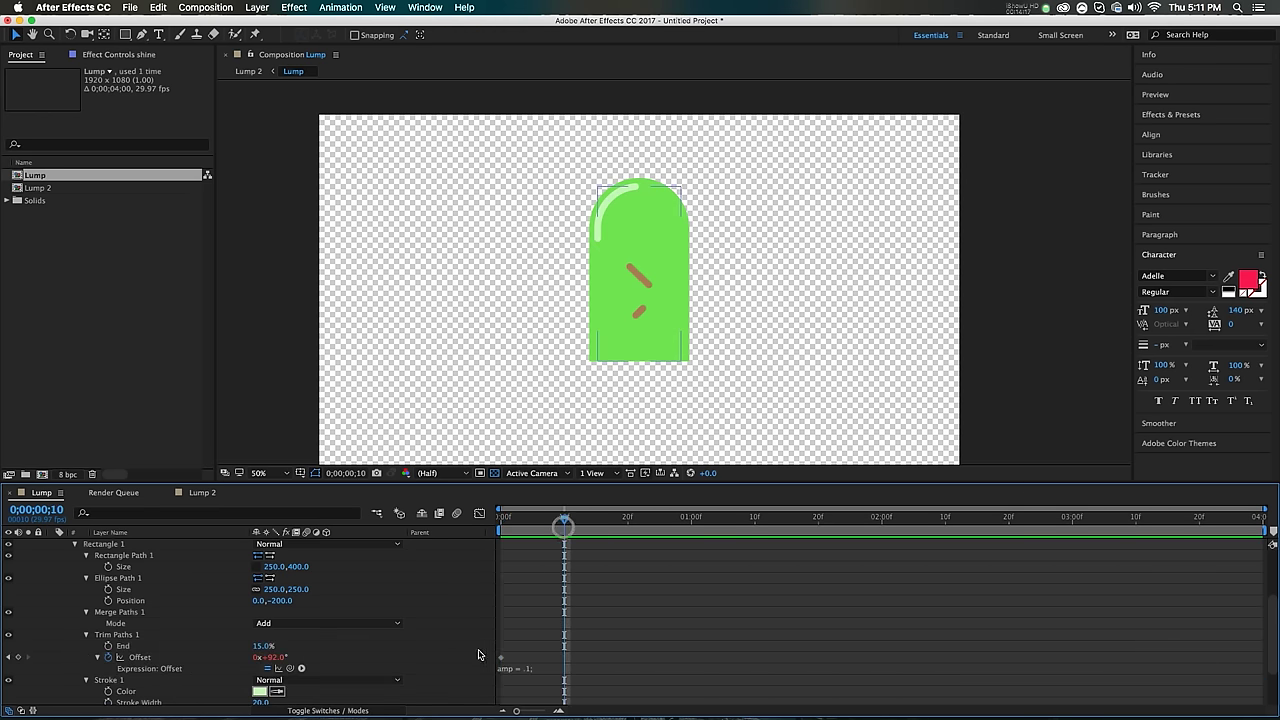
click(502, 662)
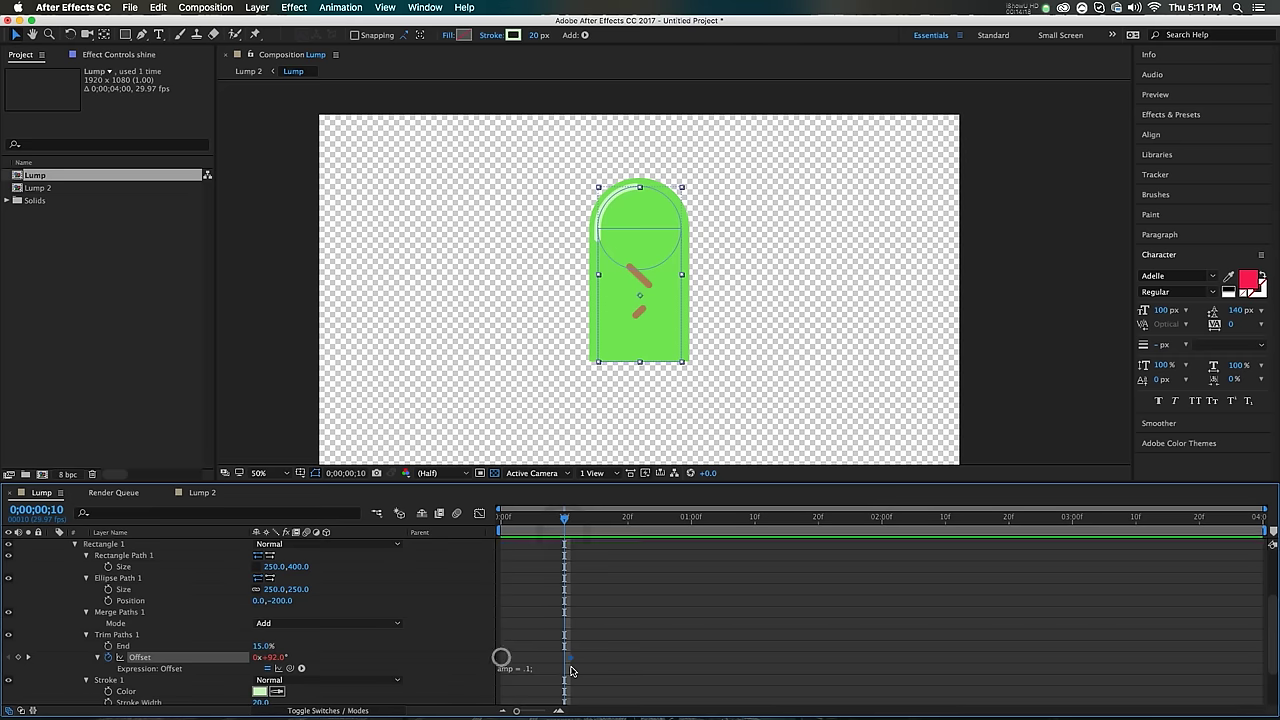
click(510, 522)
click(503, 522)
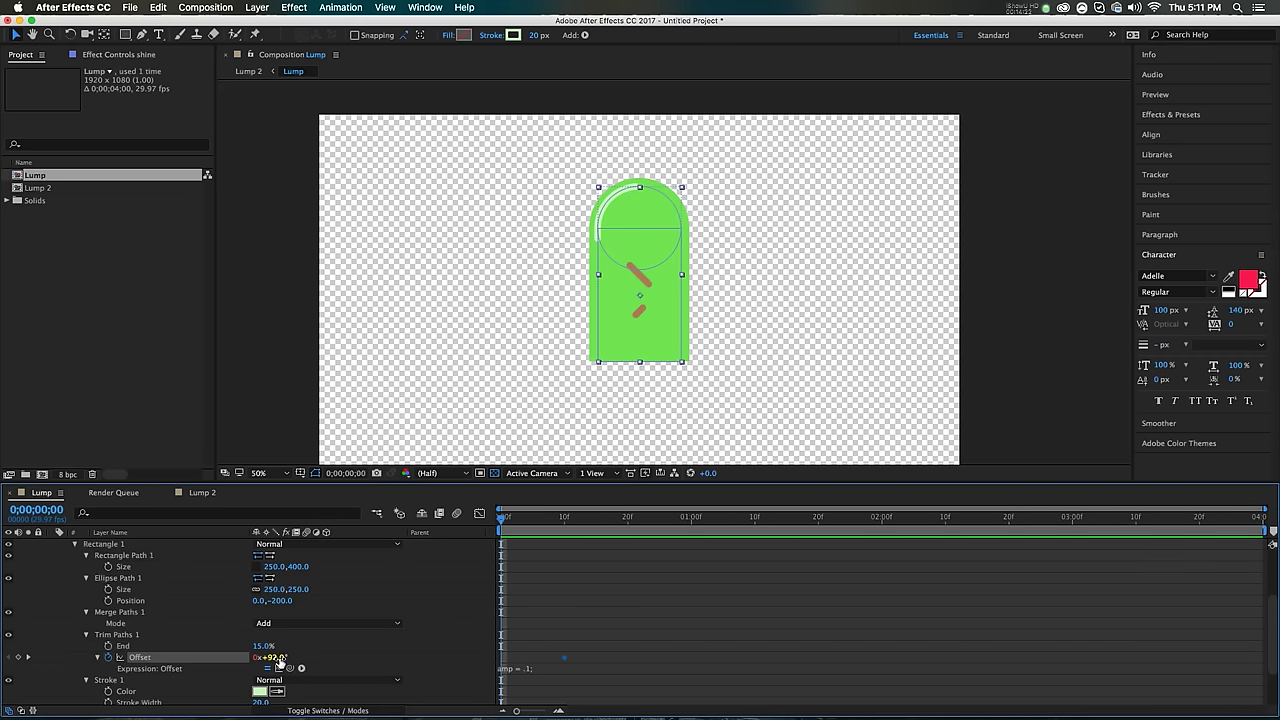
drag(281, 660, 265, 658)
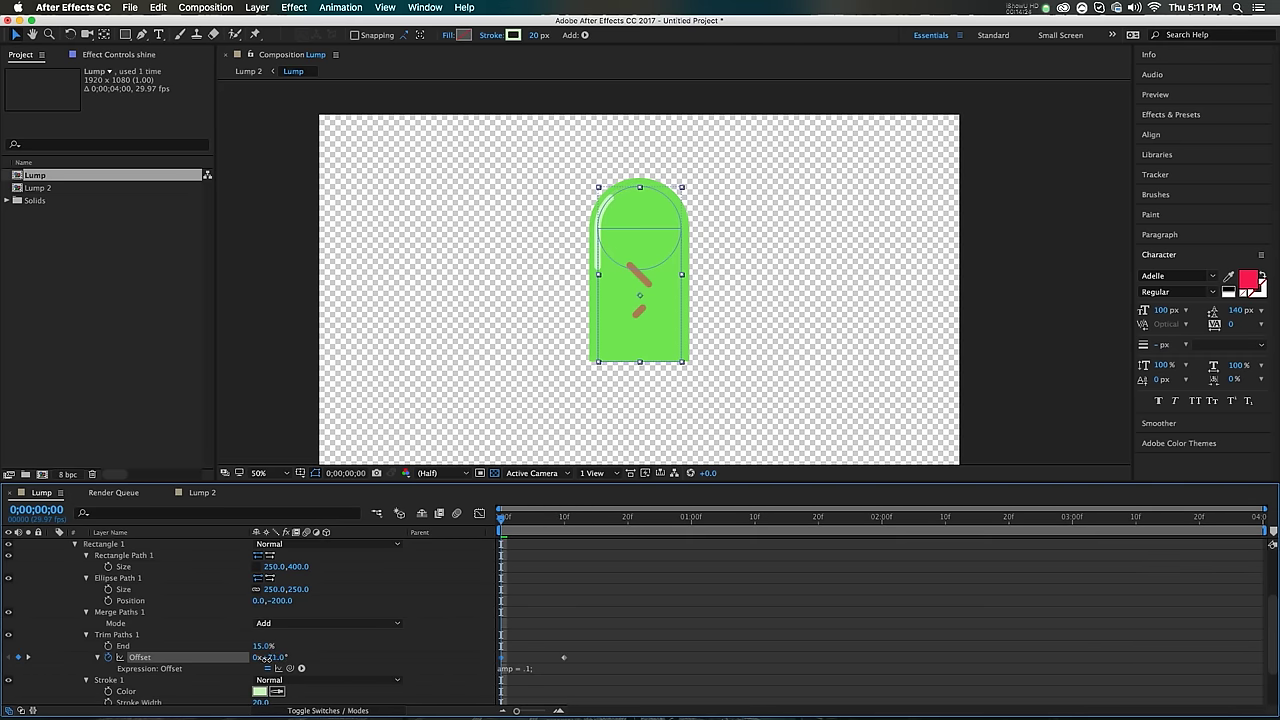
Step: Preview the wobble in Lump 2, stopping at frame 10
click(200, 493)
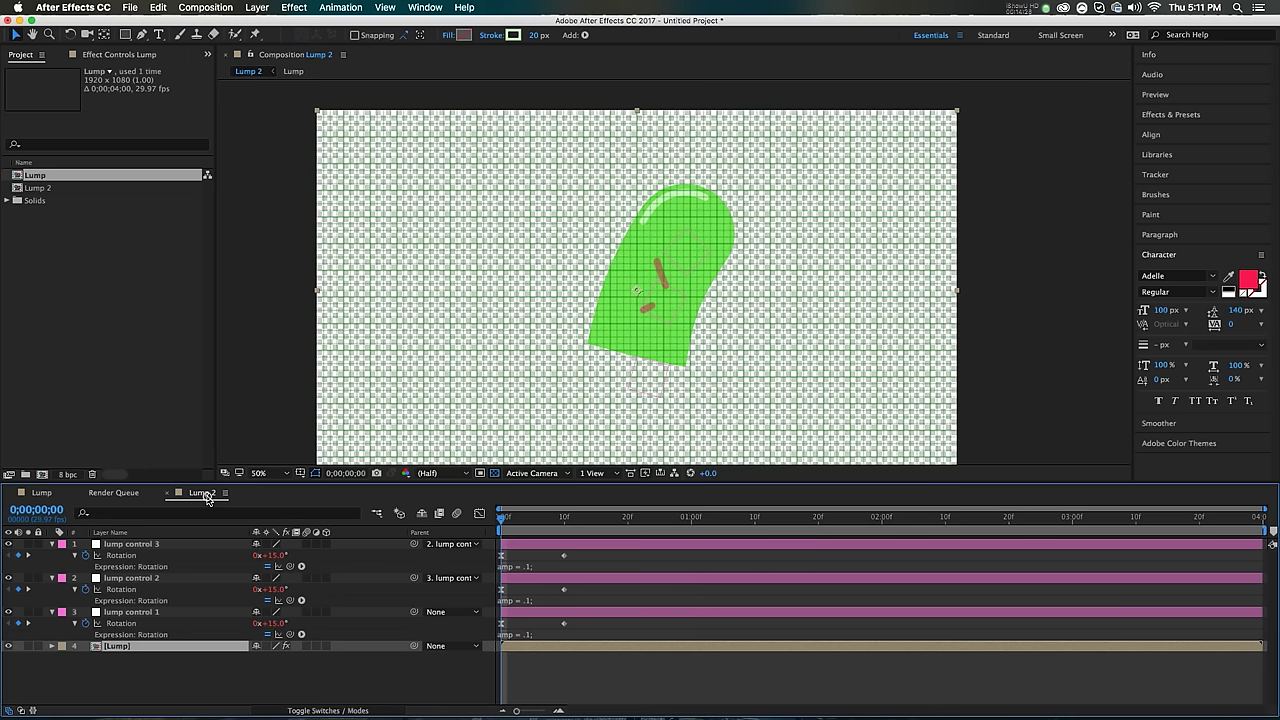
key(space)
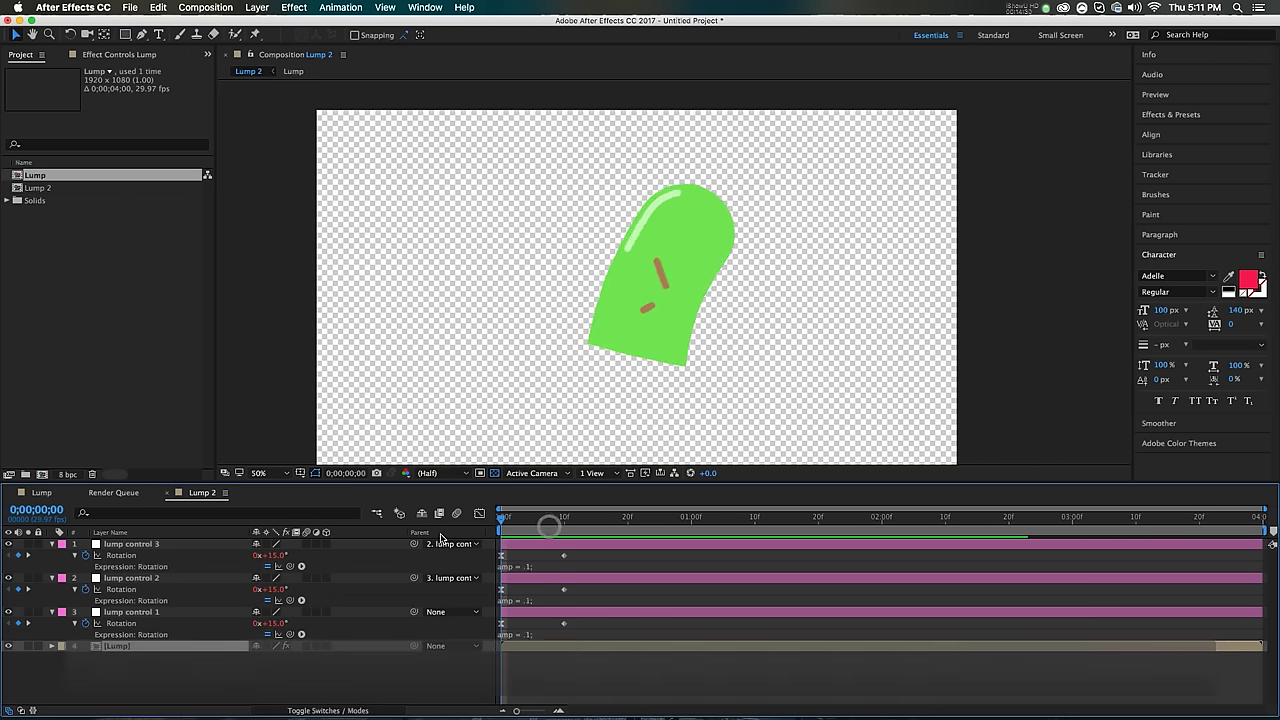
click(564, 524)
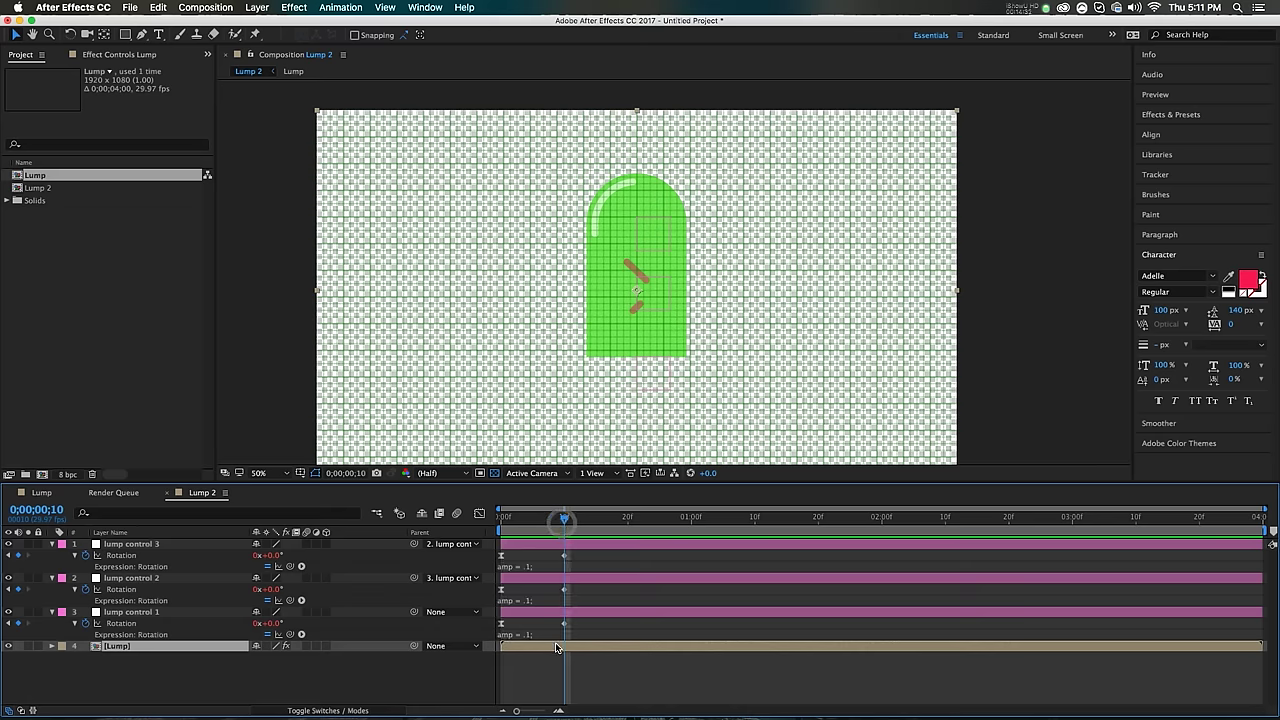
Step: Apply Easy Ease to the Offset keyframes in the Lump precomp
double_click(557, 646)
click(522, 646)
key(F9)
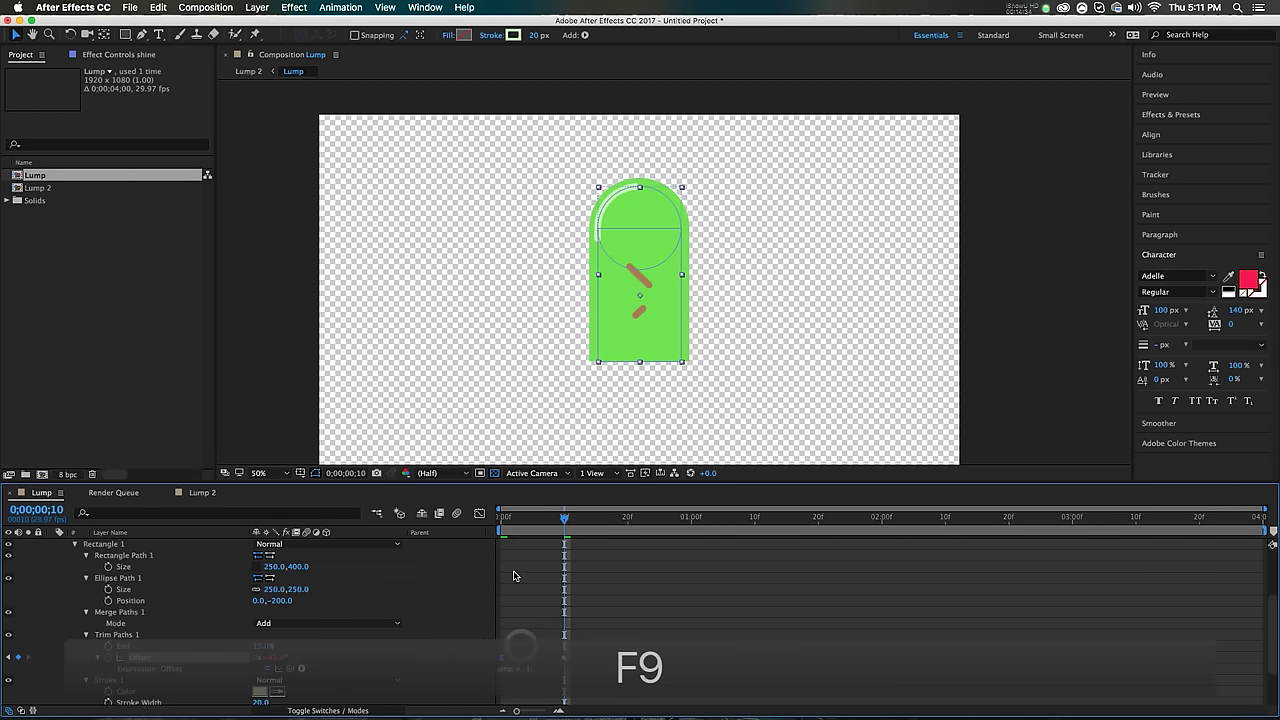
key(Home)
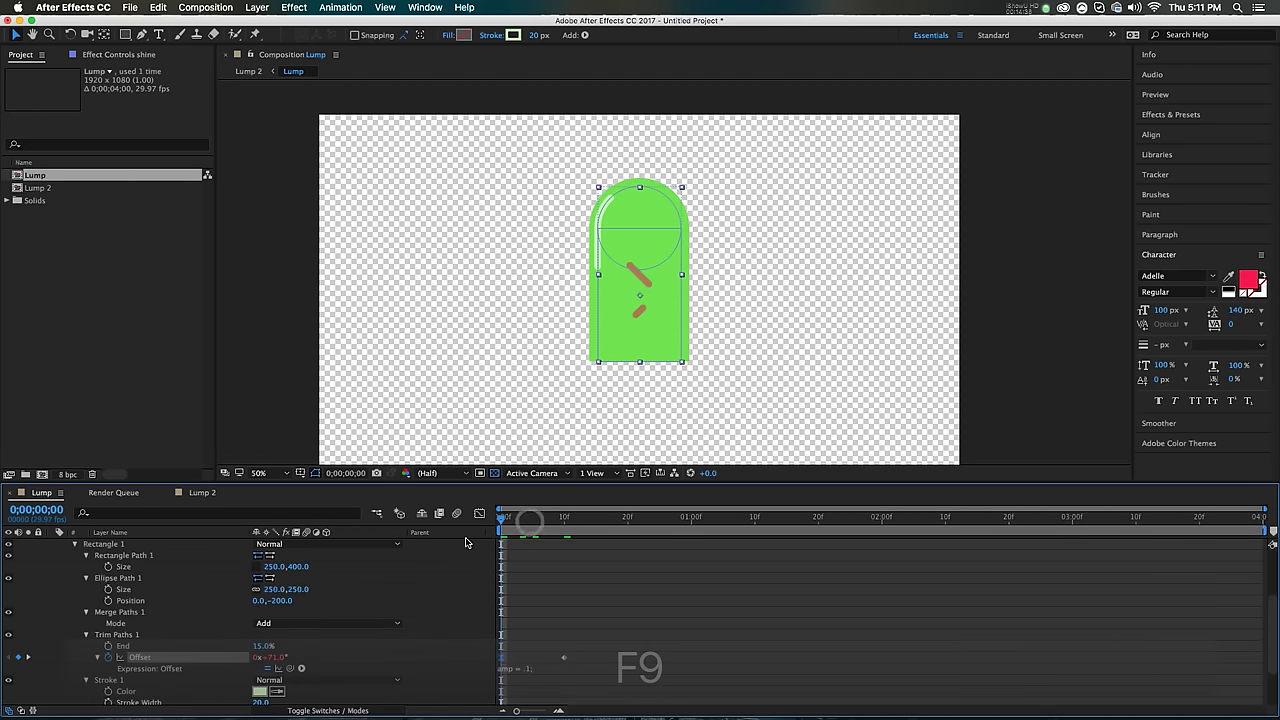
right_click(501, 657)
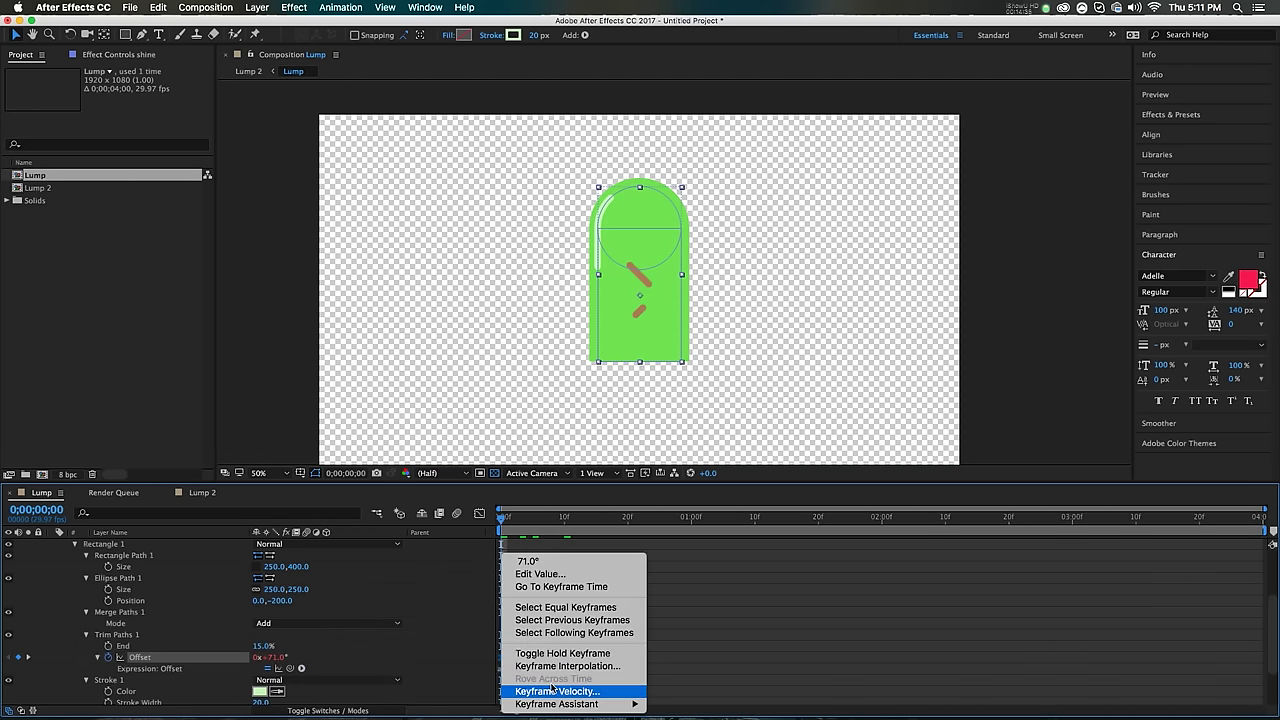
mouse_move(555, 704)
click(688, 577)
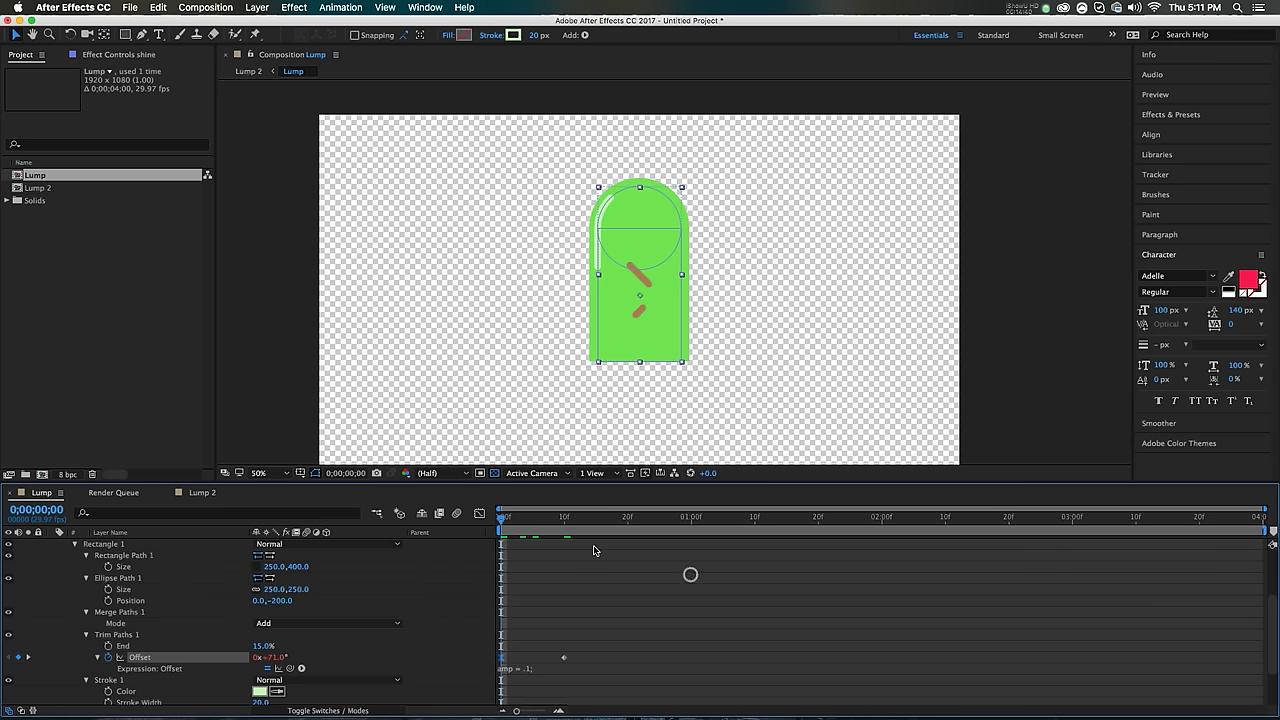
Step: Check the wobble at frames 4 and 10 in Lump 2
click(527, 518)
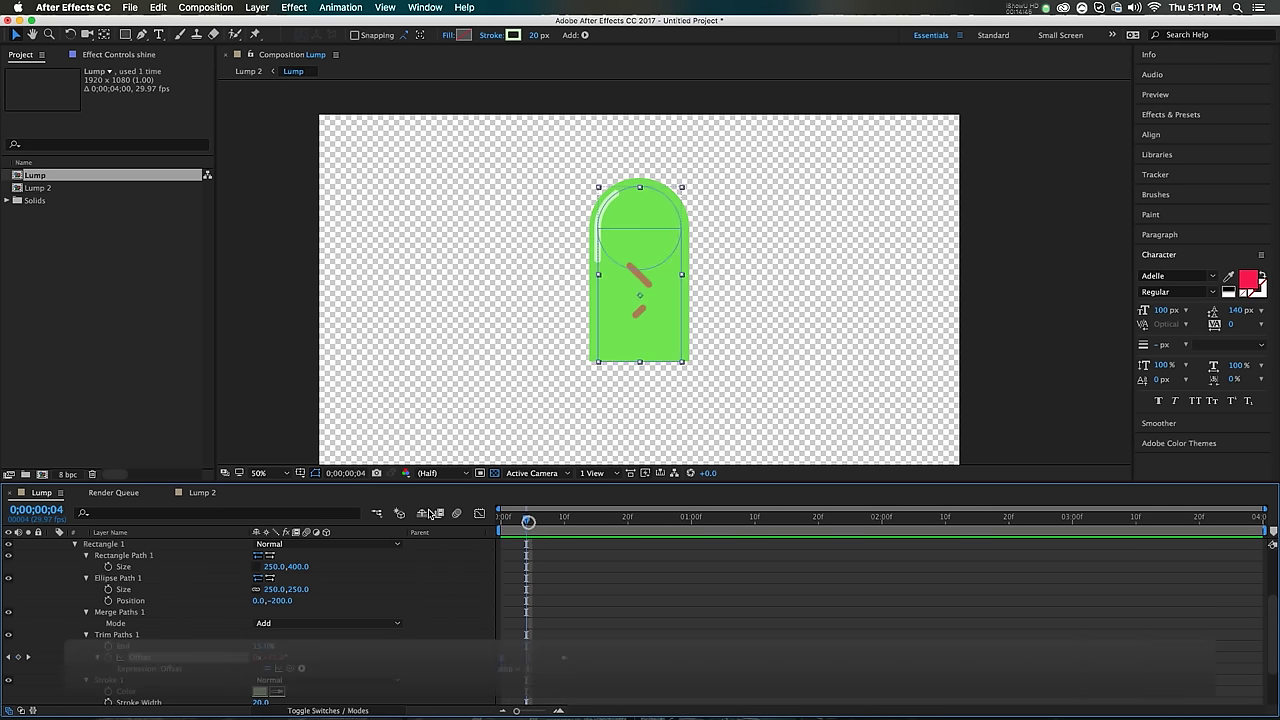
click(203, 495)
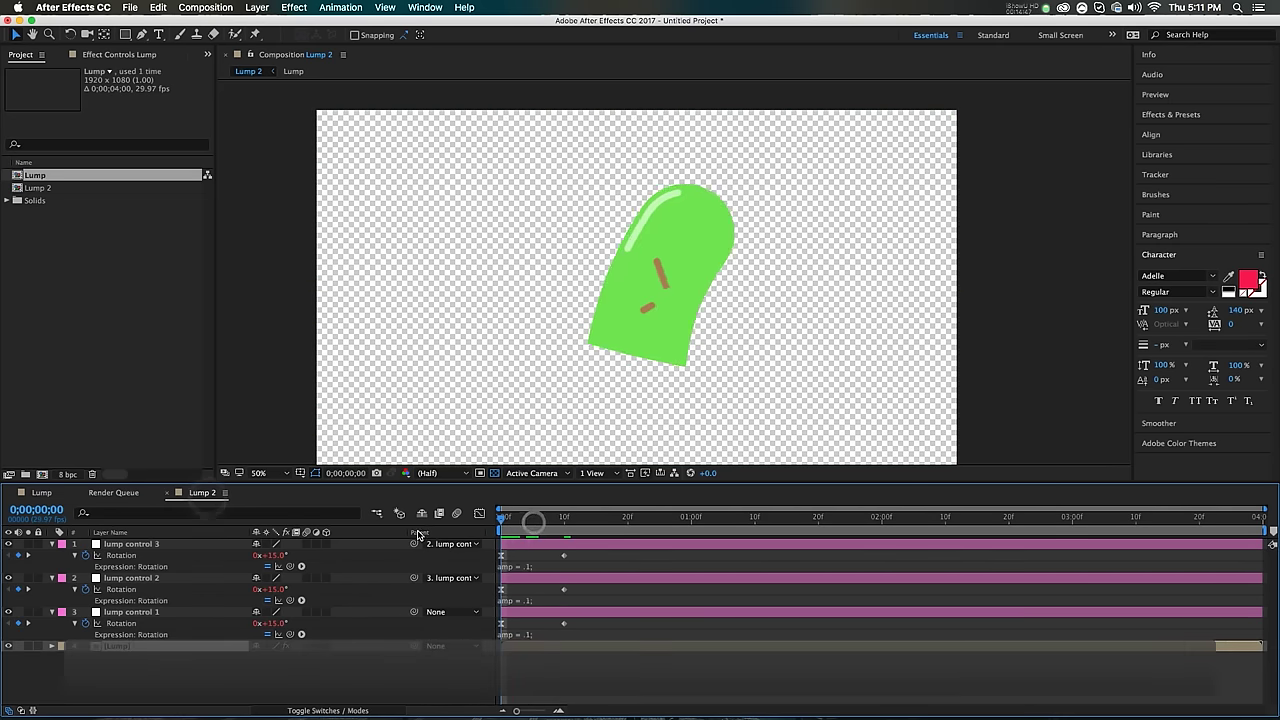
click(565, 520)
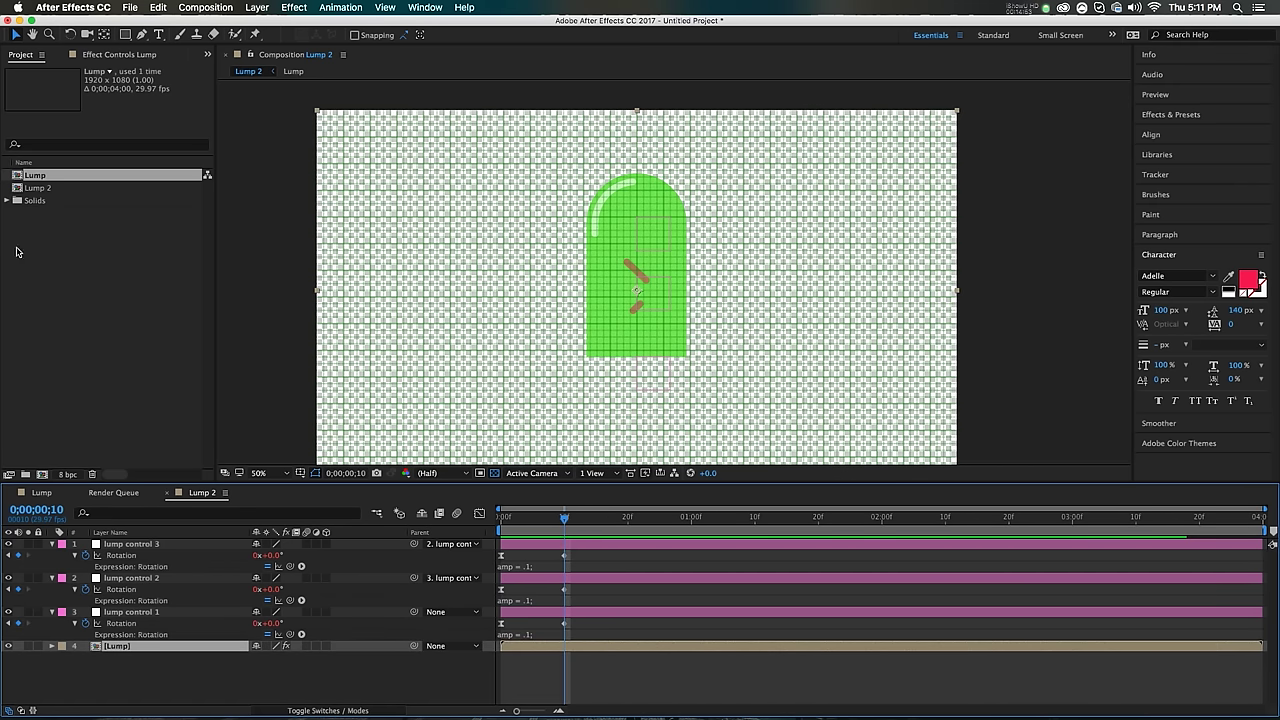
click(36, 188)
Step: Rename Lump 2 to 'Lump in MOTION' and drag it into a new composition
key(Return)
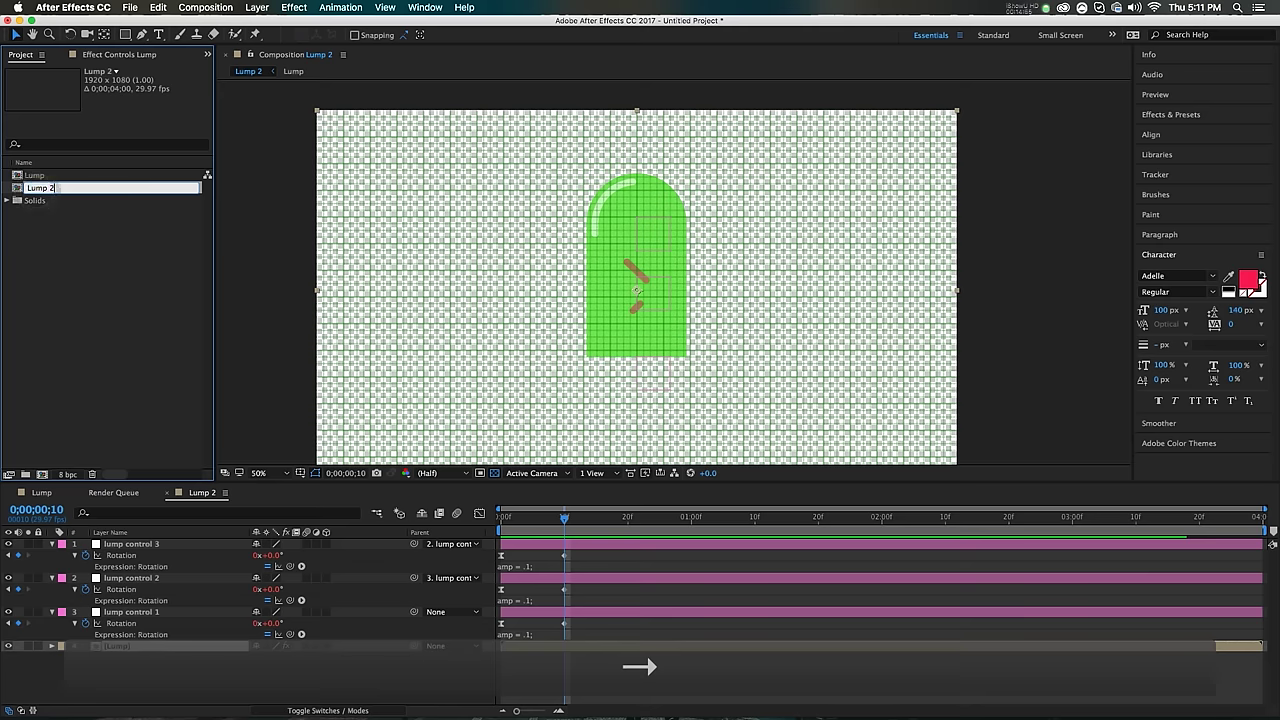
text(in MOTION)
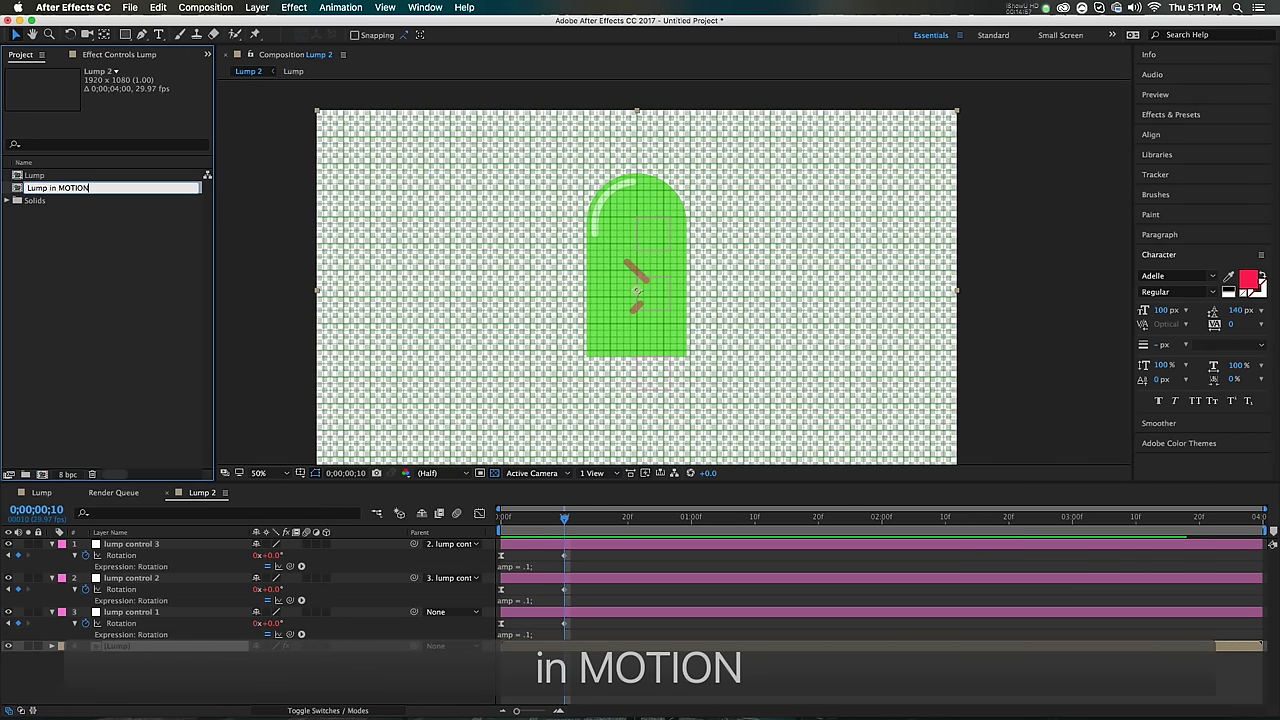
key(Return)
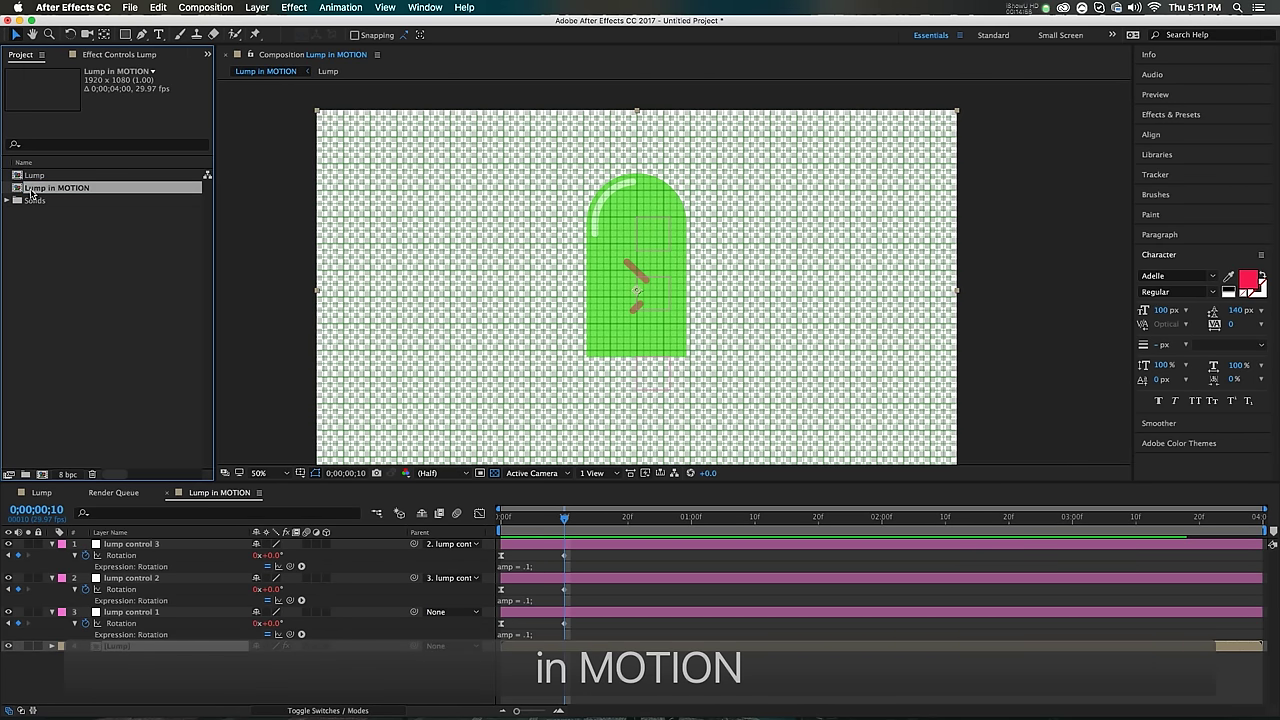
drag(31, 194, 26, 474)
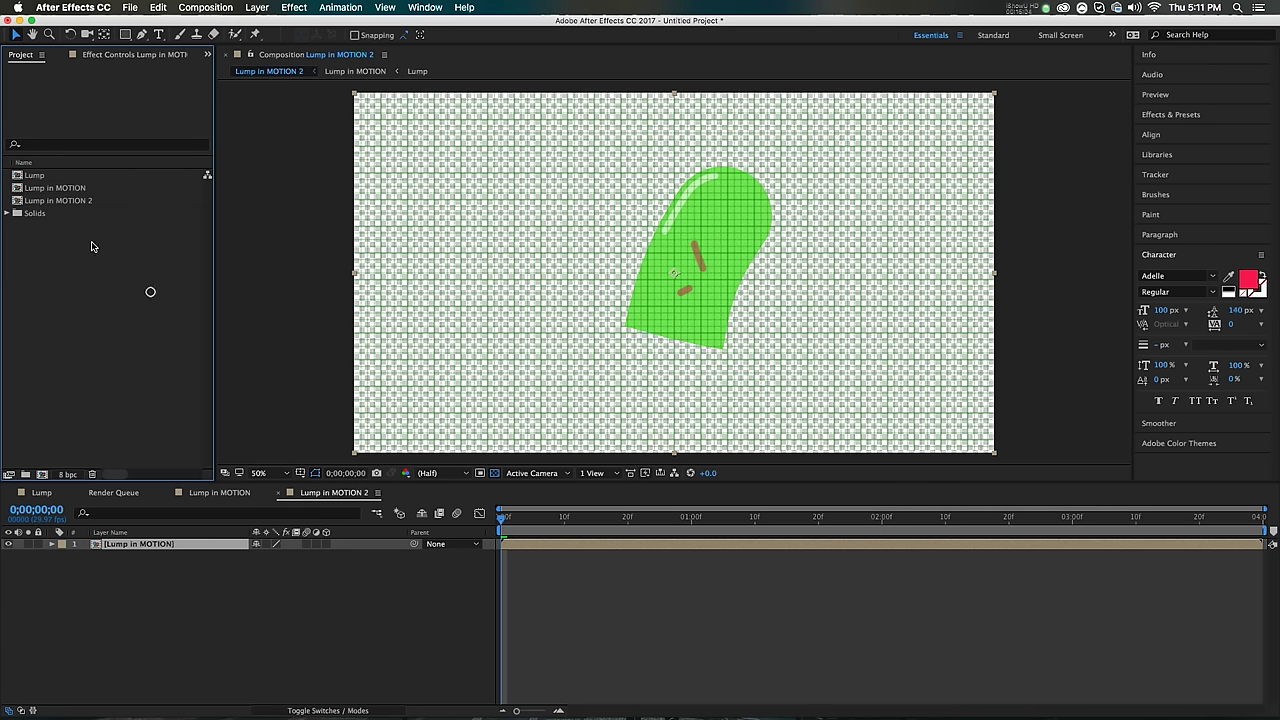
Step: Rename the new composition to 'the full jello'
click(75, 205)
key(Return)
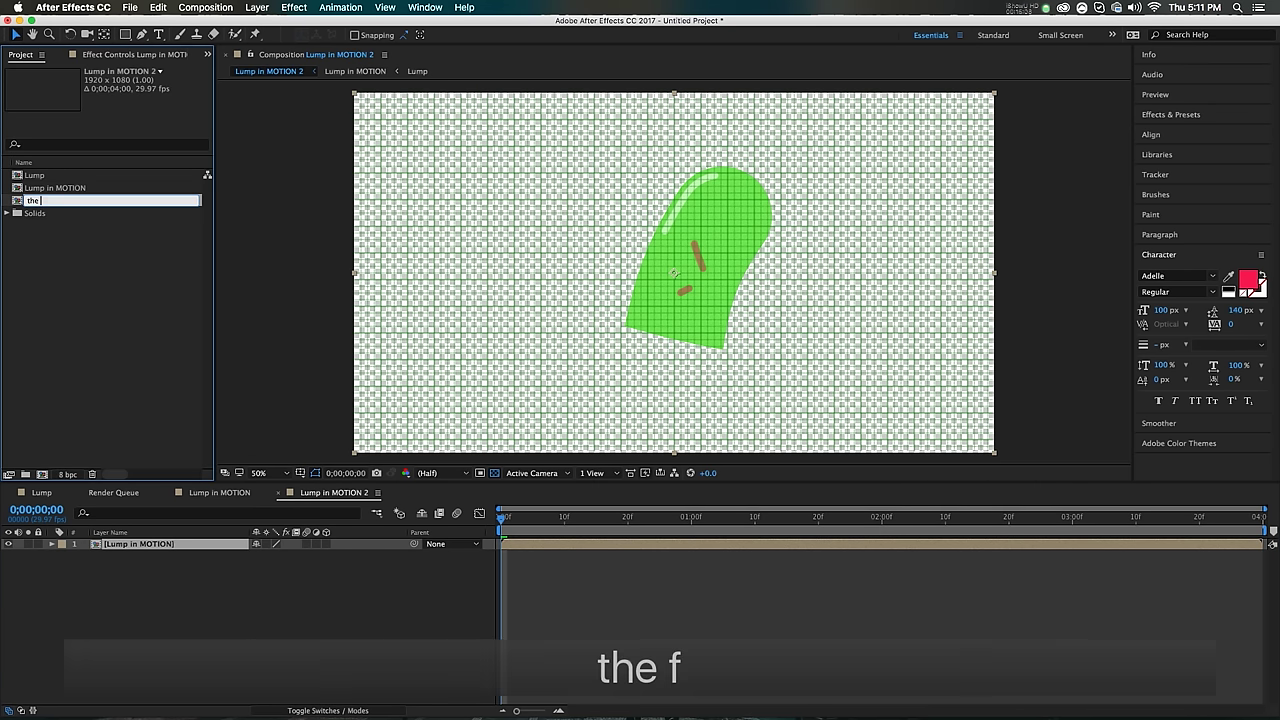
text(full jello)
key(Return)
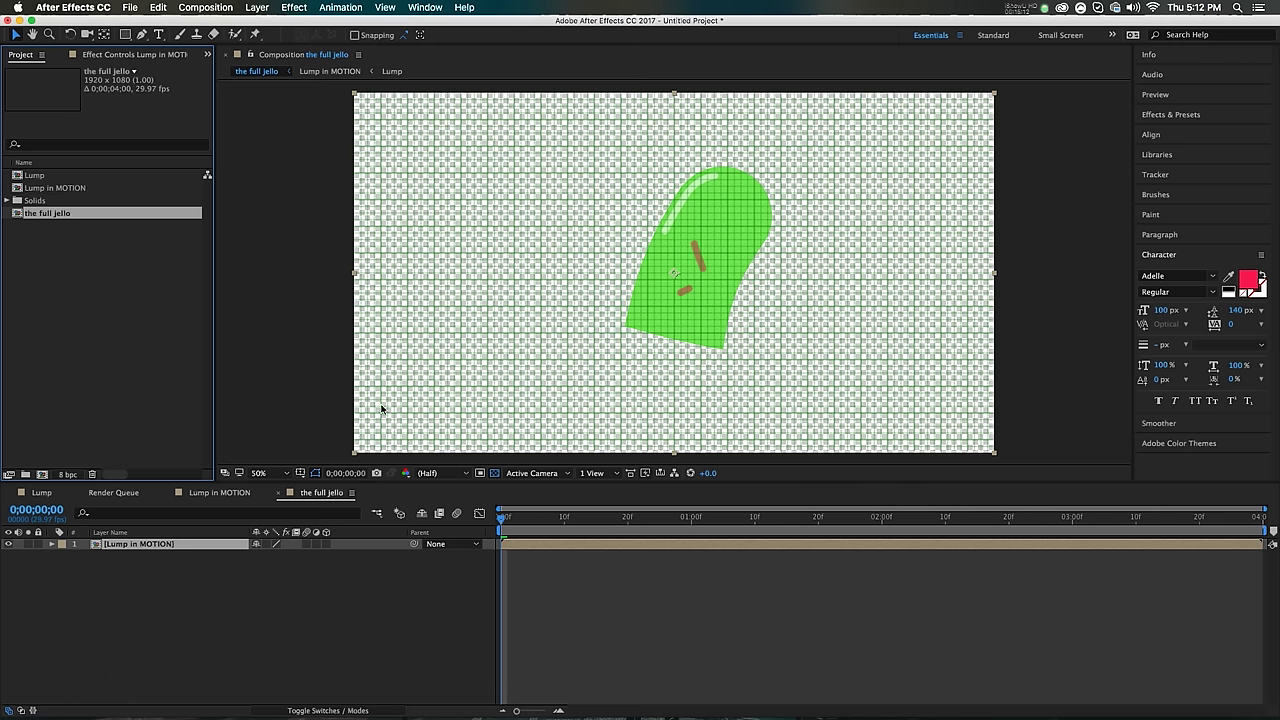
Step: Preview the full jello, return to the start, and duplicate the Lump in MOTION layer
key(space)
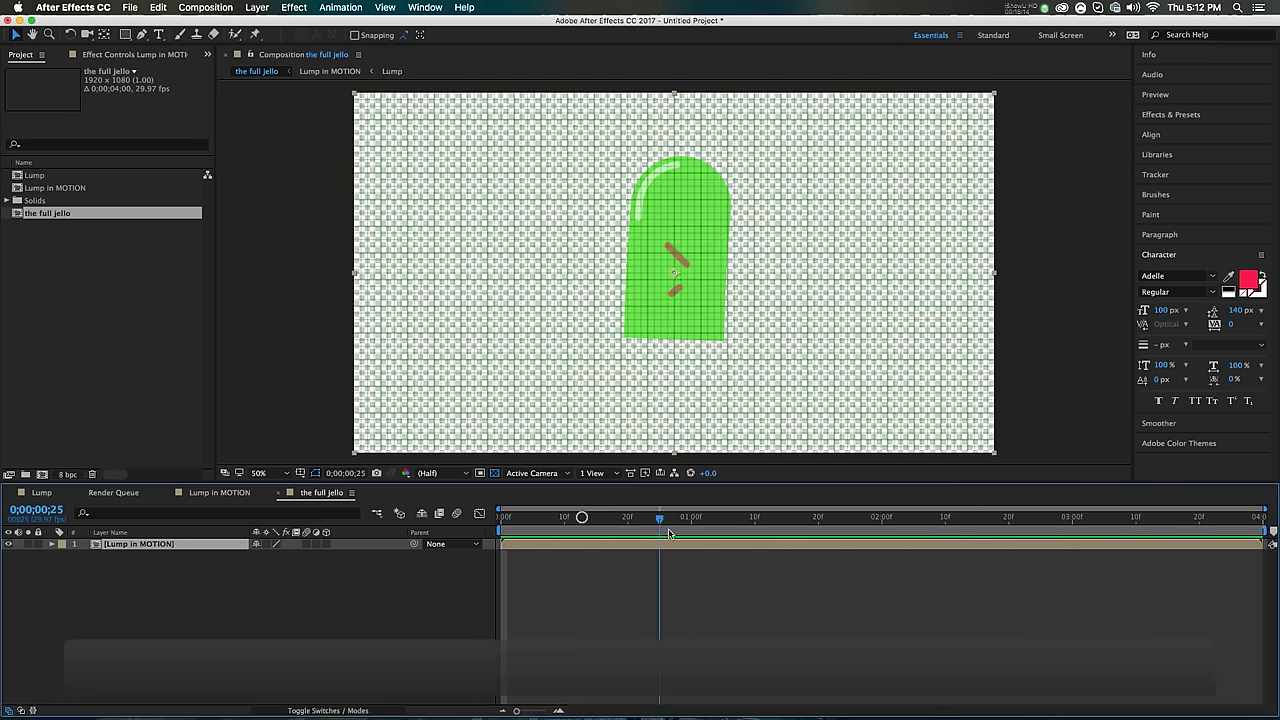
key(space)
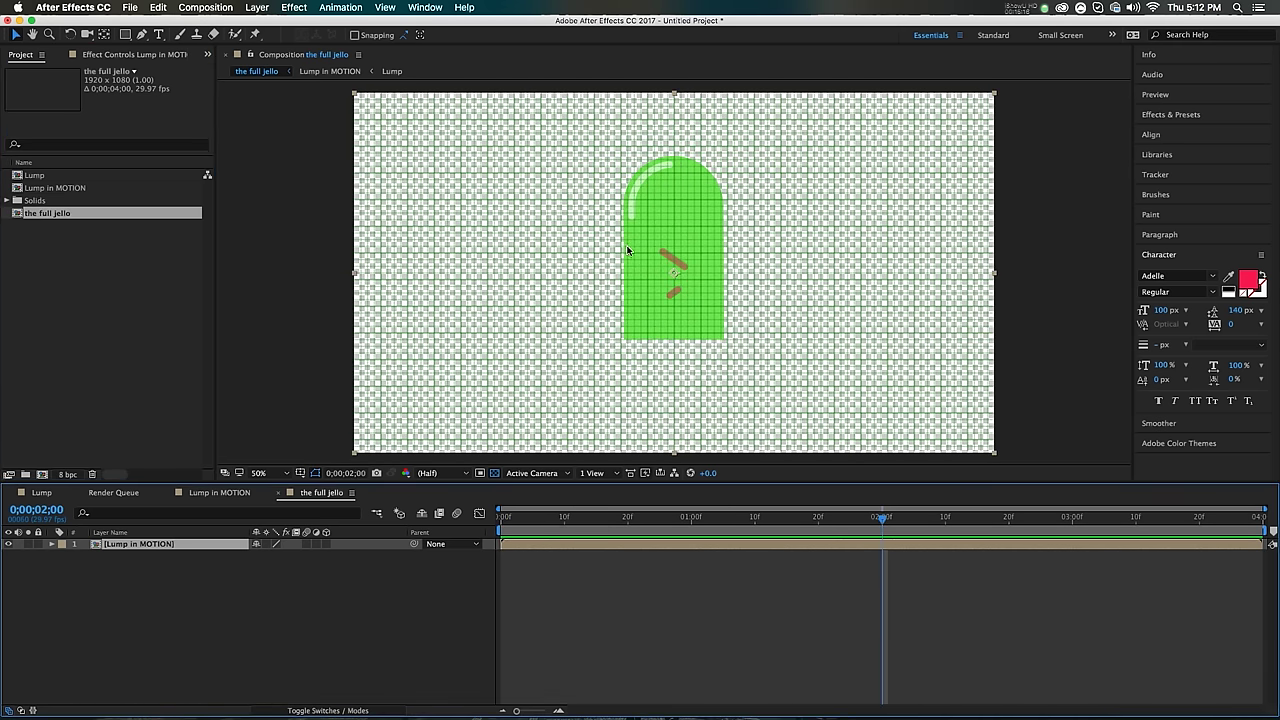
drag(635, 517, 503, 517)
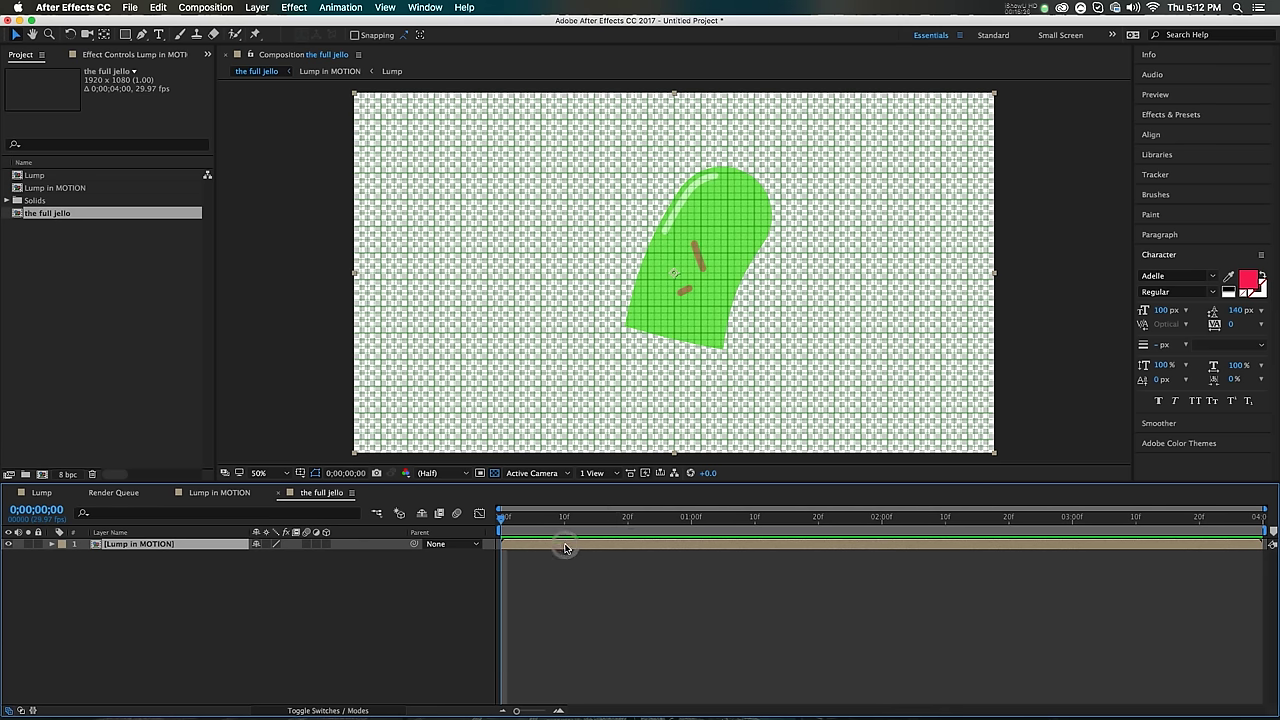
key(super+d)
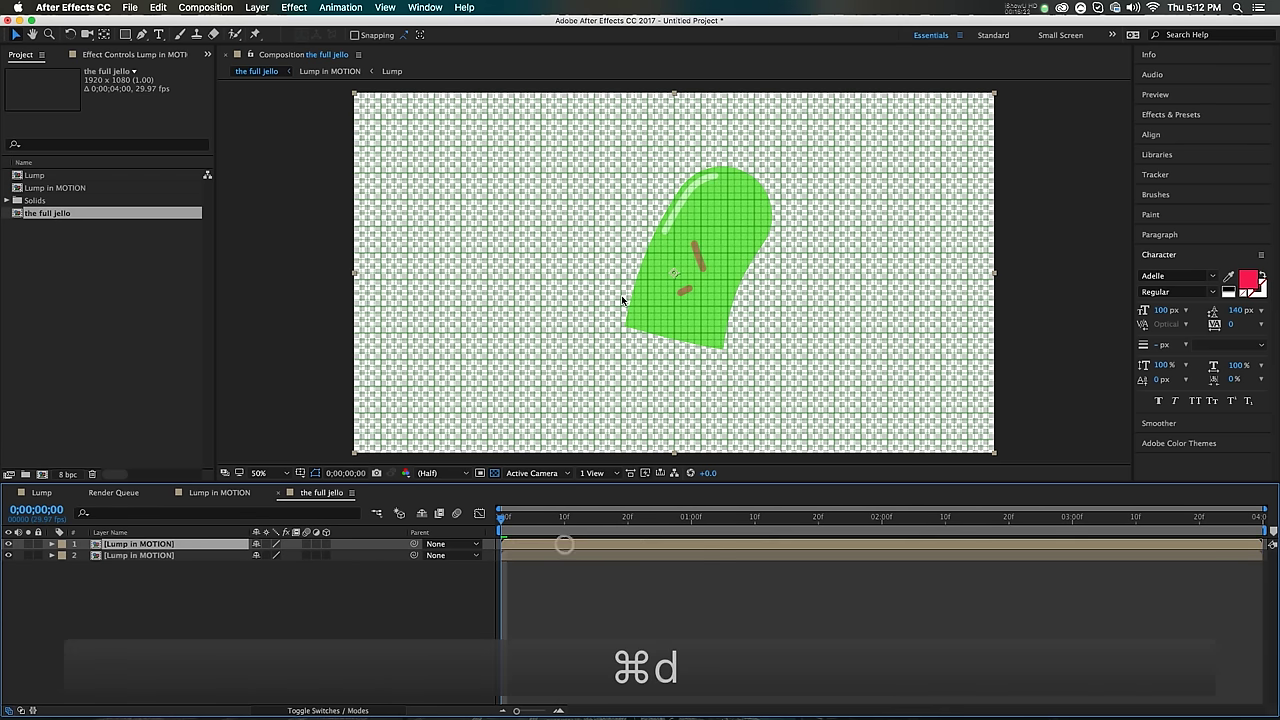
Step: Duplicate the lump again and nudge the copies sideways into a row
key(comma)
key(Right)
key(Right)
key(Right)
key(Right)
key(Right)
key(Right)
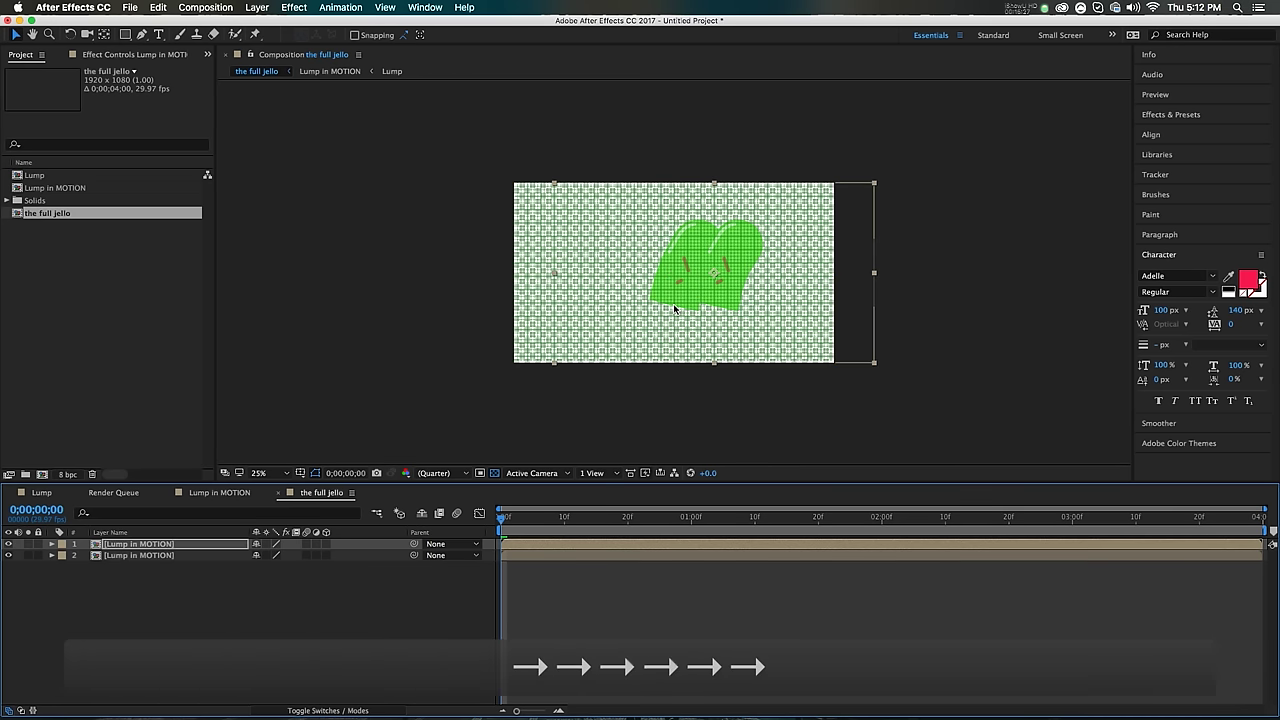
key(super+d)
key(Right)
key(Right)
key(Right)
key(Right)
key(Right)
key(Right)
key(Right)
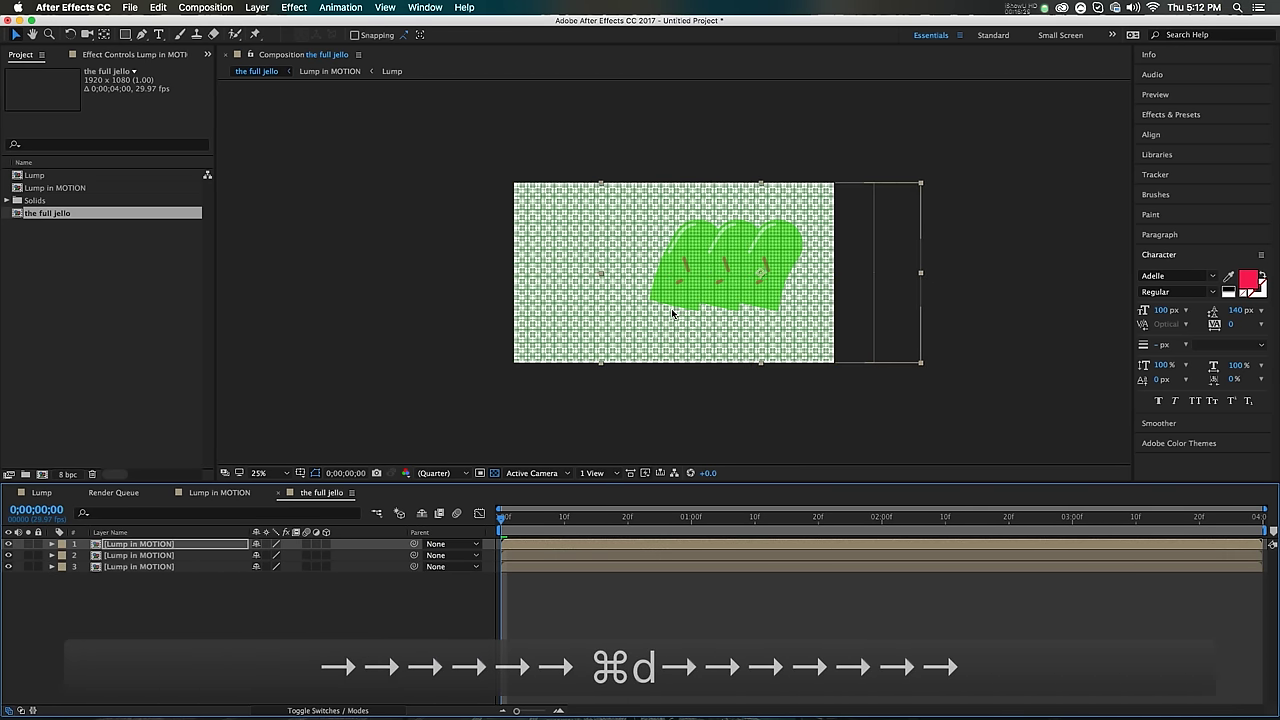
key(Left)
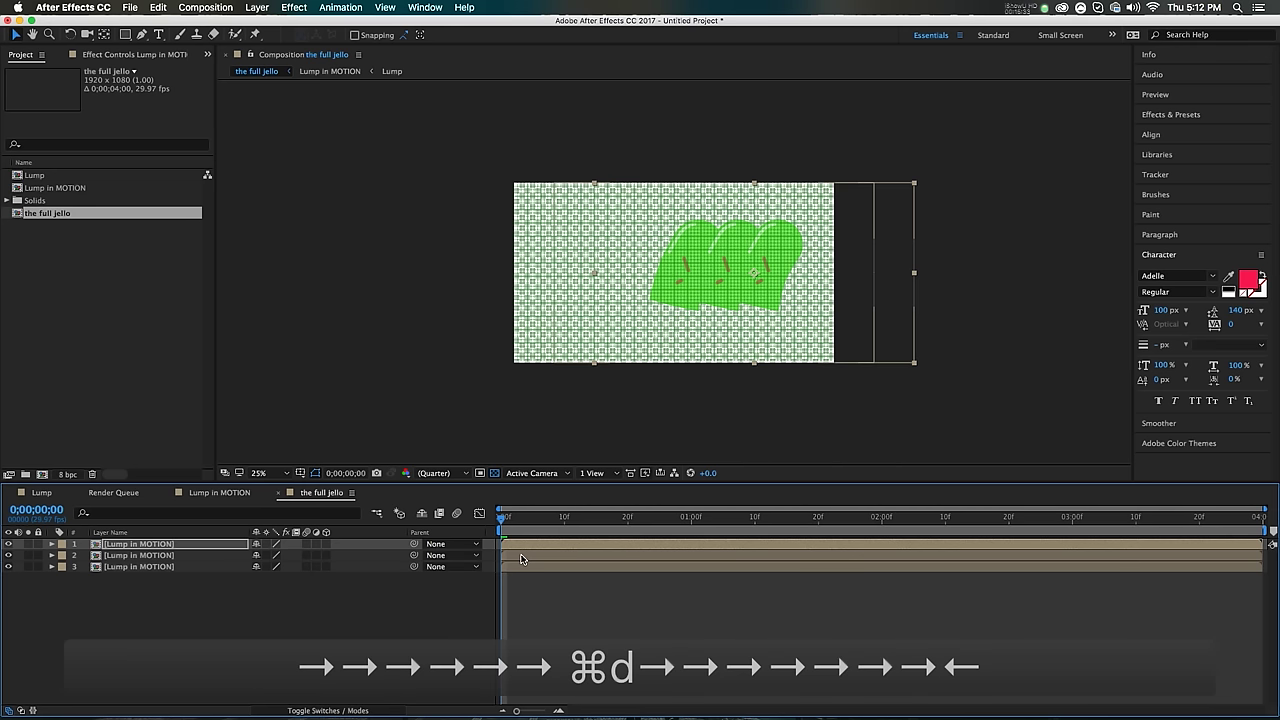
Step: Duplicate two selected lumps and slide the copies left to complete five in a row
shift+click(520, 558)
key(super+d)
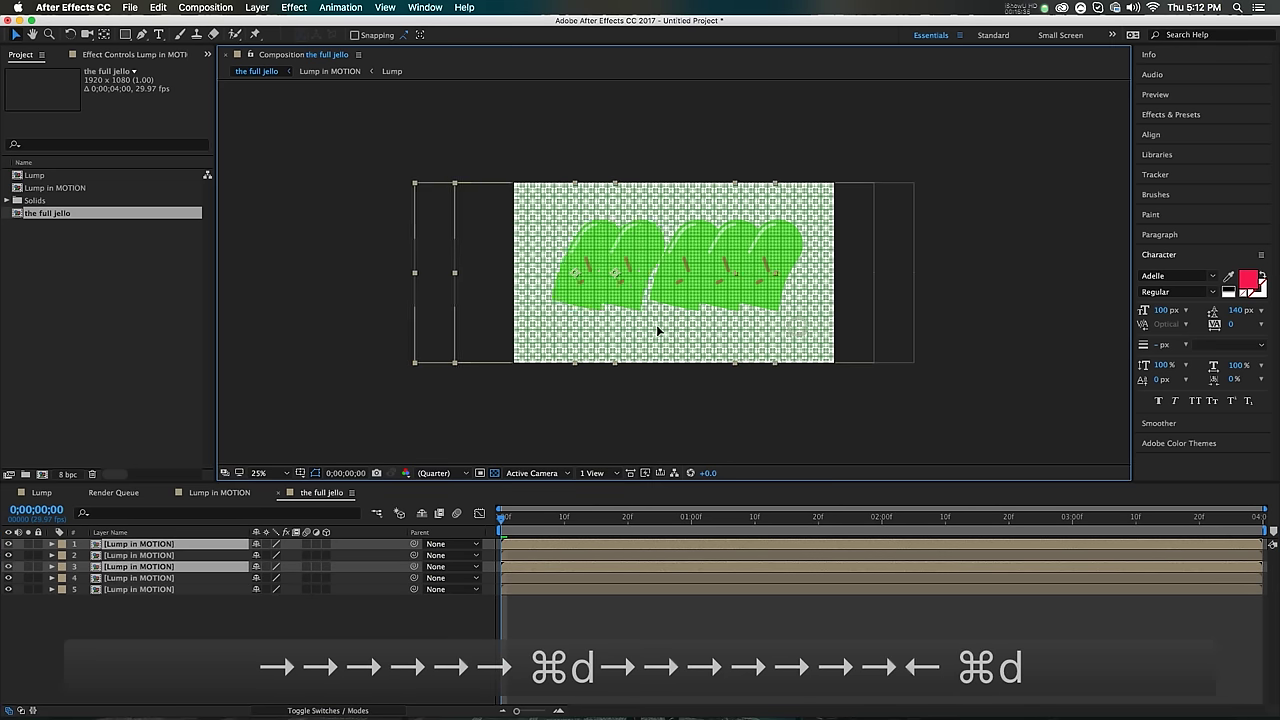
key(super+z)
key(Left)
key(Left)
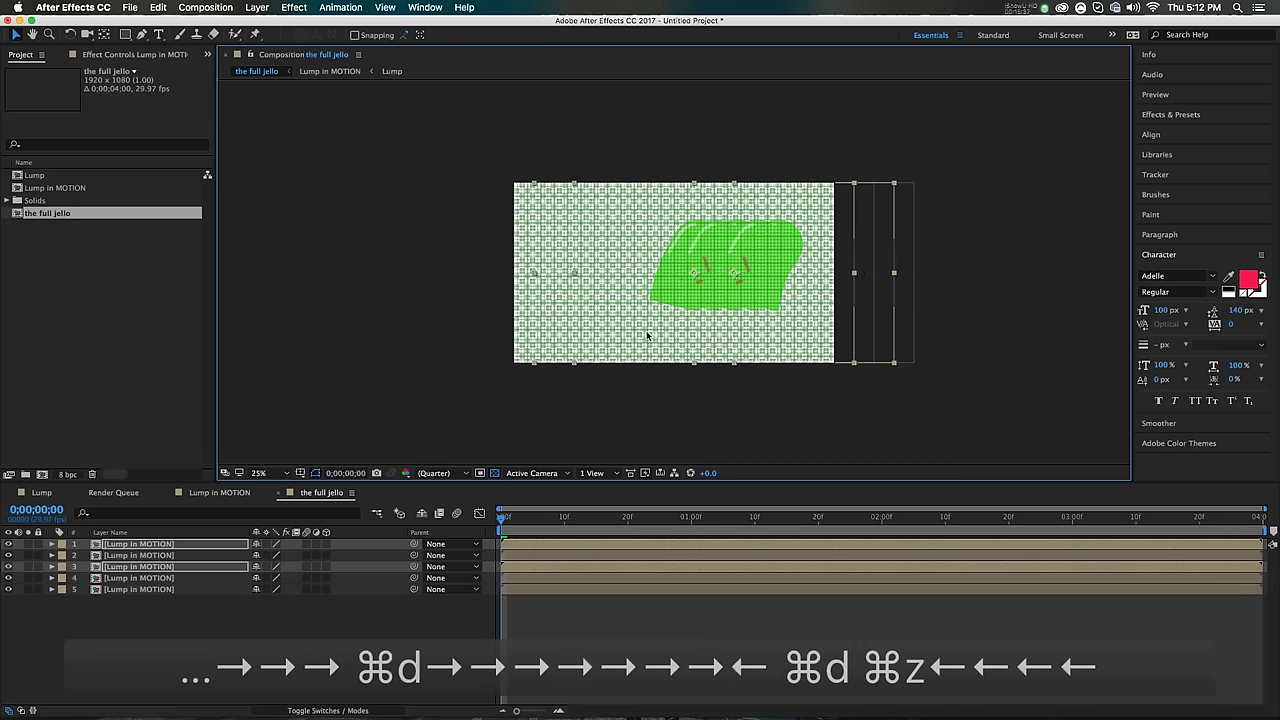
key(Left)
key(Left)
key(Left)
key(Left)
key(Left)
key(Right)
key(Left)
key(Left)
key(Left)
key(Left)
key(Left)
key(Left)
key(Left)
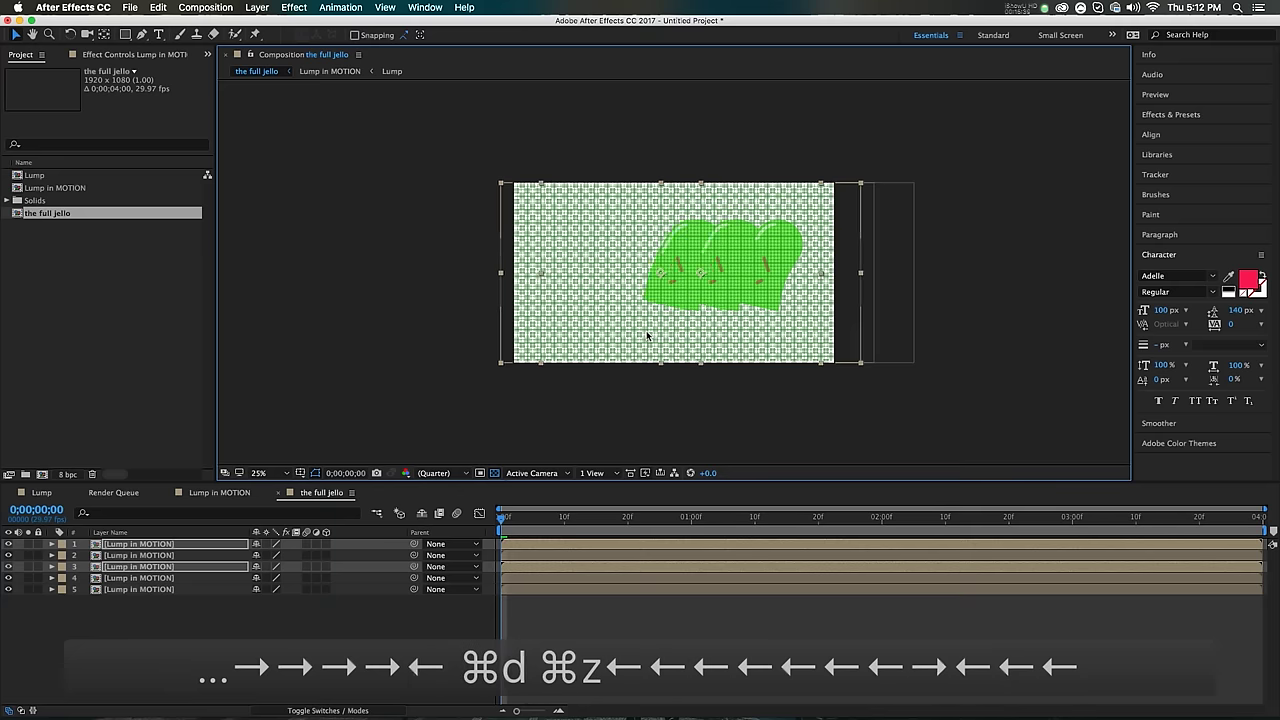
key(Left)
key(Left)
key(Left)
key(Left)
key(Left)
key(Left)
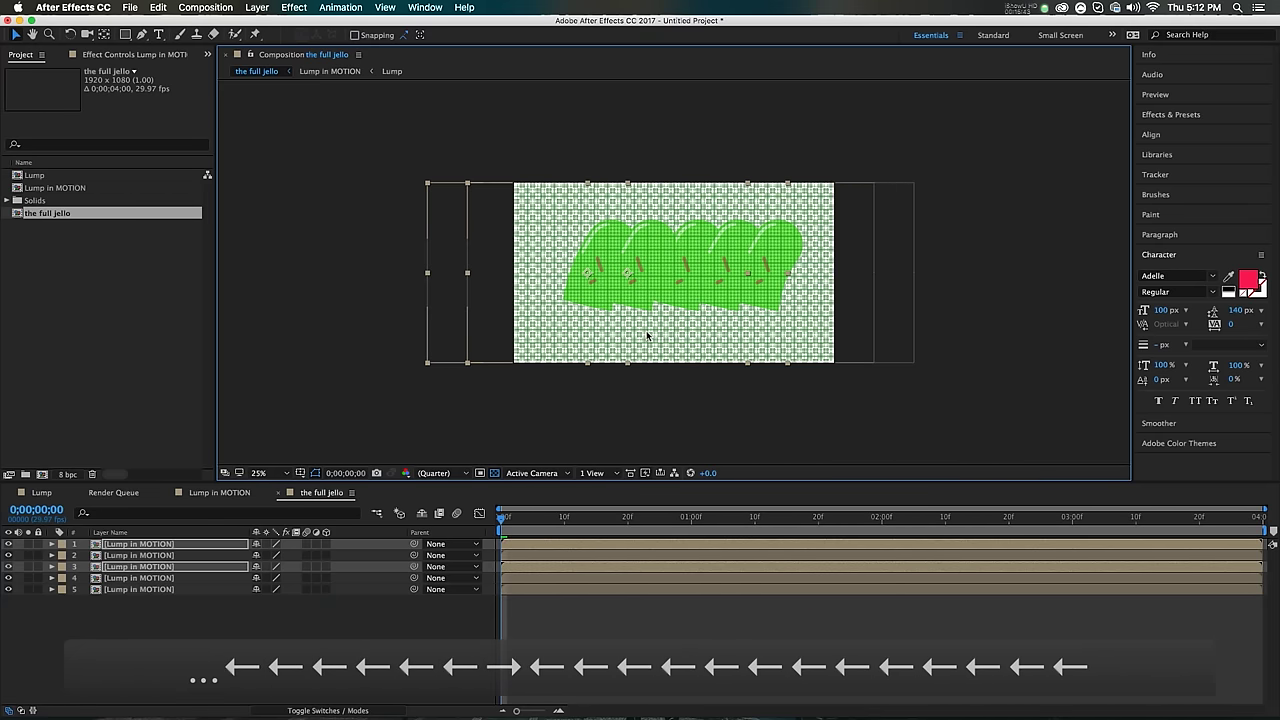
key(Right)
key(period)
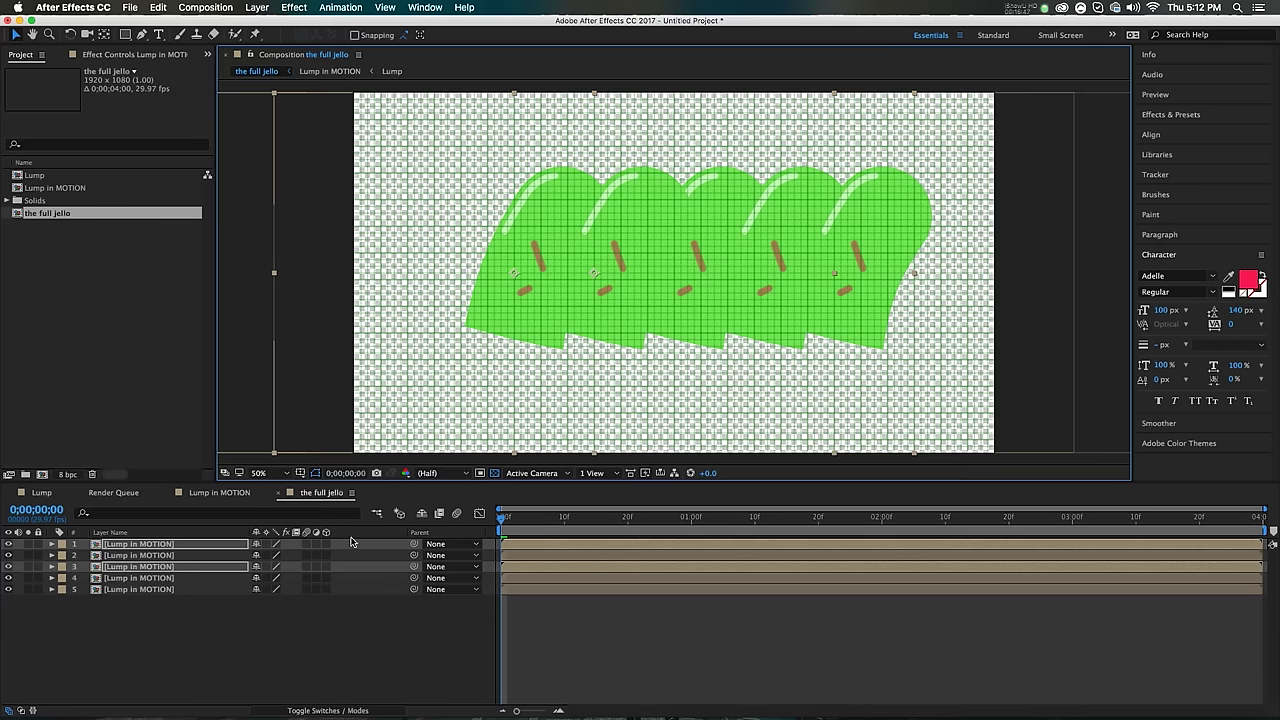
Step: Deselect the lumps and preview the jello animation, stopping near the start
click(332, 624)
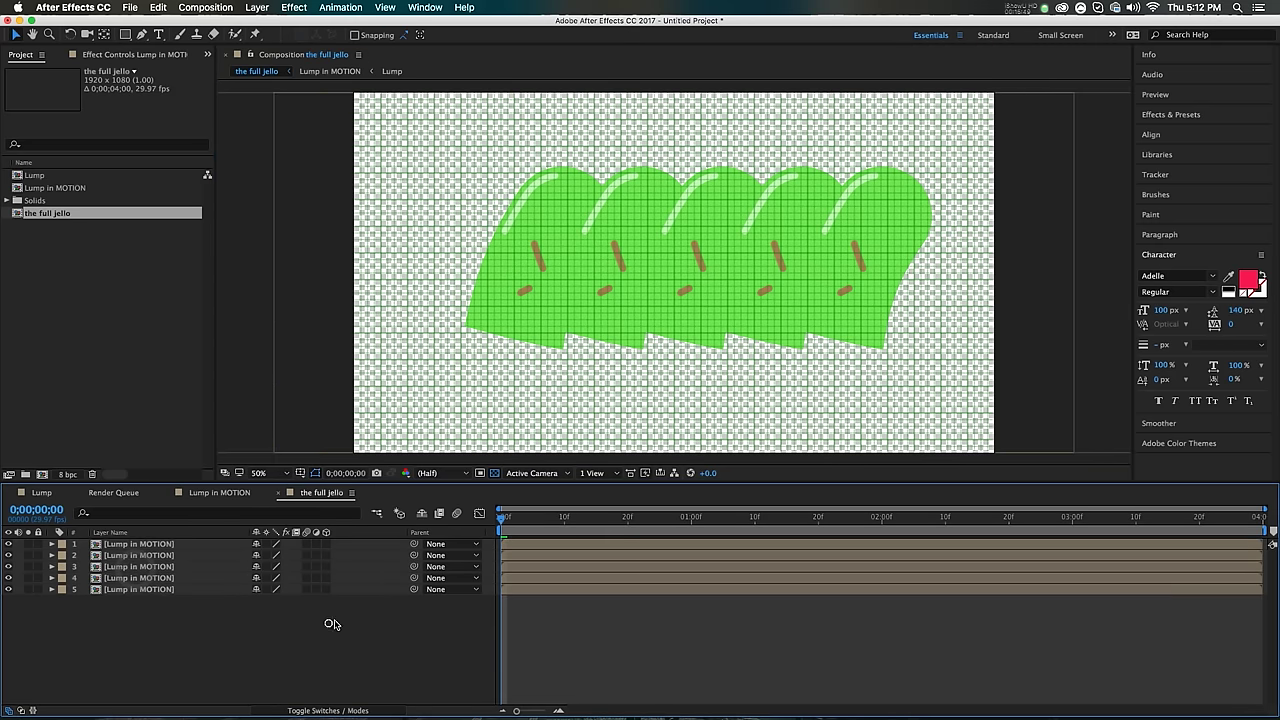
key(space)
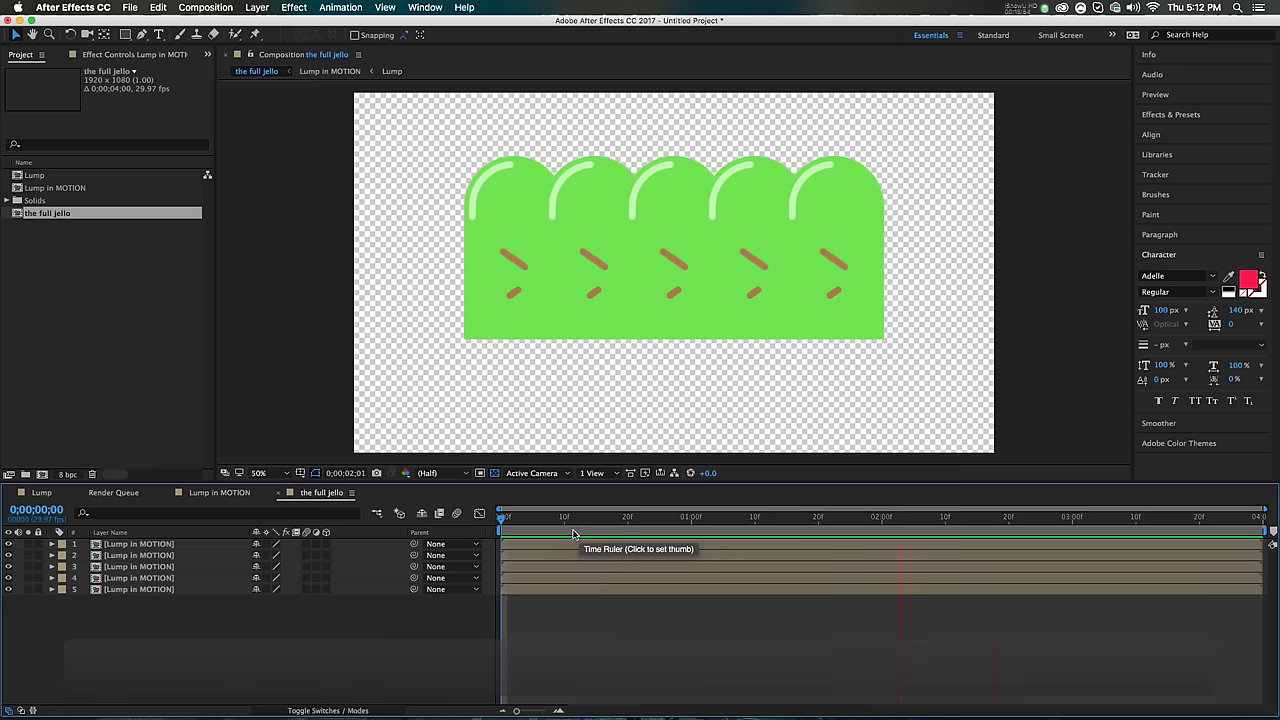
click(551, 527)
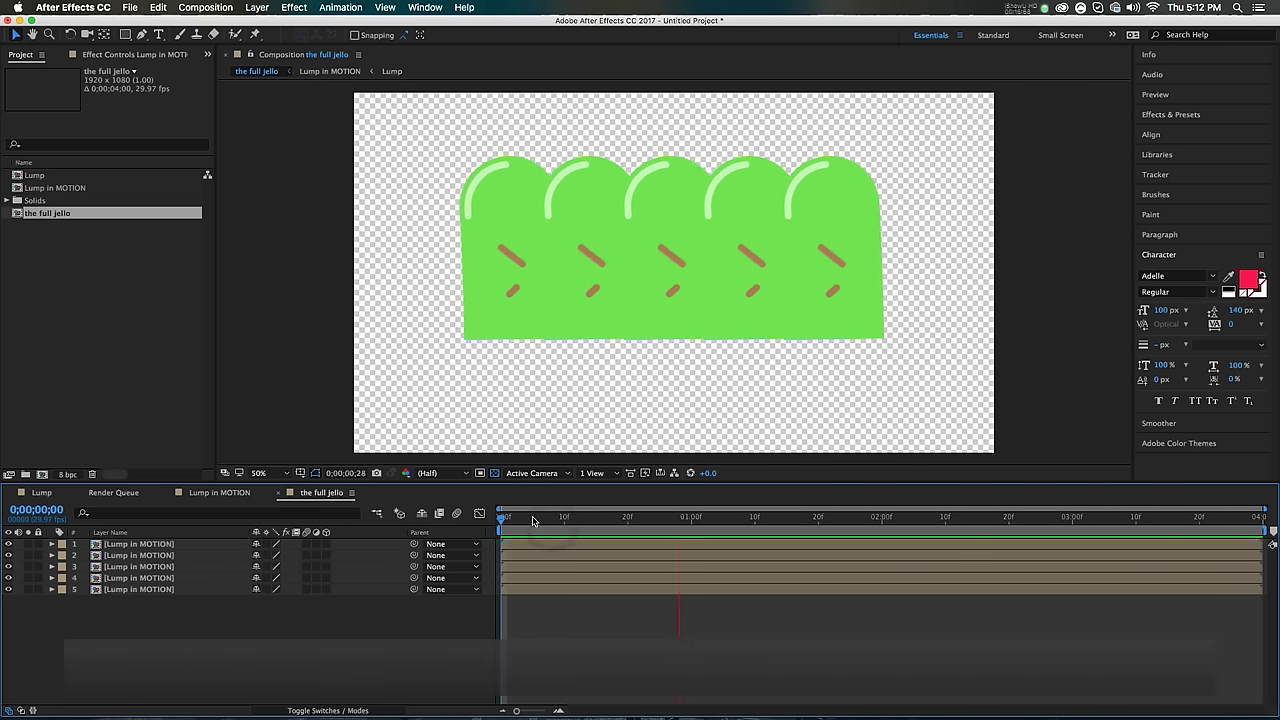
click(531, 527)
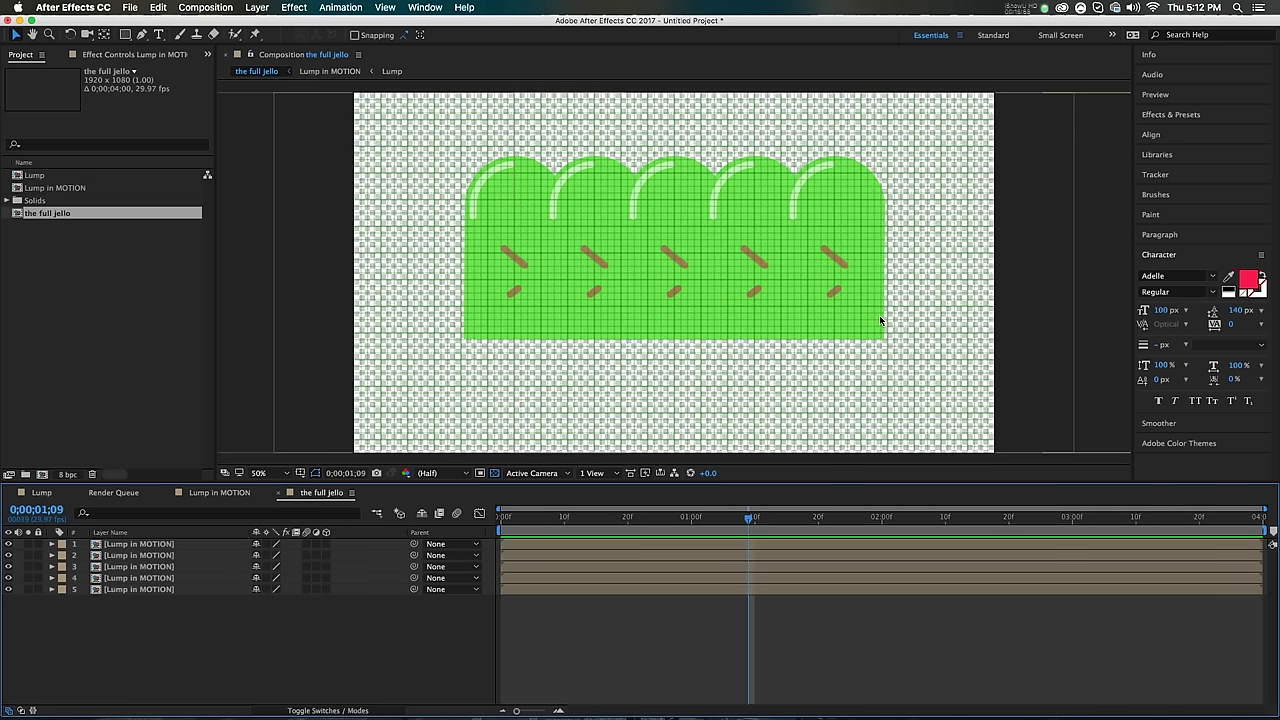
Step: Nudge the fifth and fourth lump layers down slightly
click(197, 590)
key(Down)
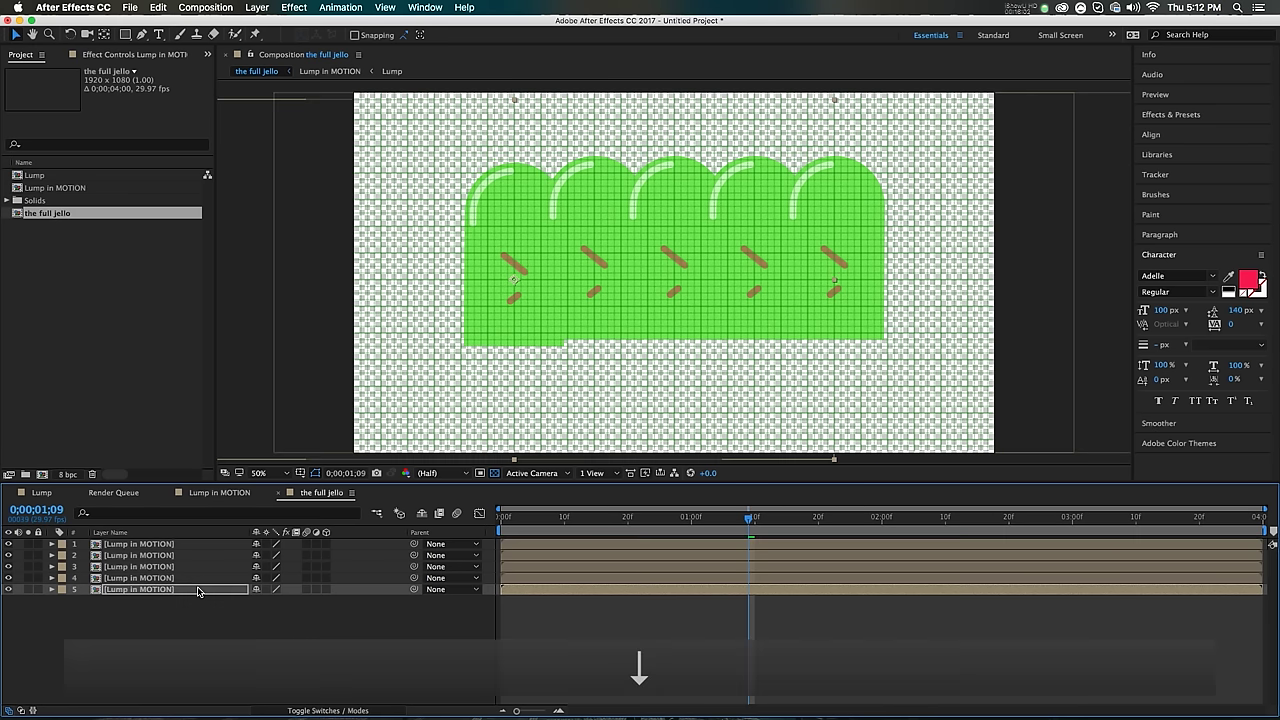
click(180, 578)
shift+click(178, 590)
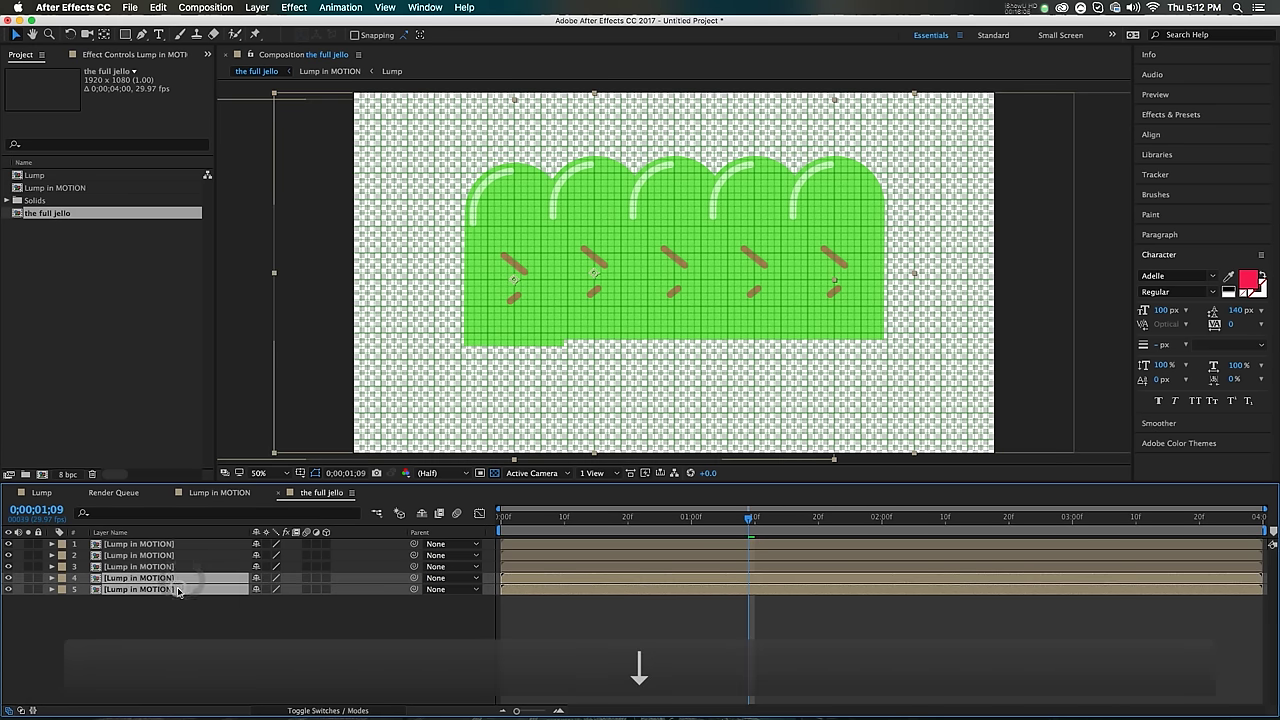
key(Down)
Step: Lower the first two lumps slightly, then drop the first lump a bit further
click(165, 567)
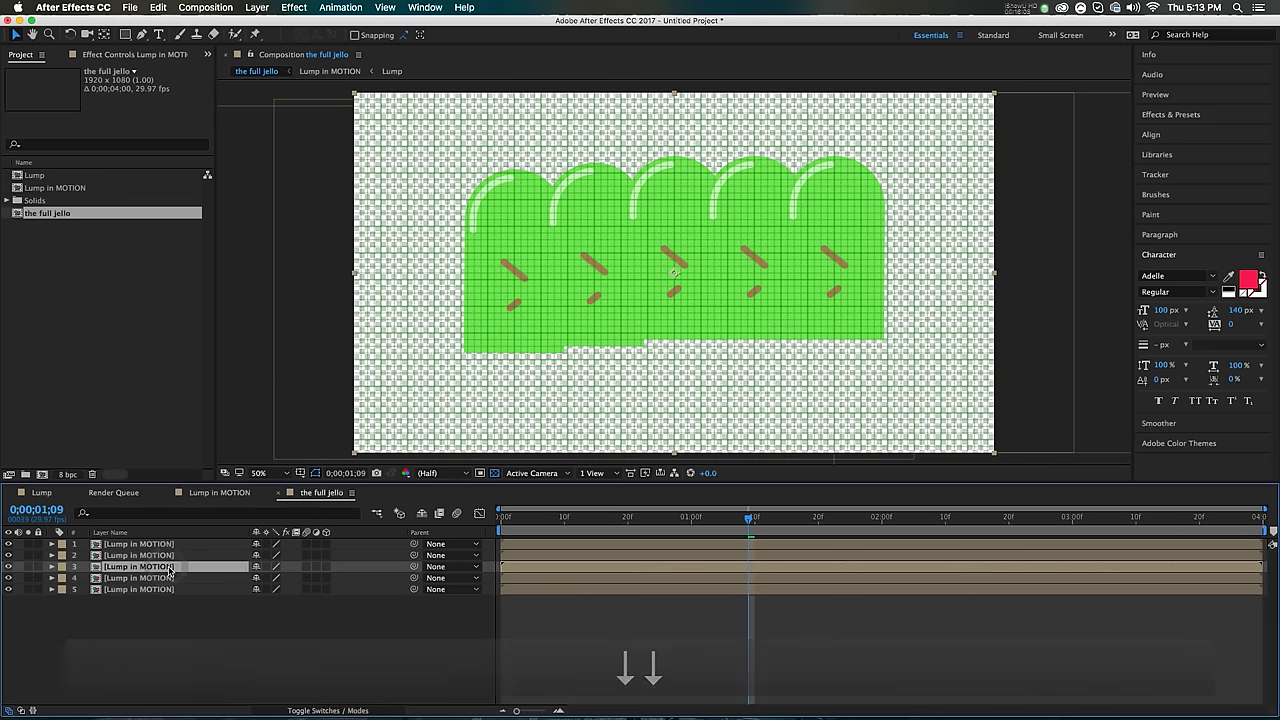
click(172, 555)
shift+click(172, 545)
key(Down)
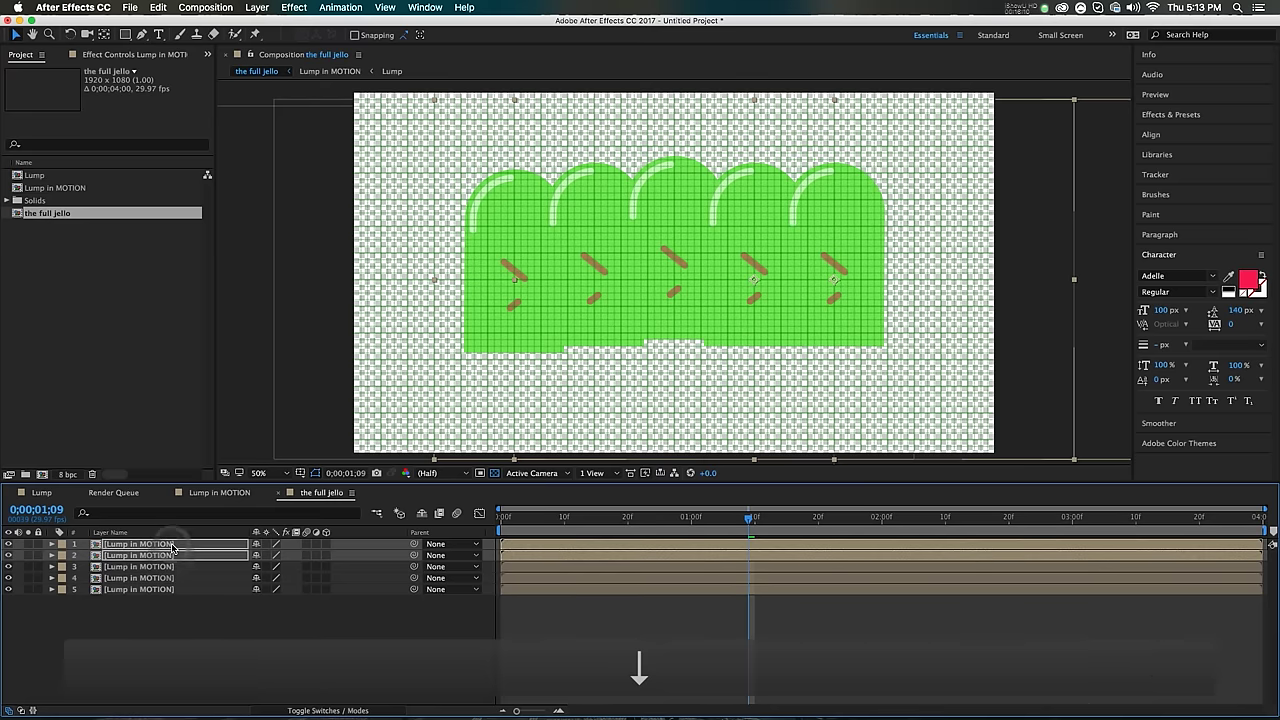
click(167, 611)
click(157, 545)
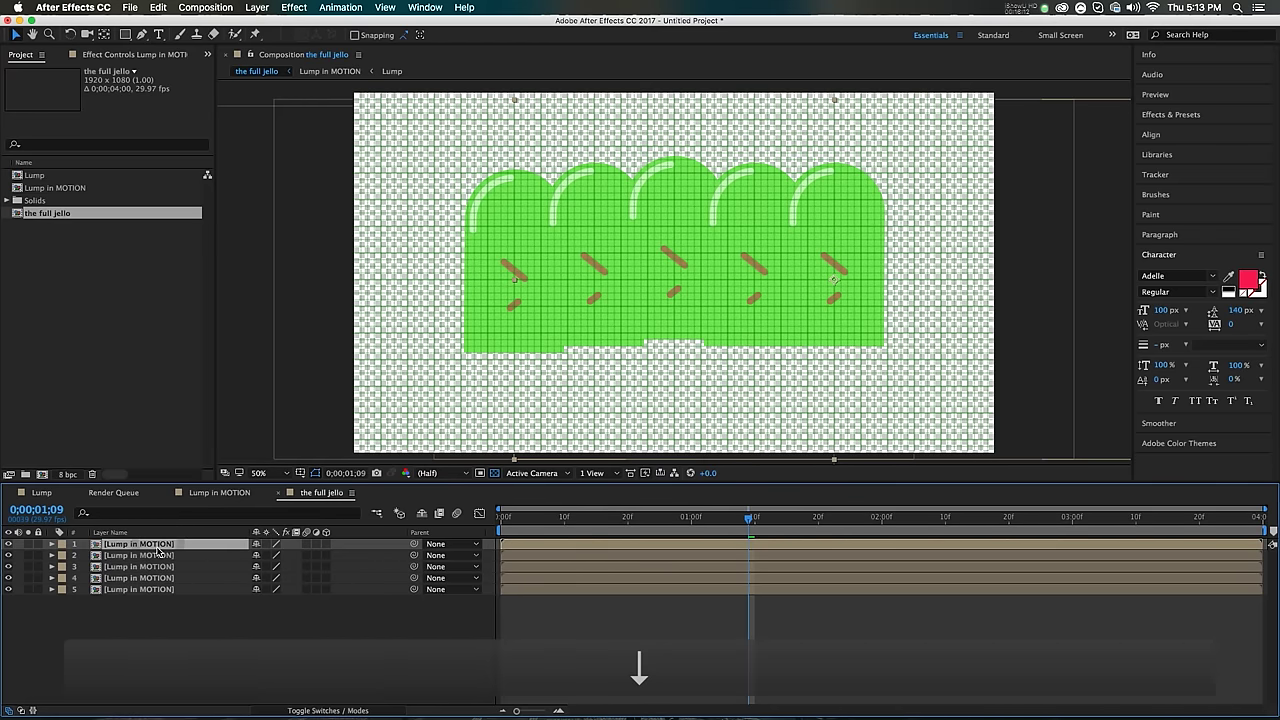
key(Down)
click(689, 643)
Step: Preview the staggered lumps again and set the current time to 0;00;02;14
key(space)
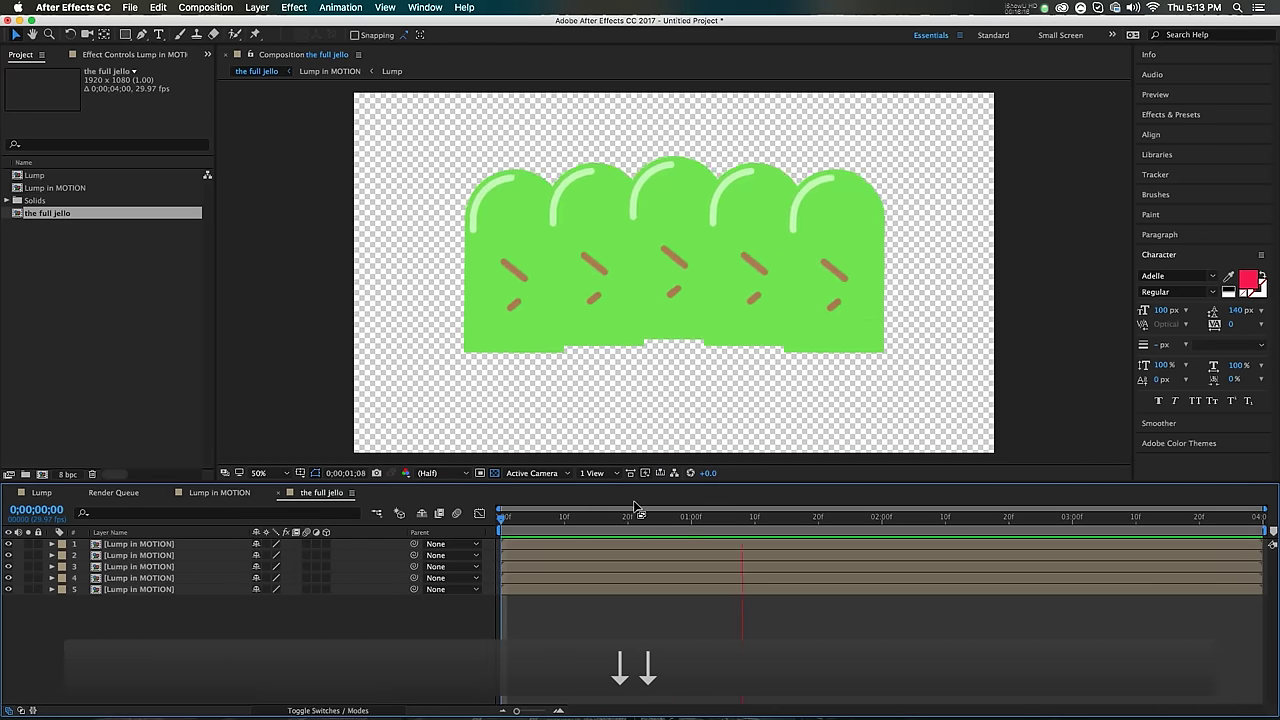
key(space)
click(968, 518)
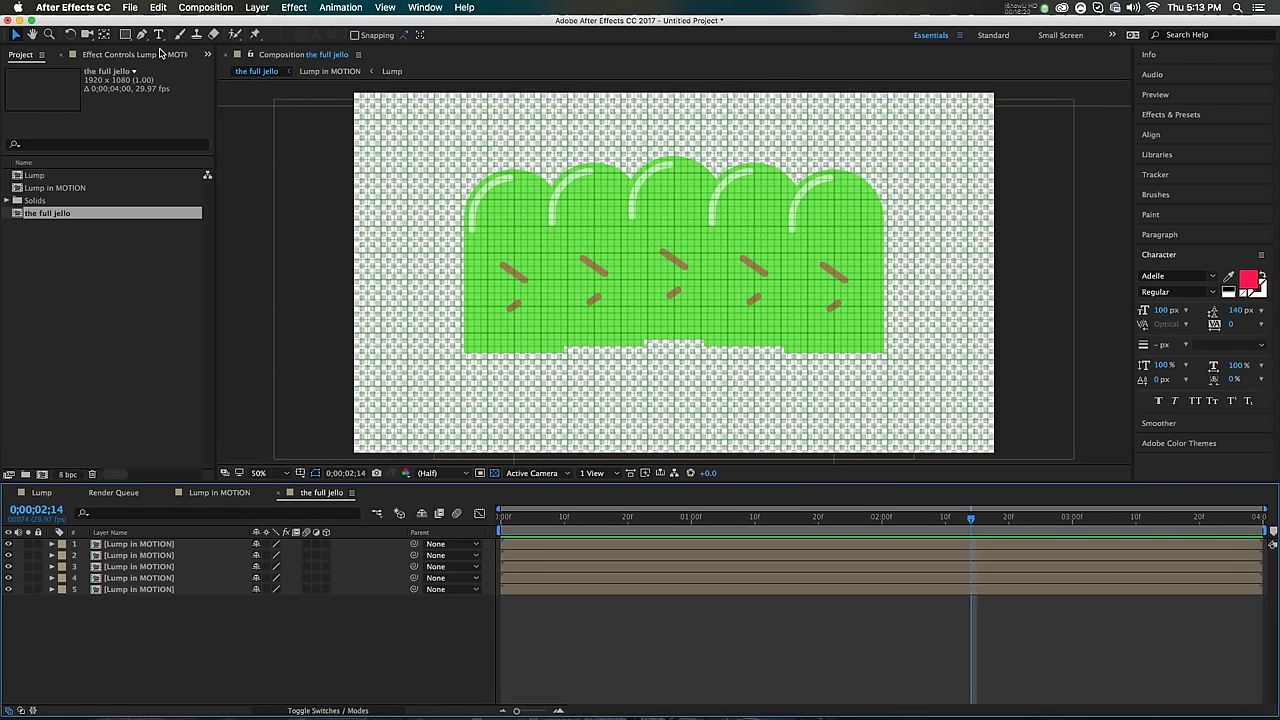
Step: Create a composition-sized rectangle shape layer and turn off its stroke
key(q)
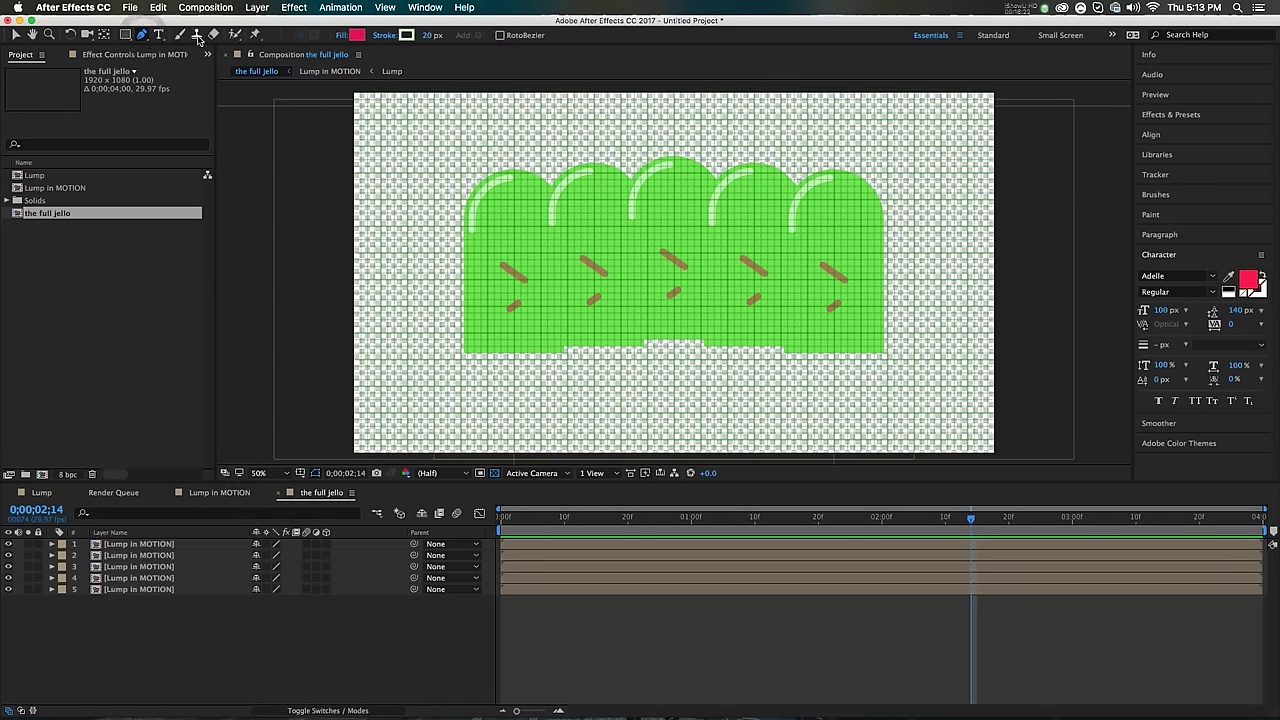
drag(125, 40, 127, 39)
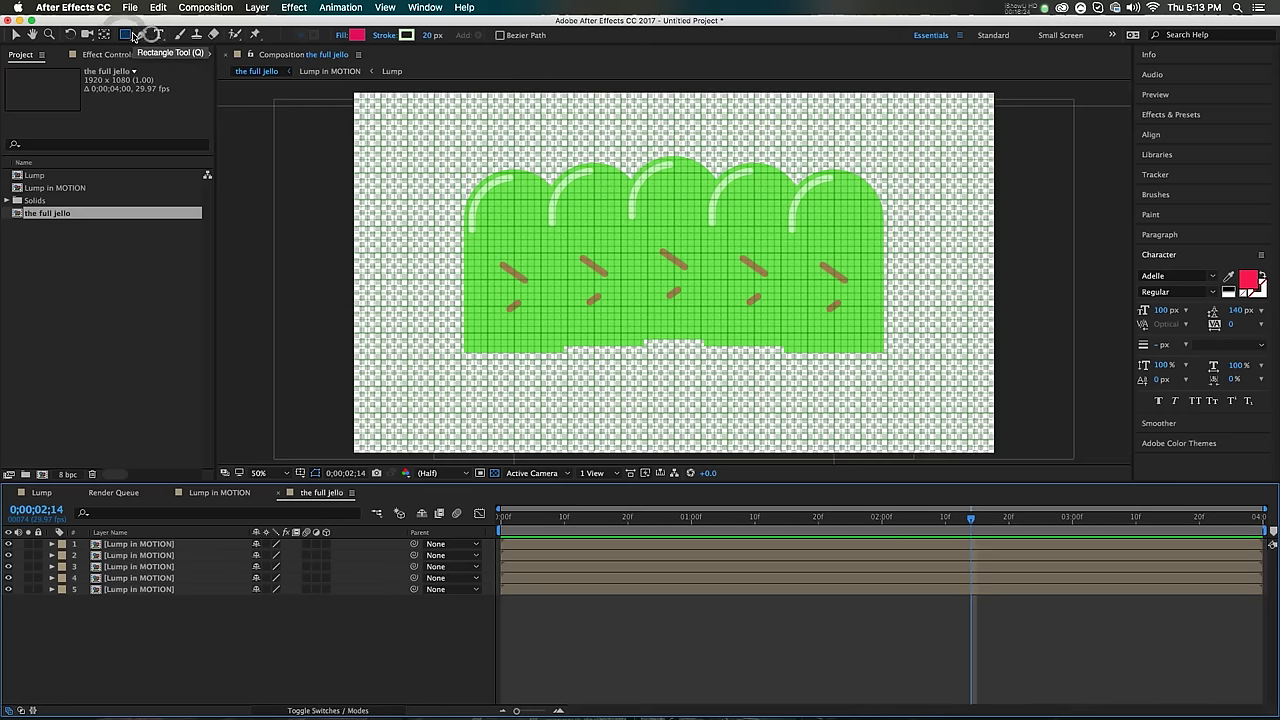
double_click(126, 36)
key(u)
key(u)
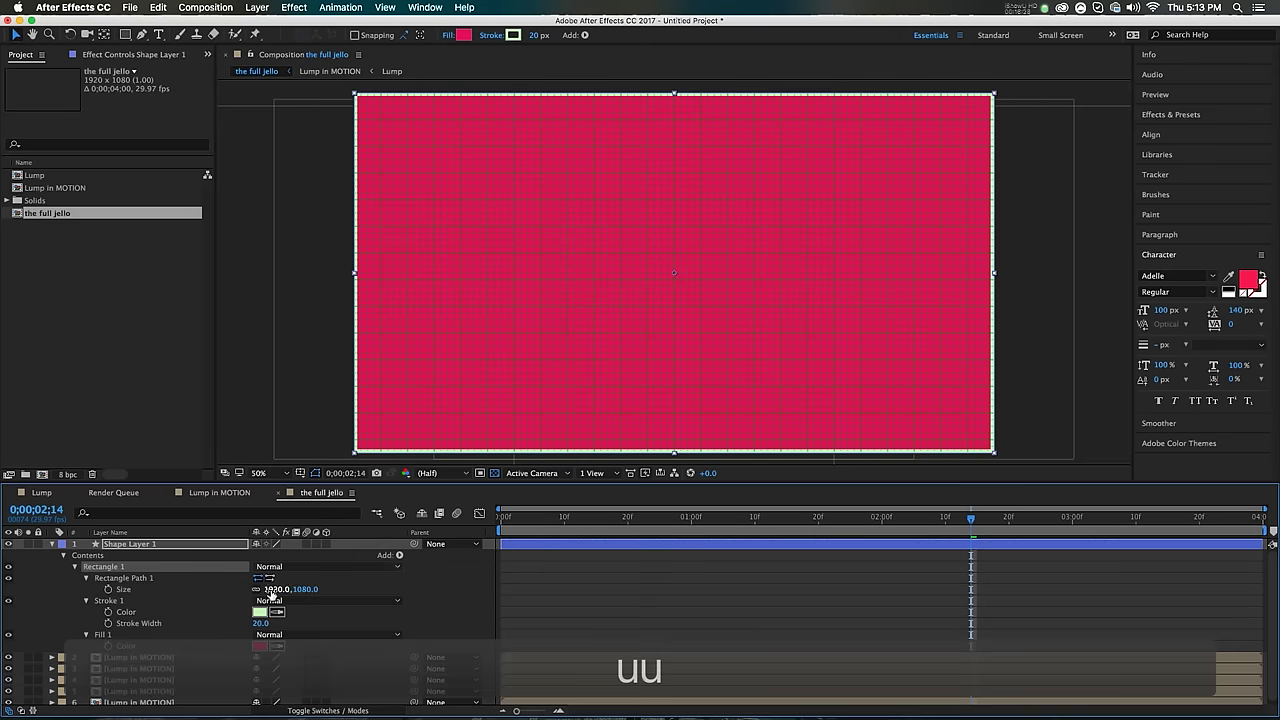
click(8, 605)
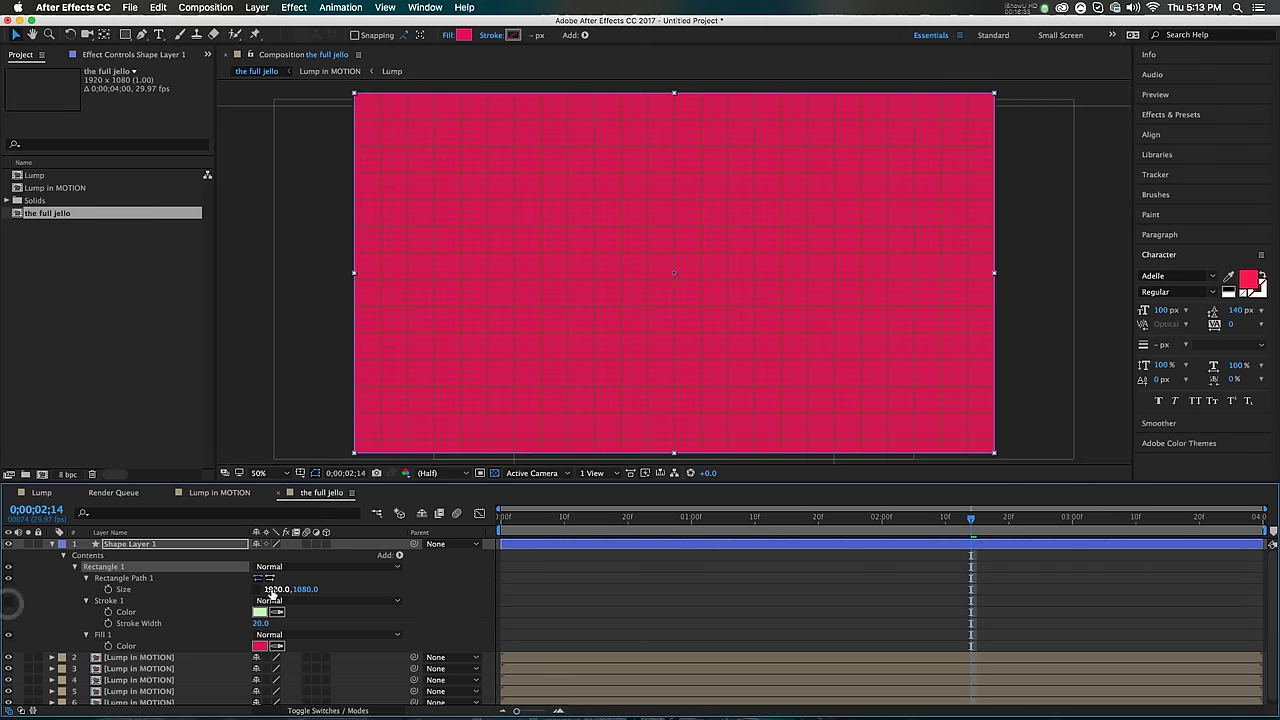
Step: Set the rectangle's size to 1400 by 80
drag(270, 590, 227, 606)
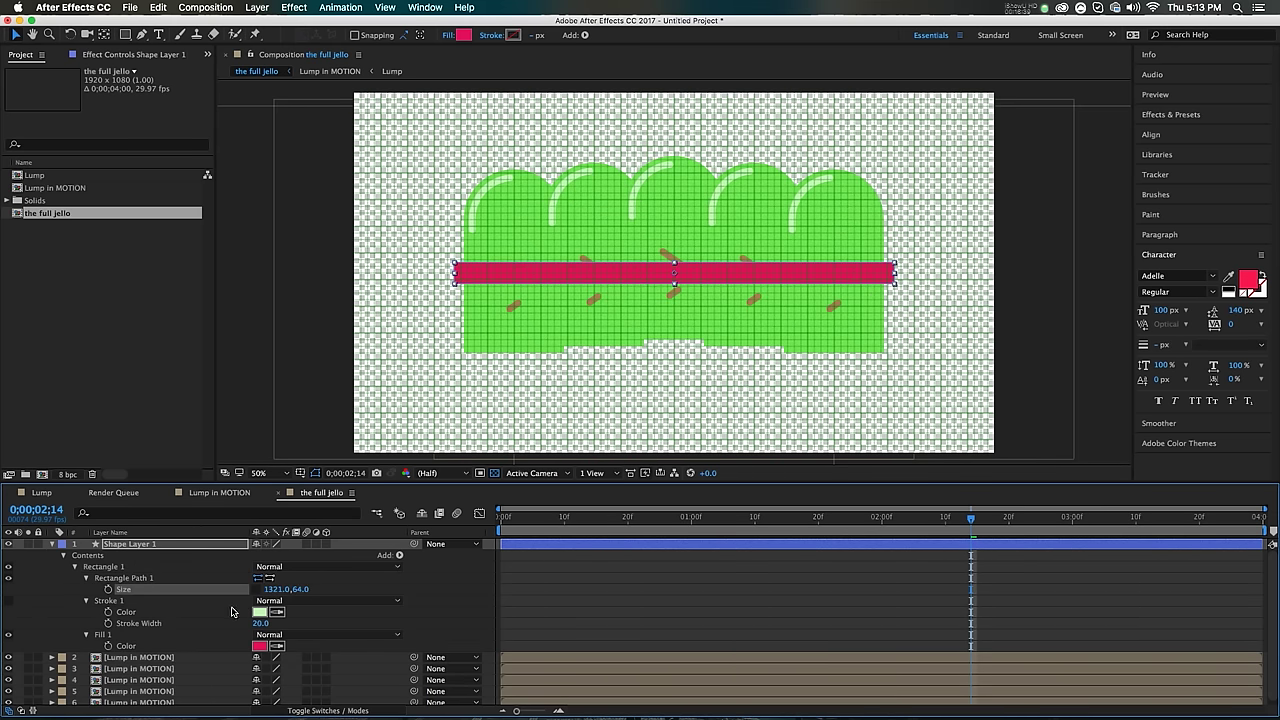
text(80)
key(Return)
click(274, 589)
text(1400)
key(Return)
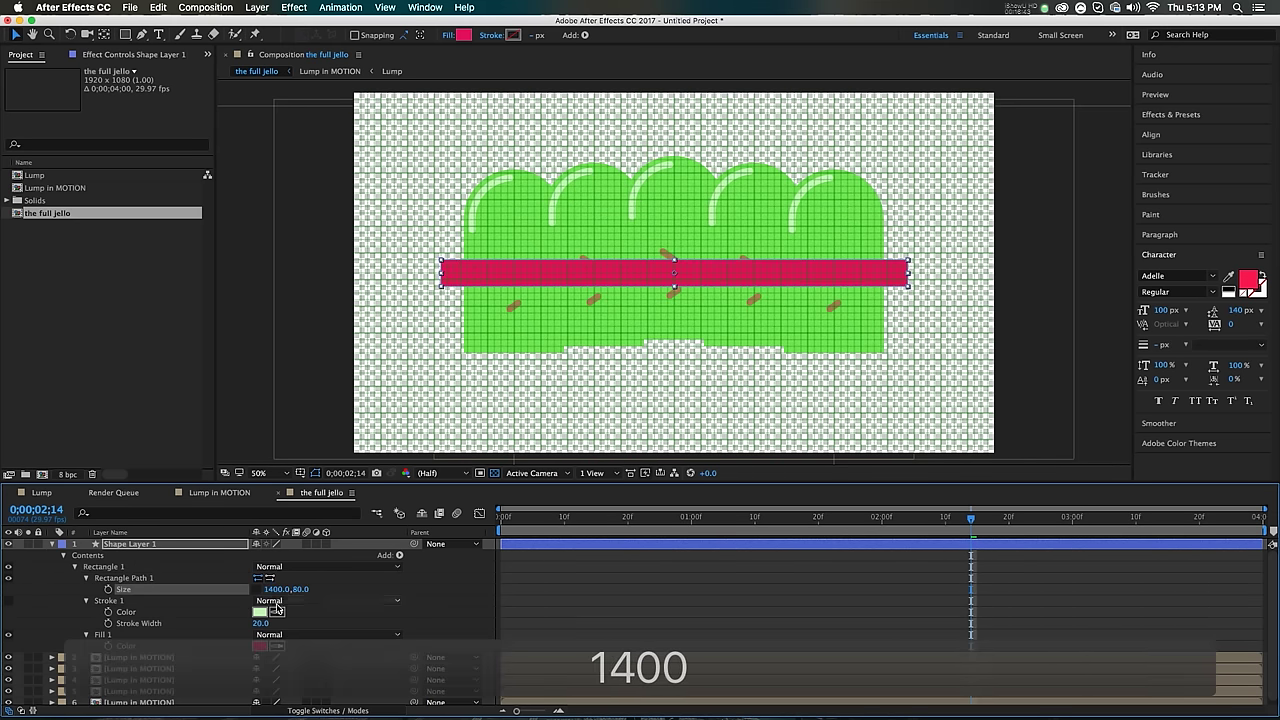
Step: Make the bar's ends fully rounded and move it down beneath the jello lumps
click(85, 581)
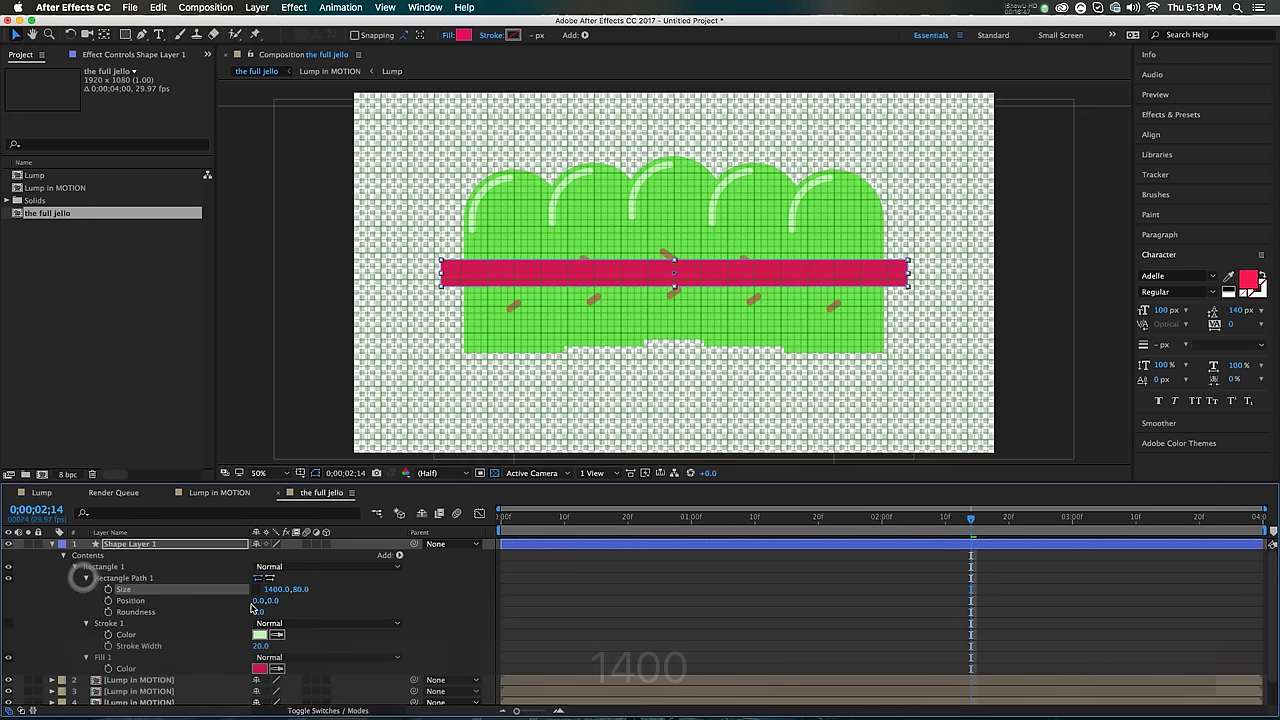
click(412, 627)
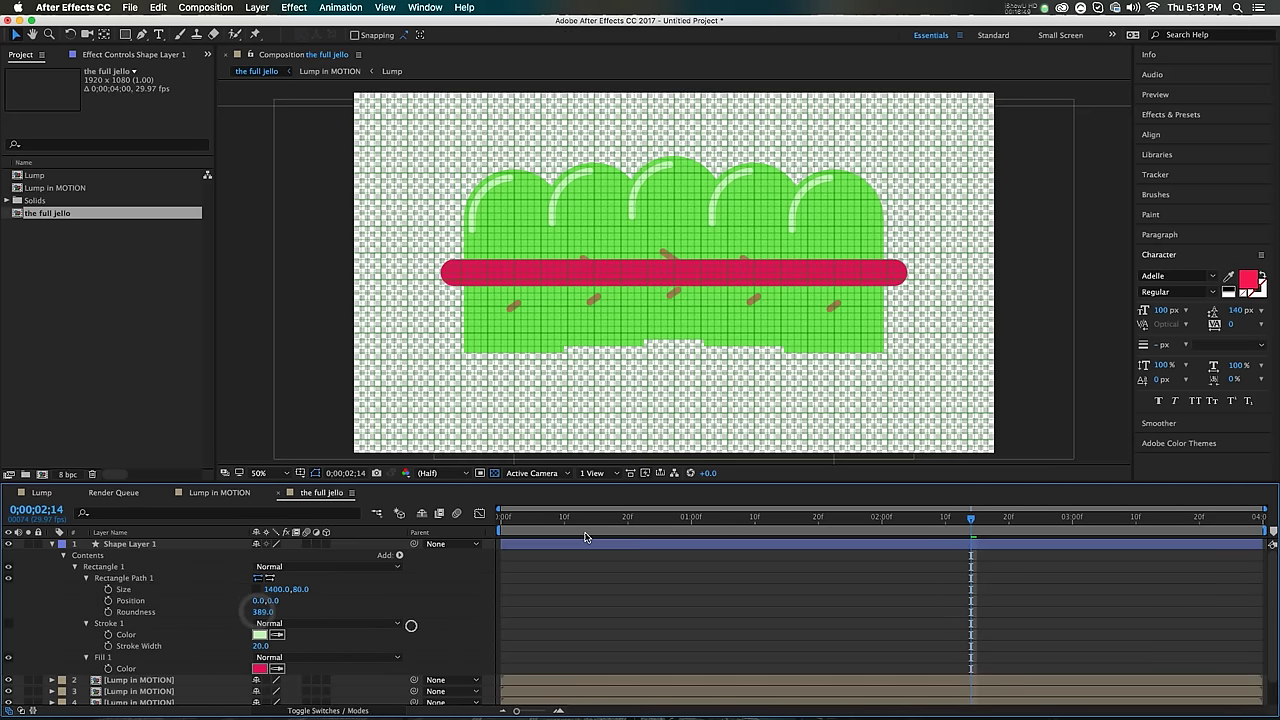
click(585, 545)
drag(674, 274, 674, 341)
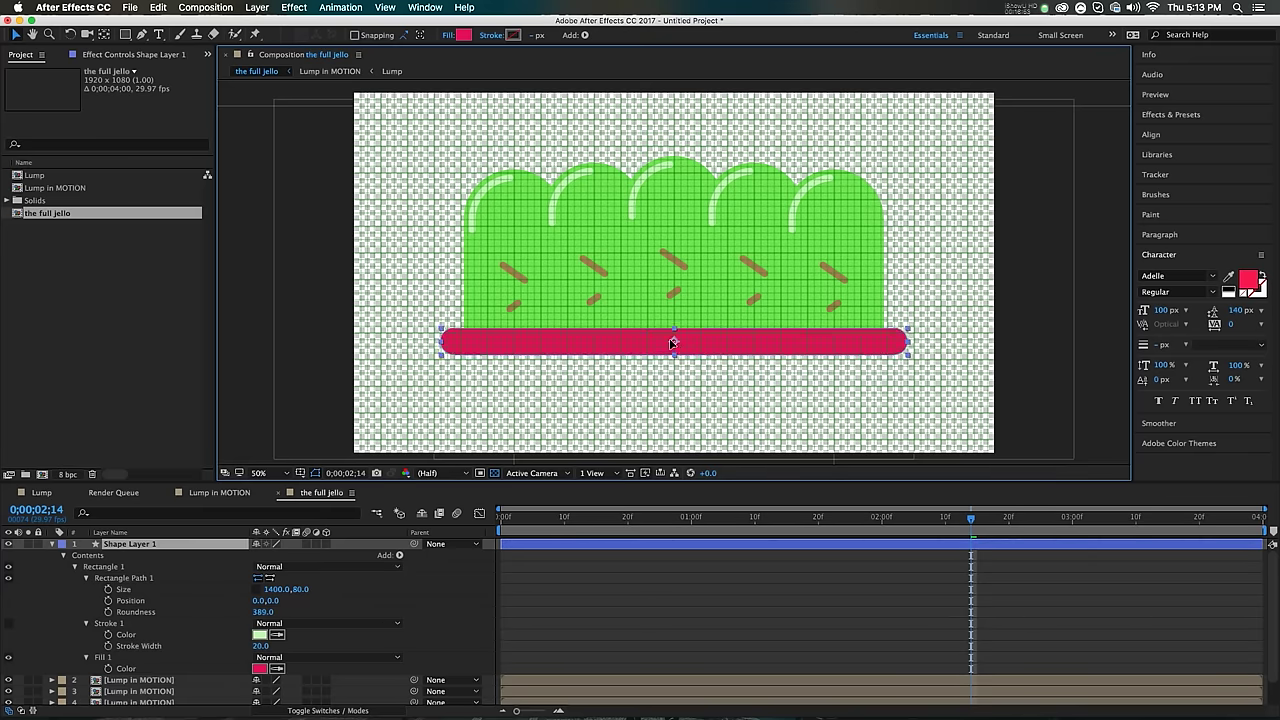
key(Home)
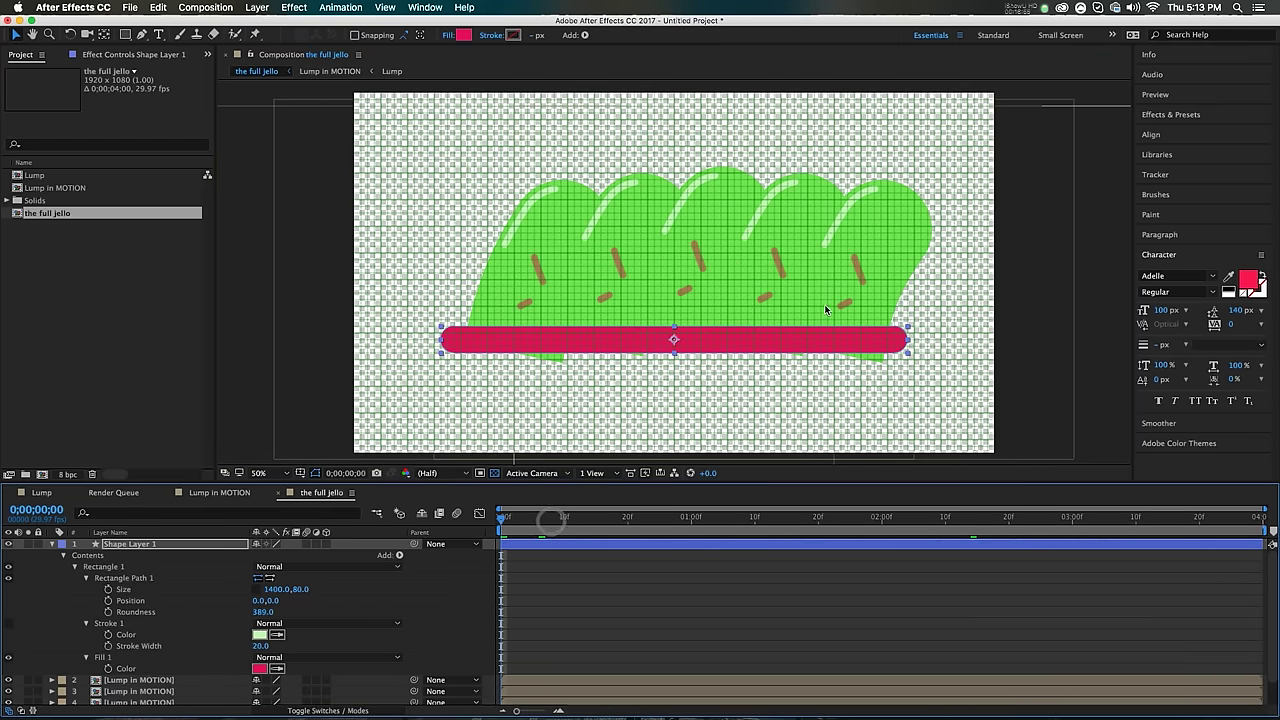
Step: Hide the grid and draw a rectangular mask over the jello on the bottom lump copy layer
key(cmd+a)
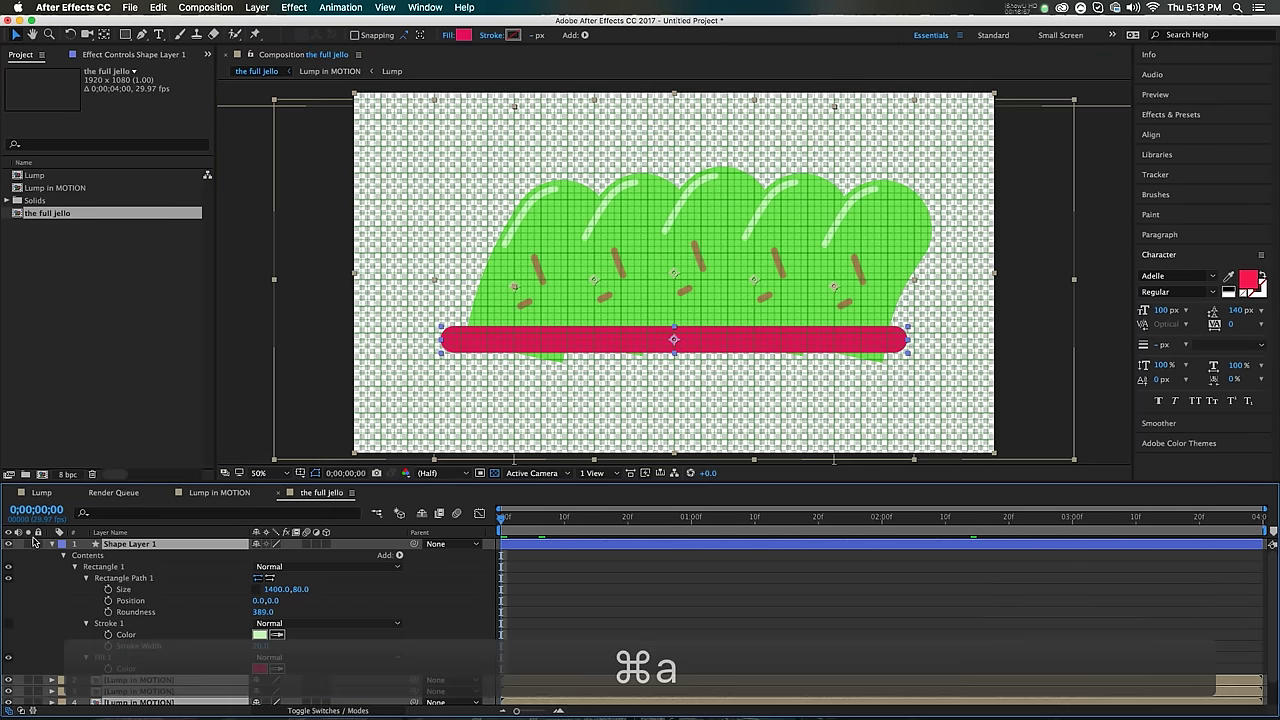
click(465, 627)
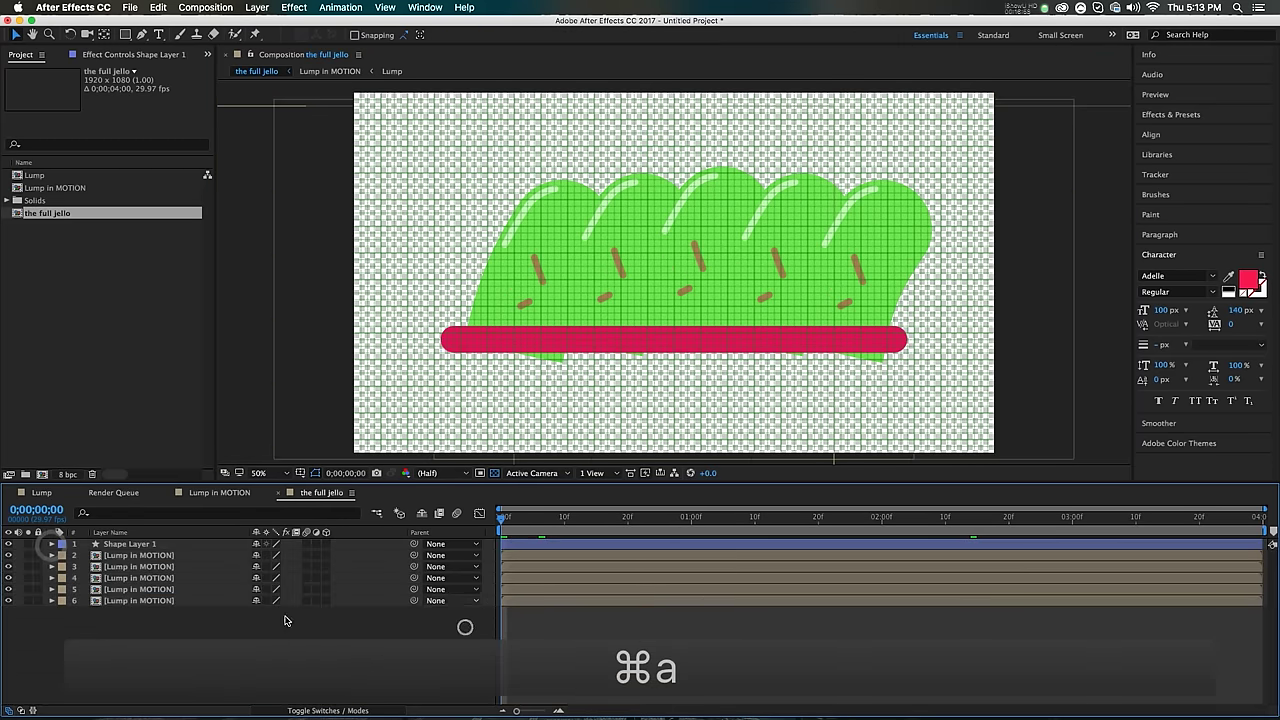
click(160, 601)
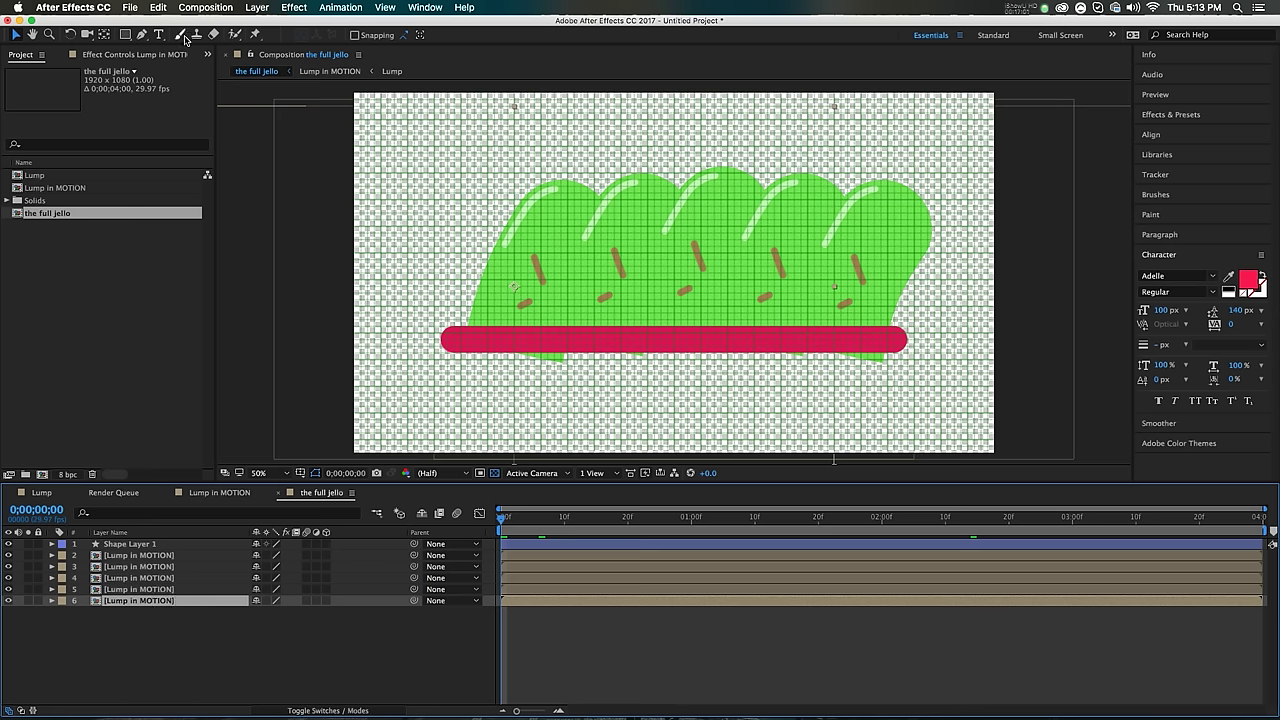
click(129, 37)
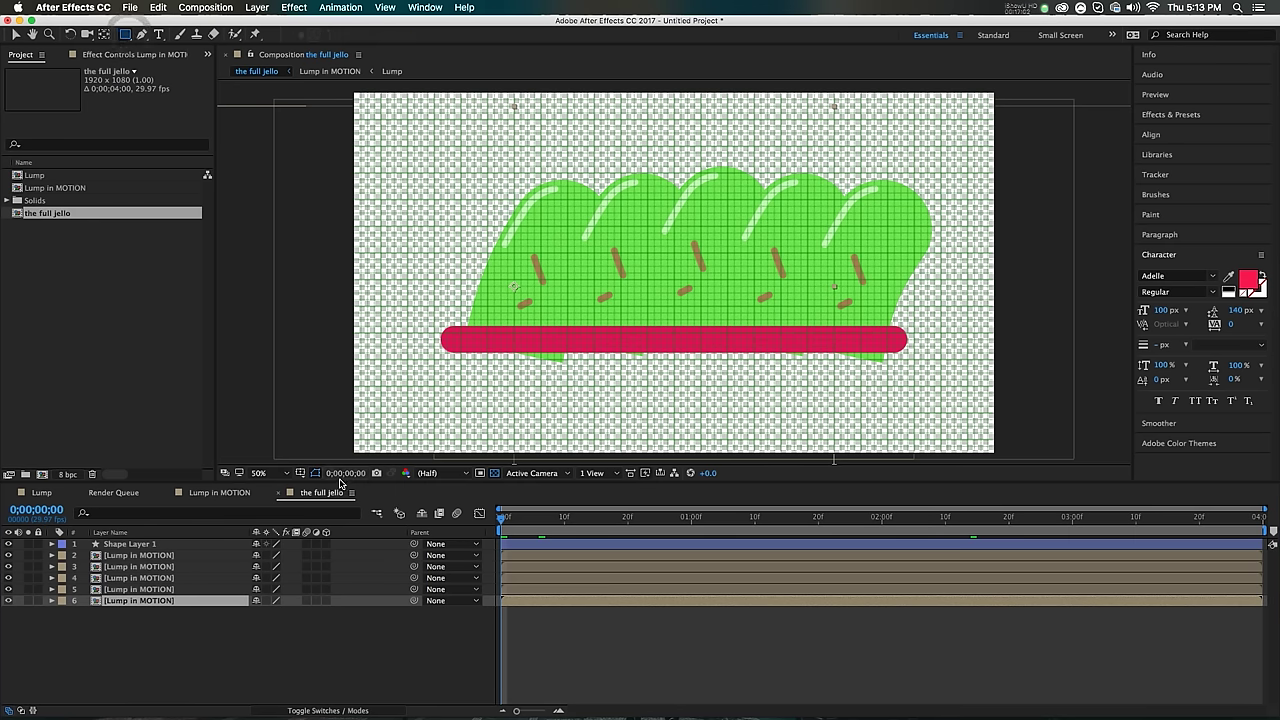
click(304, 473)
click(312, 514)
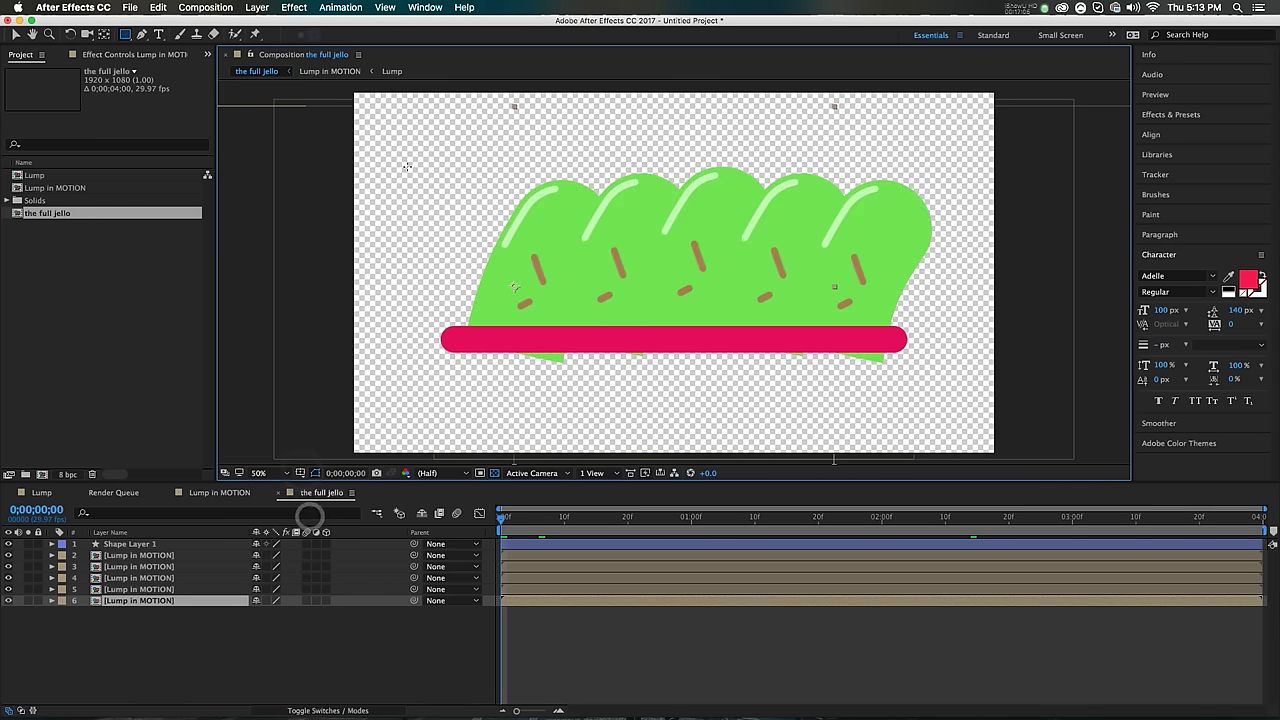
drag(393, 137, 928, 340)
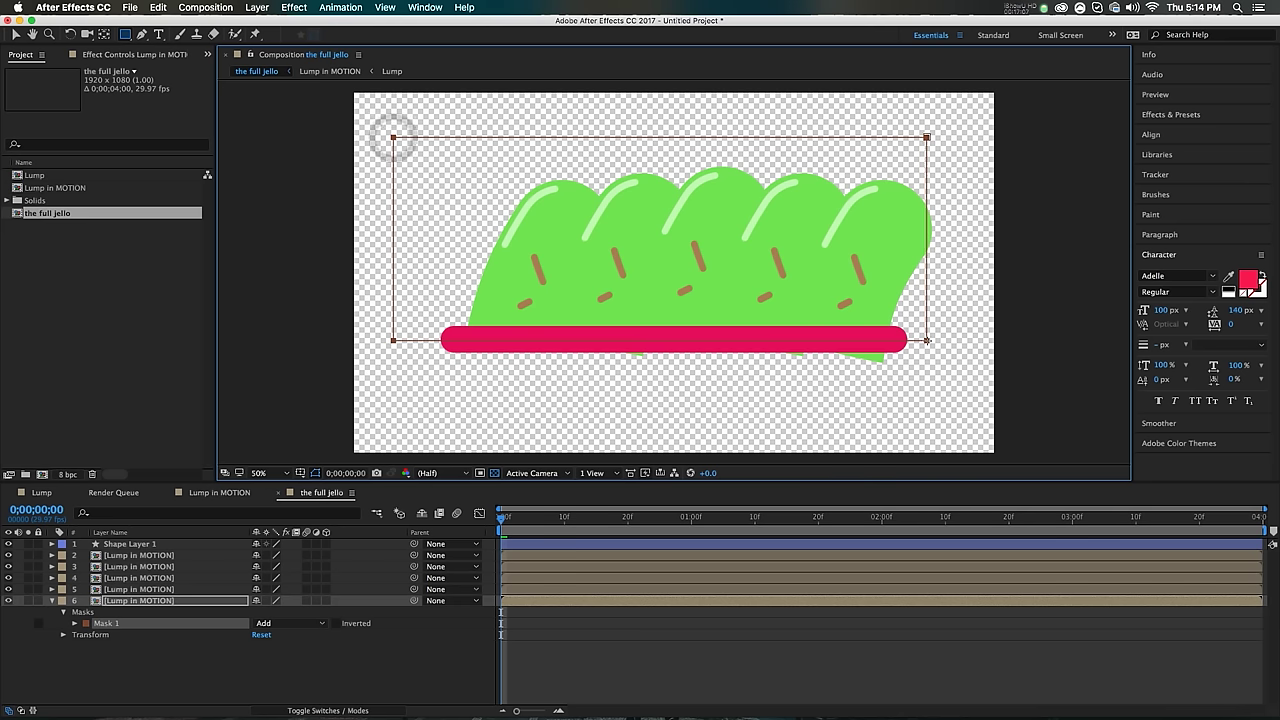
Step: Draw rectangular masks over the jello on lump layers 5, 3 and 2
click(547, 591)
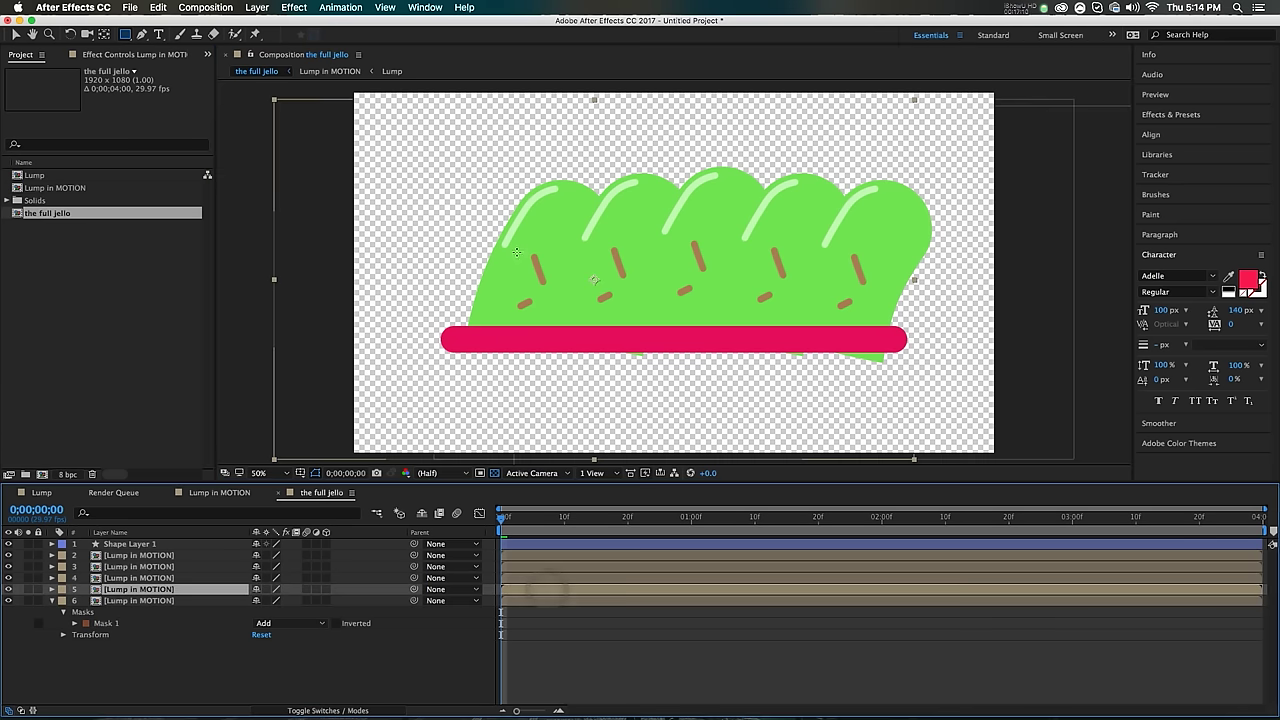
drag(406, 160, 946, 342)
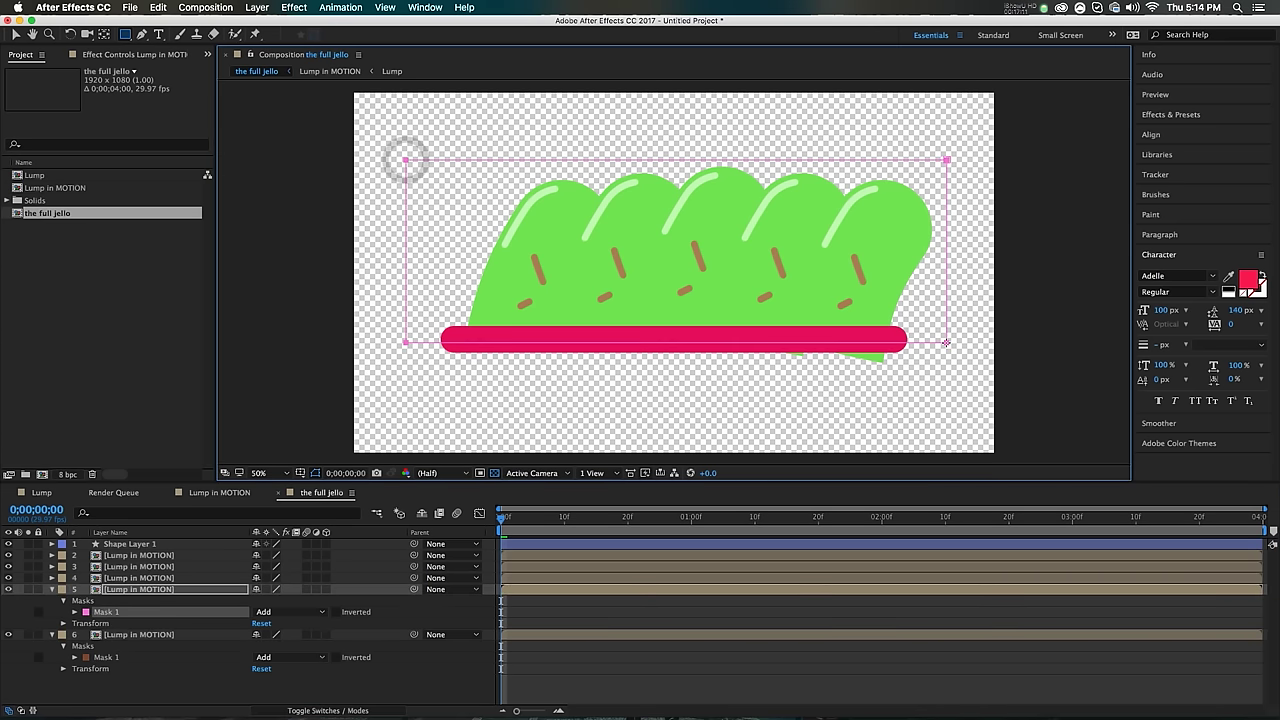
click(553, 566)
drag(948, 150, 541, 340)
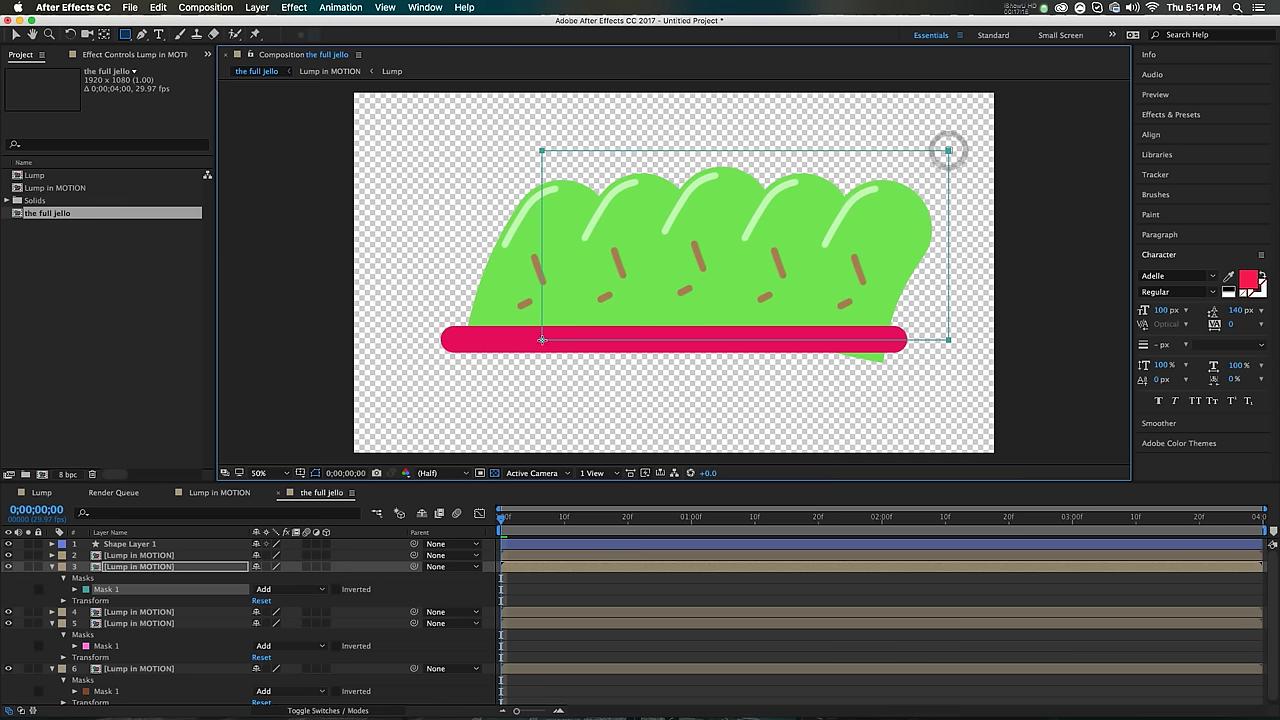
click(545, 555)
drag(983, 147, 564, 343)
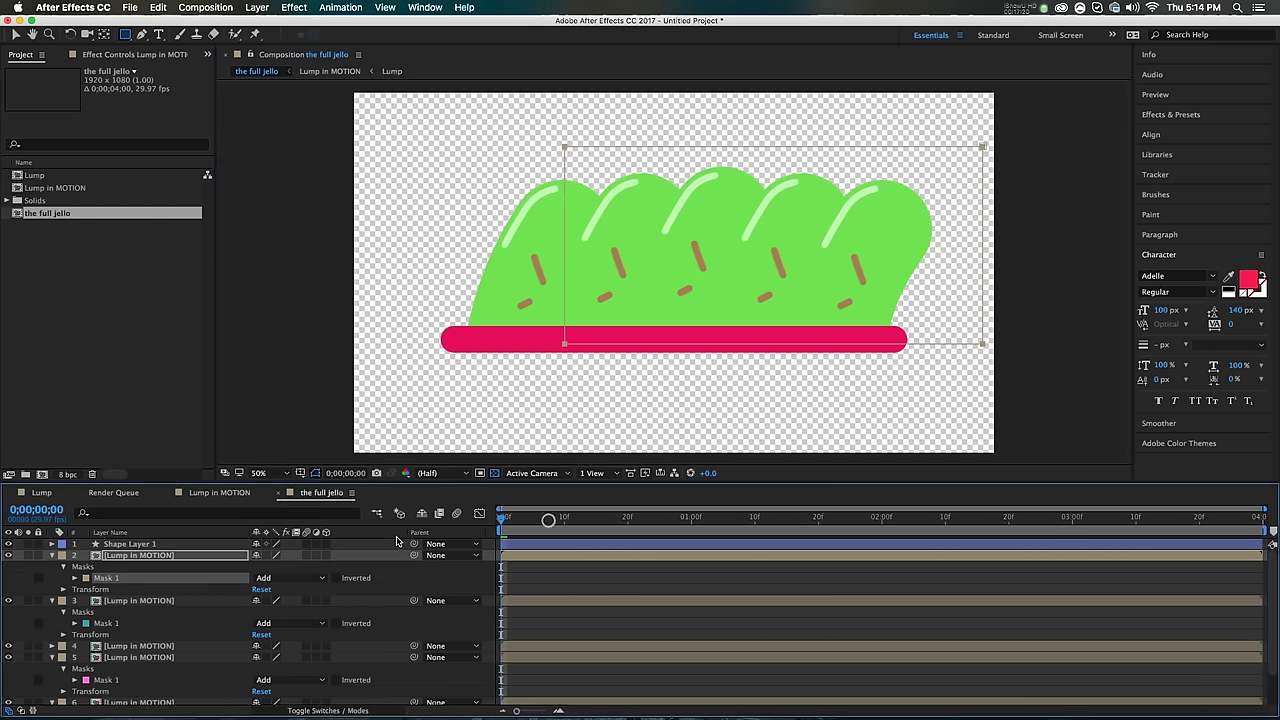
Step: Preview the masked, wobbling jello animation
key(space)
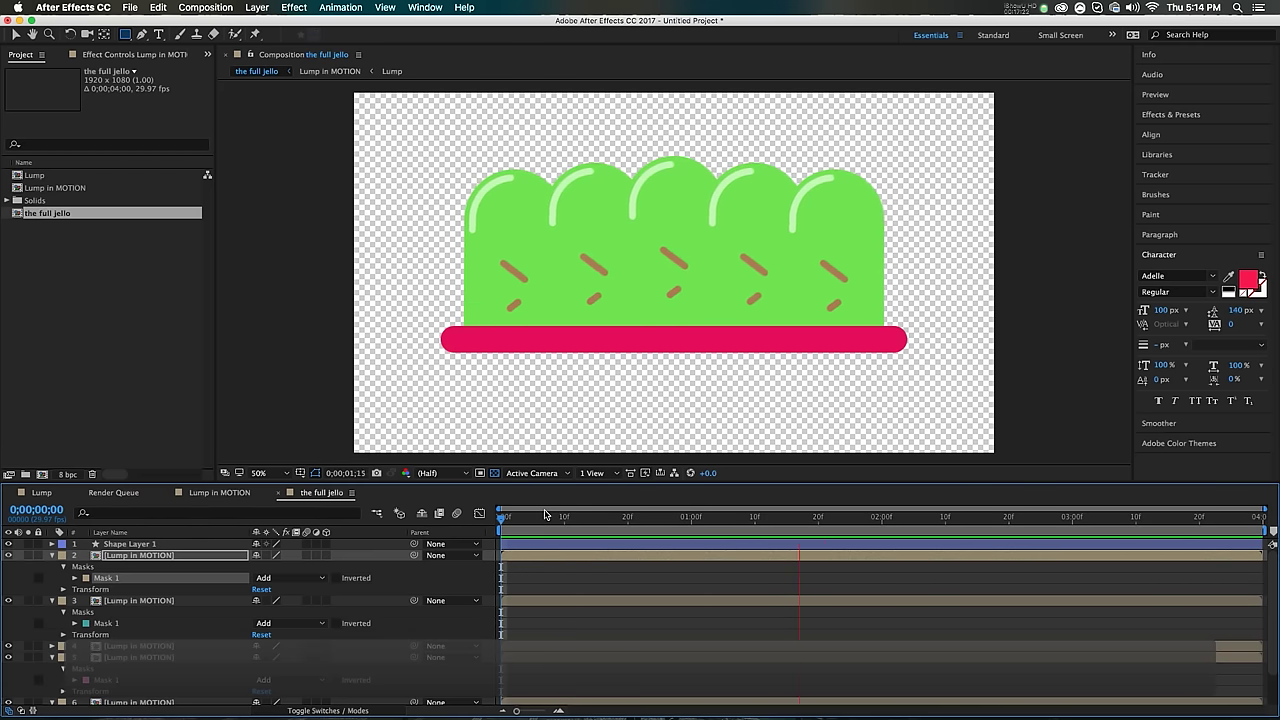
click(536, 519)
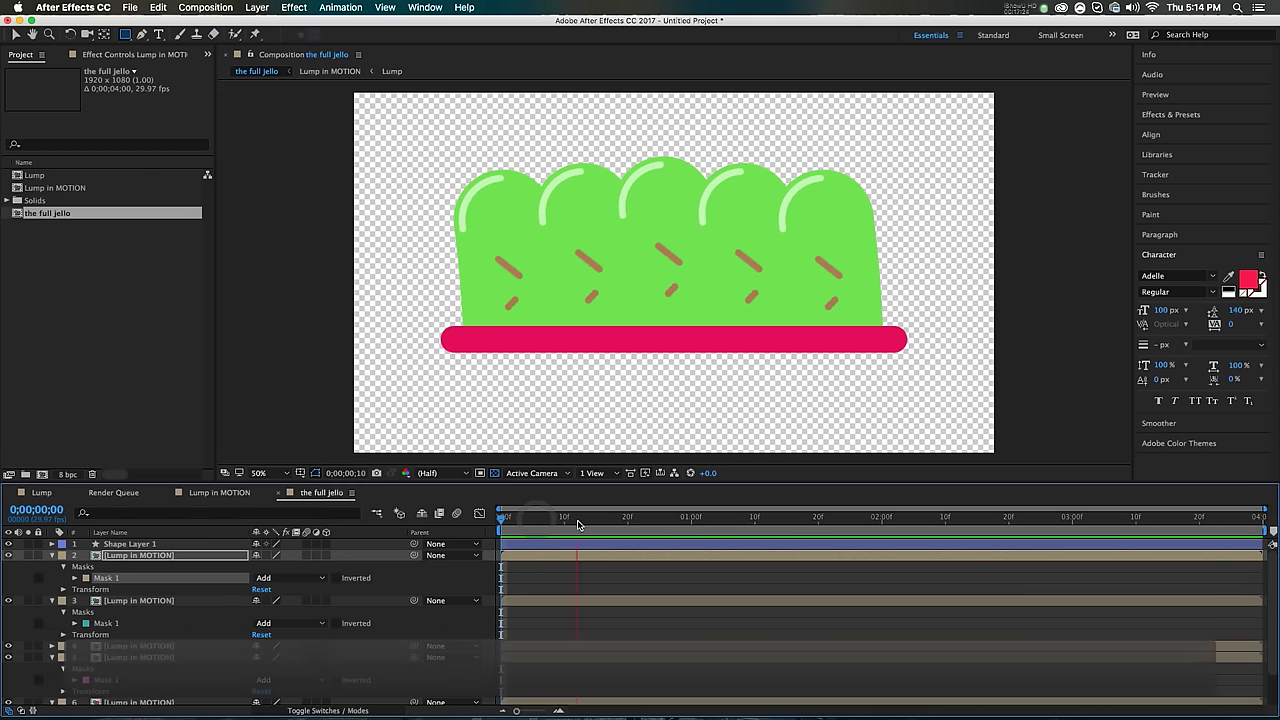
key(space)
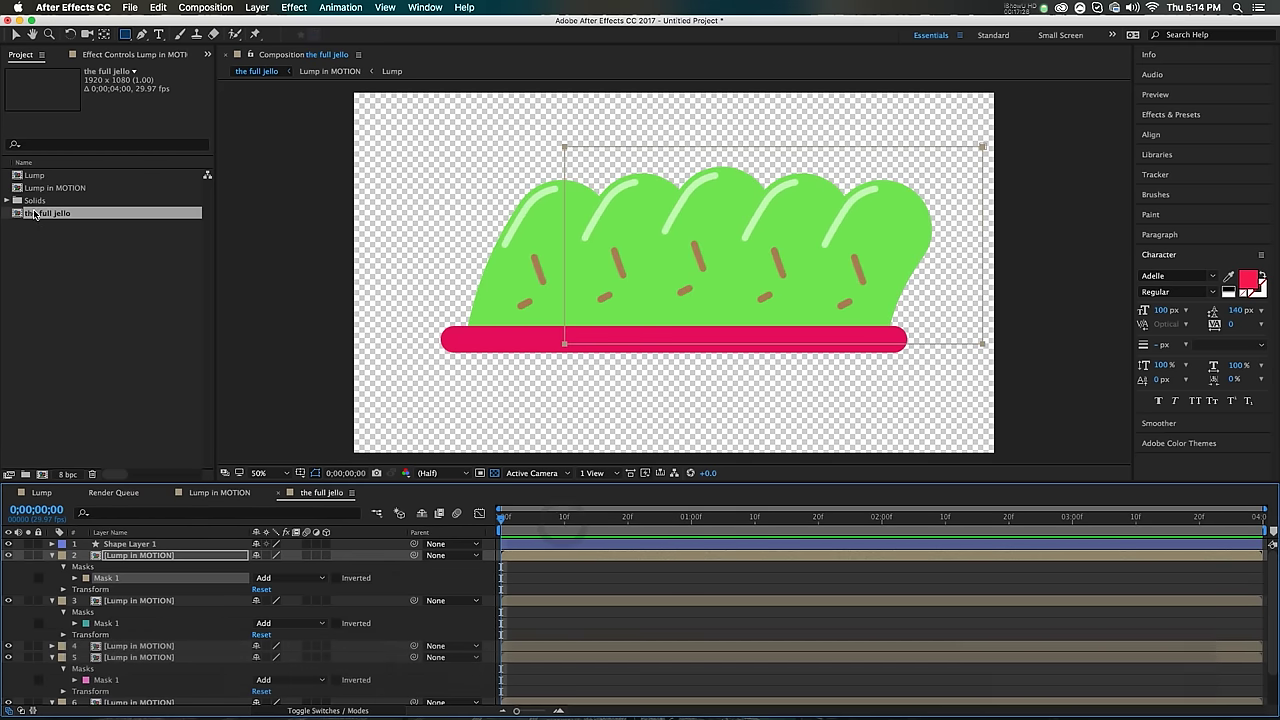
Step: Nest 'the full jello' in a new composition and jump through its nested comps via the Mini-Flowchart
click(36, 216)
drag(42, 474, 41, 473)
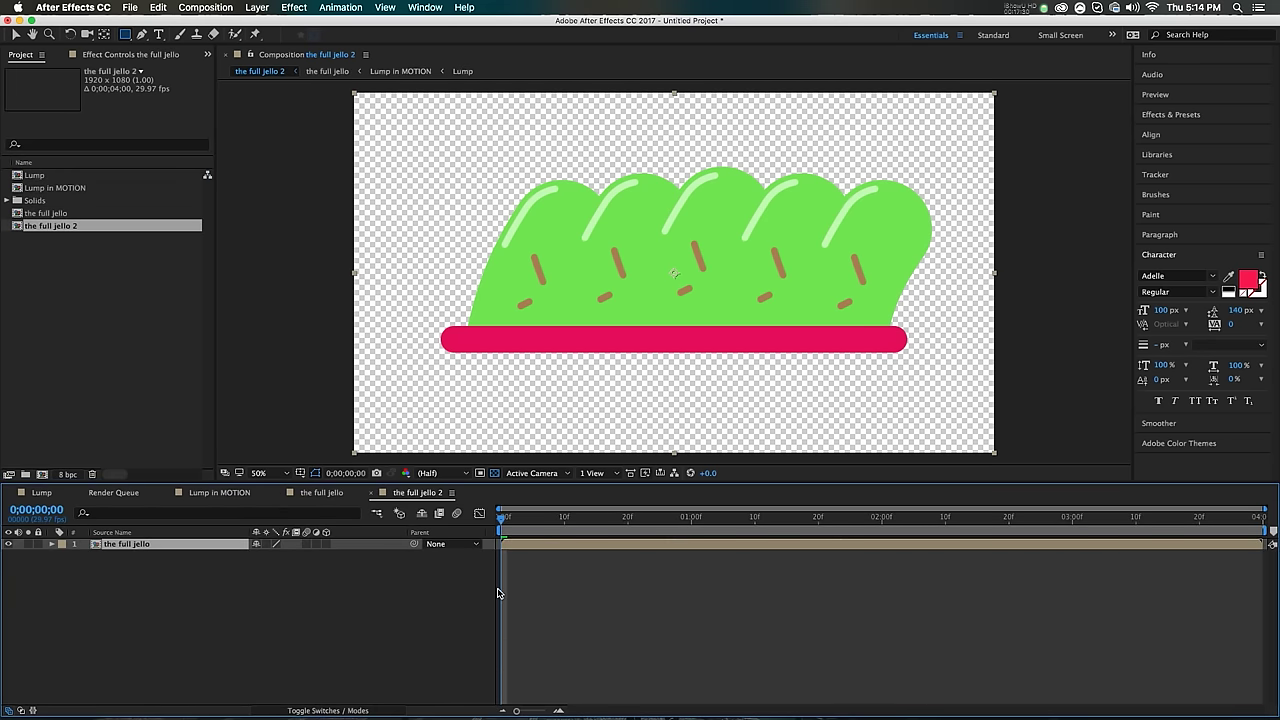
key(Tab)
click(597, 590)
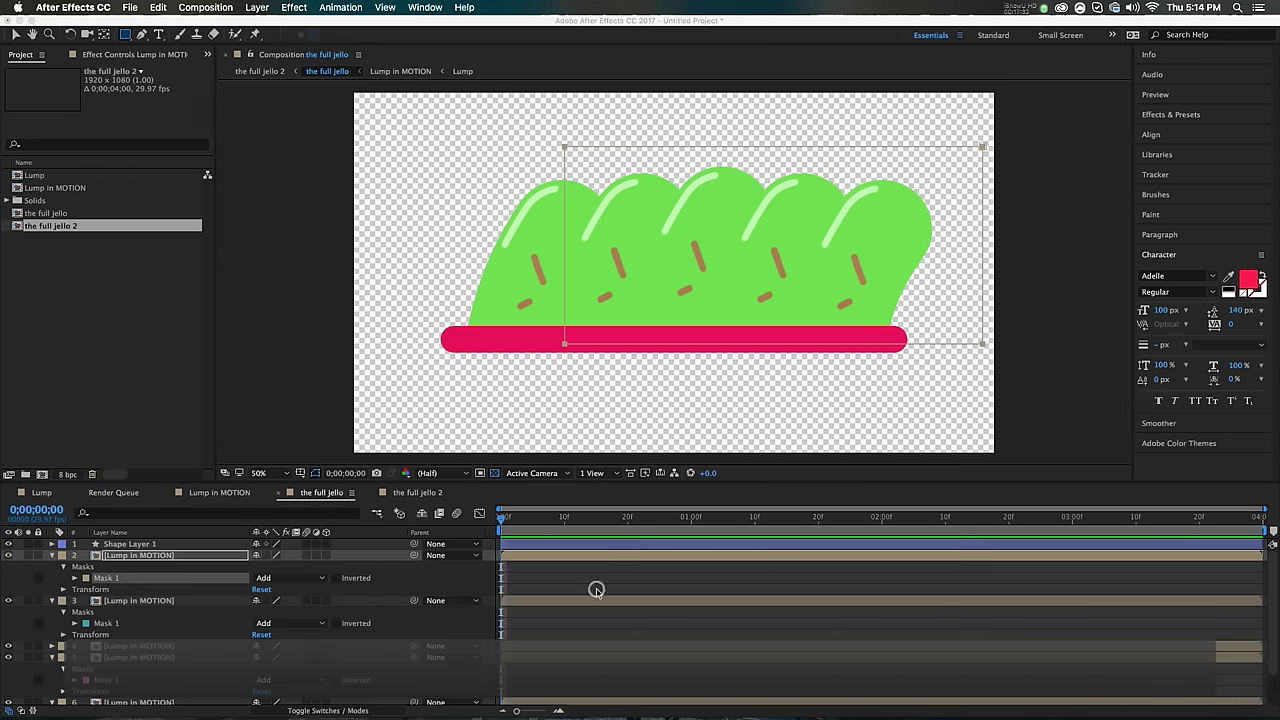
key(Tab)
click(680, 588)
Step: Browse the Lump and Lump in MOTION comps, then return to 'the full jello 2'
key(Tab)
click(757, 587)
key(Tab)
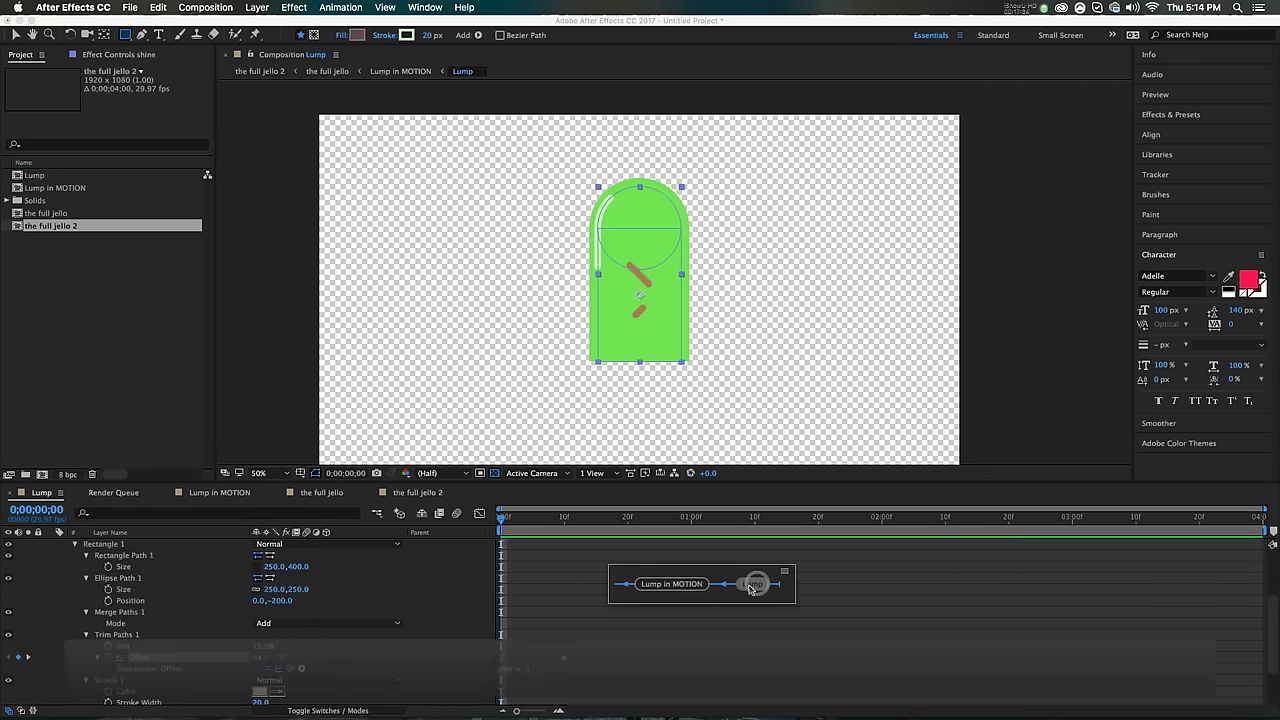
click(702, 590)
key(Tab)
click(617, 594)
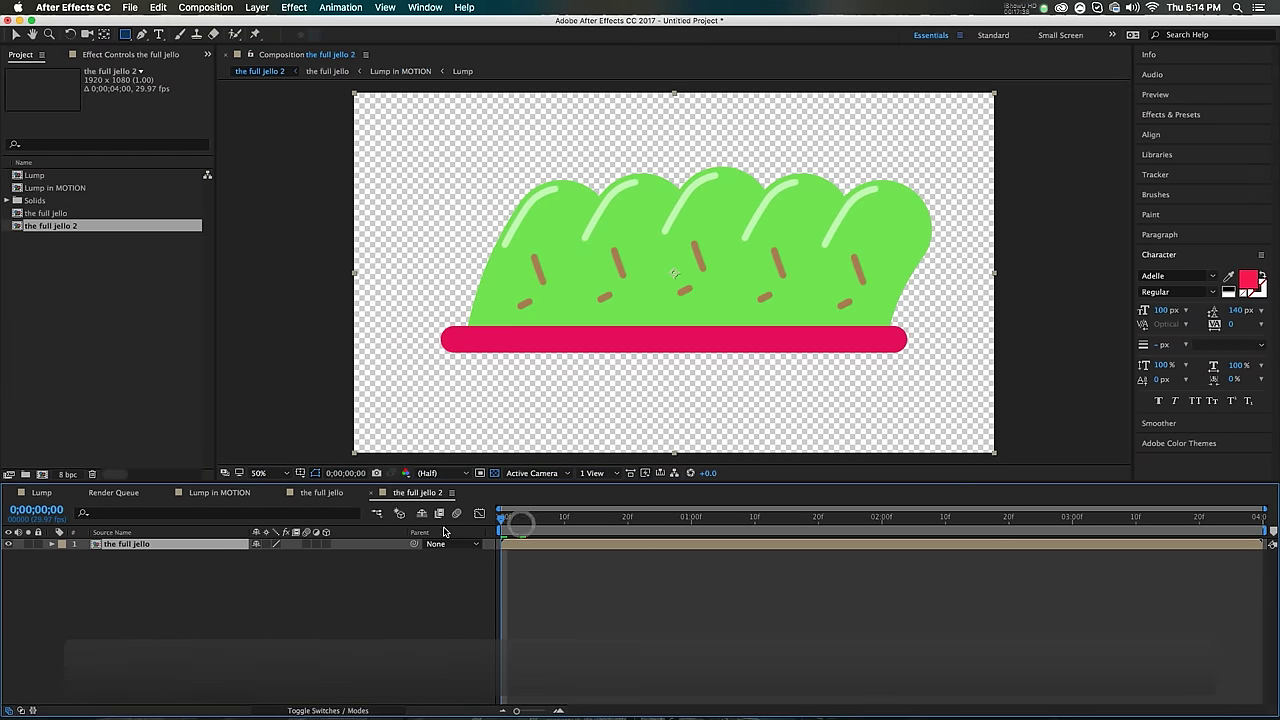
Step: Clear the layer selection and bring up the timeline's New layer menu
click(206, 565)
click(180, 544)
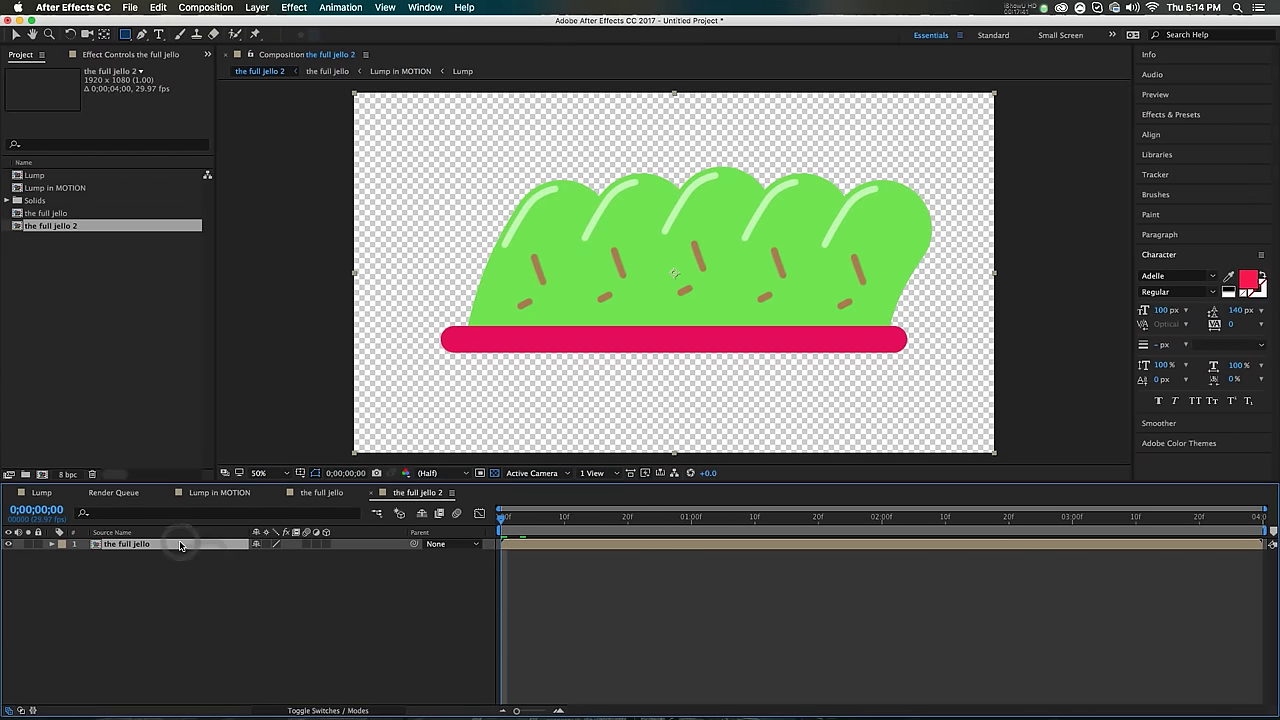
click(200, 634)
right_click(180, 560)
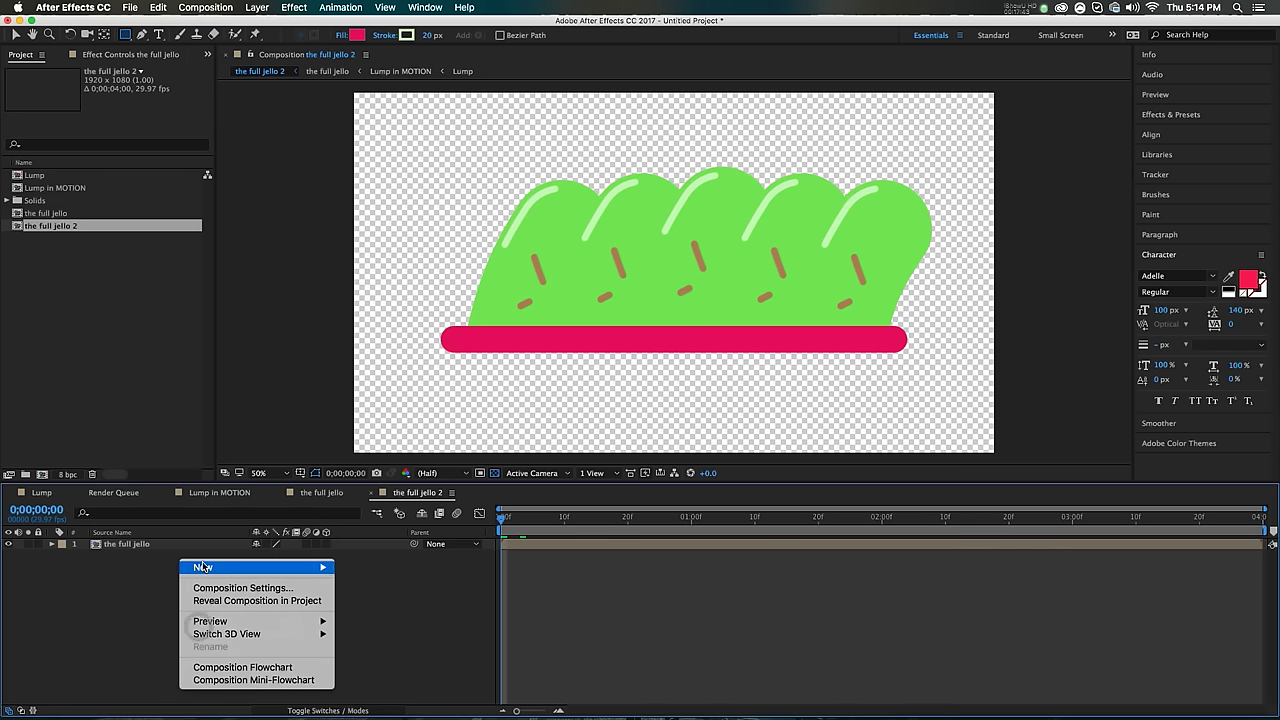
Step: Add a pale cyan solid and place it behind the full jello layer
mouse_move(290, 567)
click(404, 602)
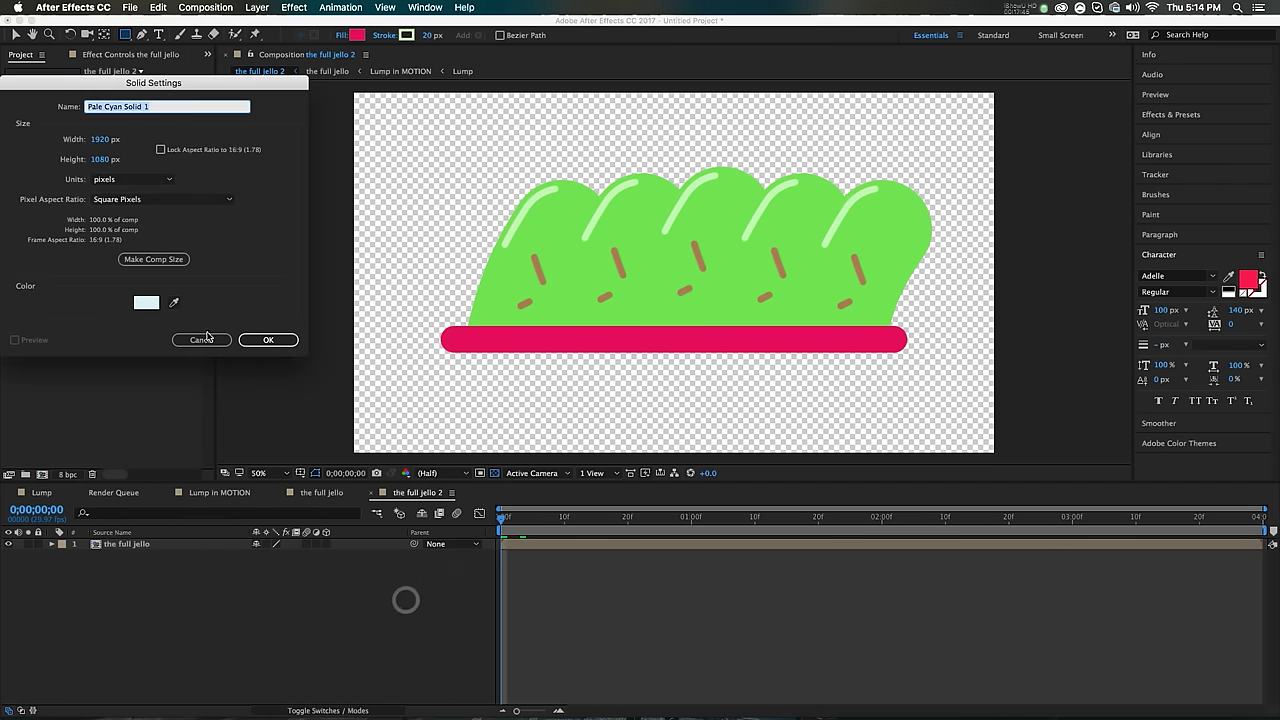
click(263, 342)
drag(150, 544, 186, 578)
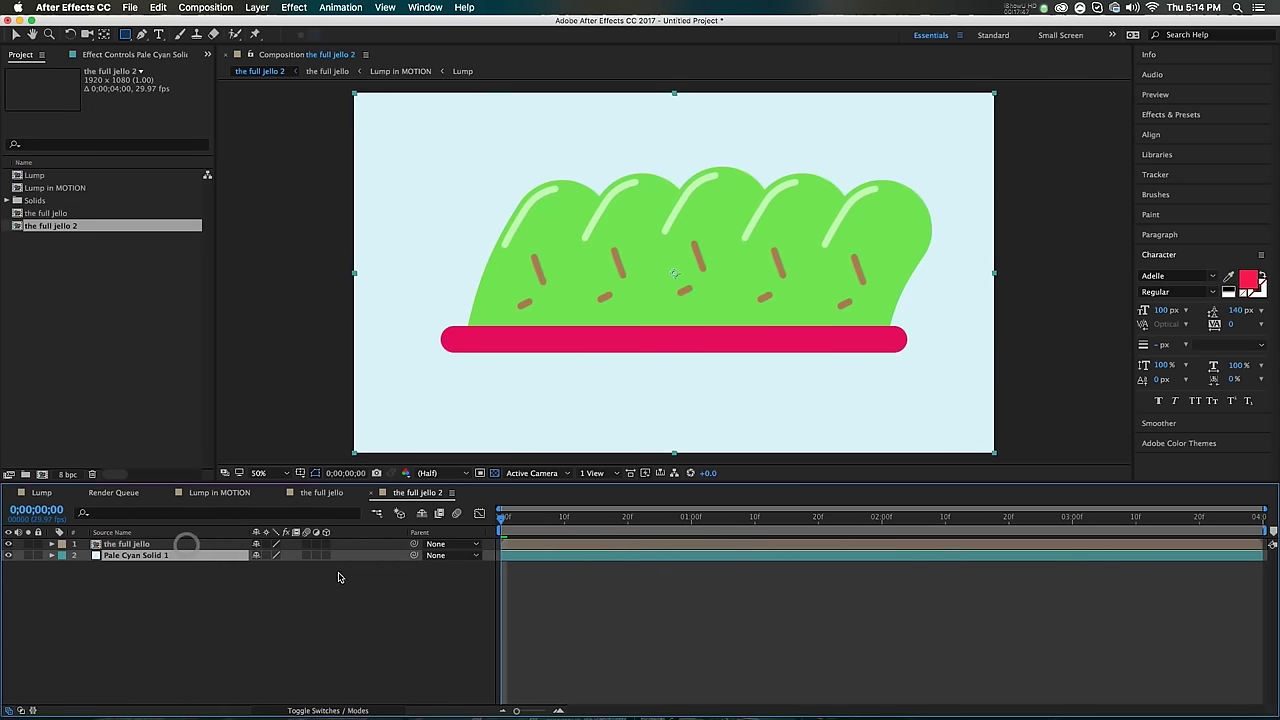
Step: Keyframe the jello's position, starting it off the right edge of the frame
key(v)
click(170, 544)
key(p)
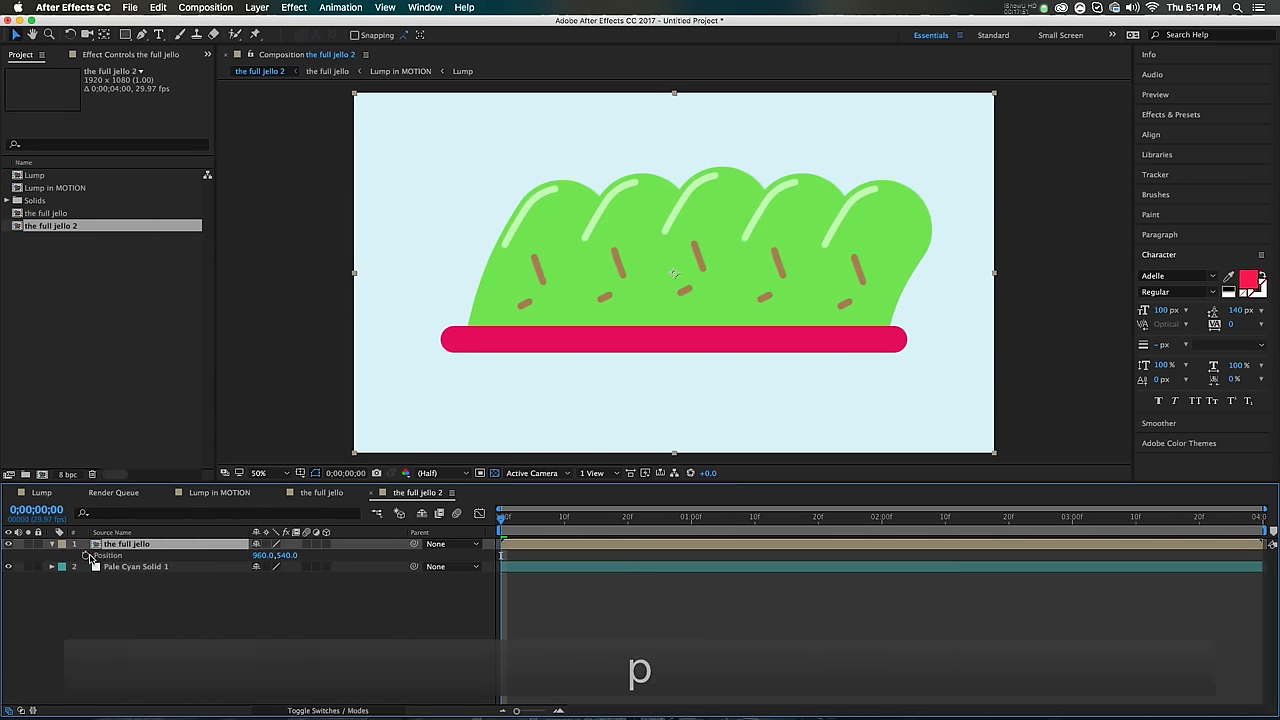
click(501, 555)
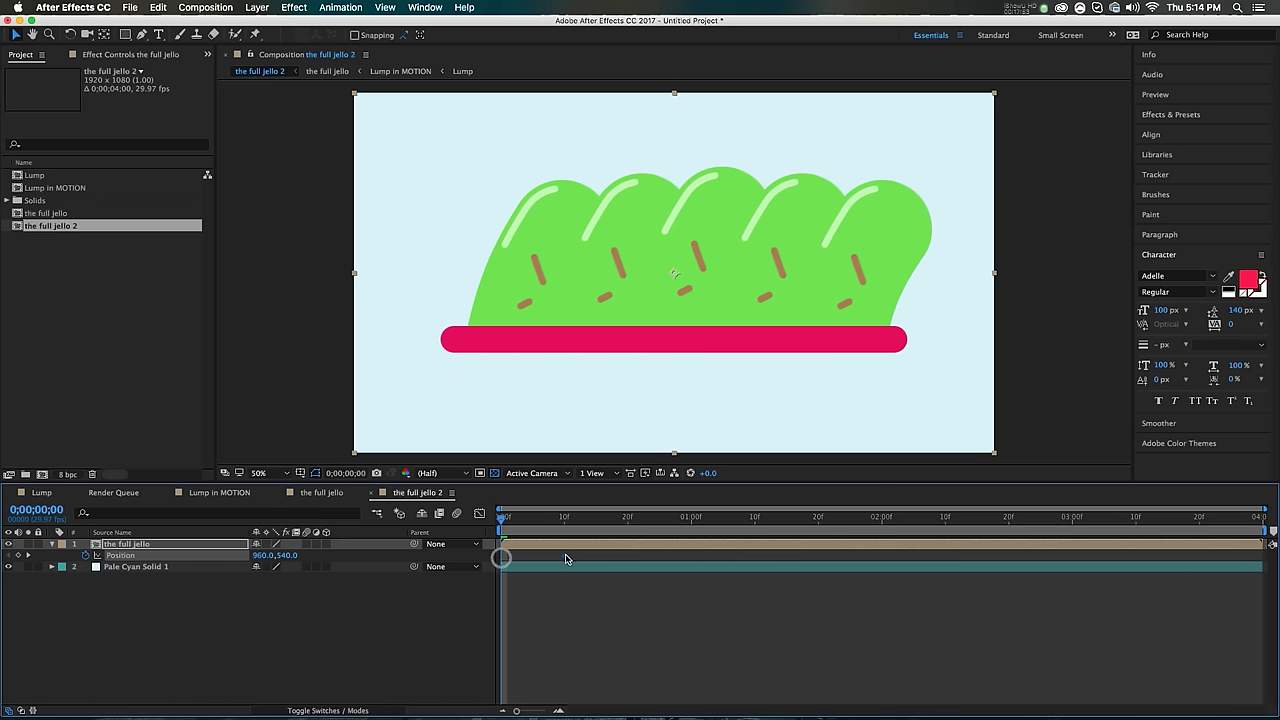
drag(587, 302, 1093, 309)
key(comma)
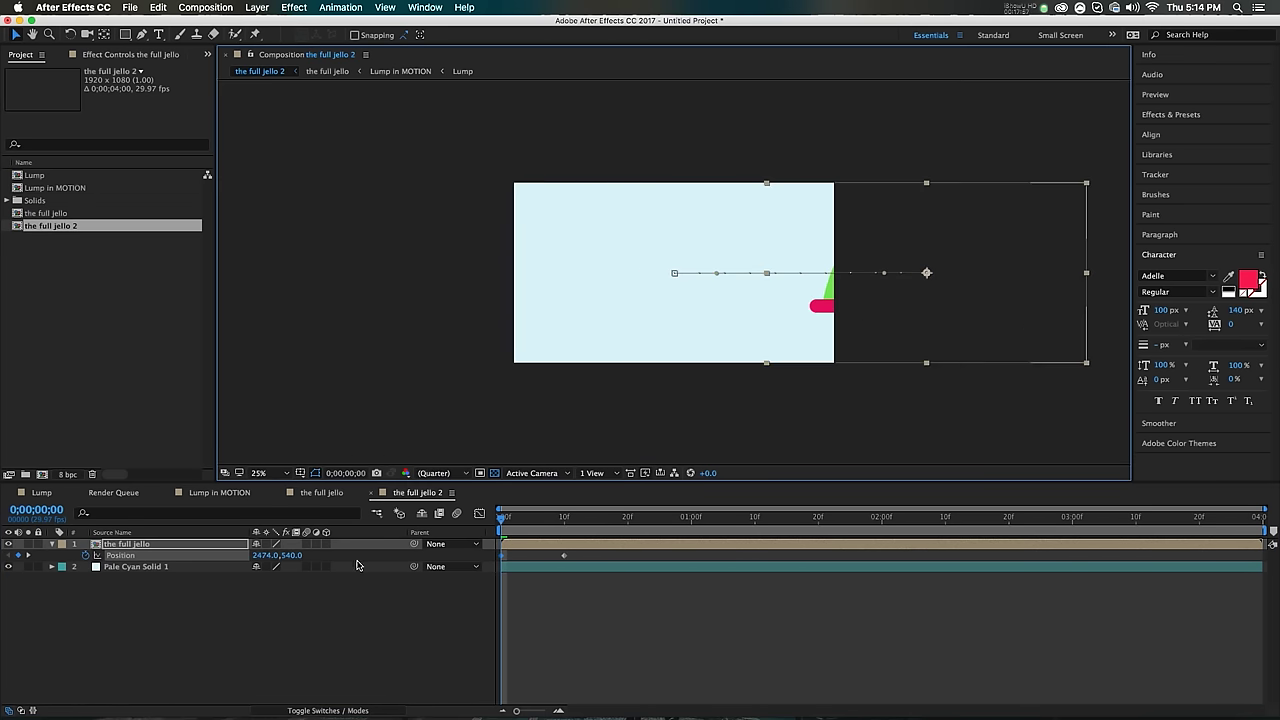
Step: Scale the jello to 50% and nudge it slightly left
key(s)
click(302, 555)
text(50)
key(Return)
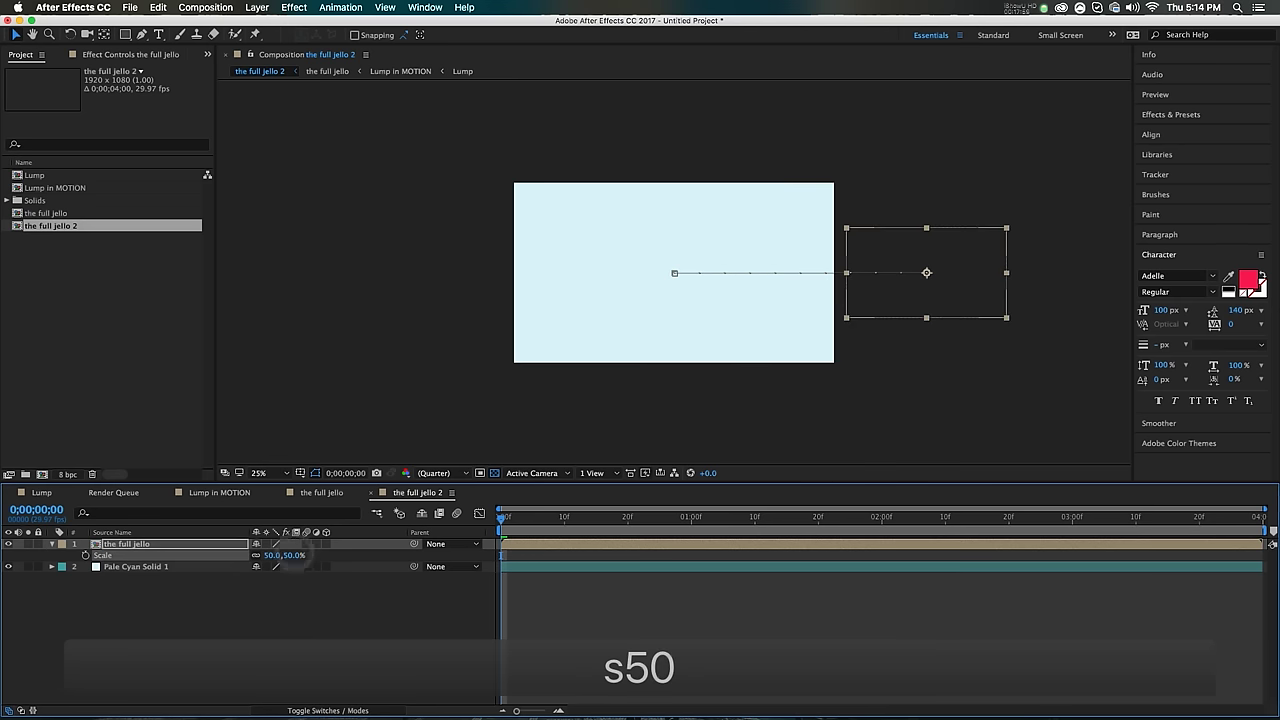
drag(910, 298, 877, 300)
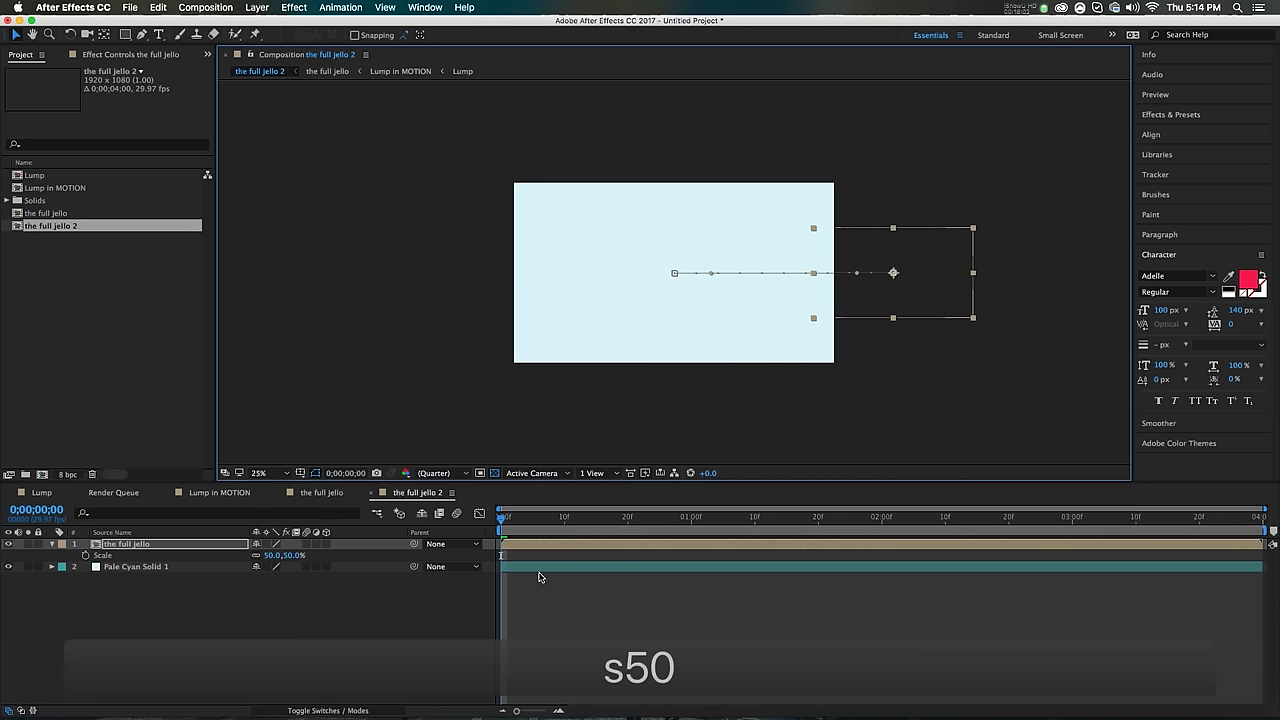
Step: Apply Easy Ease to the position keyframes and preview the jello sliding in
key(u)
click(502, 557)
key(F9)
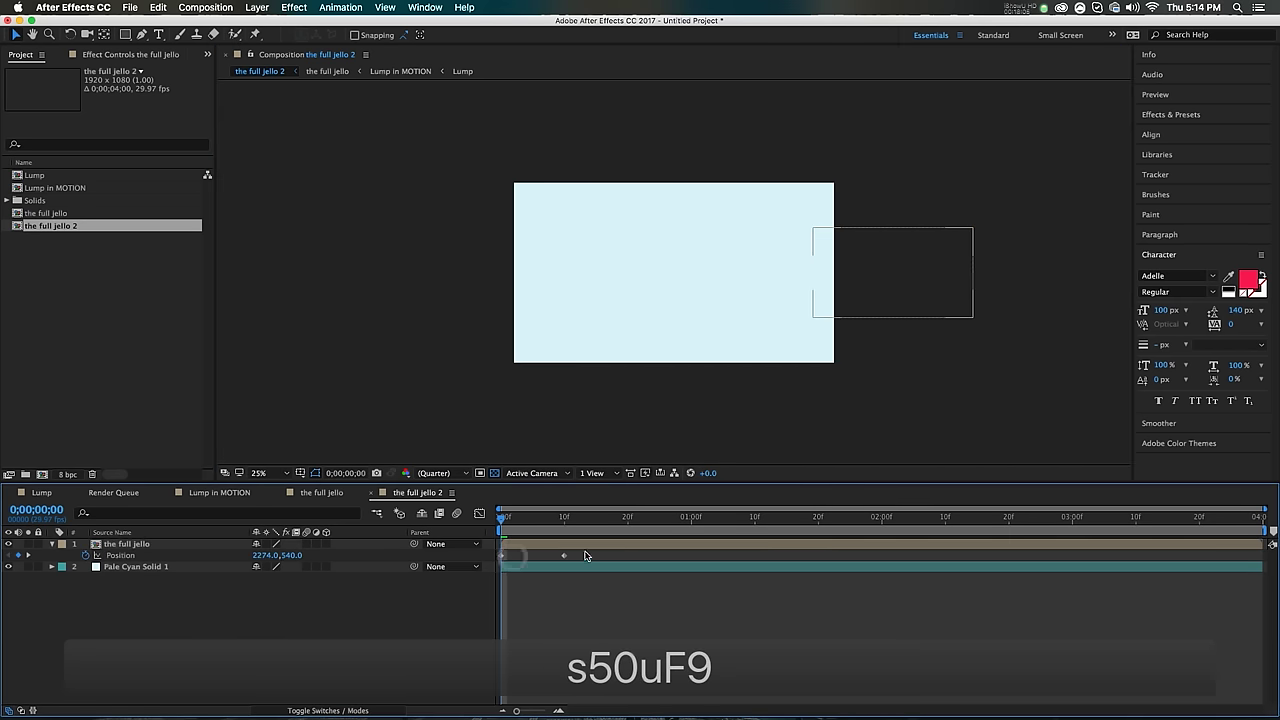
key(F9)
key(space)
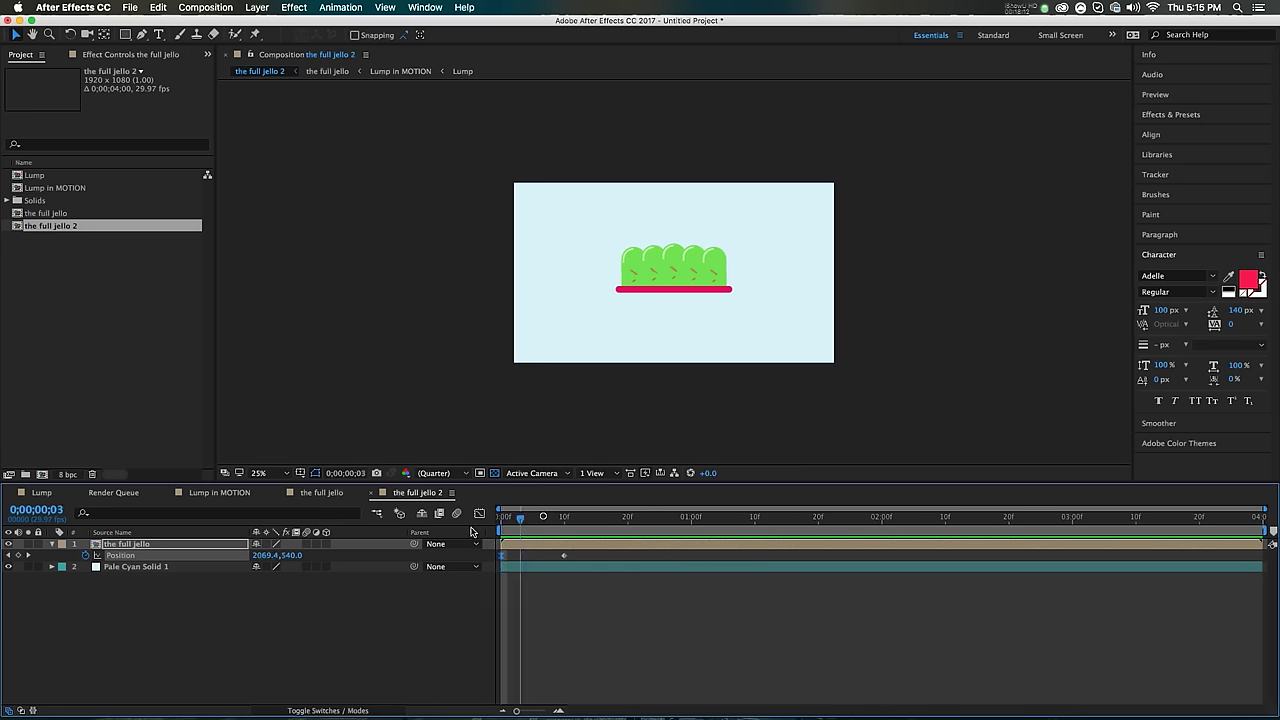
key(space)
key(space)
scroll(663, 274, up, 4)
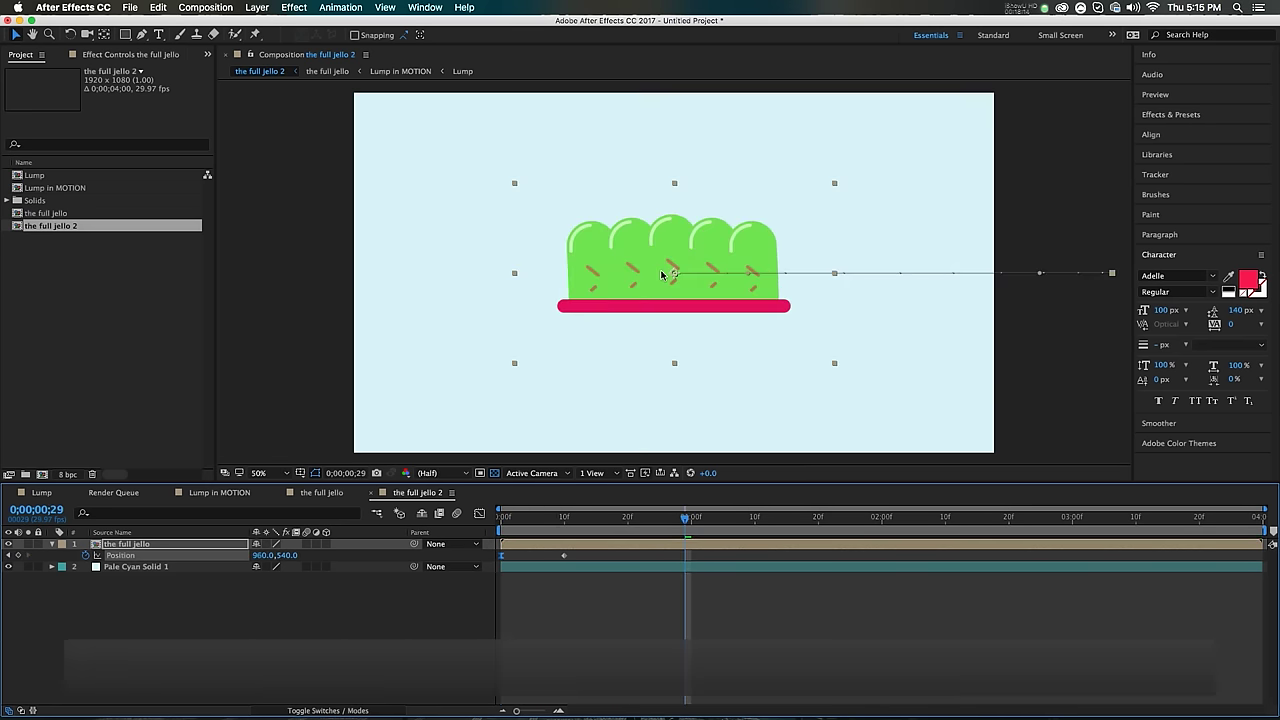